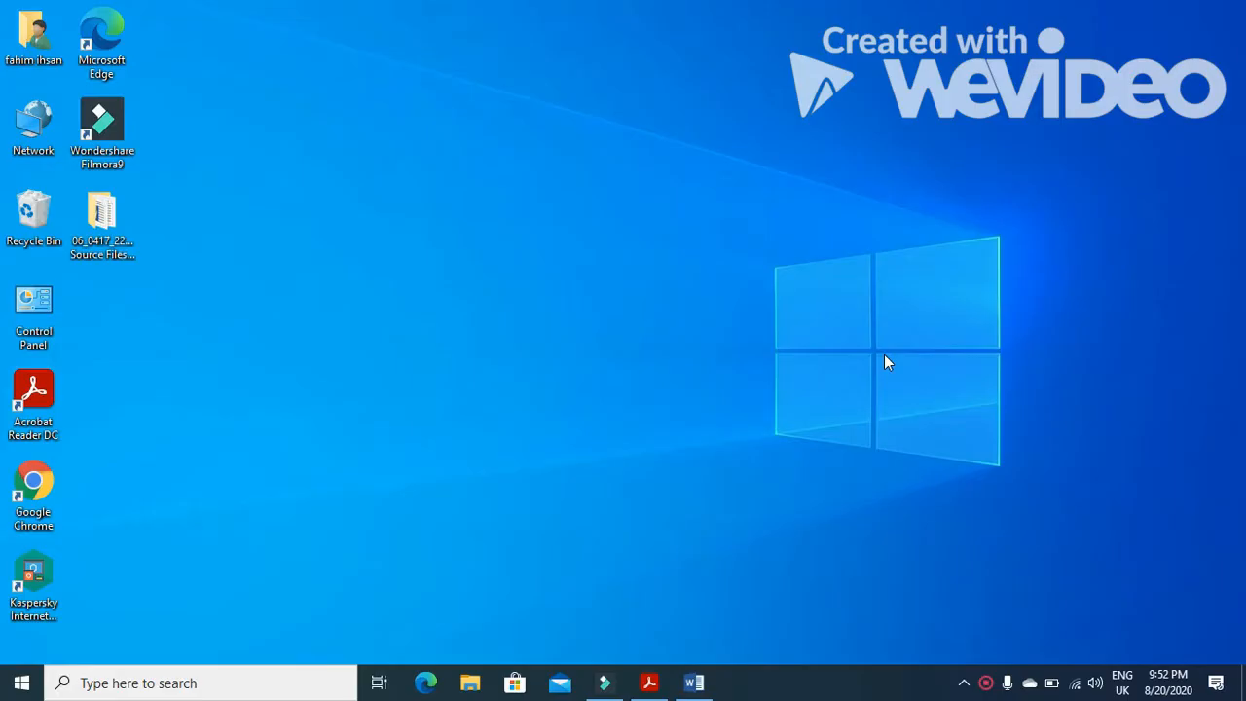
Switch to the exam paper in Acrobat Reader and read the Task 3 instruction on importing J229CRUISES.csv.
{"action": "left_click", "coordinate": [649, 682]}
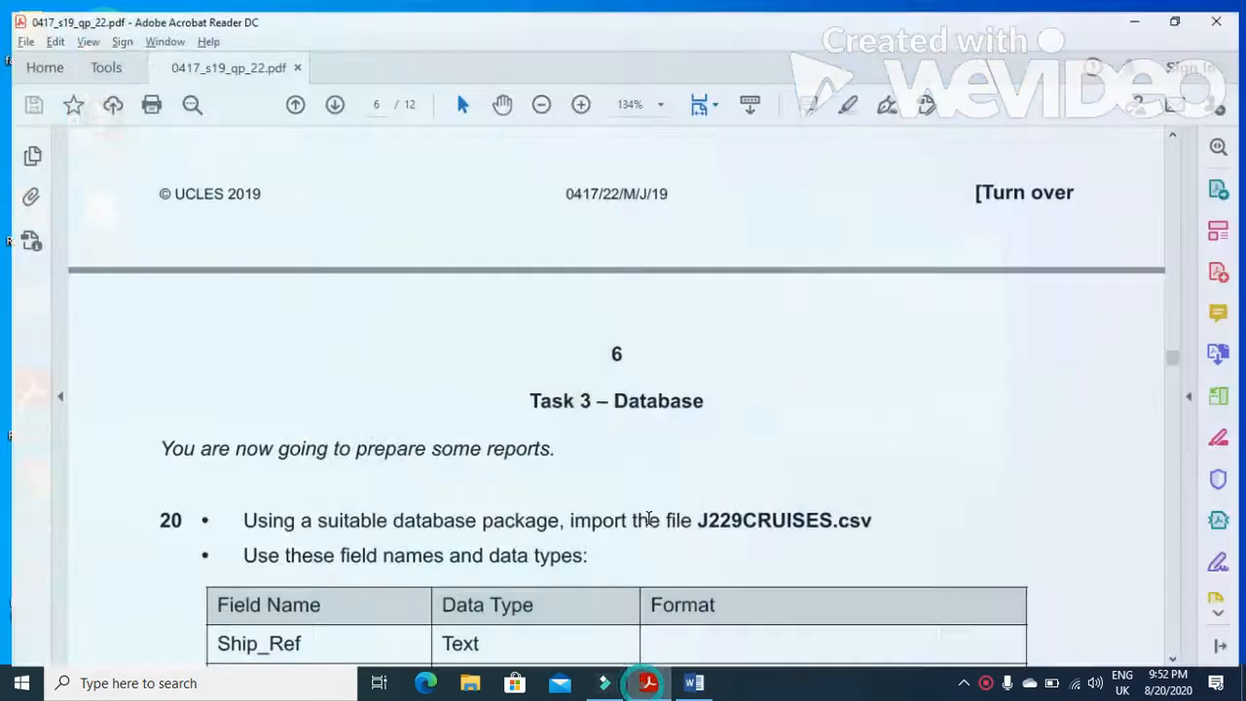
{"action": "scroll", "coordinate": [475, 448], "scroll_direction": "down", "scroll_amount": 3}
{"action": "scroll", "coordinate": [474, 448], "scroll_direction": "down", "scroll_amount": 2}
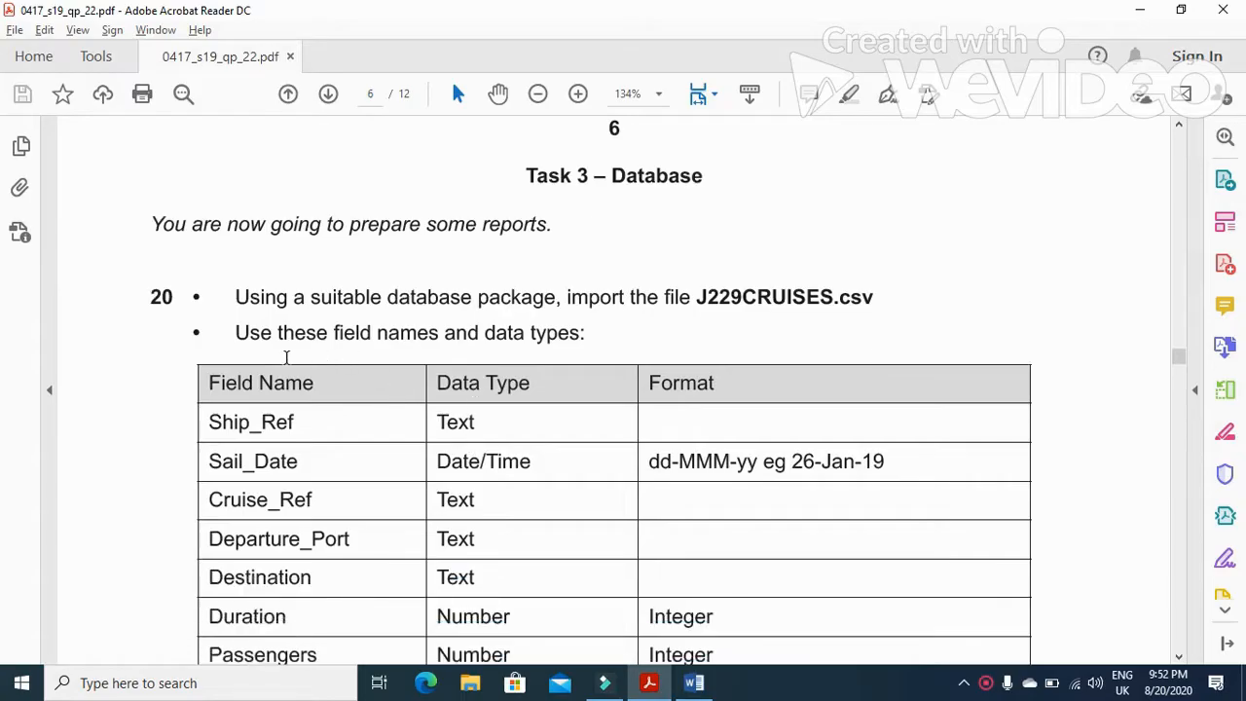
{"action": "left_click_drag", "start_coordinate": [235, 302], "coordinate": [810, 304]}
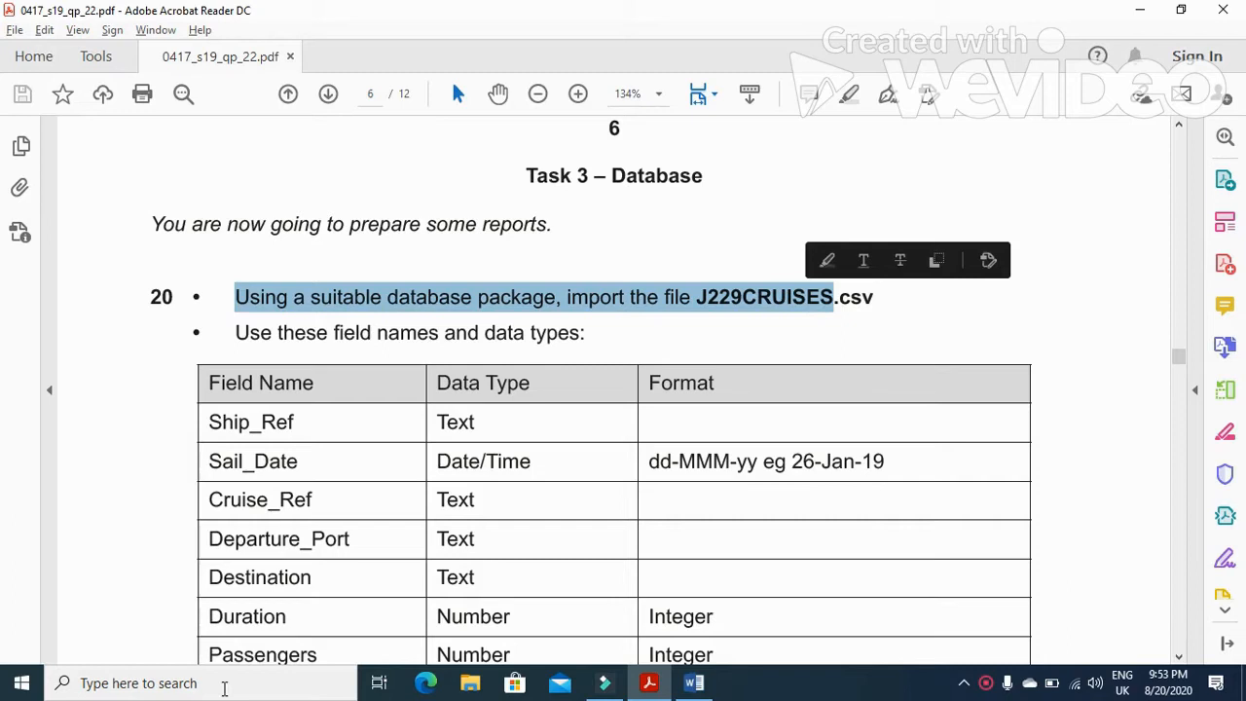
Search Windows for Access and launch Access 2016.
{"action": "left_click", "coordinate": [213, 684]}
{"action": "type", "text": "acce"}
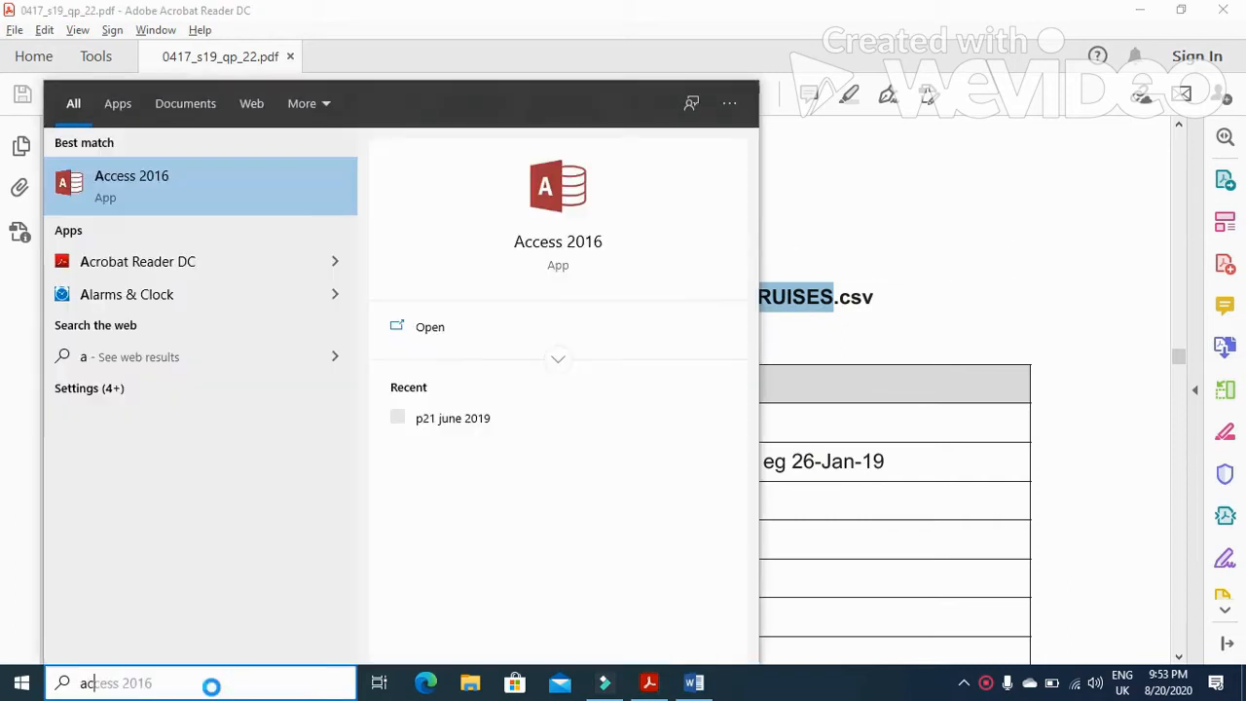
{"action": "left_click", "coordinate": [241, 194]}
Start a blank desktop database and enter "p22 2019 june" as its file name.
{"action": "left_click", "coordinate": [493, 218]}
{"action": "left_click", "coordinate": [663, 323]}
{"action": "key", "text": "Delete"}
{"action": "key", "text": "Delete"}
{"action": "key", "text": "Delete"}
{"action": "key", "text": "Delete"}
{"action": "key", "text": "Delete"}
{"action": "key", "text": "Delete"}
{"action": "key", "text": "Delete"}
{"action": "key", "text": "Delete"}
{"action": "key", "text": "Delete"}
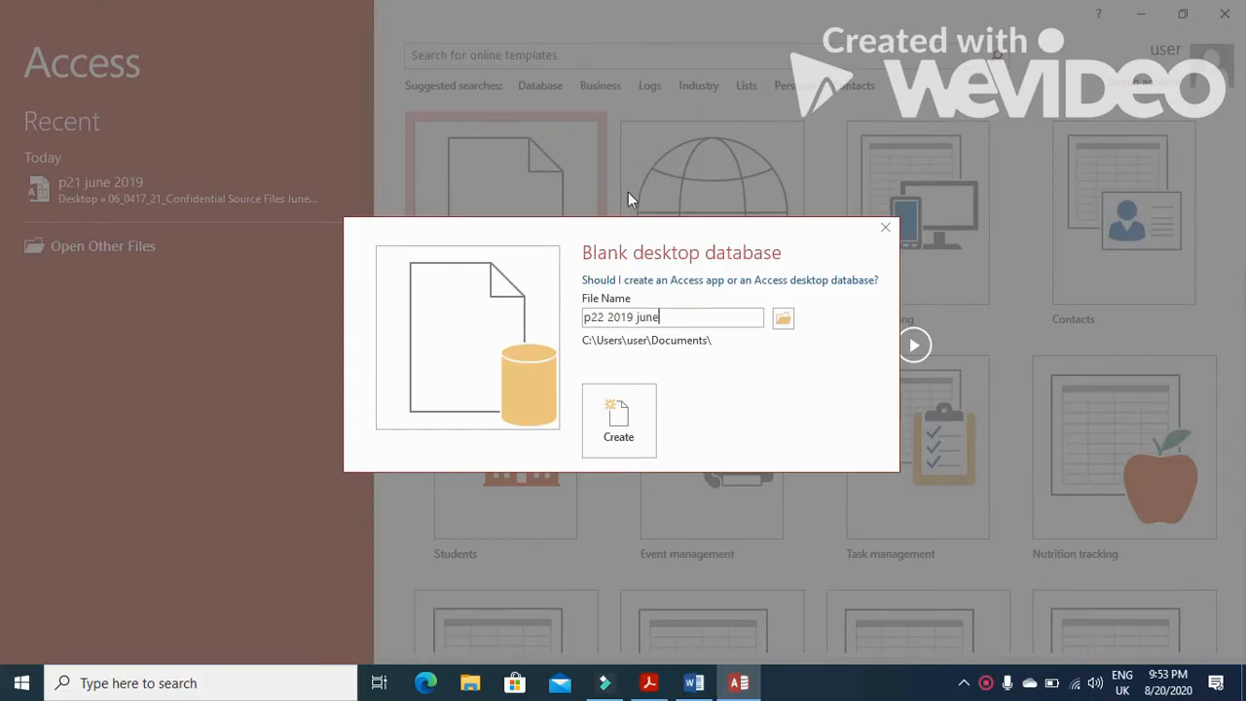
Create the database in the desktop folder 06_0417_22_Confidential Source Files June 2019 and close its default empty table.
{"action": "left_click", "coordinate": [781, 322]}
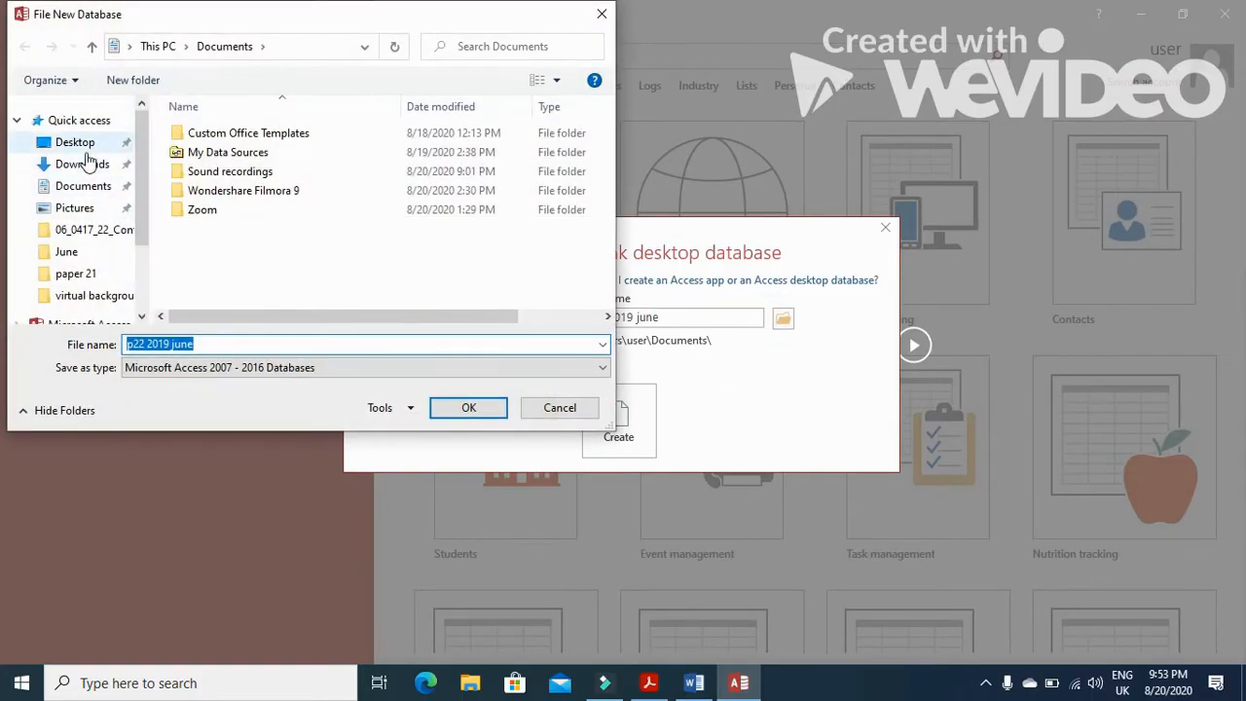
{"action": "left_click", "coordinate": [86, 144]}
{"action": "left_click", "coordinate": [243, 143]}
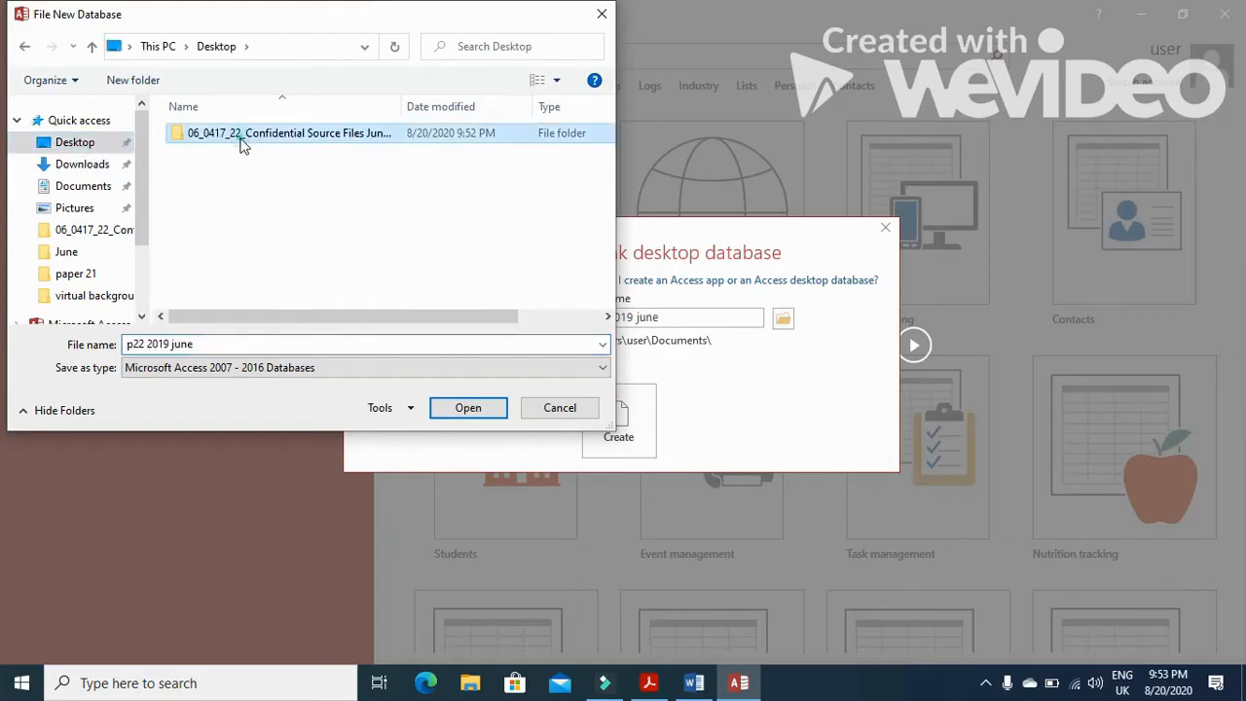
{"action": "double_click", "coordinate": [243, 136]}
{"action": "left_click", "coordinate": [471, 408]}
{"action": "left_click", "coordinate": [605, 423]}
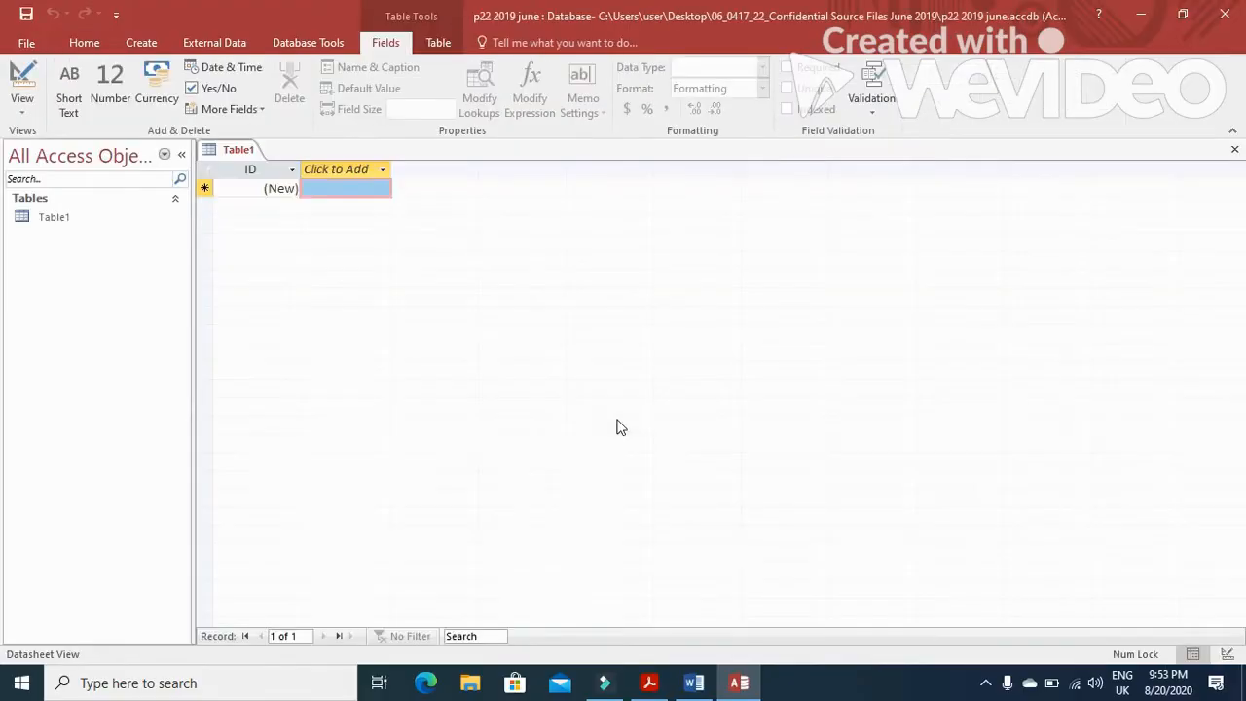
{"action": "left_click", "coordinate": [1234, 149]}
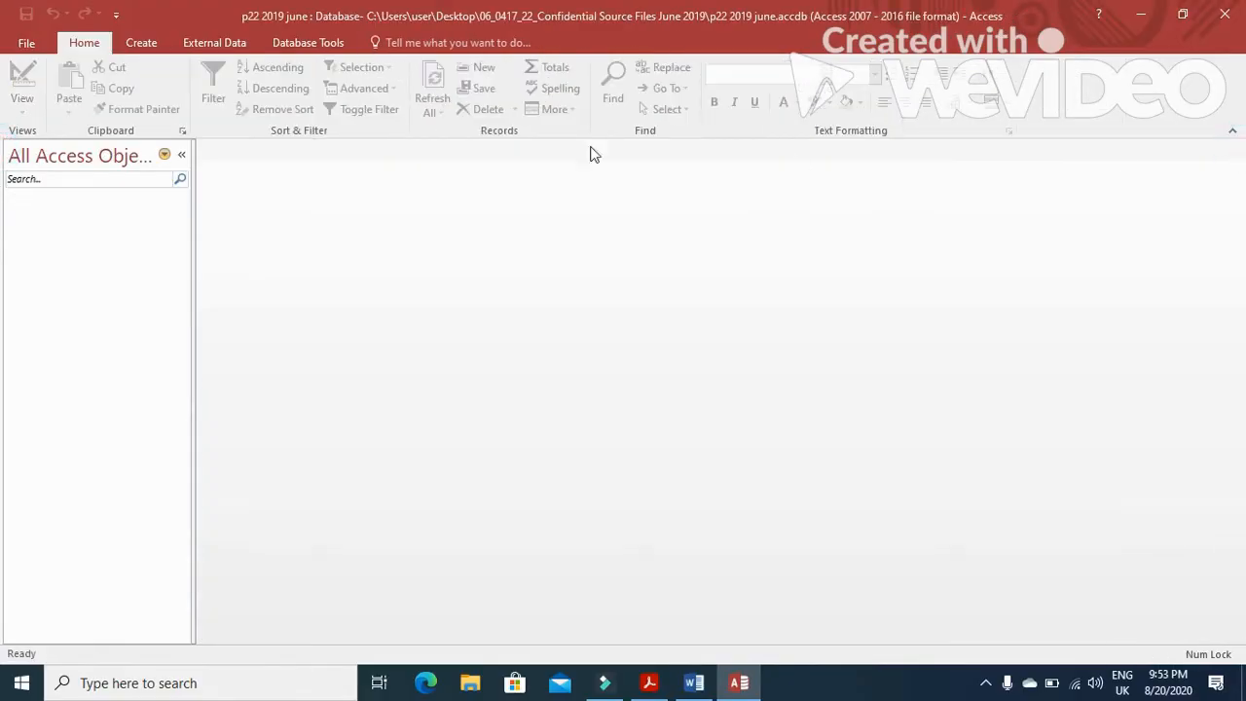
Start a text file import and browse to the 06_0417_22_Confidential Source Files June 2019 folder on the desktop.
{"action": "left_click", "coordinate": [233, 43]}
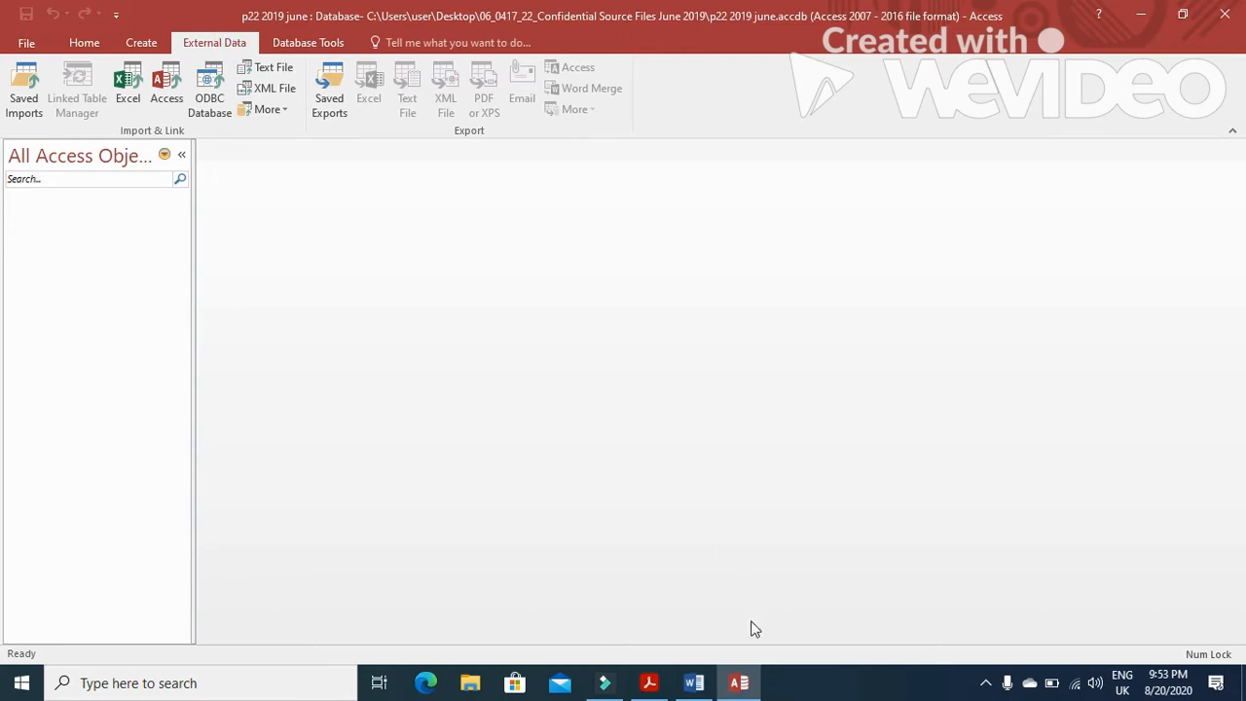
{"action": "left_click", "coordinate": [650, 682]}
{"action": "left_click", "coordinate": [271, 70]}
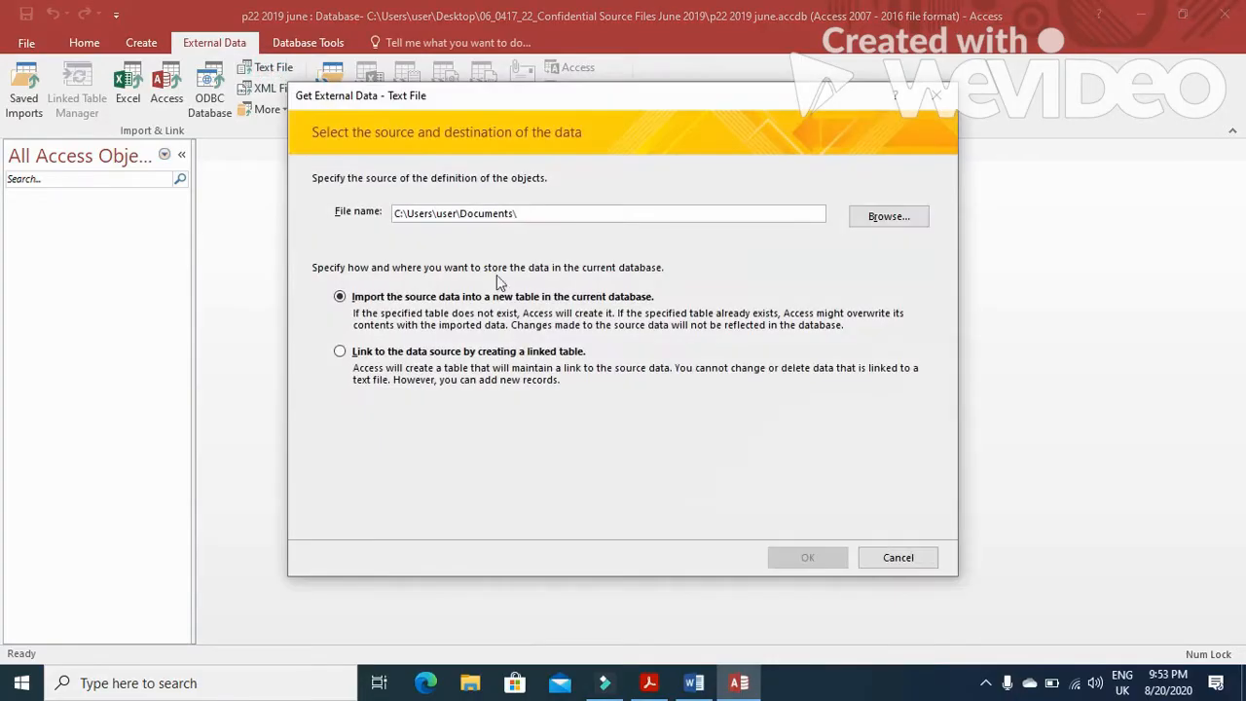
{"action": "left_click", "coordinate": [915, 220]}
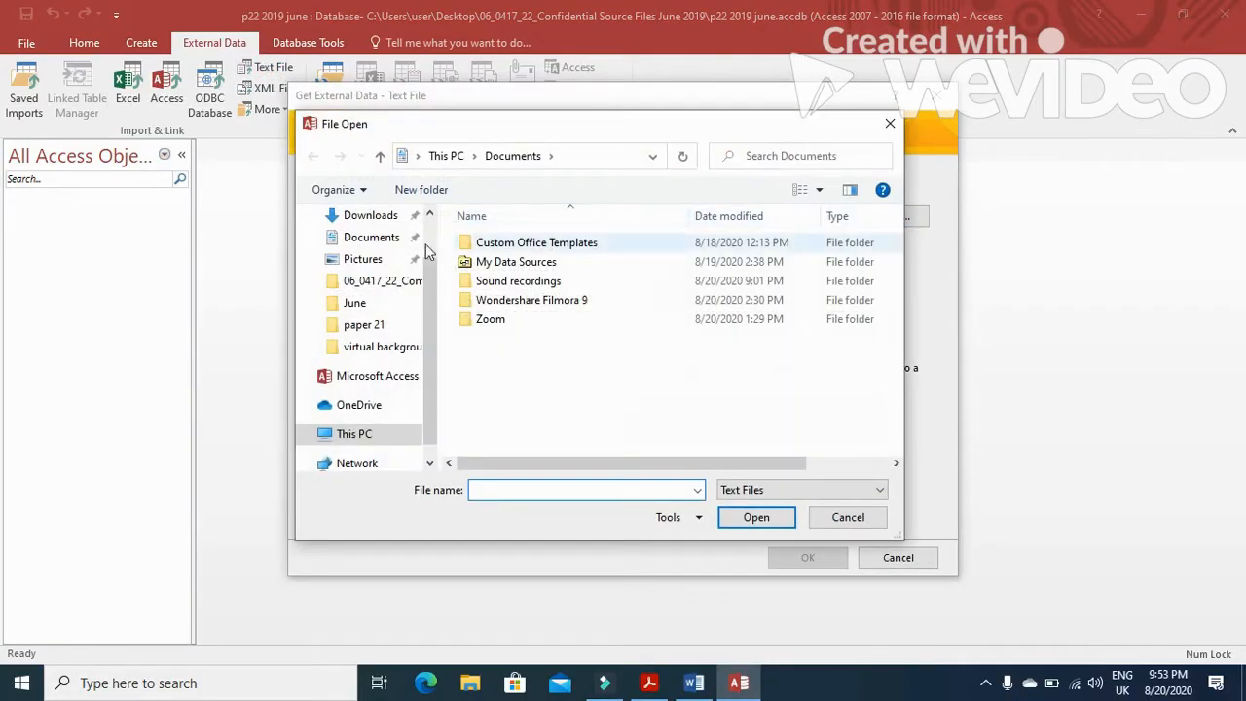
{"action": "scroll", "coordinate": [405, 247], "scroll_direction": "up", "scroll_amount": 1}
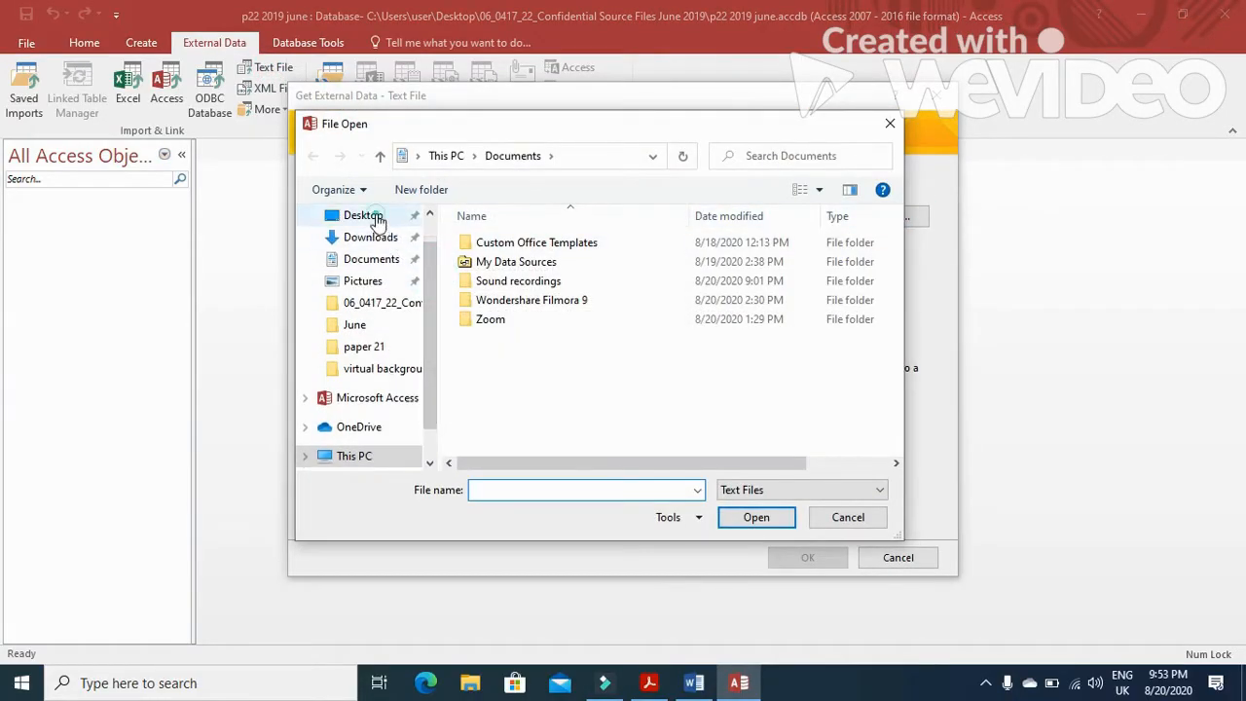
{"action": "left_click", "coordinate": [340, 215]}
{"action": "double_click", "coordinate": [517, 245]}
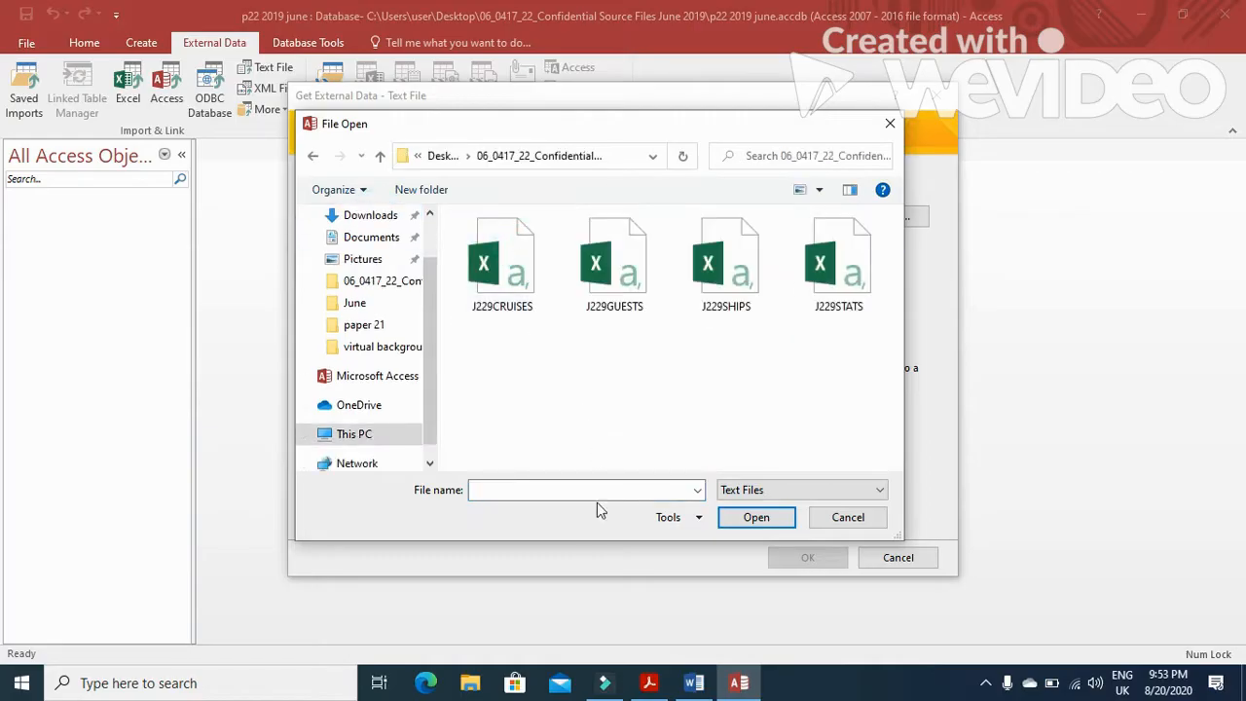
Choose J229CRUISES as the source file and import it into a new table in the current database.
{"action": "left_click", "coordinate": [649, 683]}
{"action": "left_click", "coordinate": [649, 683]}
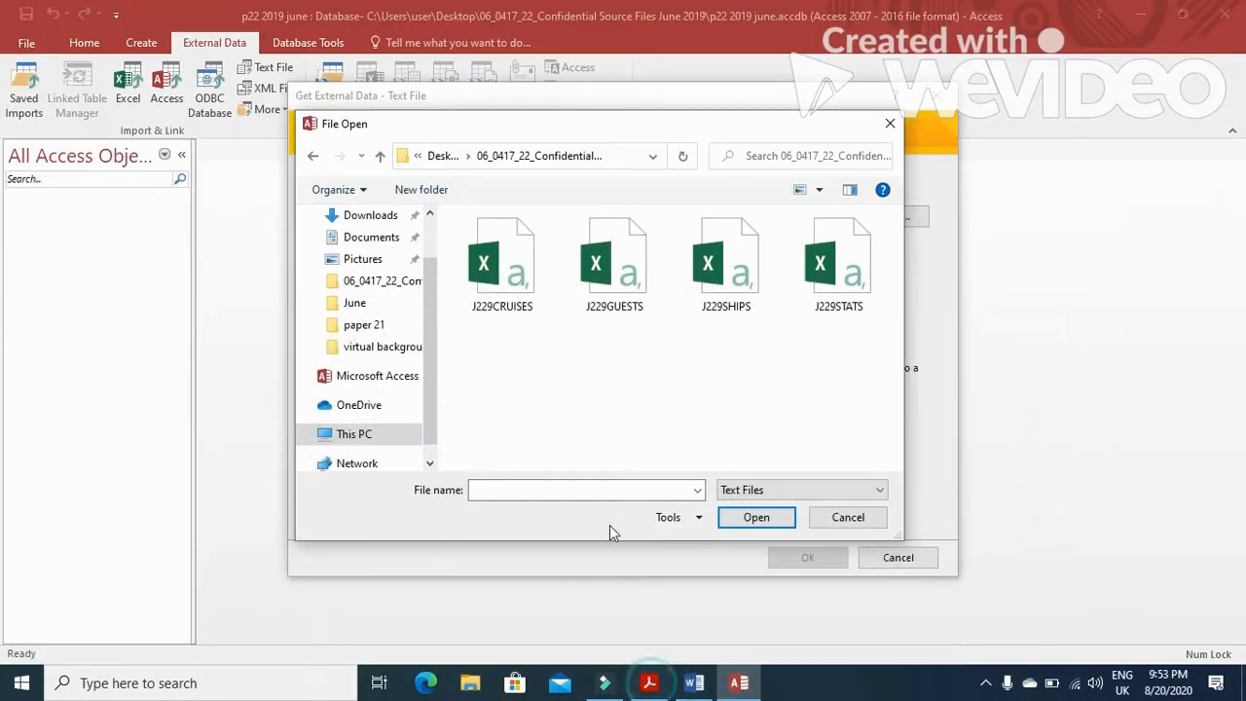
{"action": "left_click", "coordinate": [501, 263]}
{"action": "left_click", "coordinate": [745, 518]}
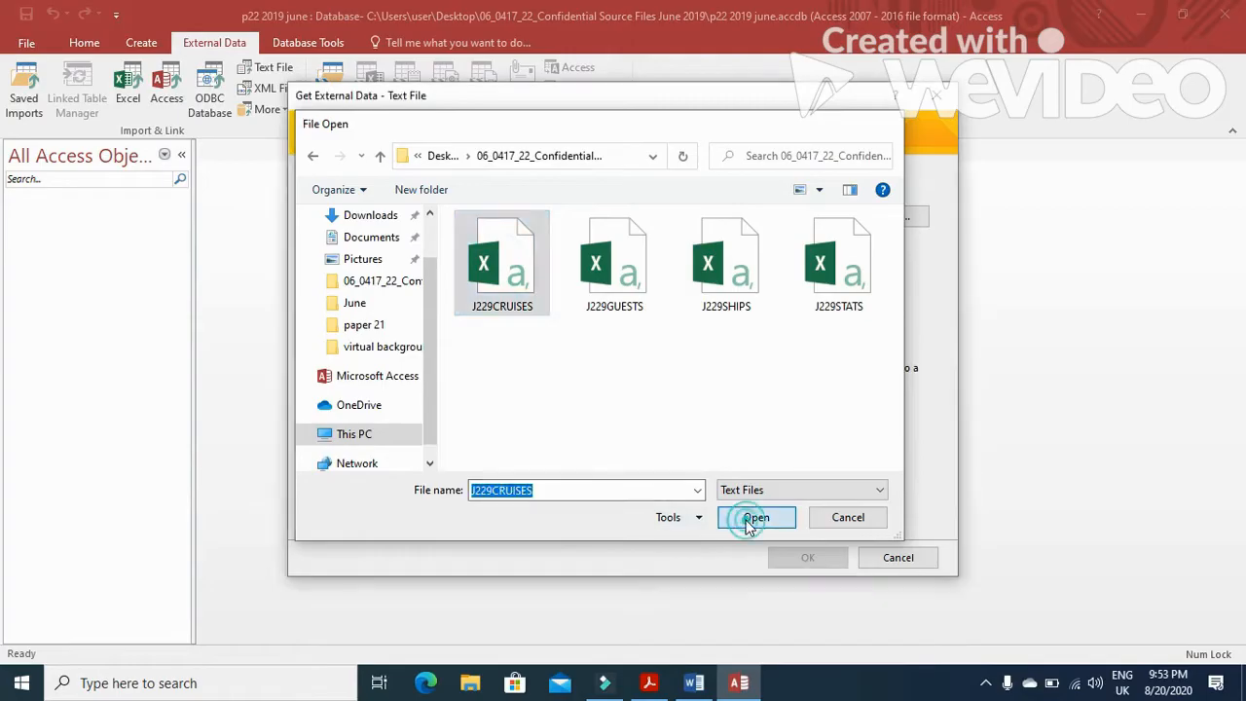
{"action": "left_click", "coordinate": [803, 556]}
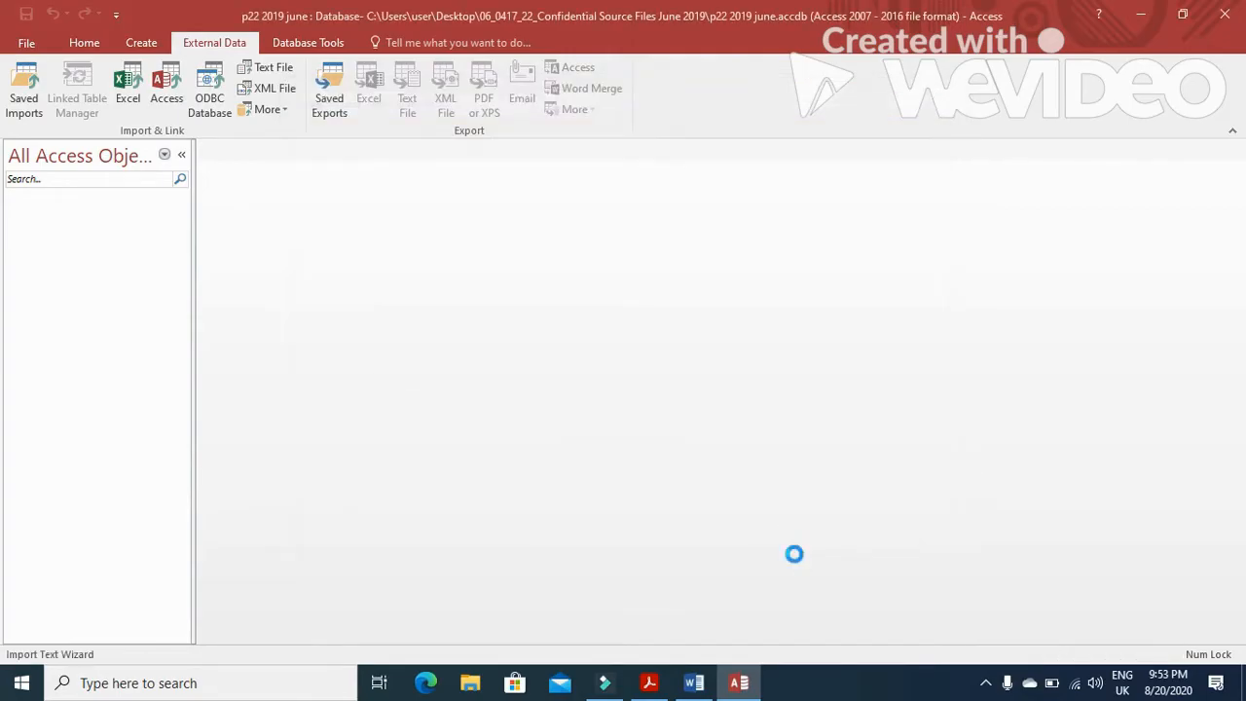
Keep the comma delimiter and mark the first row as containing field names.
{"action": "left_click", "coordinate": [812, 523]}
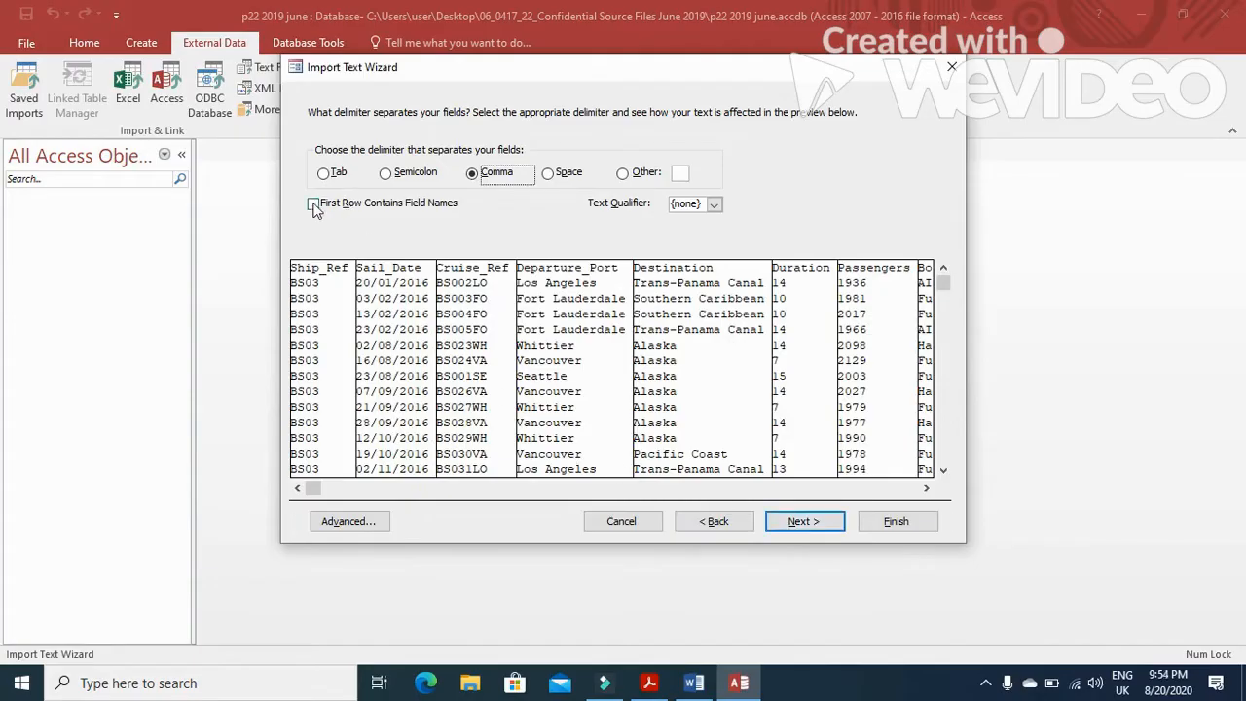
{"action": "left_click", "coordinate": [313, 203]}
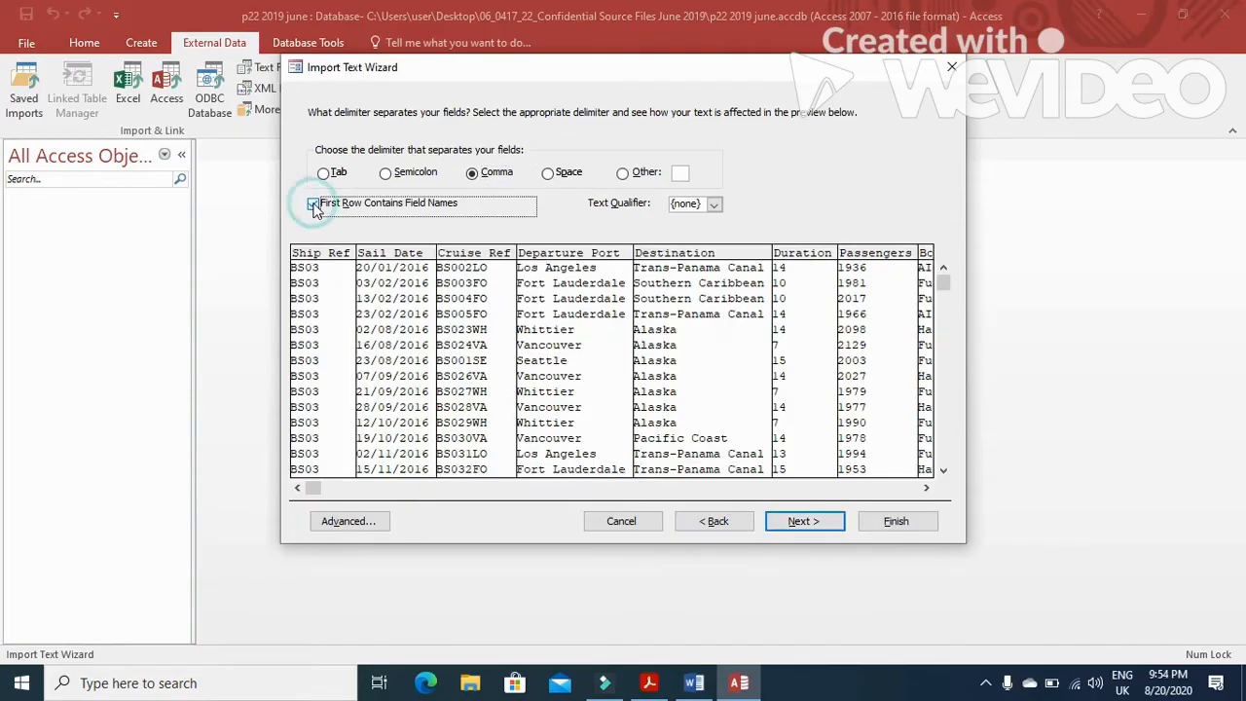
{"action": "left_click", "coordinate": [799, 522]}
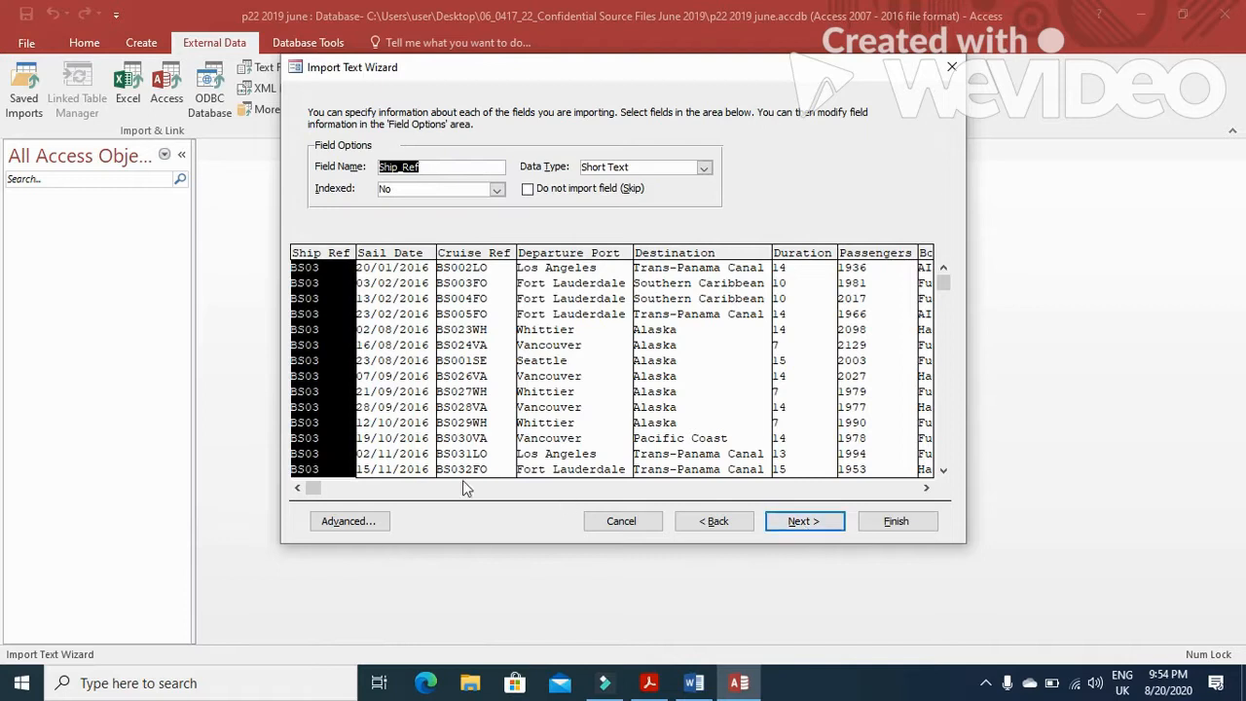
Open the advanced import specification and check the field data types against the field table in the exam paper.
{"action": "left_click", "coordinate": [382, 522]}
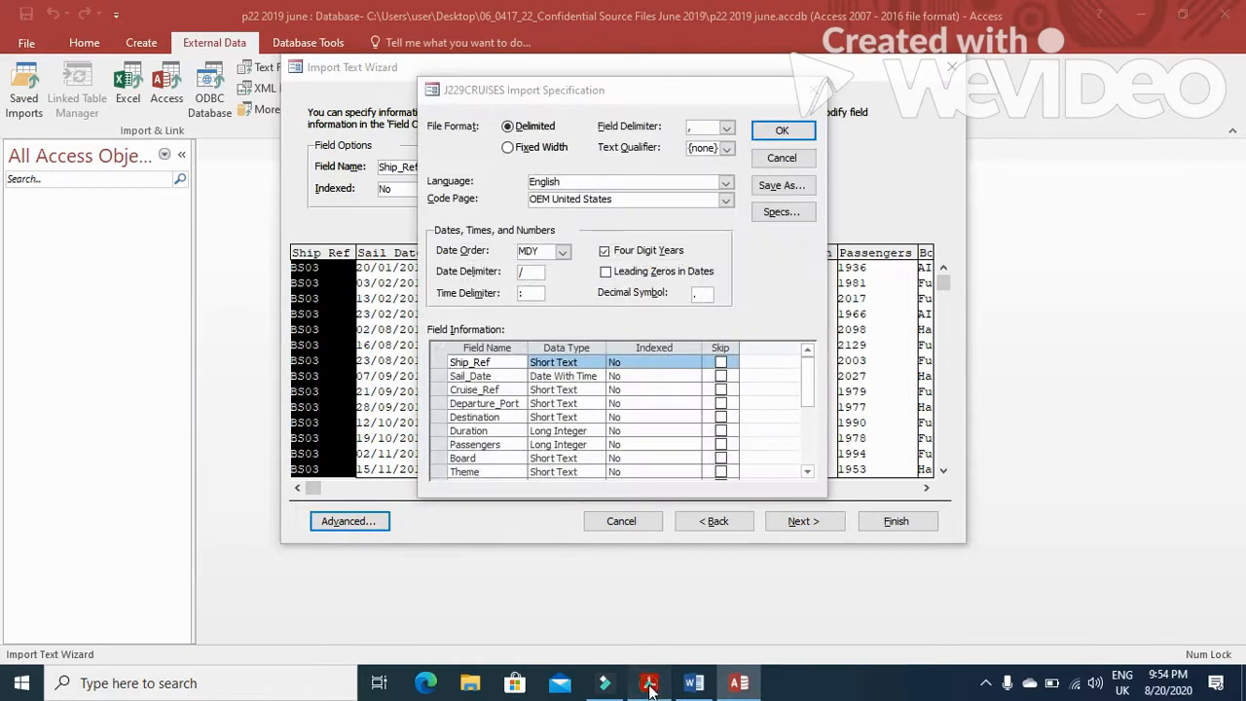
{"action": "left_click", "coordinate": [649, 687]}
{"action": "scroll", "coordinate": [1003, 474], "scroll_direction": "down", "scroll_amount": 3}
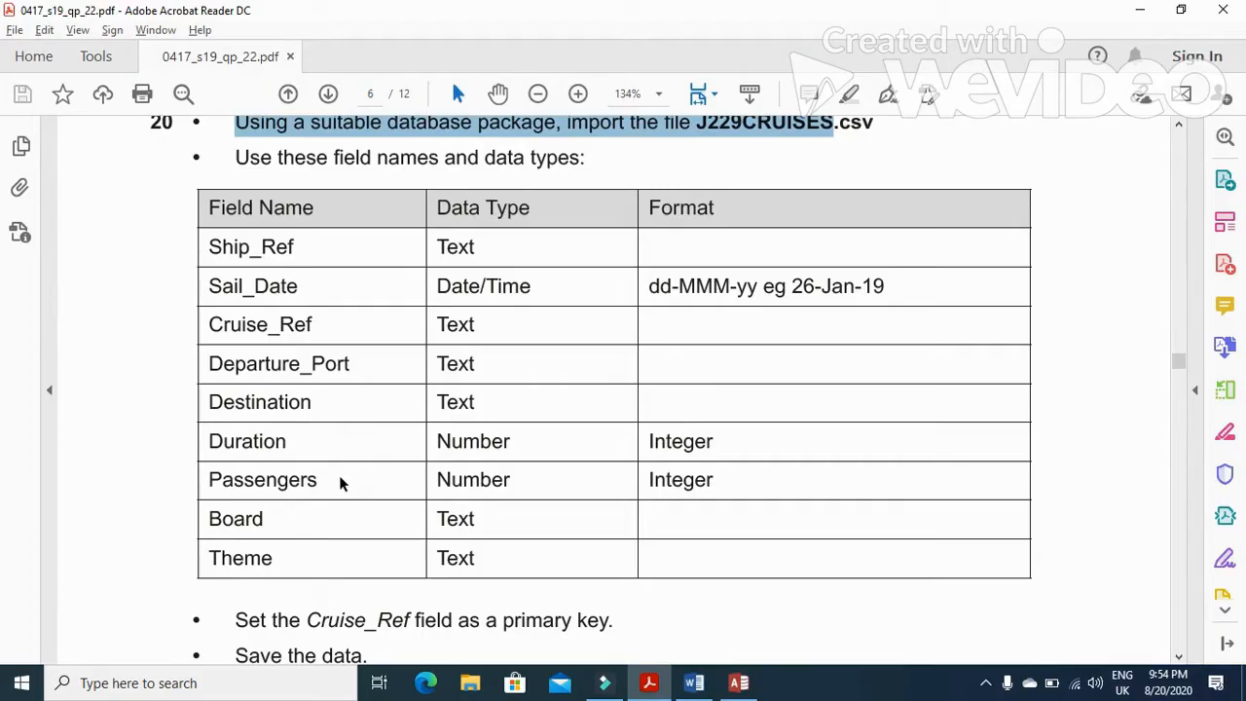
{"action": "left_click", "coordinate": [739, 682]}
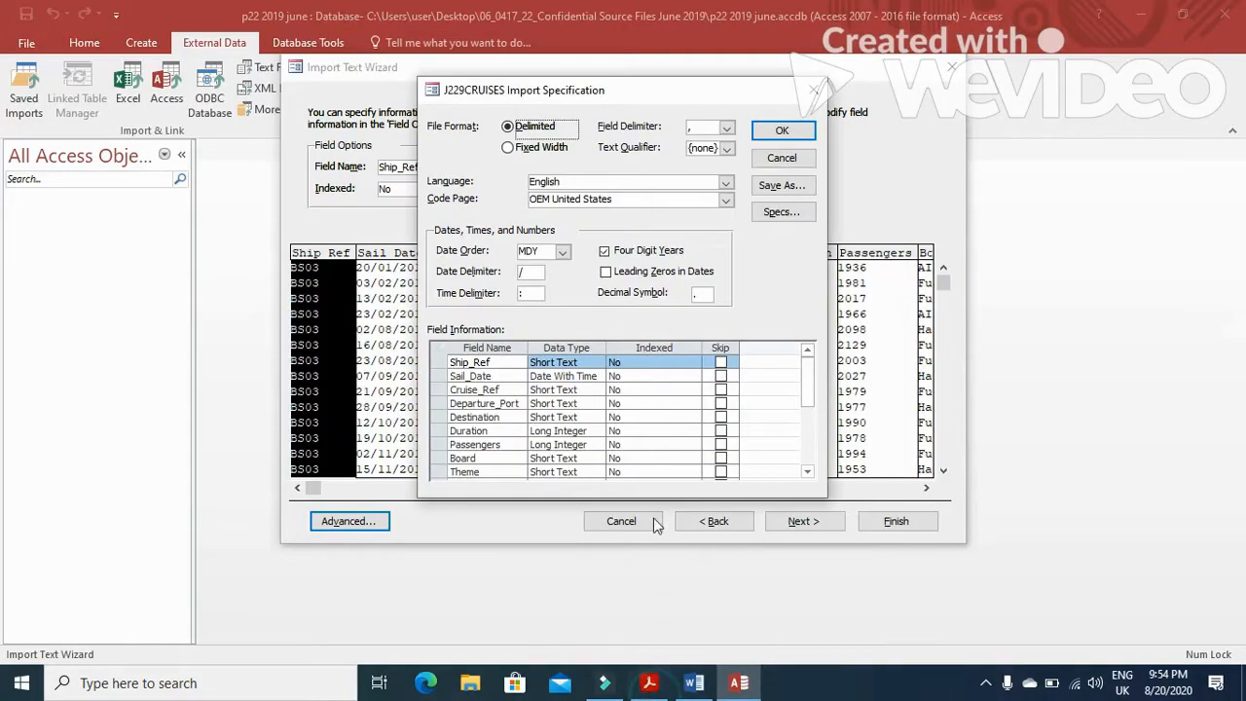
{"action": "left_click", "coordinate": [581, 434]}
{"action": "left_click", "coordinate": [582, 445]}
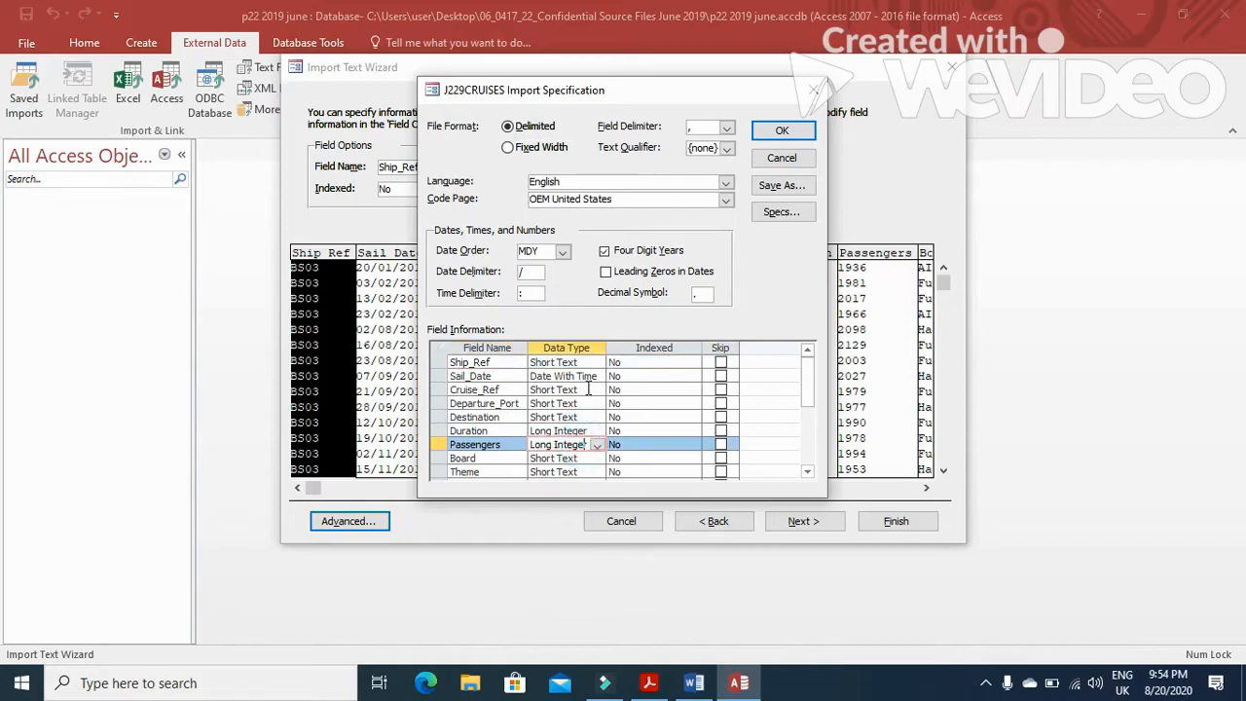
{"action": "left_click", "coordinate": [590, 380]}
{"action": "left_click_drag", "start_coordinate": [578, 89], "coordinate": [648, 84]}
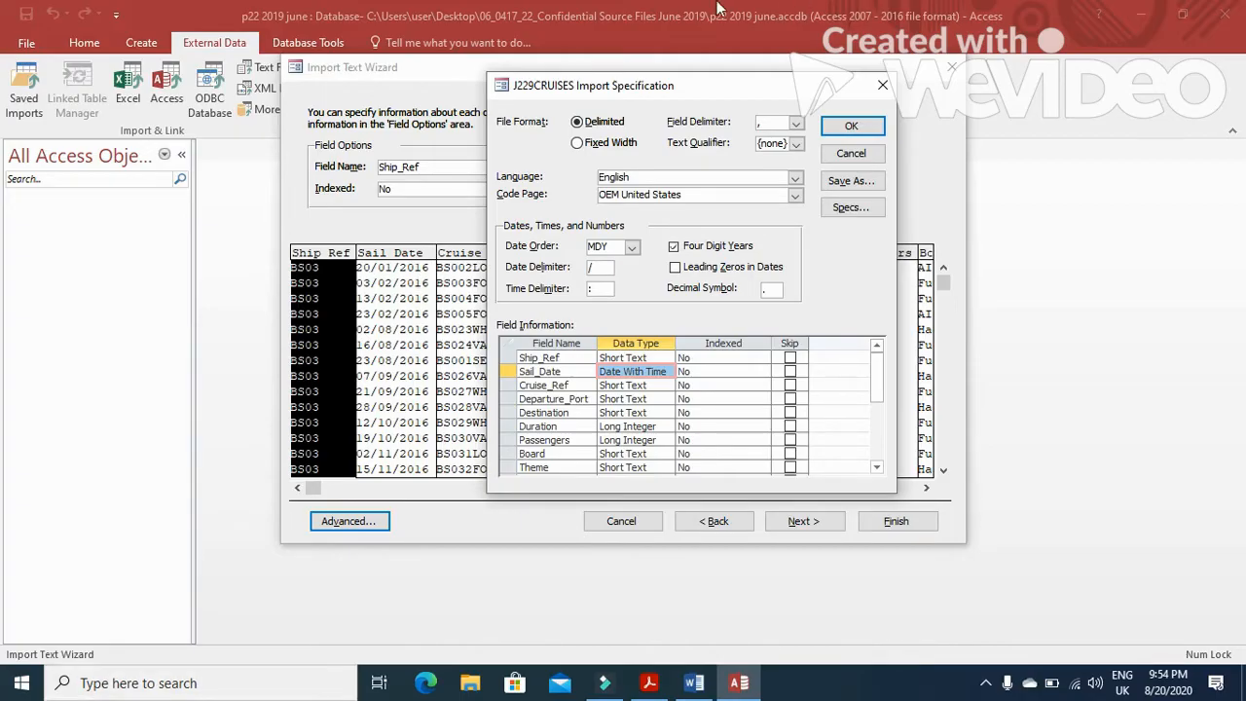
Set the import specification's date order to DMY and continue to the primary key options.
{"action": "left_click", "coordinate": [632, 247]}
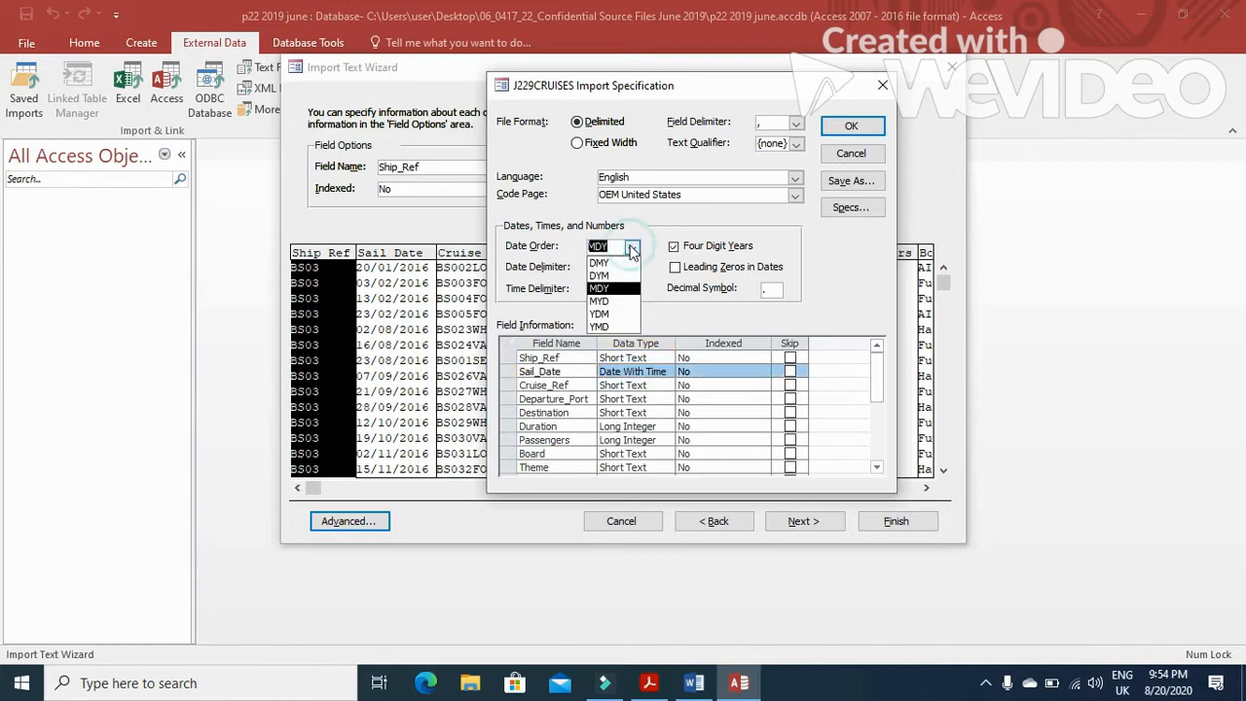
{"action": "left_click", "coordinate": [600, 263]}
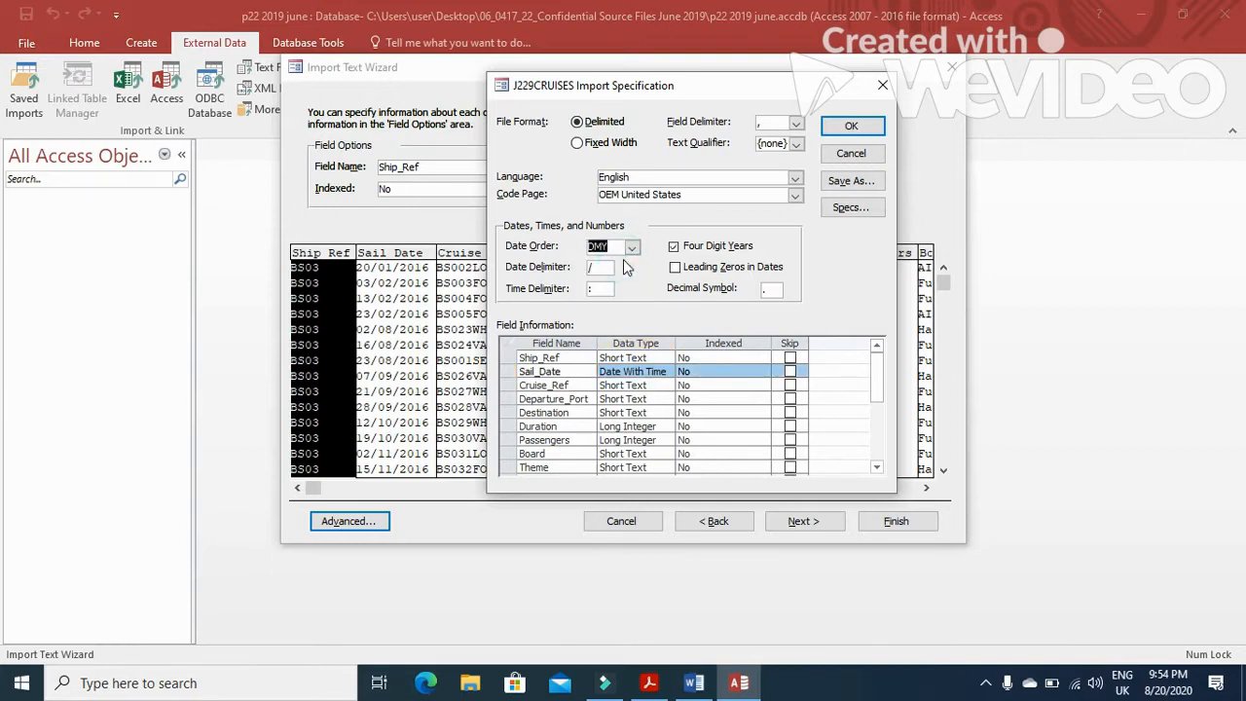
{"action": "left_click", "coordinate": [853, 128]}
{"action": "left_click", "coordinate": [820, 524]}
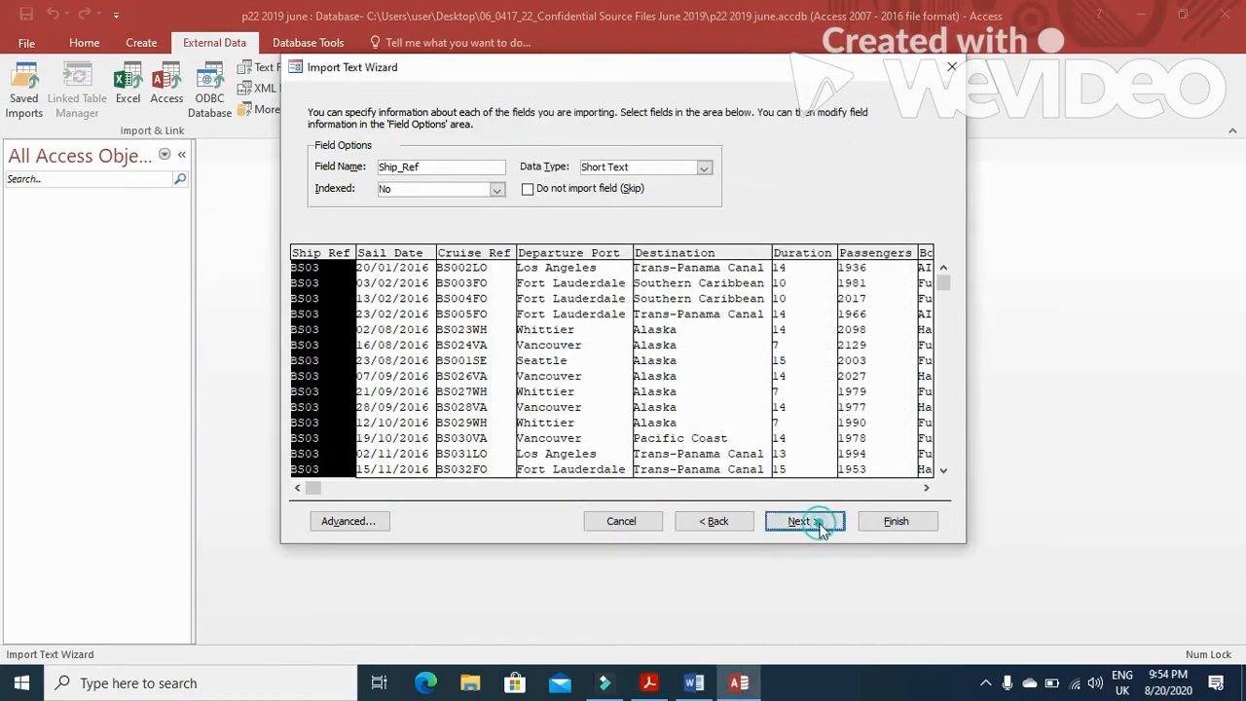
Check the required primary key in the exam paper and choose the Cruise_Ref field as the table's own primary key.
{"action": "left_click", "coordinate": [503, 181]}
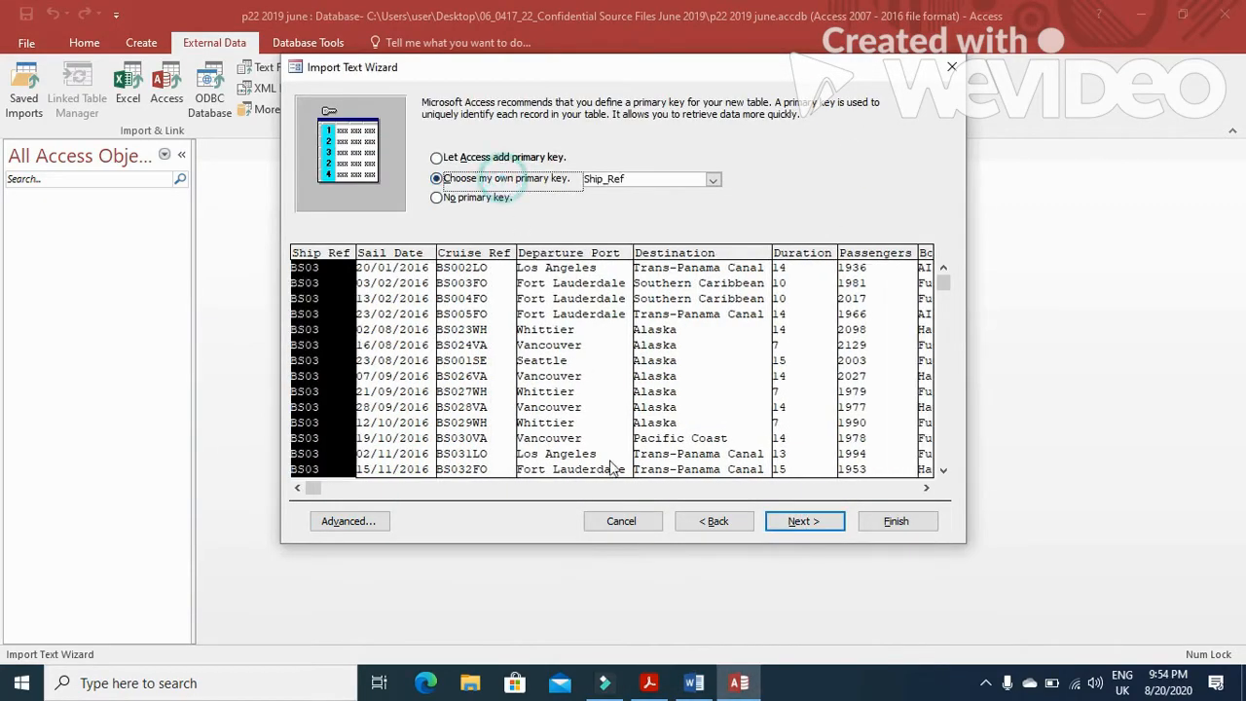
{"action": "left_click", "coordinate": [645, 687]}
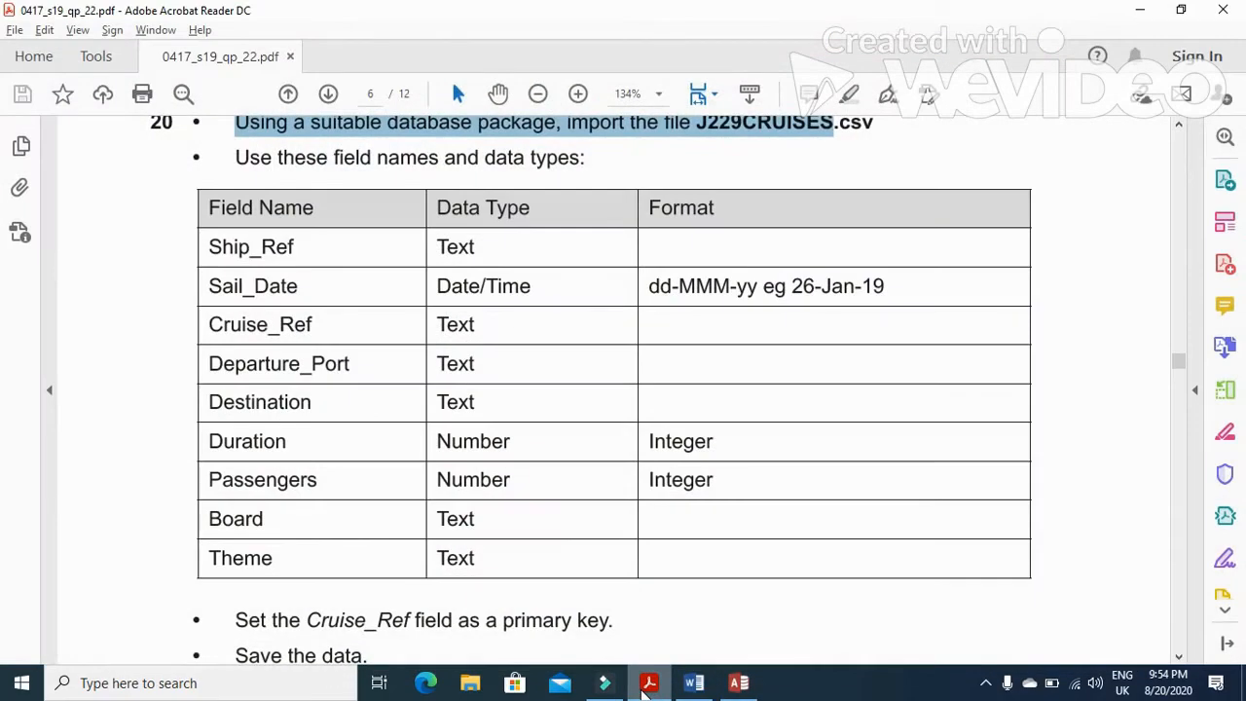
{"action": "left_click_drag", "start_coordinate": [308, 621], "coordinate": [407, 628]}
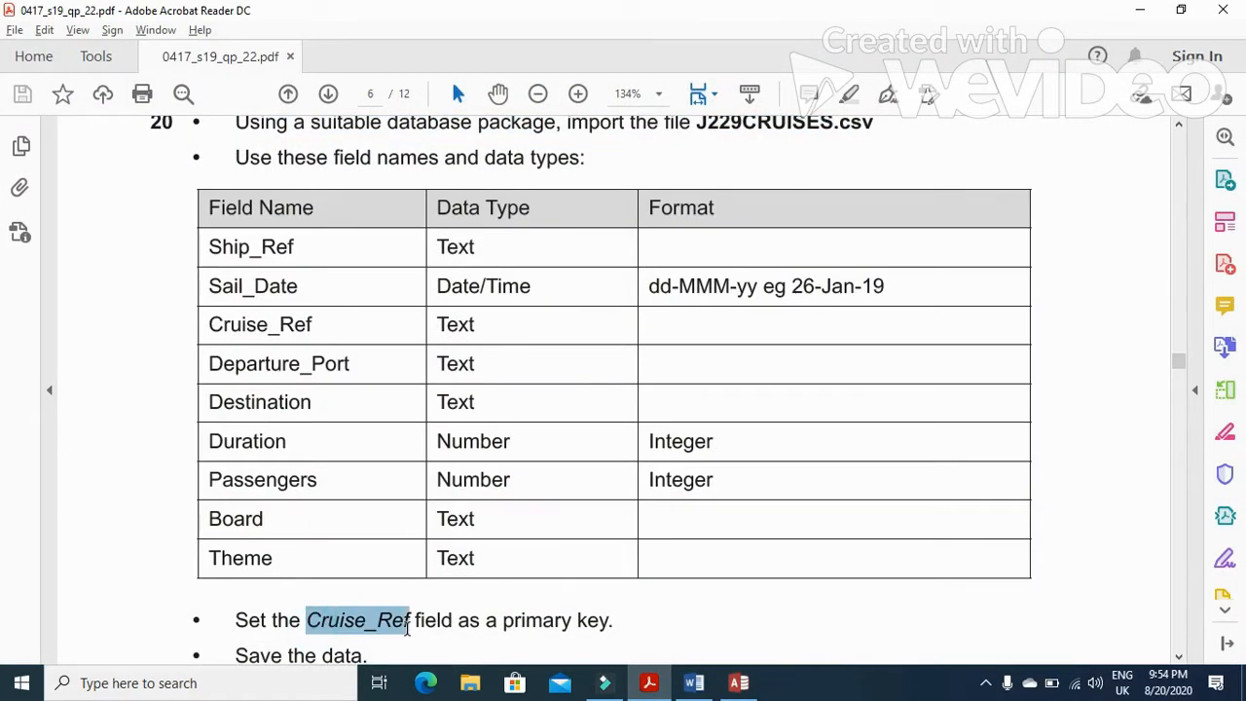
{"action": "left_click", "coordinate": [739, 682]}
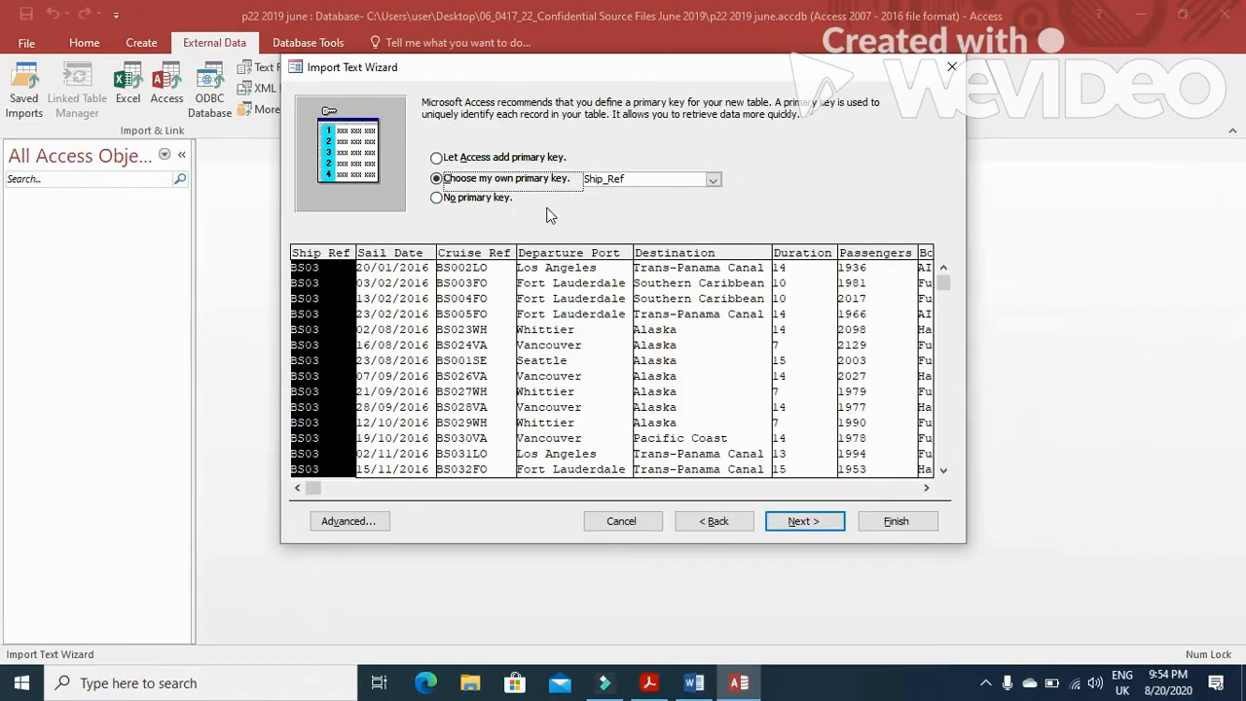
{"action": "left_click", "coordinate": [470, 264]}
Finish the import into the table J229CRUISES without saving the import steps.
{"action": "left_click", "coordinate": [794, 522]}
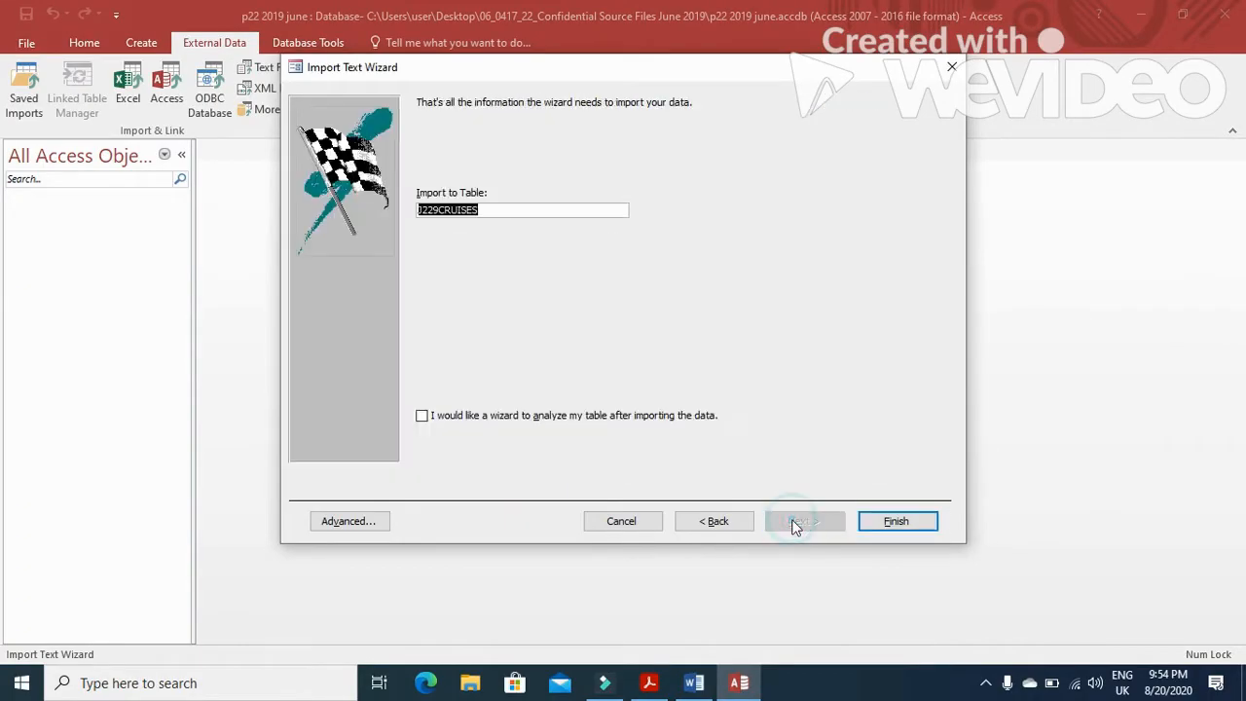
{"action": "left_click", "coordinate": [888, 526]}
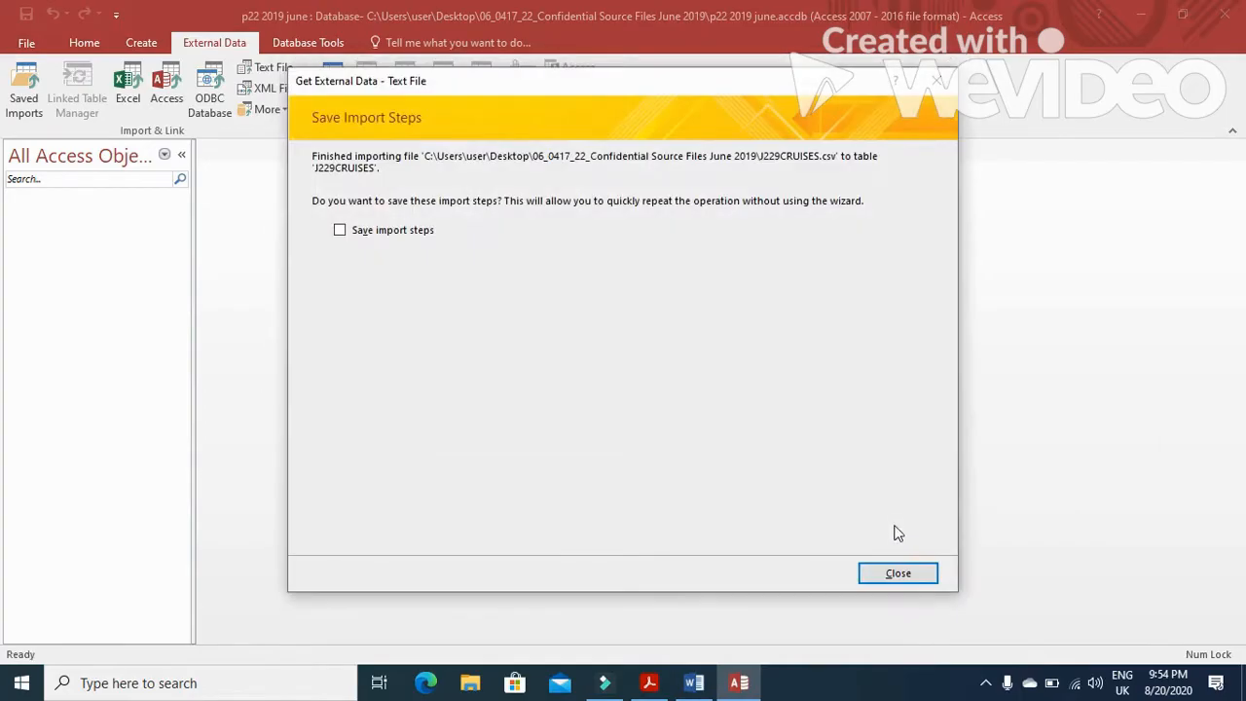
{"action": "left_click", "coordinate": [897, 573]}
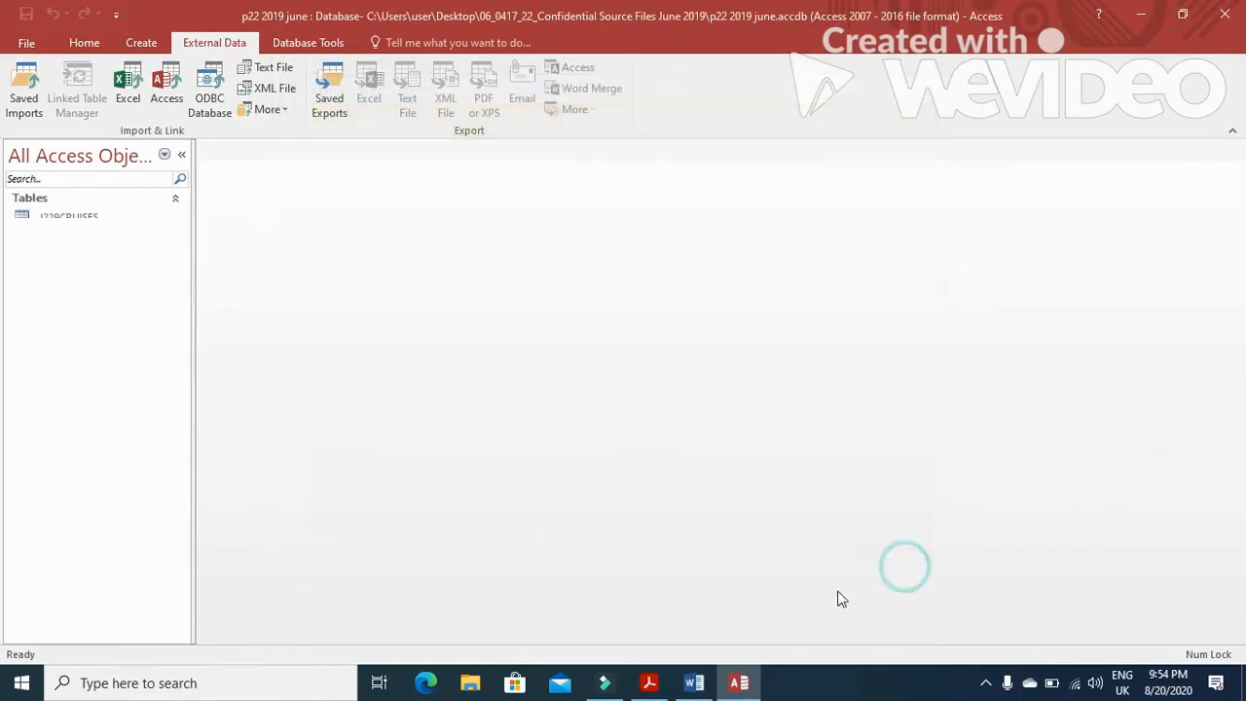
Check the required Sail_Date format in the exam paper and open the J229CRUISES table in Design View.
{"action": "left_click", "coordinate": [655, 684]}
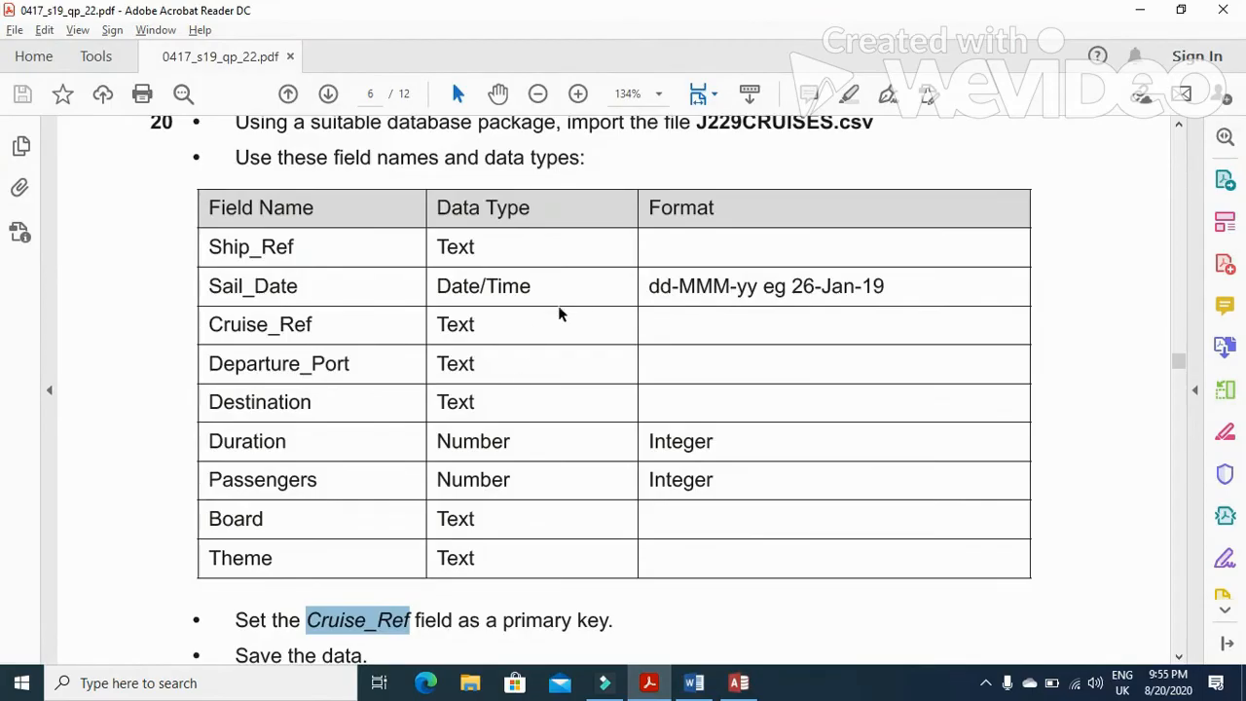
{"action": "left_click_drag", "start_coordinate": [789, 286], "coordinate": [896, 286]}
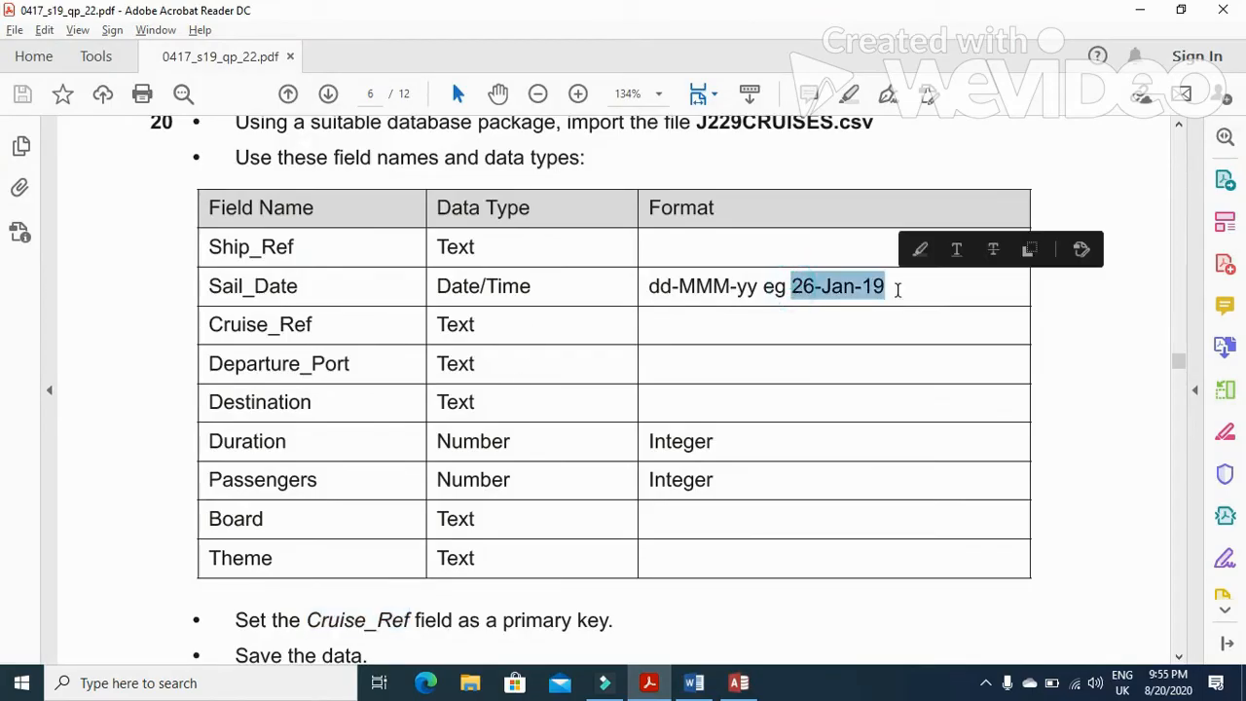
{"action": "mouse_move", "coordinate": [662, 693]}
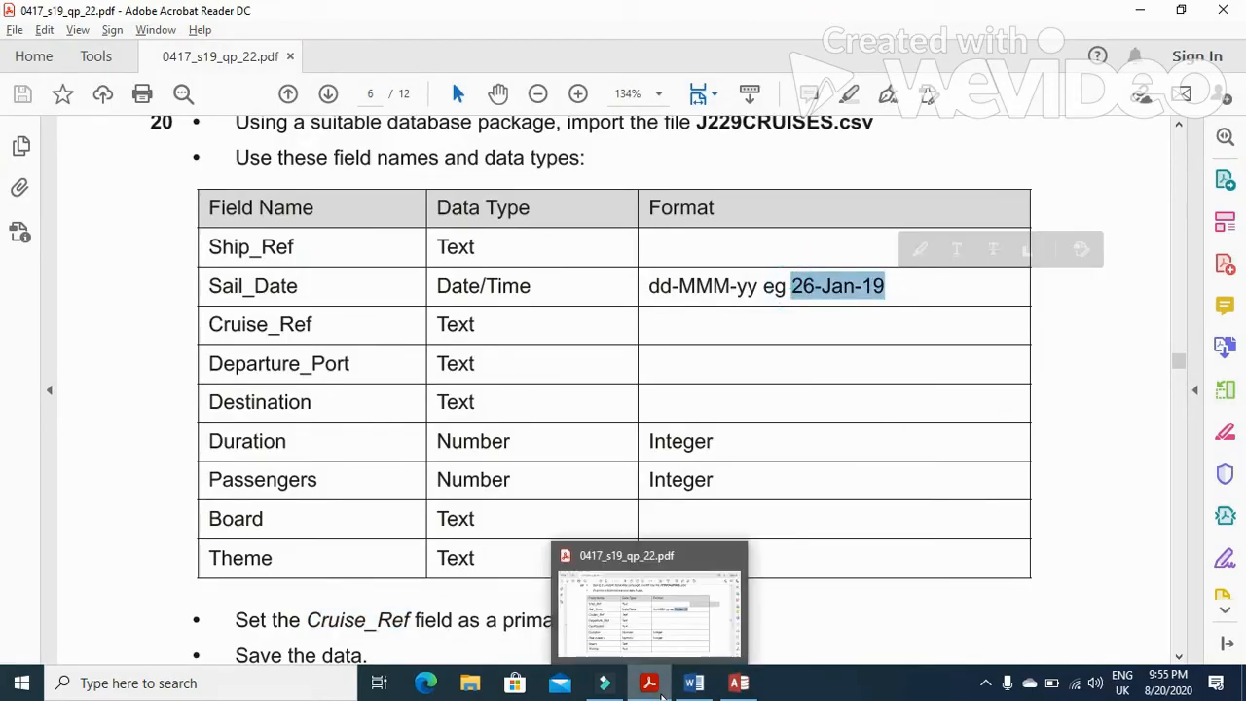
{"action": "left_click", "coordinate": [662, 693]}
{"action": "left_click", "coordinate": [100, 223]}
{"action": "right_click", "coordinate": [100, 223]}
{"action": "left_click", "coordinate": [146, 252]}
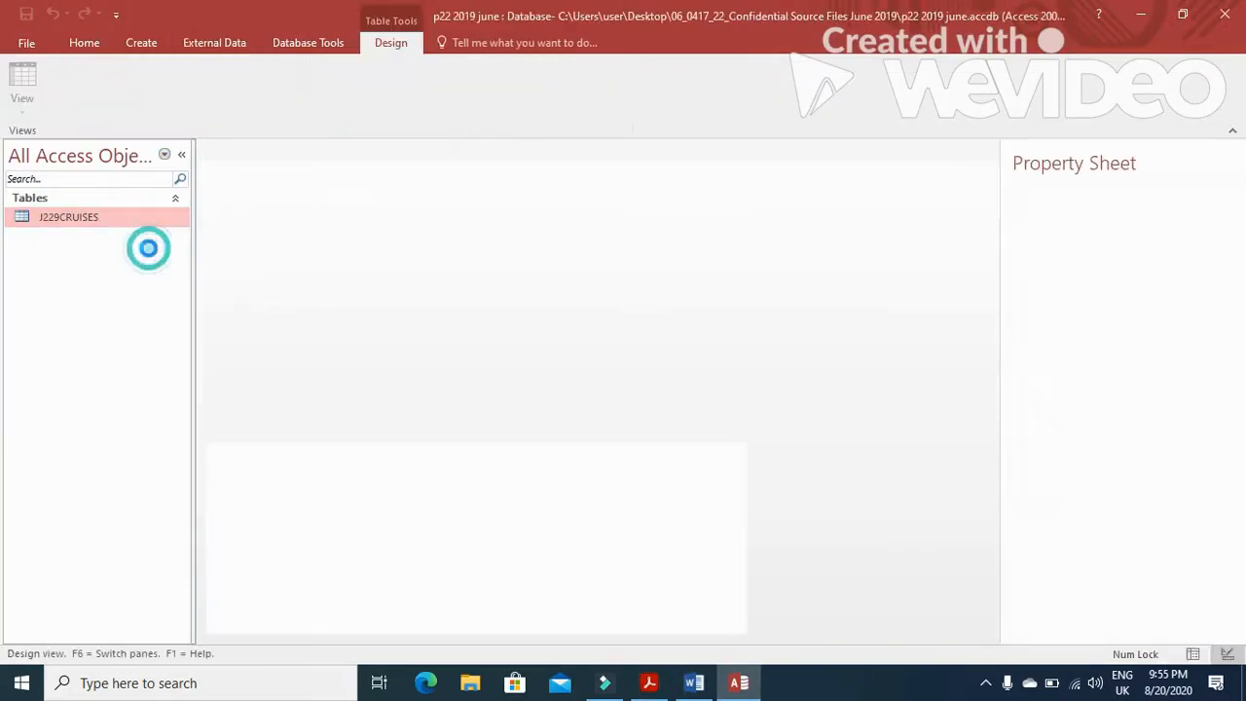
Set the Sail_Date field's format to Medium Date and close the J229CRUISES table.
{"action": "left_click", "coordinate": [355, 202]}
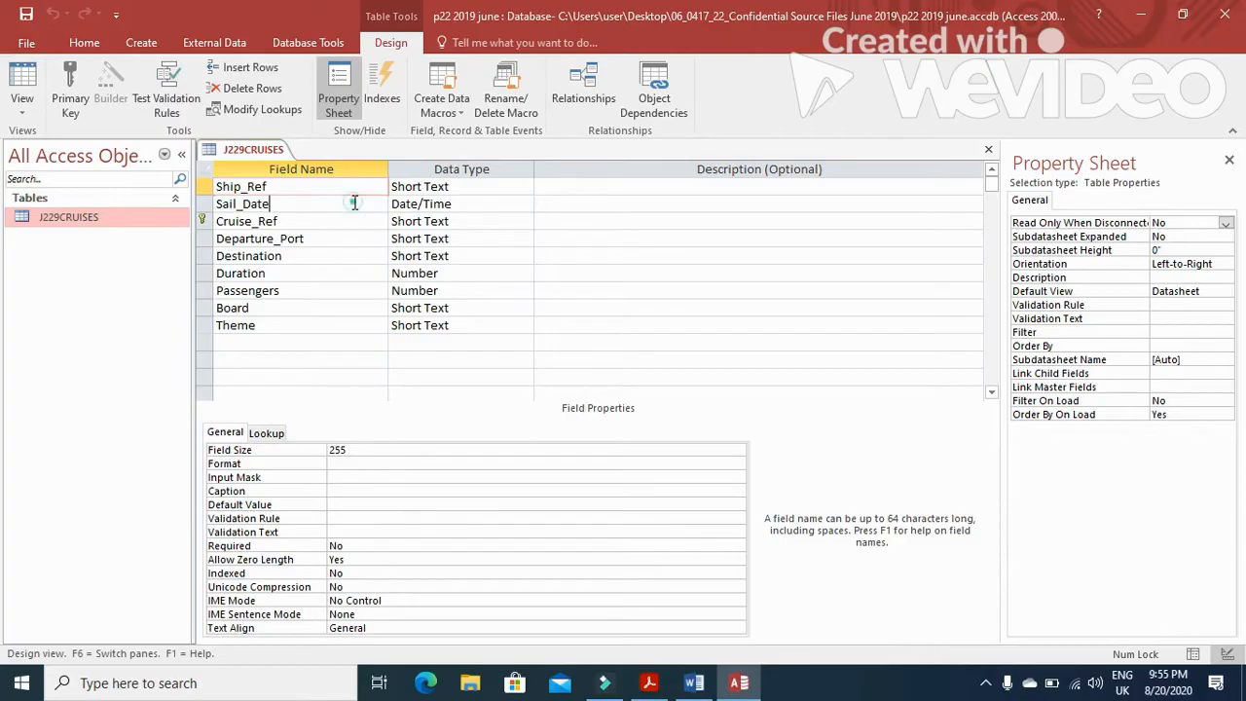
{"action": "left_click", "coordinate": [463, 449]}
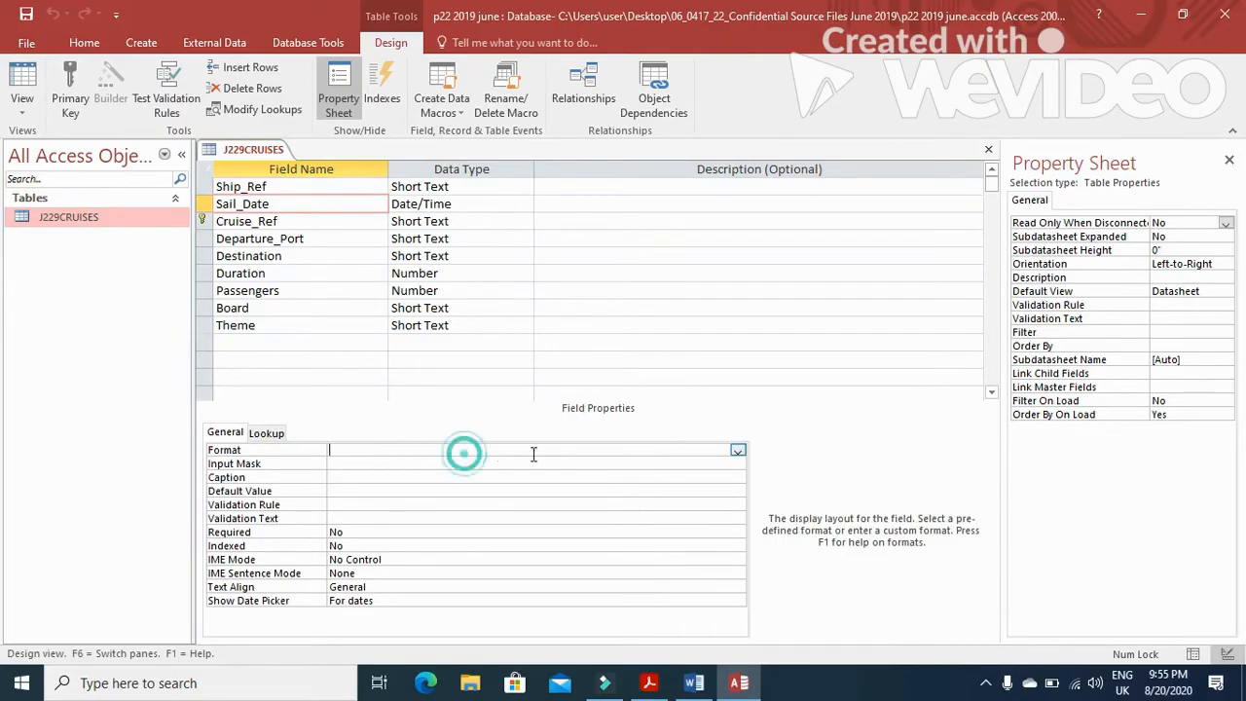
{"action": "left_click", "coordinate": [737, 451]}
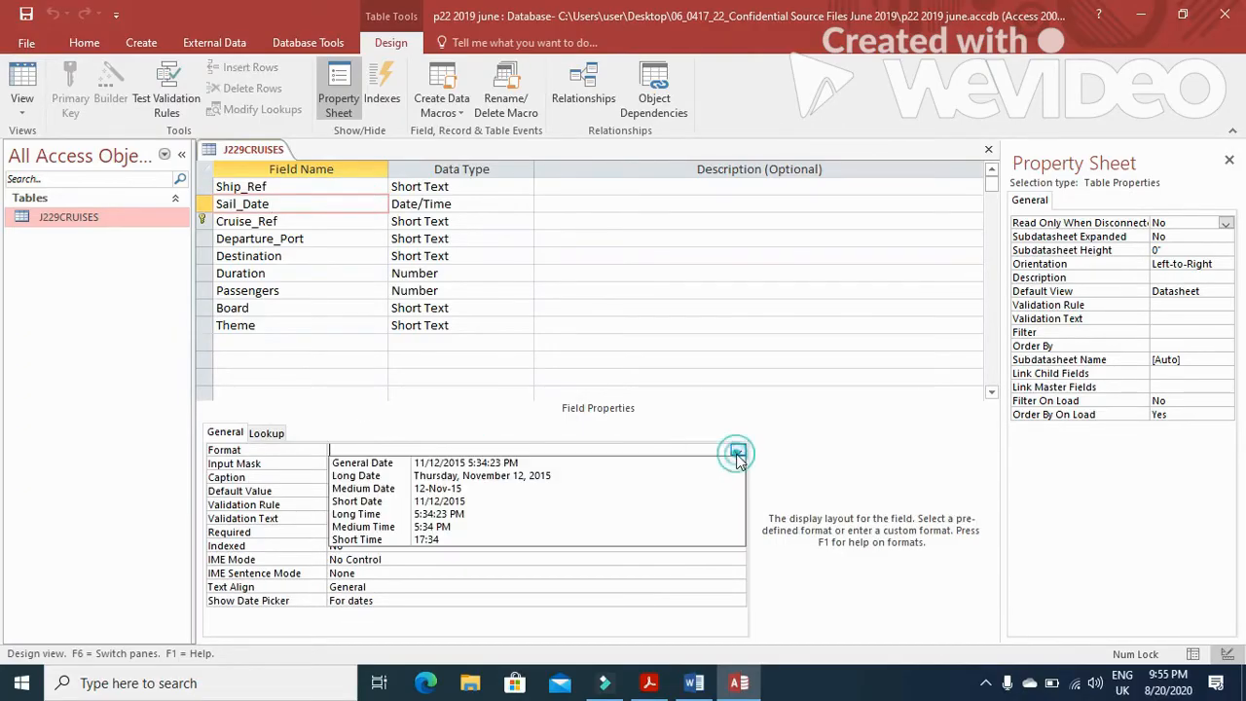
{"action": "left_click", "coordinate": [586, 491]}
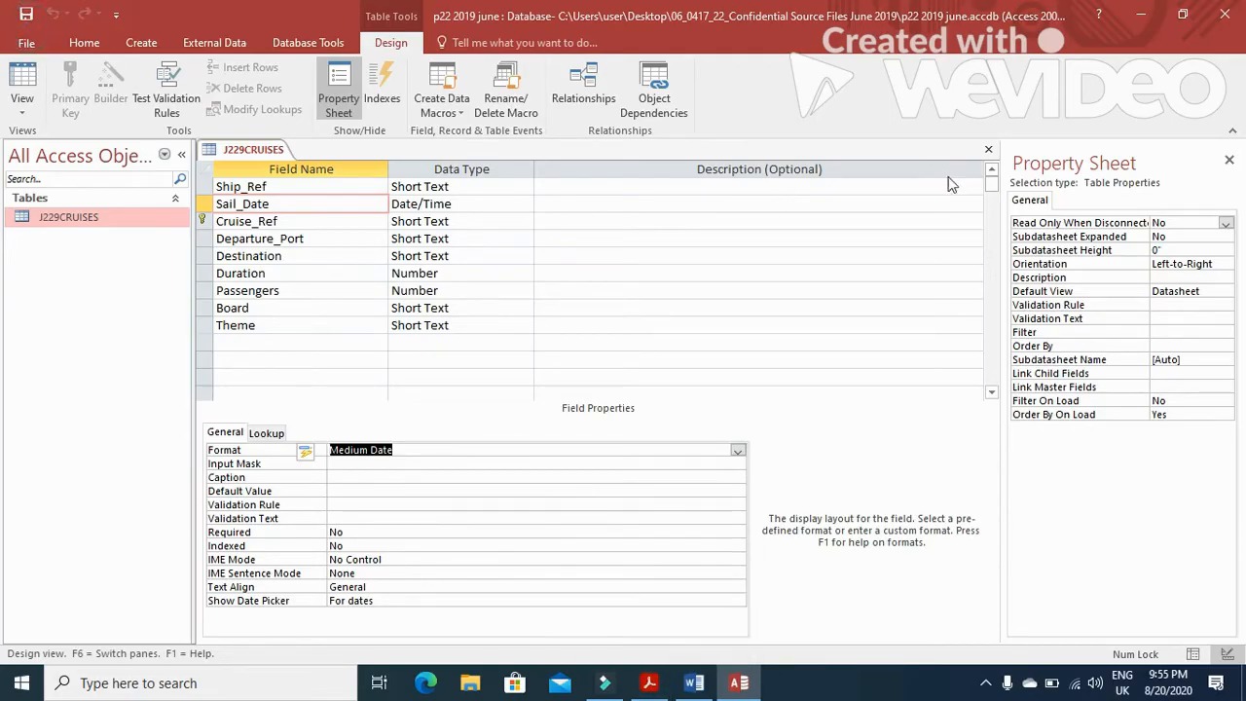
{"action": "left_click", "coordinate": [988, 149]}
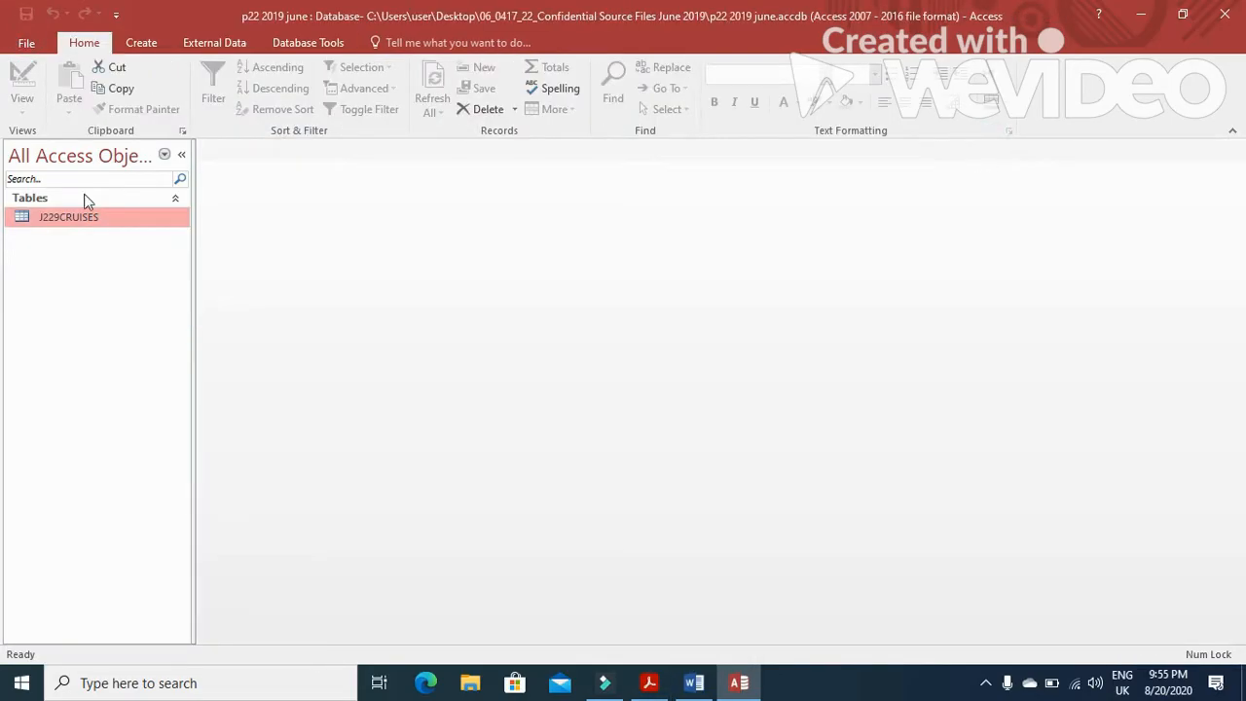
Read the Evidence 7 requirement in the exam paper and capture a screenshot of the J229CRUISES table in Design View.
{"action": "left_click", "coordinate": [645, 682]}
{"action": "scroll", "coordinate": [556, 535], "scroll_direction": "down", "scroll_amount": 5}
{"action": "left_click_drag", "start_coordinate": [249, 428], "coordinate": [1024, 458]}
{"action": "left_click", "coordinate": [742, 684]}
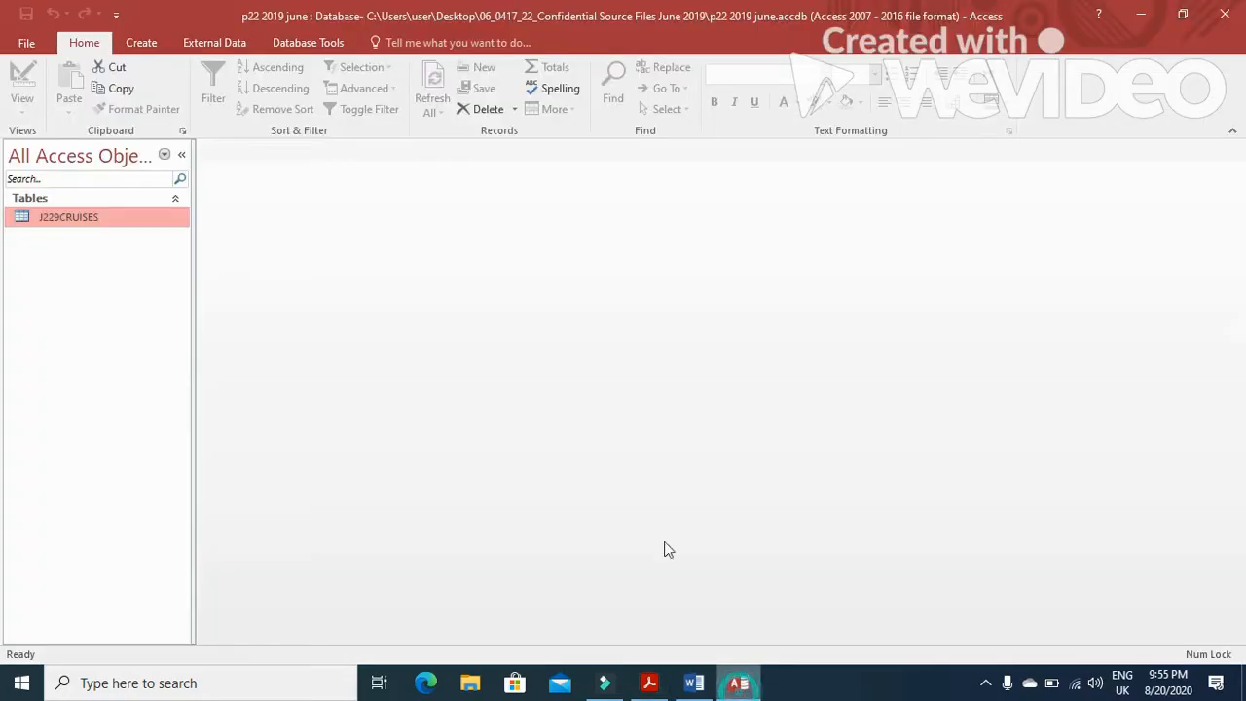
{"action": "right_click", "coordinate": [154, 225]}
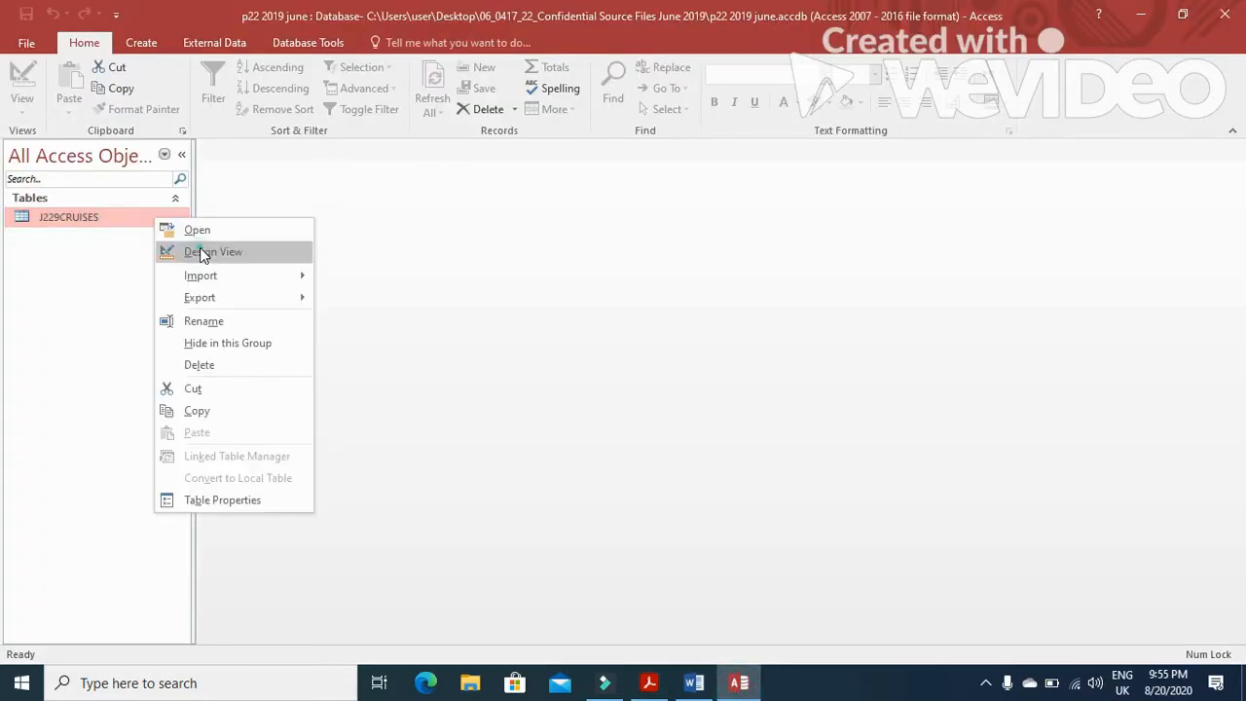
{"action": "left_click", "coordinate": [199, 249]}
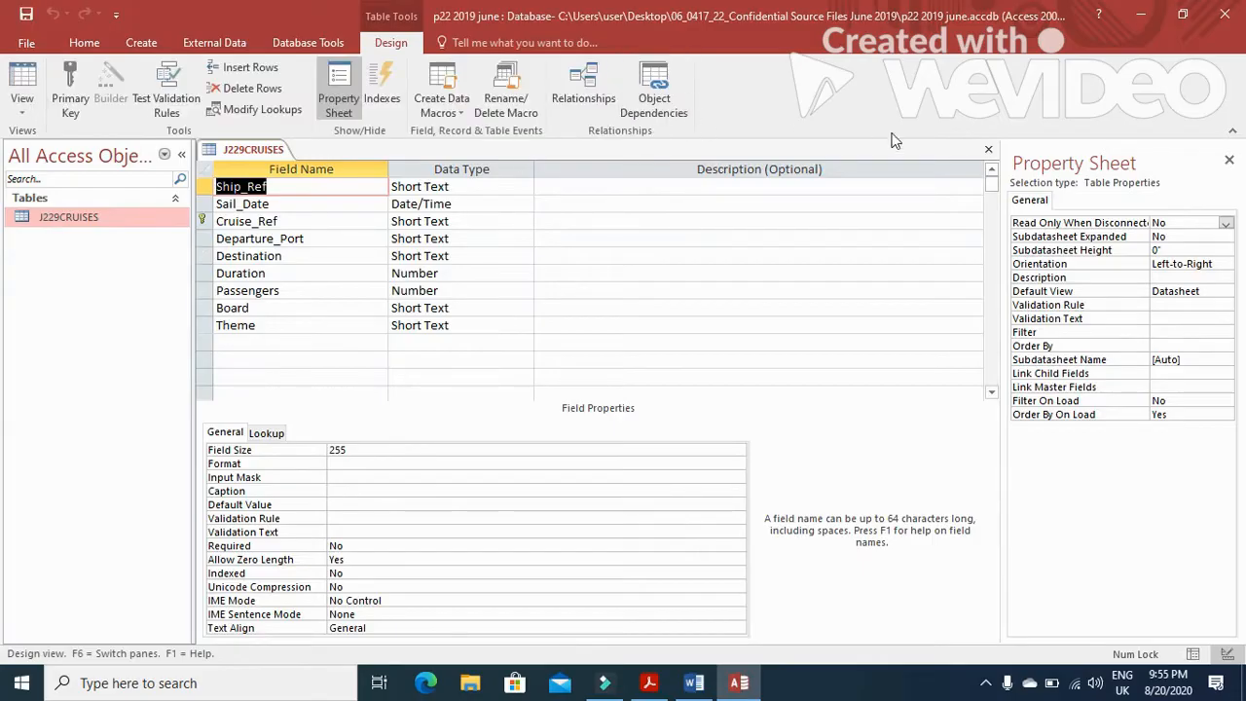
{"action": "left_click", "coordinate": [989, 152]}
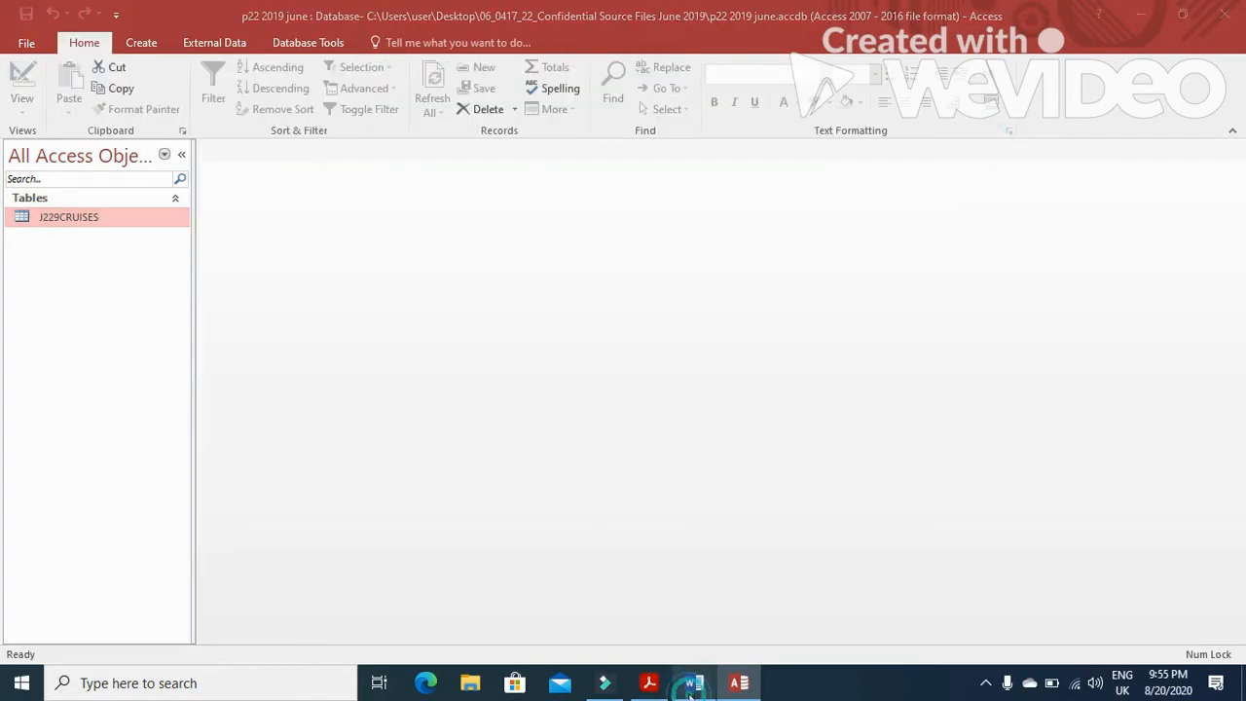
Switch to the Word evidence document and paste the table design screenshot under the Step 20 - EVIDENCE 7 heading.
{"action": "left_click", "coordinate": [693, 683]}
{"action": "left_click", "coordinate": [428, 256]}
{"action": "key", "text": "ctrl+v"}
Crop the pasted screenshot to the table's field names and data types, and enlarge it to about 9 cm wide.
{"action": "left_click", "coordinate": [478, 356]}
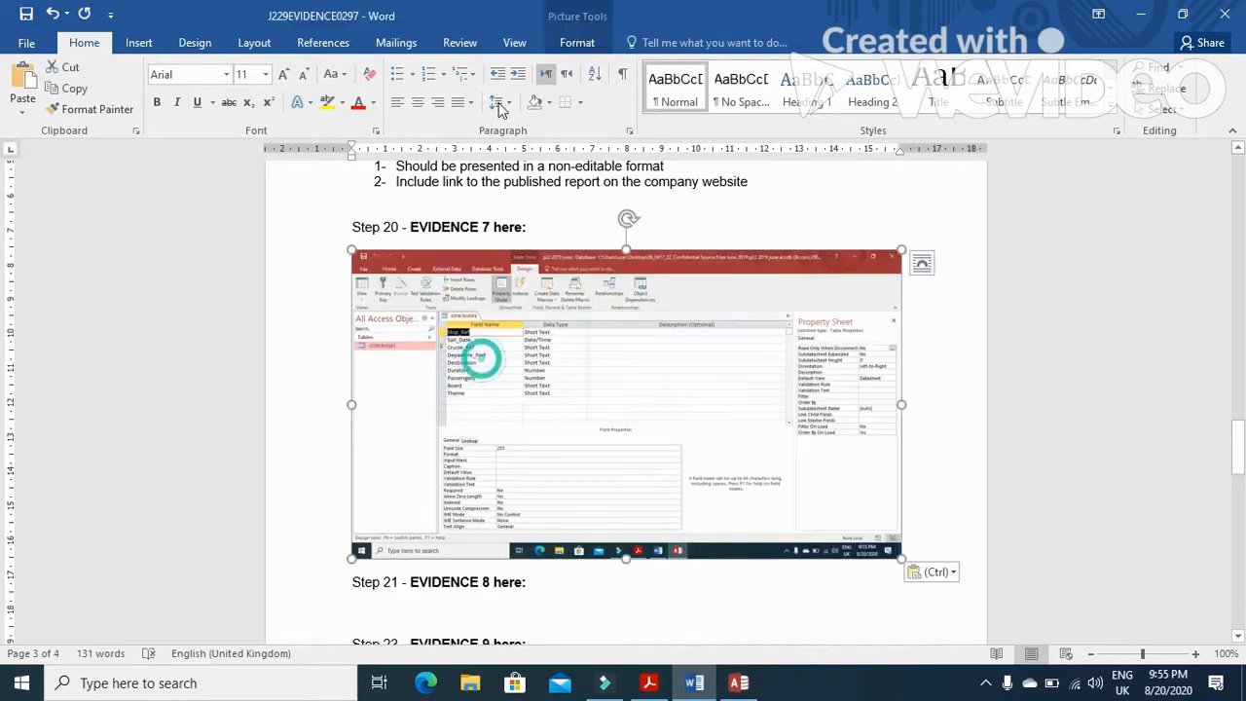
{"action": "left_click", "coordinate": [577, 42]}
{"action": "left_click", "coordinate": [1081, 85]}
{"action": "left_click_drag", "start_coordinate": [890, 551], "coordinate": [573, 409]}
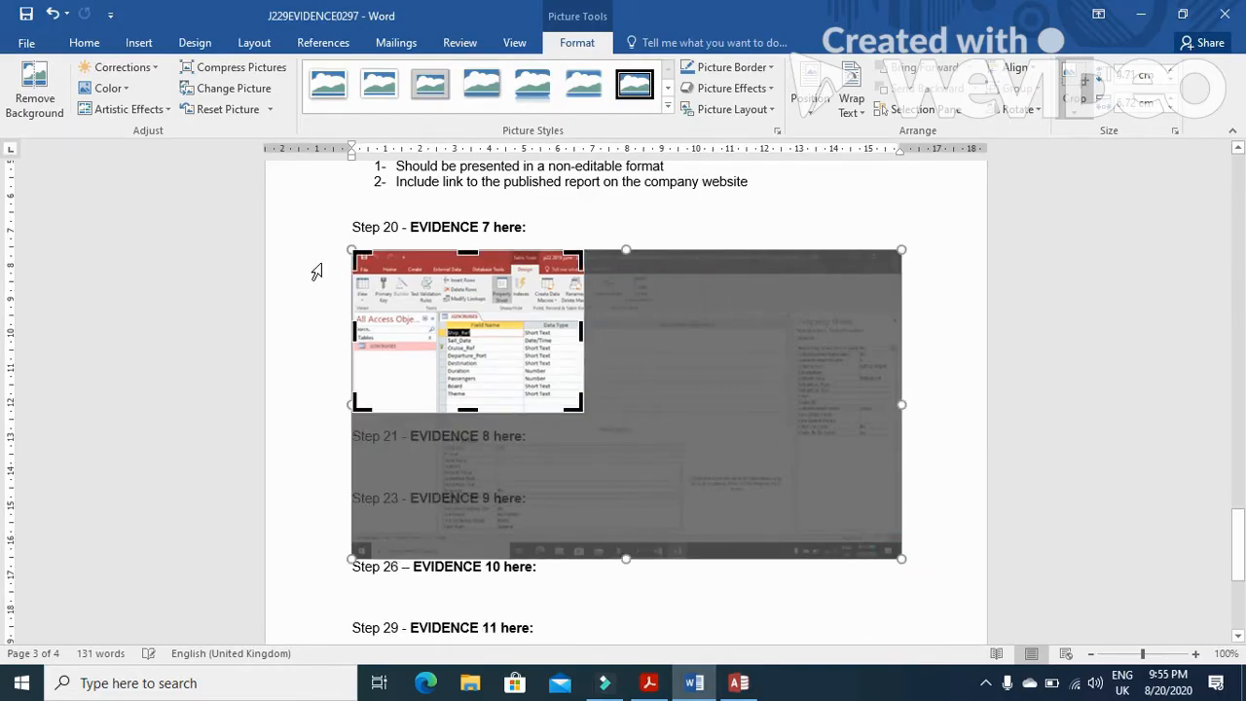
{"action": "left_click_drag", "start_coordinate": [352, 252], "coordinate": [435, 311]}
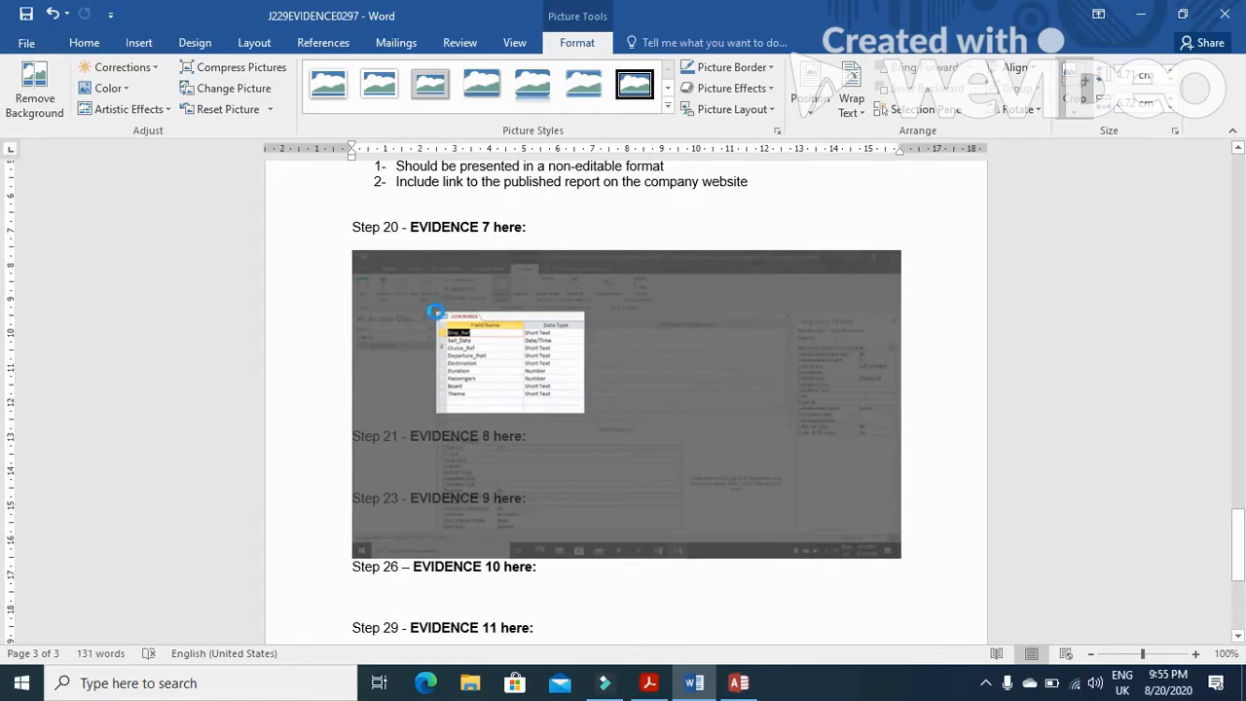
{"action": "left_click", "coordinate": [877, 290]}
{"action": "left_click", "coordinate": [473, 301]}
{"action": "left_click_drag", "start_coordinate": [501, 348], "coordinate": [668, 417]}
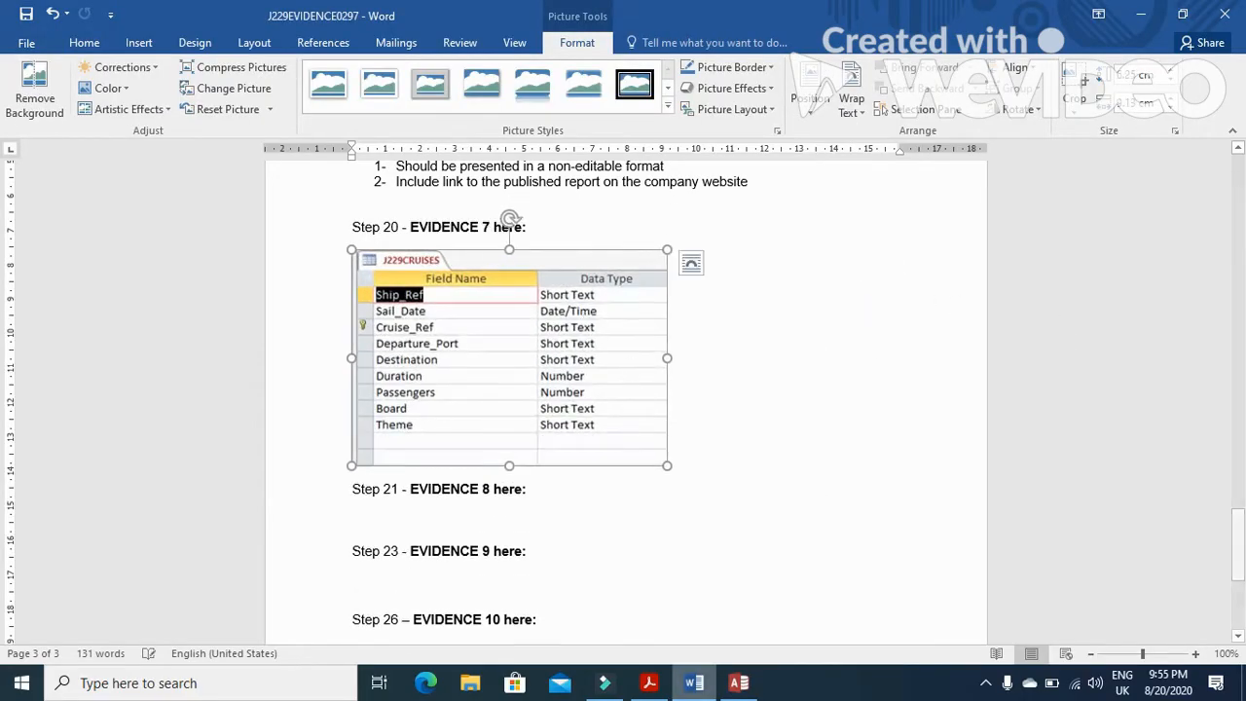
Check task 21 in the exam paper and start a text-file import of J229SHIPS.csv into a new Access table.
{"action": "left_click", "coordinate": [645, 683]}
{"action": "scroll", "coordinate": [601, 548], "scroll_direction": "down", "scroll_amount": 5}
{"action": "left_click_drag", "start_coordinate": [235, 322], "coordinate": [540, 329]}
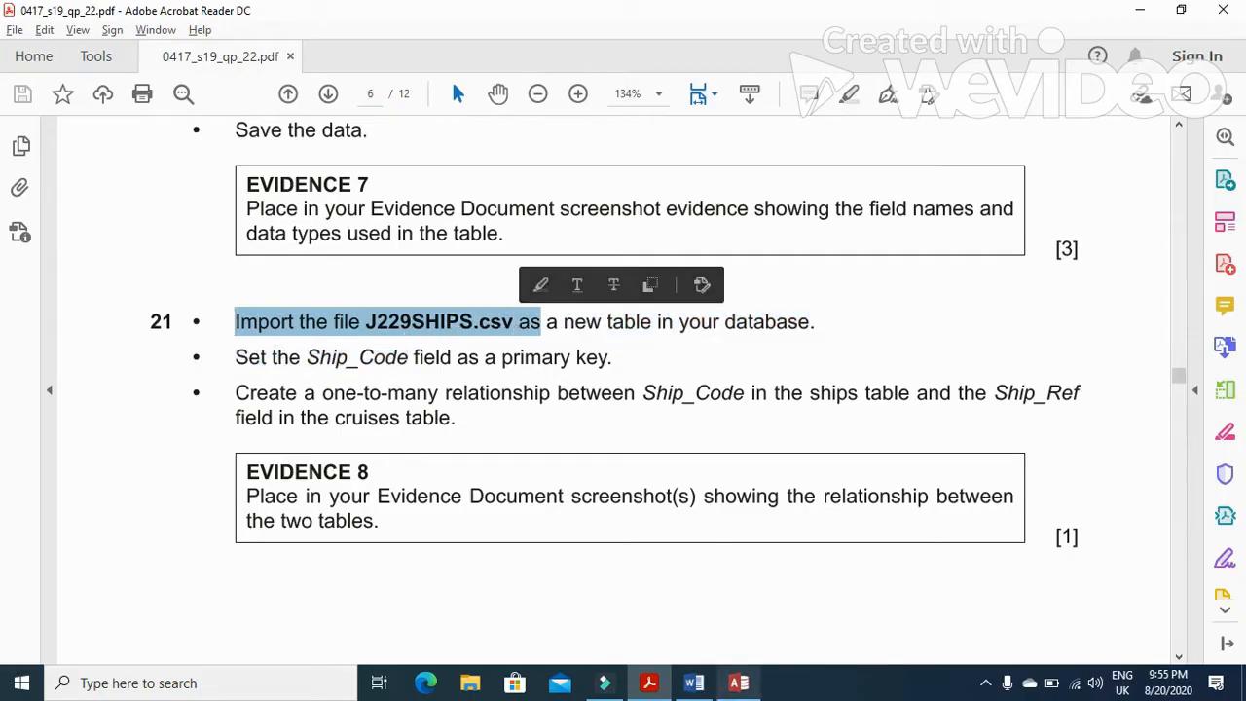
{"action": "left_click", "coordinate": [739, 682]}
{"action": "left_click", "coordinate": [237, 43]}
{"action": "left_click", "coordinate": [274, 68]}
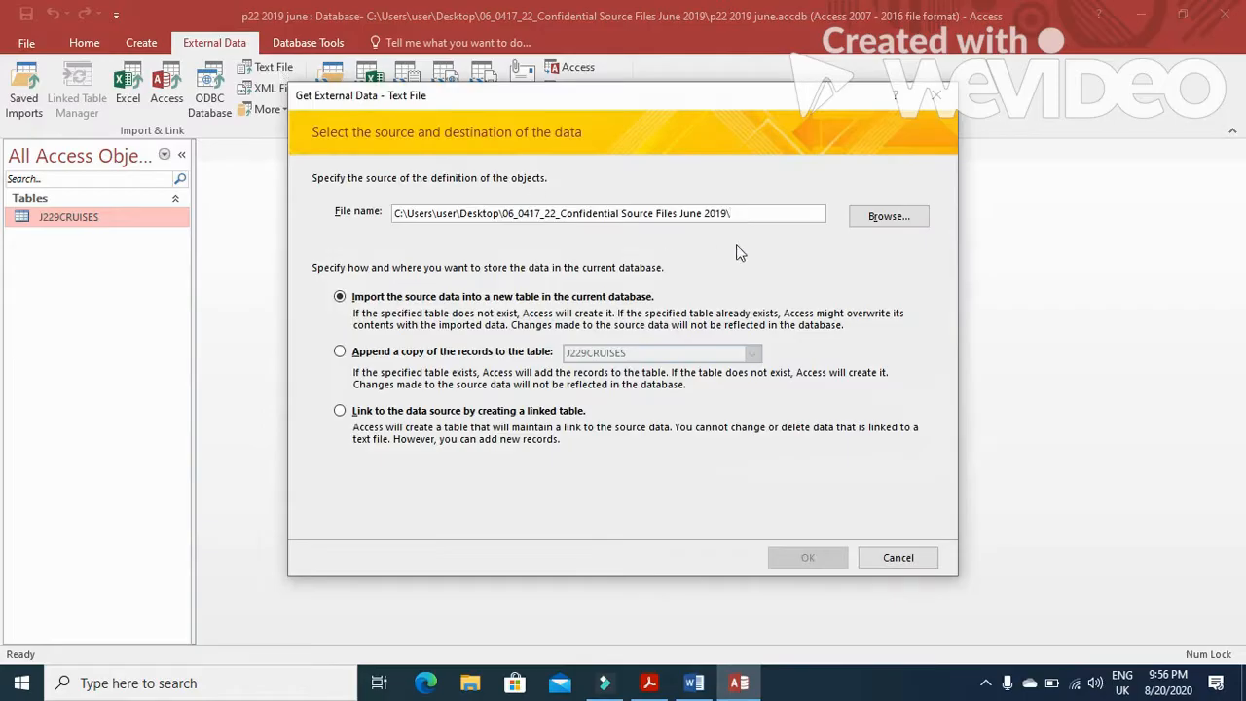
{"action": "left_click", "coordinate": [911, 216]}
{"action": "left_click", "coordinate": [516, 283]}
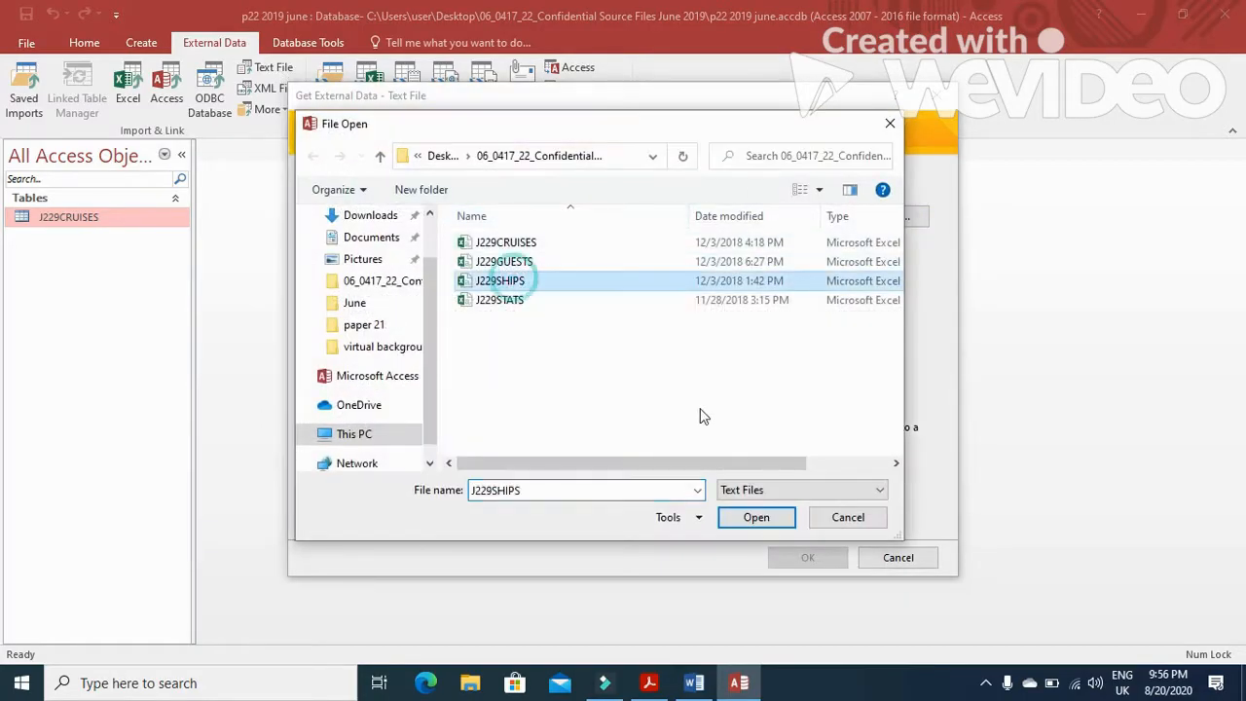
{"action": "left_click", "coordinate": [752, 517]}
{"action": "left_click", "coordinate": [809, 566]}
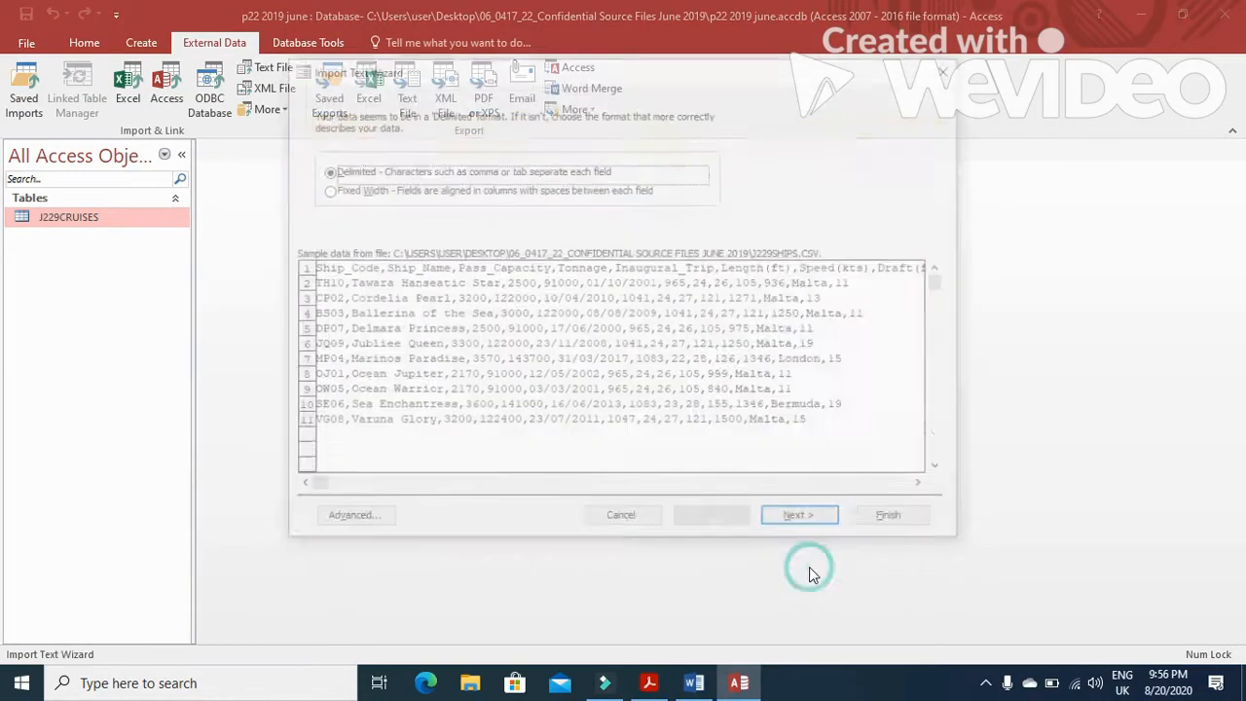
Keep the delimited, comma-separated format and mark the first row as containing field names.
{"action": "left_click", "coordinate": [800, 522]}
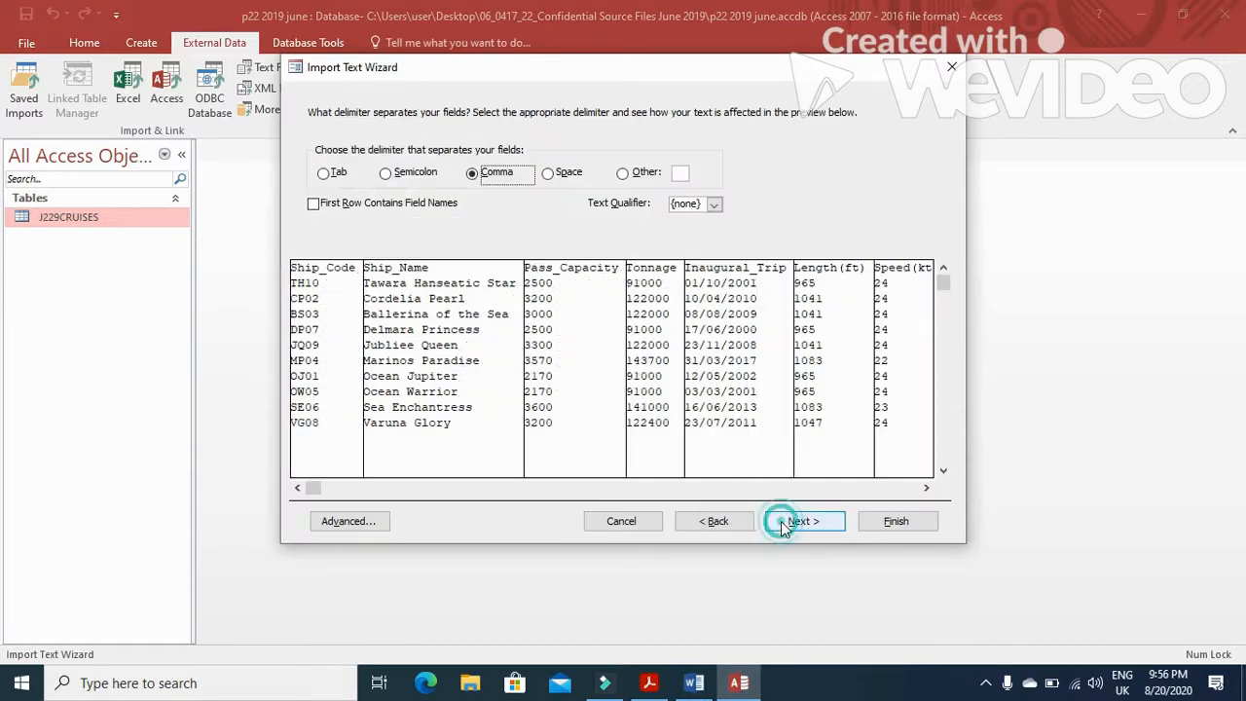
{"action": "left_click", "coordinate": [412, 206]}
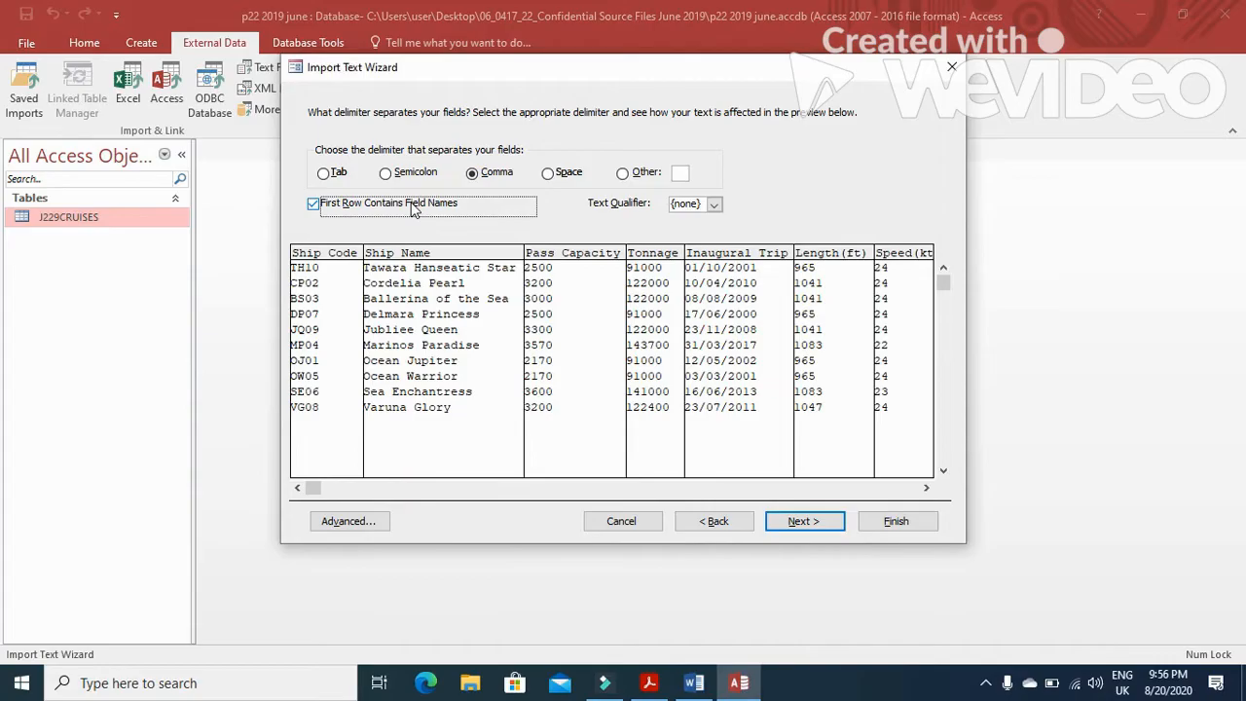
{"action": "left_click", "coordinate": [830, 523]}
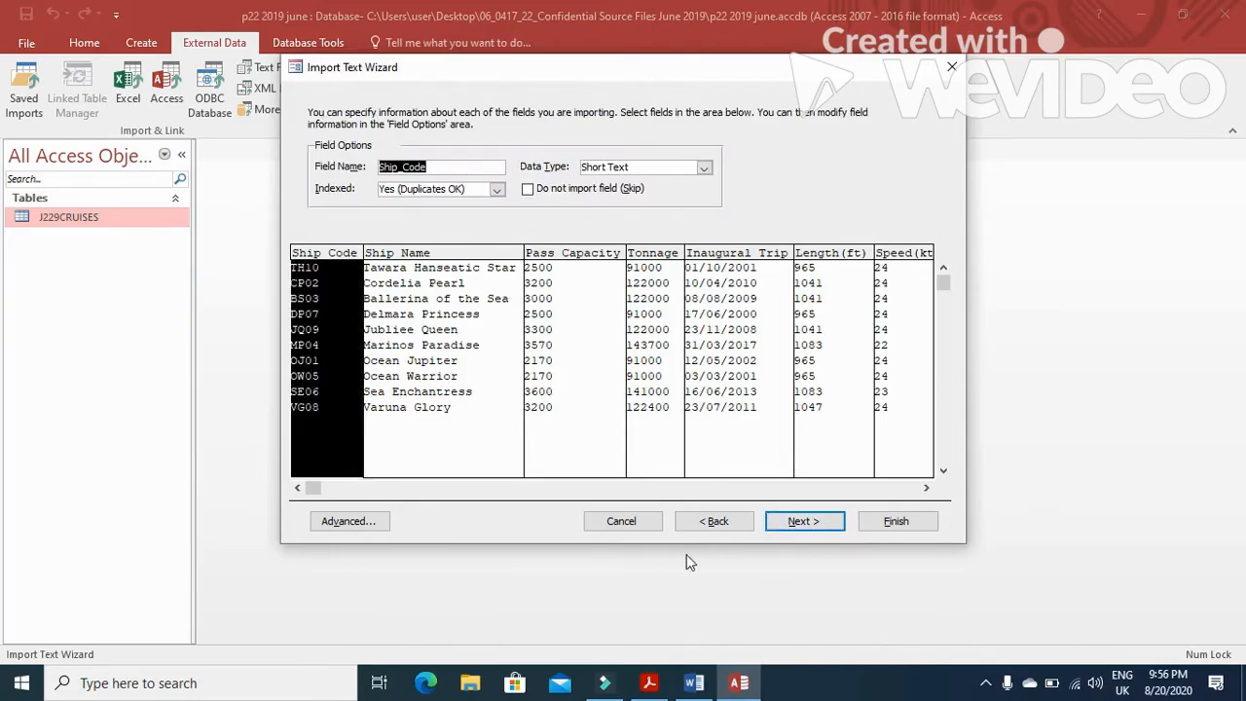
Set the date order to DMY in the J229SHIPS import specification.
{"action": "left_click", "coordinate": [375, 521]}
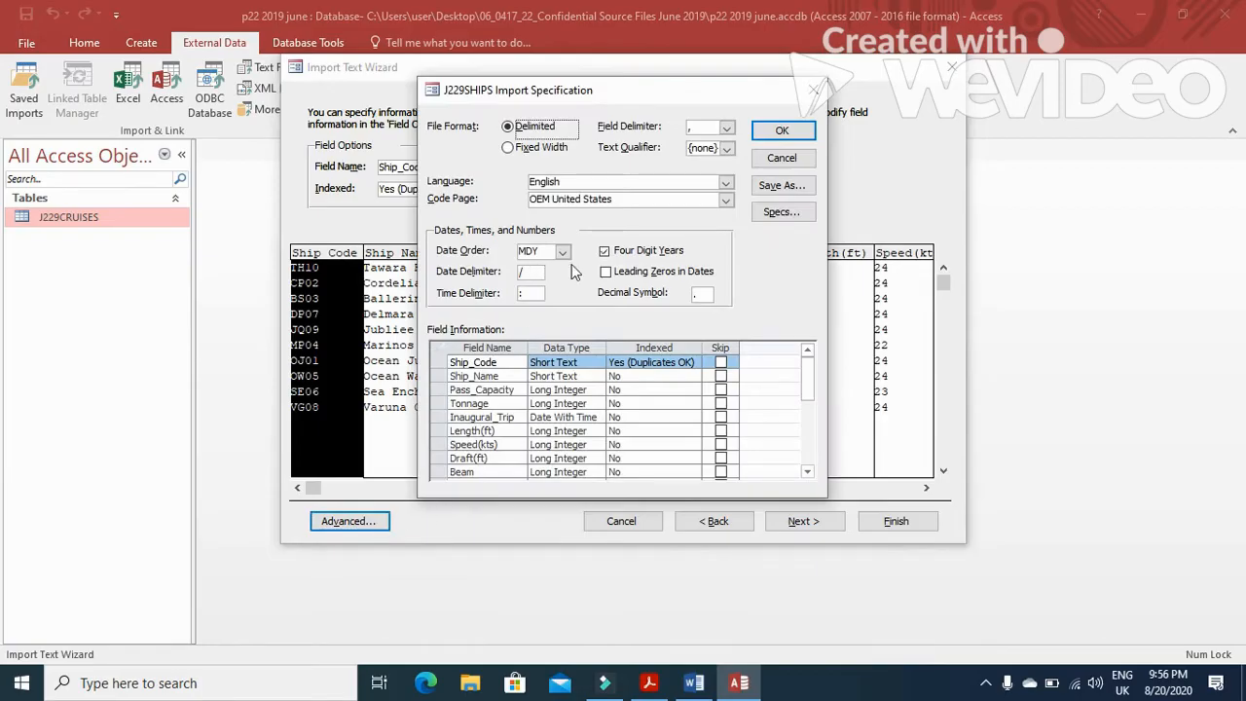
{"action": "left_click", "coordinate": [563, 251]}
{"action": "left_click", "coordinate": [538, 264]}
{"action": "left_click_drag", "start_coordinate": [766, 90], "coordinate": [609, 107]}
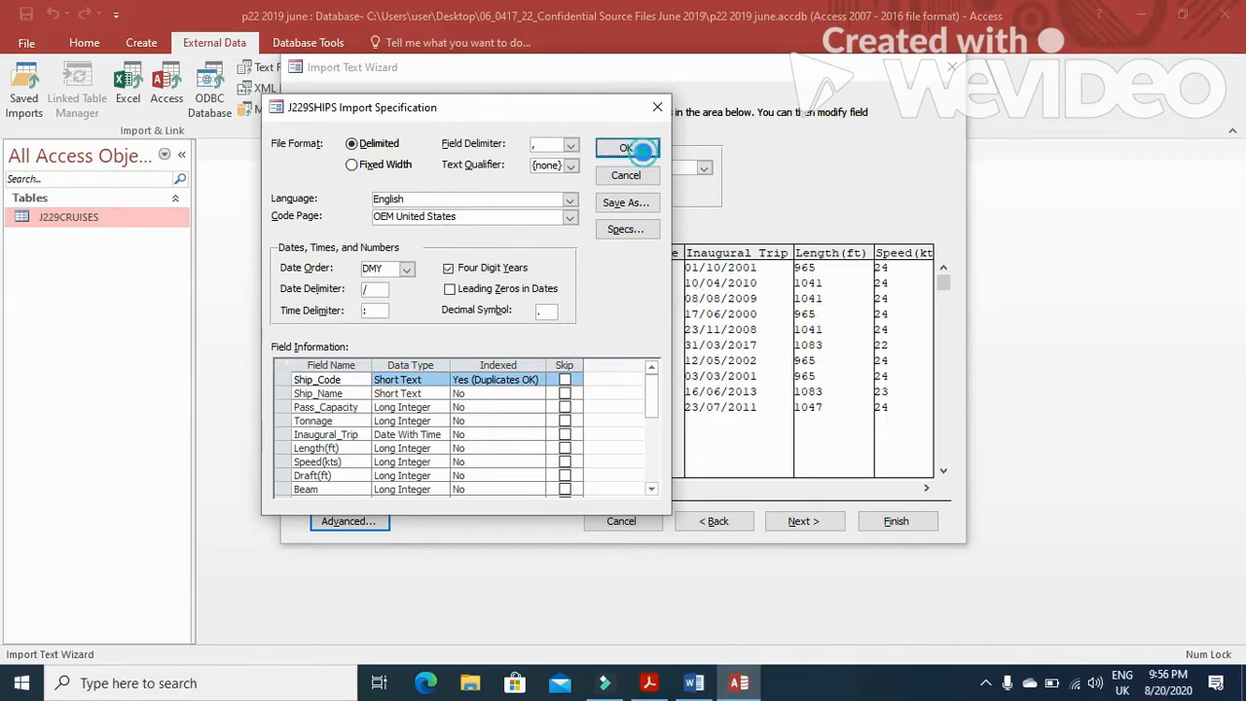
{"action": "left_click", "coordinate": [626, 147]}
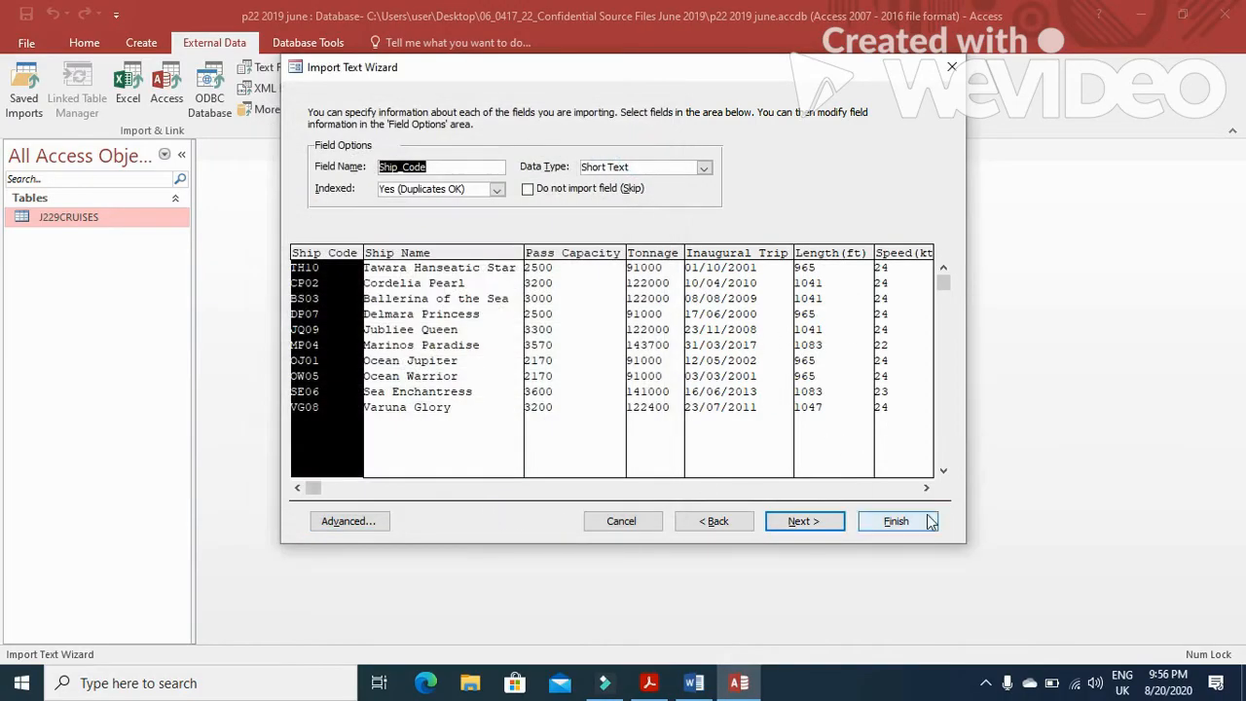
Choose Ship_Code as the table's own primary key and check it against the requirement in the exam paper.
{"action": "left_click", "coordinate": [825, 527]}
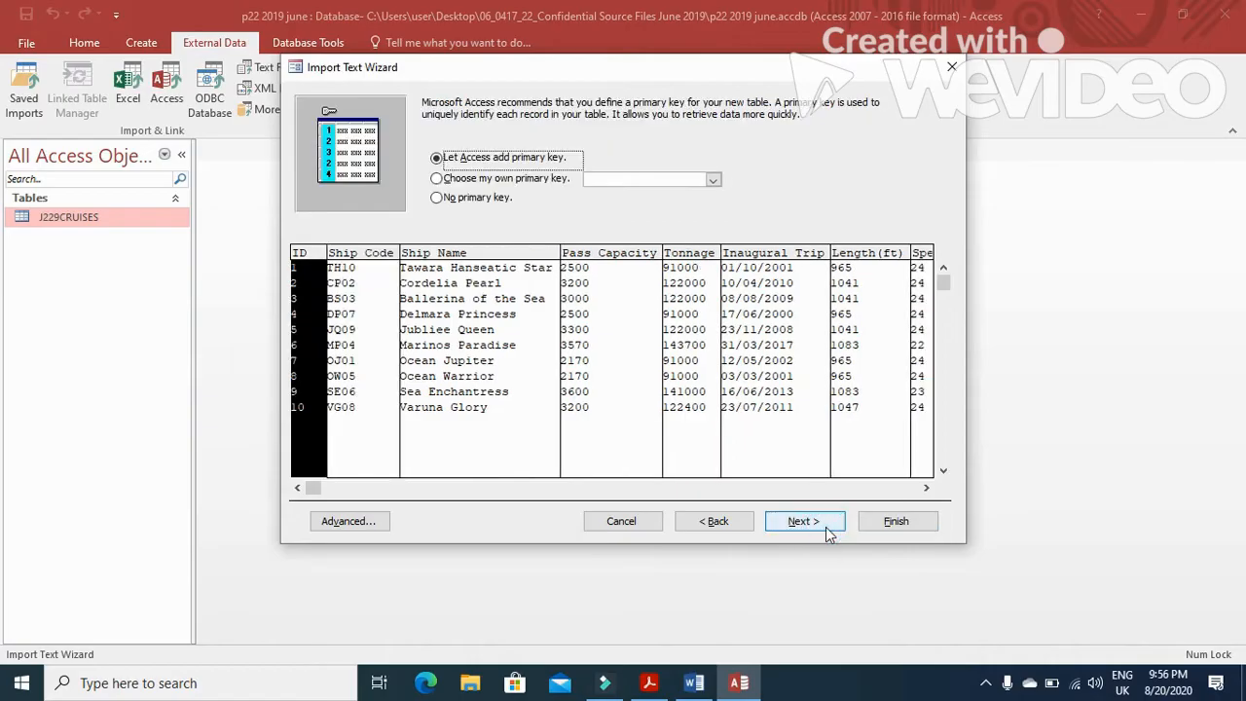
{"action": "left_click", "coordinate": [449, 183]}
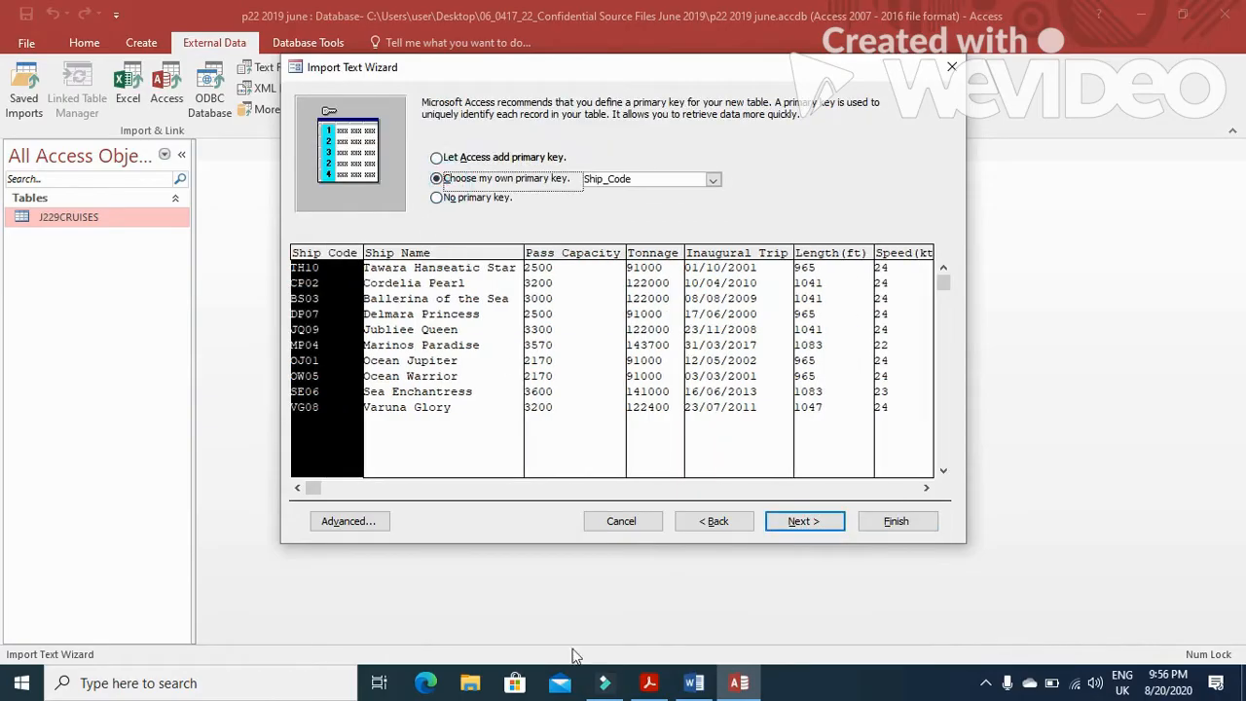
{"action": "left_click", "coordinate": [649, 682]}
{"action": "left_click_drag", "start_coordinate": [299, 357], "coordinate": [452, 358]}
{"action": "left_click", "coordinate": [652, 689]}
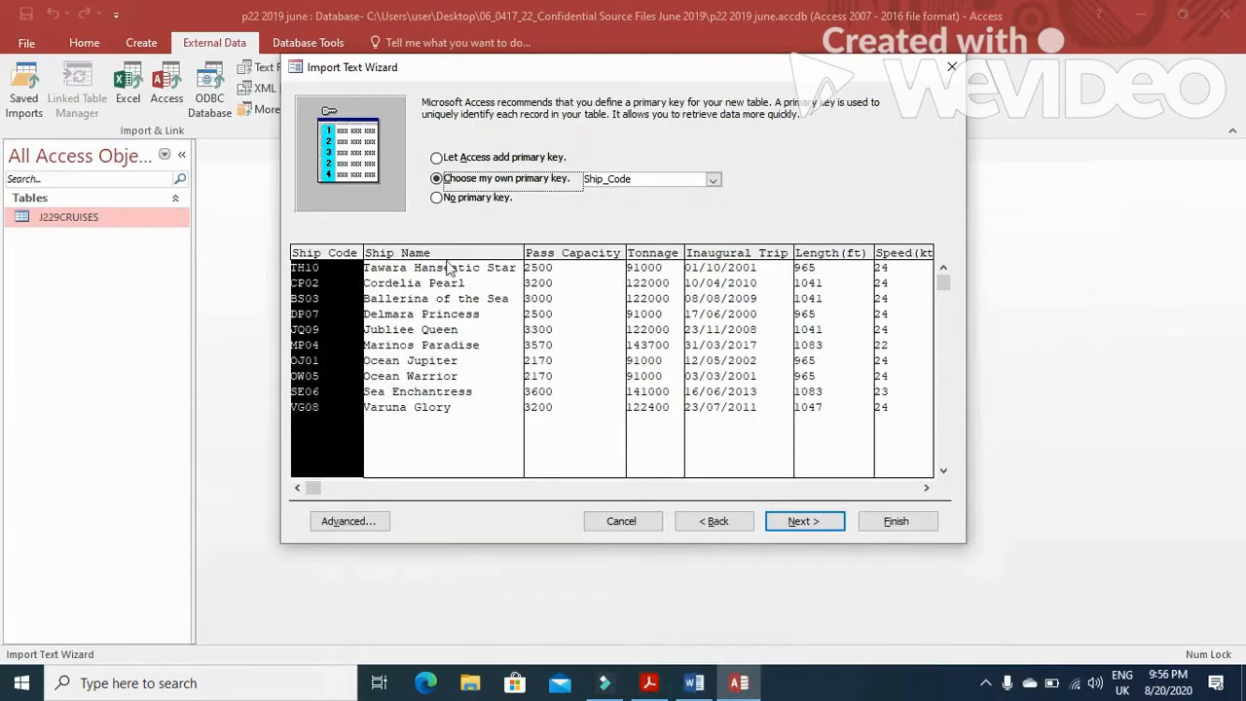
Finish the import into the table J229SHIPS without saving the import steps.
{"action": "left_click", "coordinate": [801, 522]}
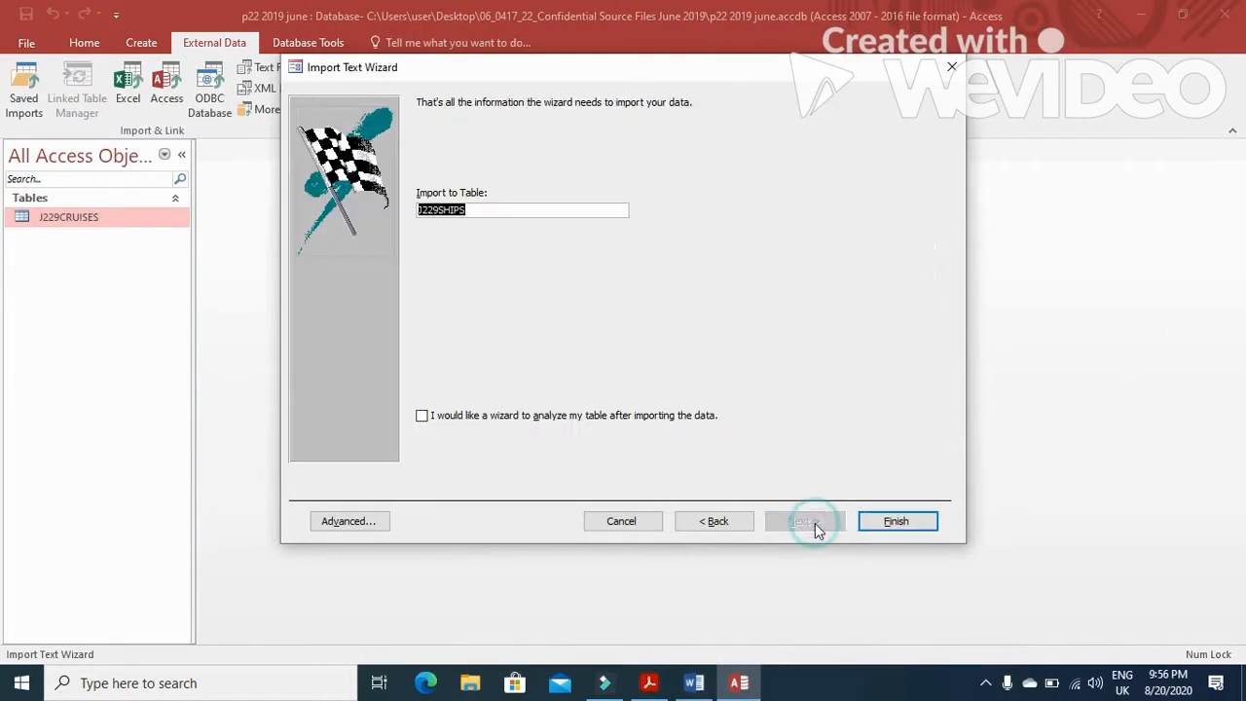
{"action": "left_click", "coordinate": [888, 521]}
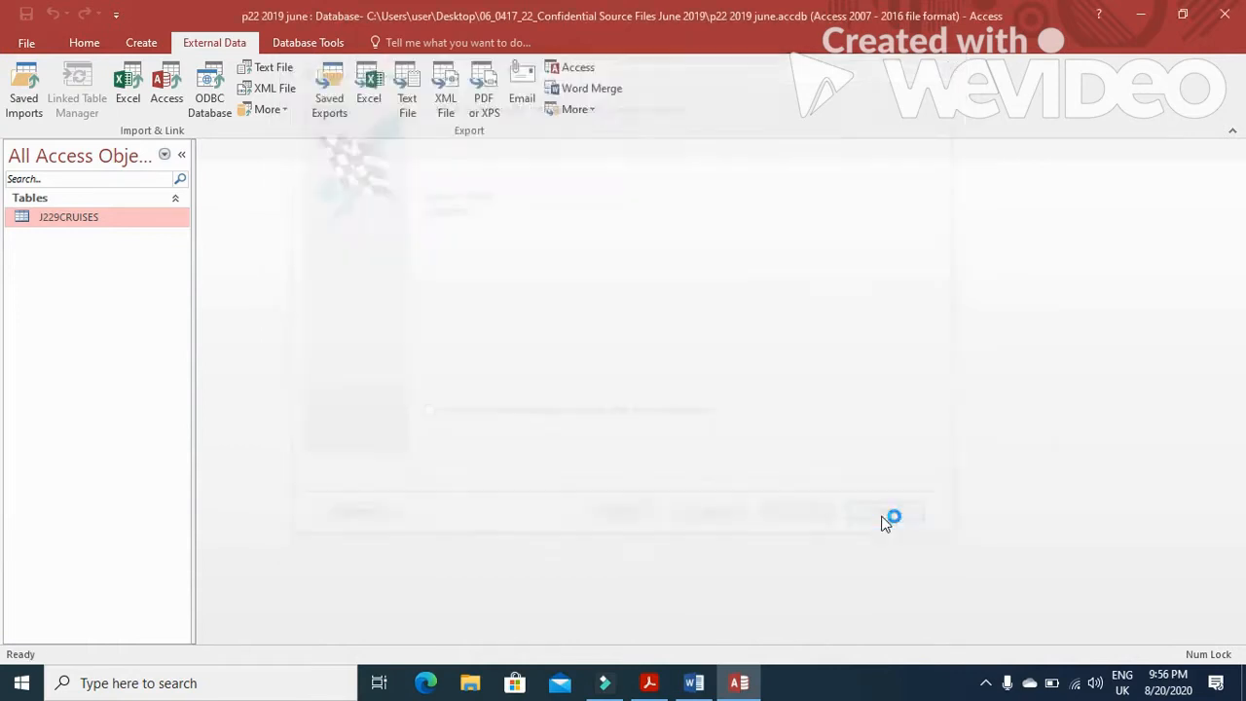
{"action": "left_click", "coordinate": [894, 573]}
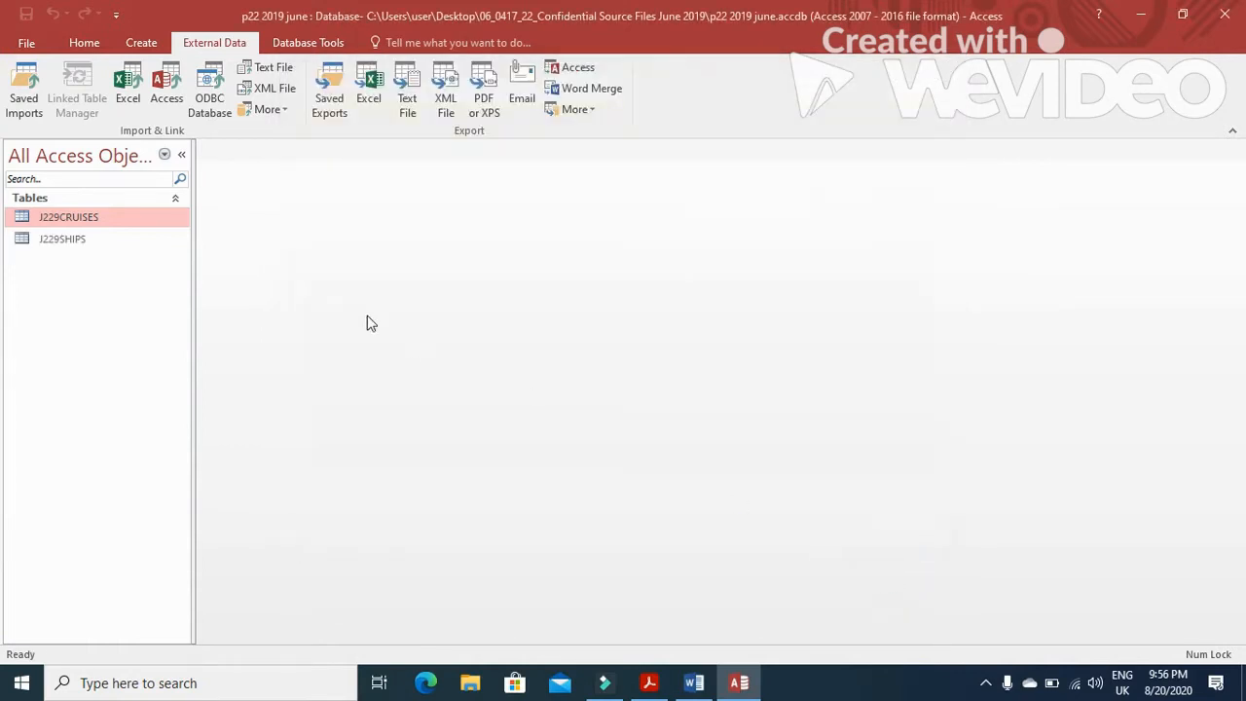
Open the J229SHIPS table in Design View to check its fields, data types and primary key.
{"action": "left_click", "coordinate": [145, 241]}
{"action": "right_click", "coordinate": [144, 241]}
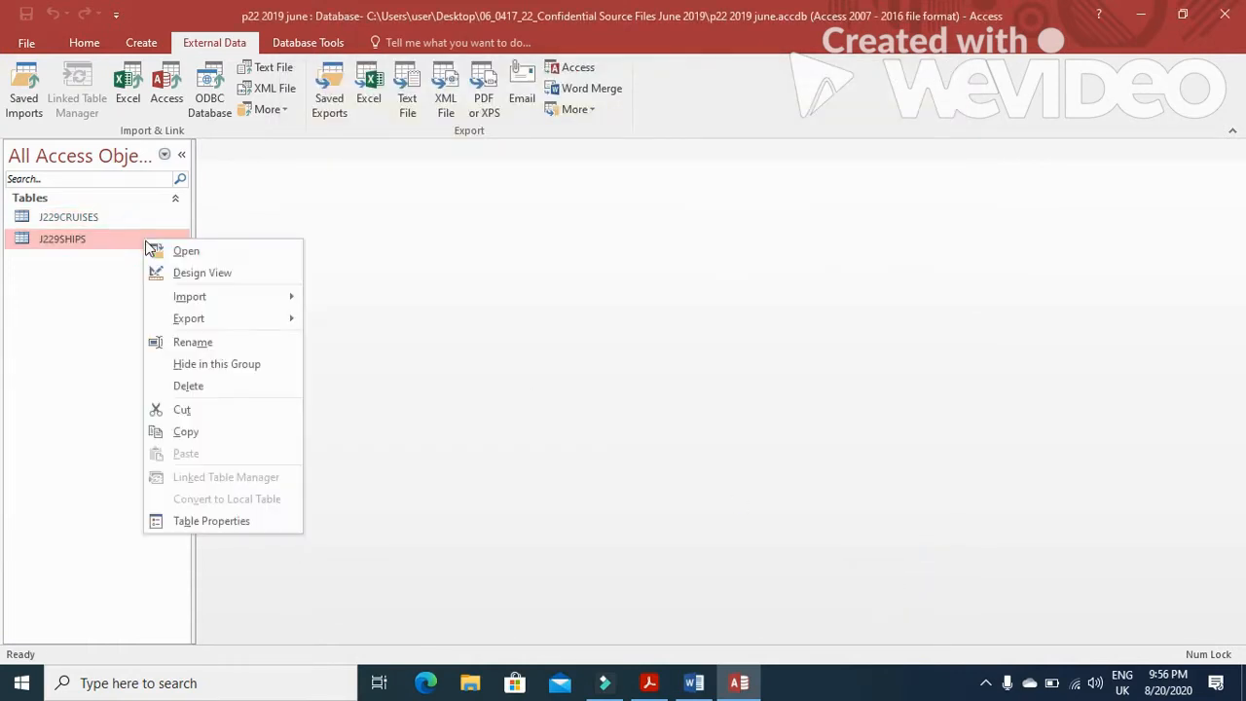
{"action": "left_click", "coordinate": [185, 273]}
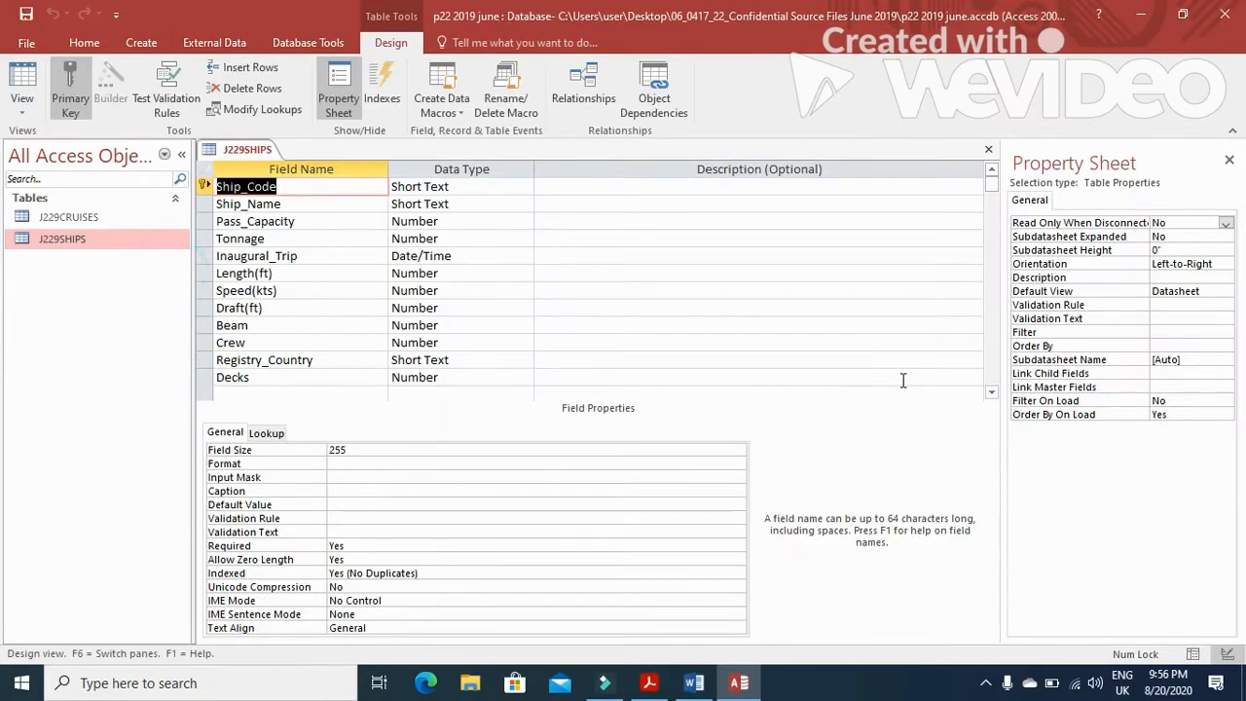
View the J229SHIPS records in Datasheet View and close the table.
{"action": "left_click", "coordinate": [142, 244]}
{"action": "right_click", "coordinate": [142, 243]}
{"action": "left_click", "coordinate": [148, 249]}
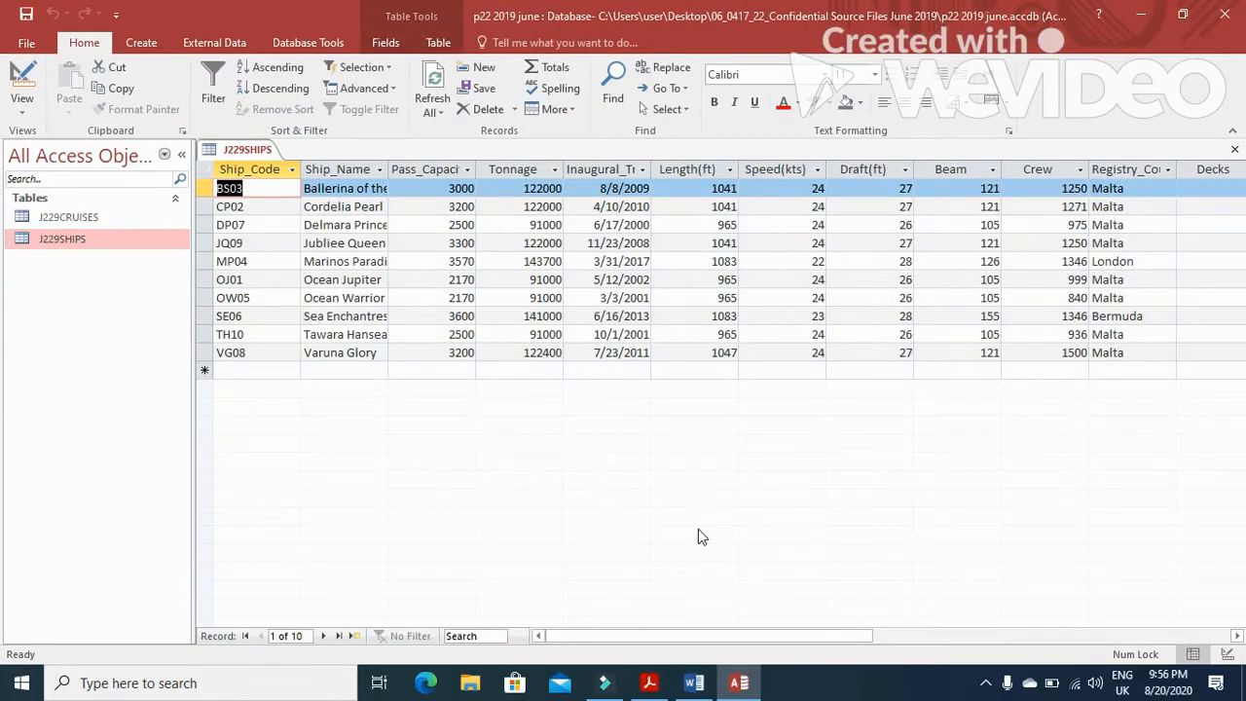
{"action": "mouse_move", "coordinate": [726, 635]}
{"action": "left_mouse_down"}
{"action": "mouse_move", "coordinate": [772, 635]}
{"action": "mouse_move", "coordinate": [711, 637]}
{"action": "left_mouse_up"}
{"action": "left_click", "coordinate": [1233, 148]}
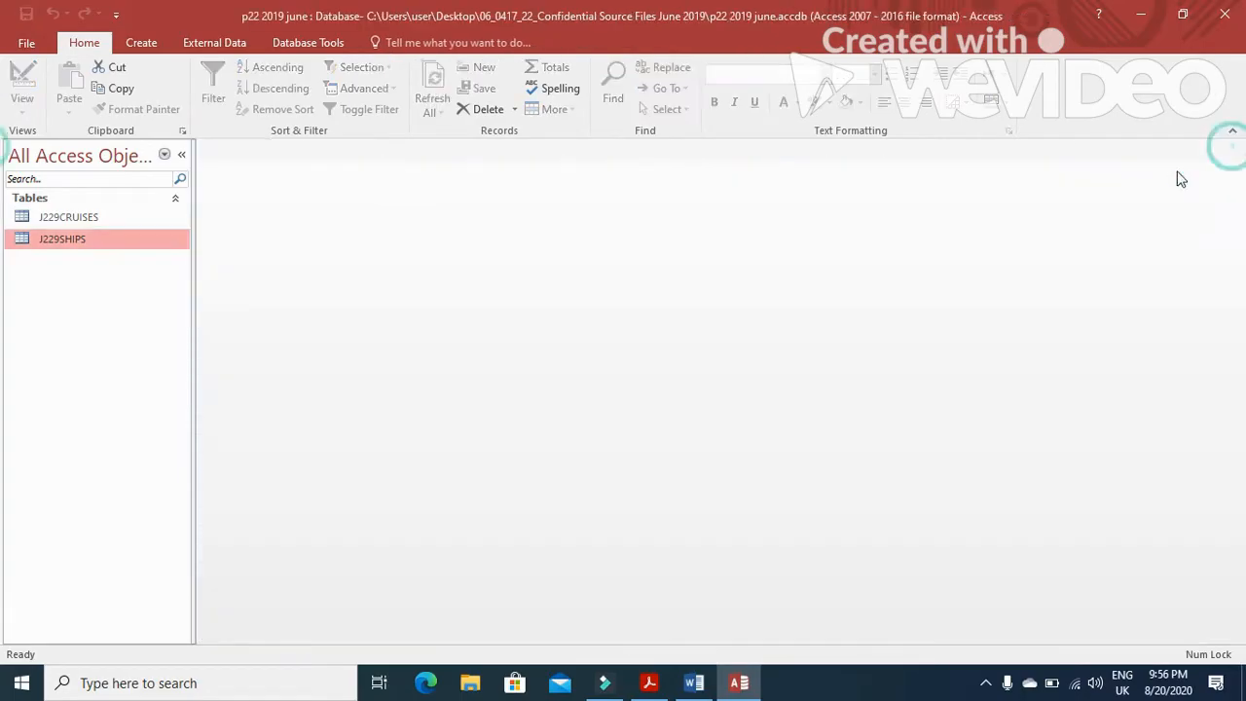
Read the relationship requirement in the exam paper and add the J229CRUISES and J229SHIPS tables to the database's relationship layout.
{"action": "left_click", "coordinate": [650, 683]}
{"action": "scroll", "coordinate": [590, 516], "scroll_direction": "down", "scroll_amount": 2}
{"action": "left_click_drag", "start_coordinate": [234, 318], "coordinate": [1080, 319]}
{"action": "left_click_drag", "start_coordinate": [237, 331], "coordinate": [463, 349]}
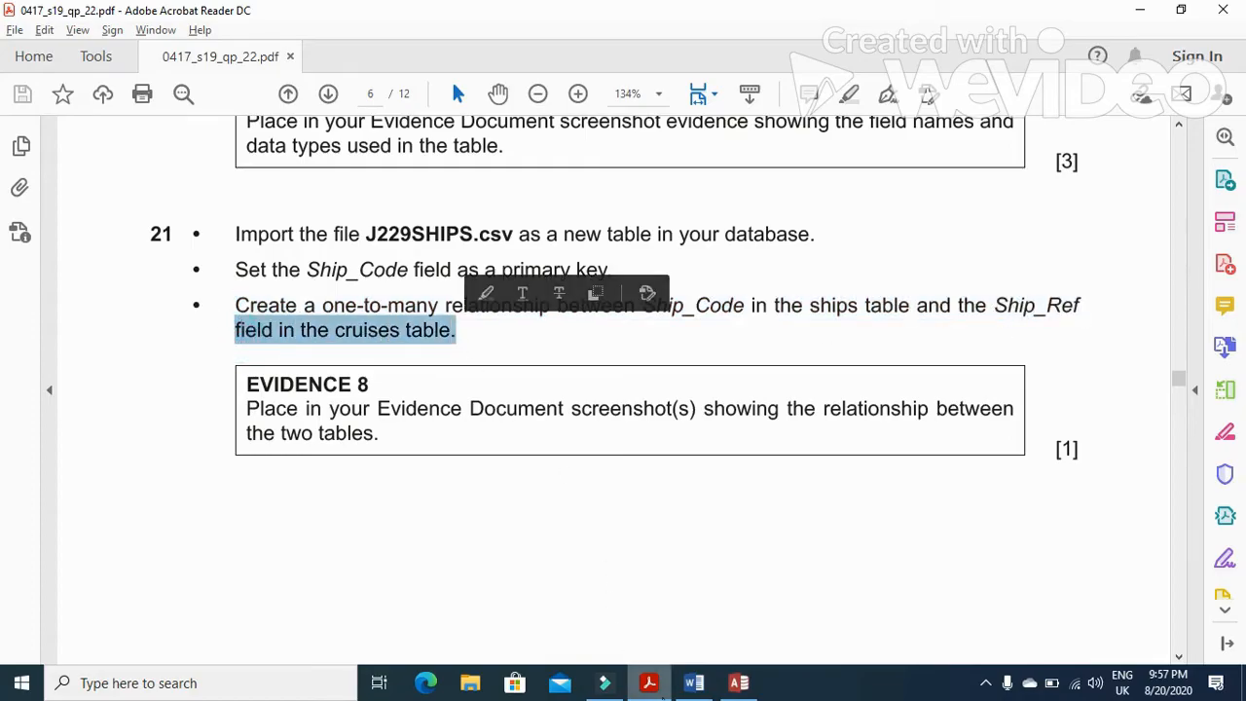
{"action": "left_click", "coordinate": [652, 685]}
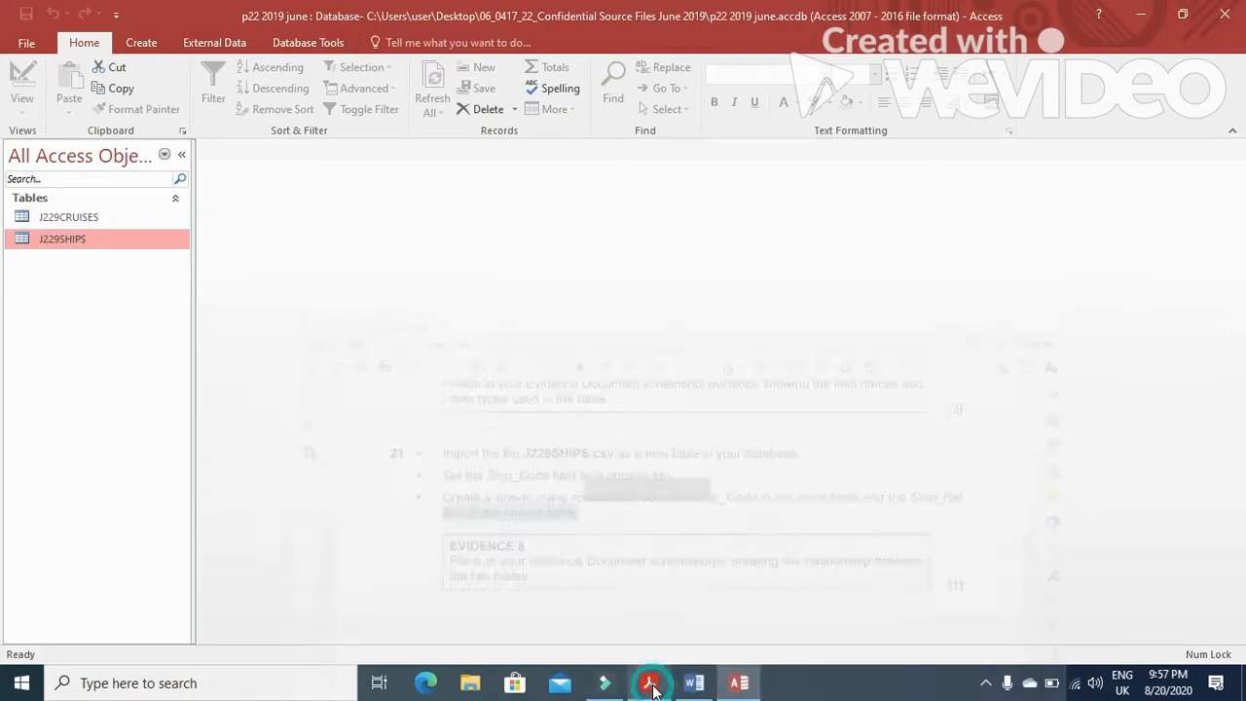
{"action": "left_click", "coordinate": [296, 39]}
{"action": "left_click", "coordinate": [216, 86]}
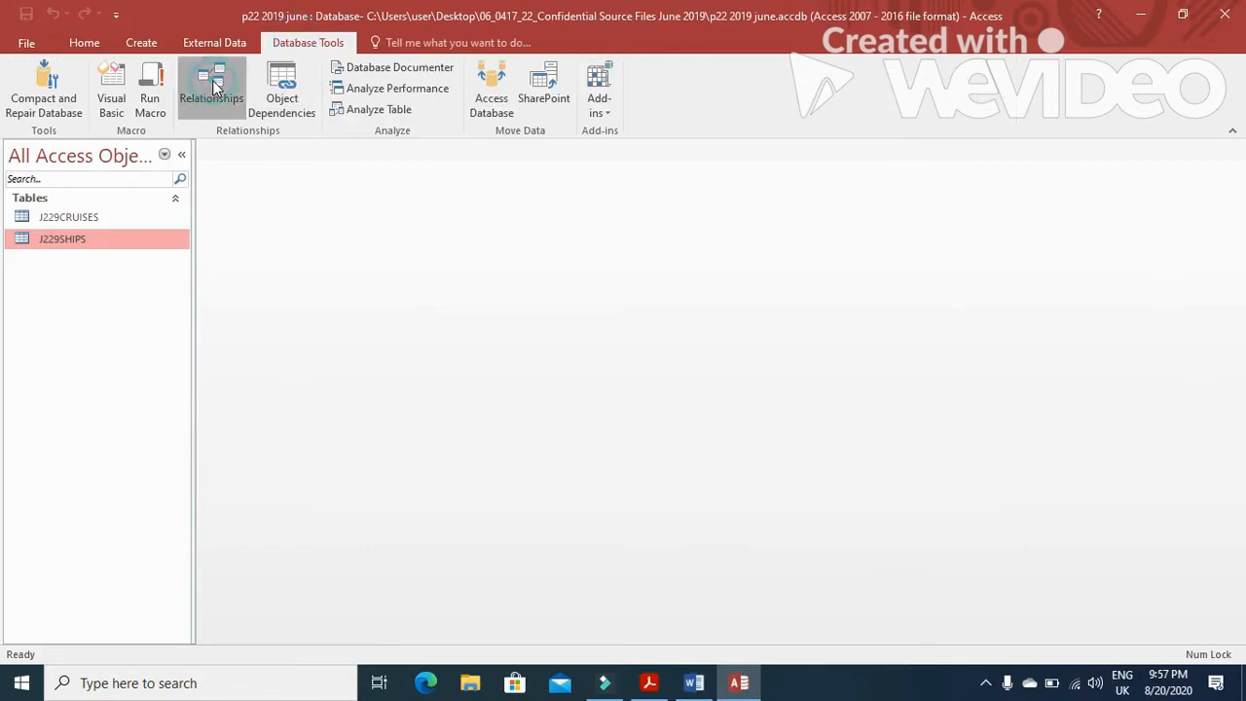
{"action": "left_click", "coordinate": [523, 187], "text": "shift"}
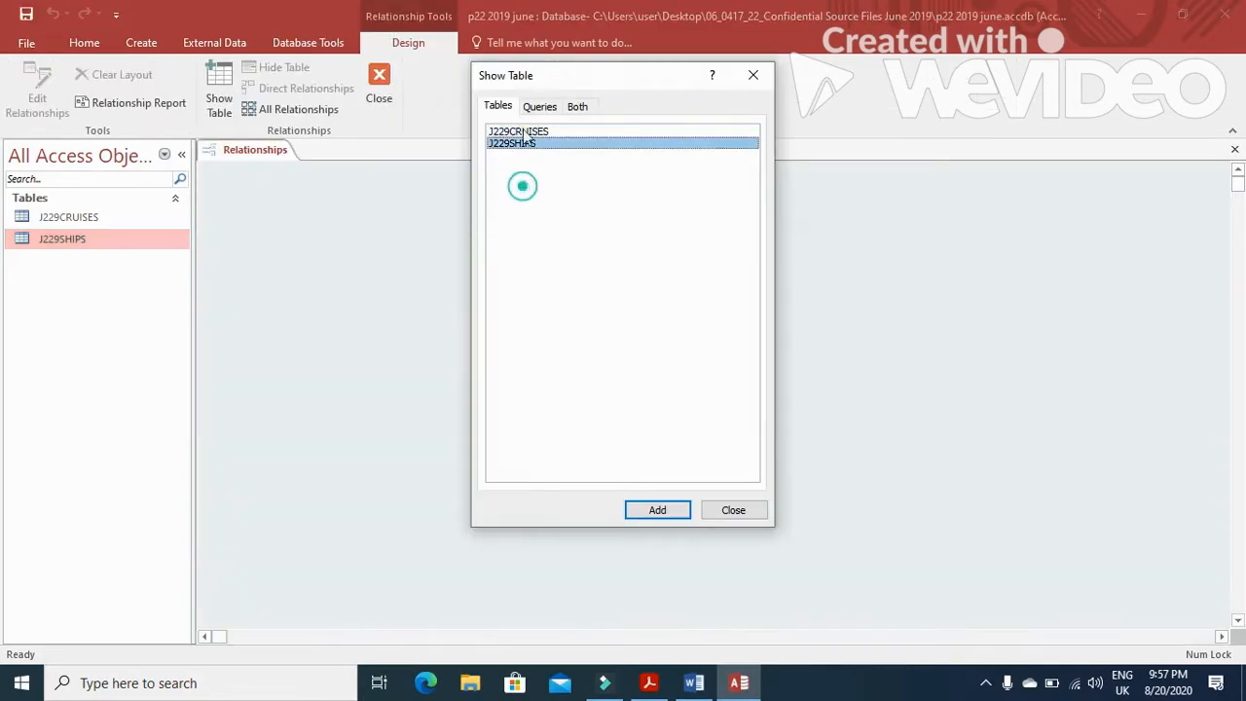
{"action": "left_click", "coordinate": [659, 509]}
{"action": "left_click", "coordinate": [728, 513]}
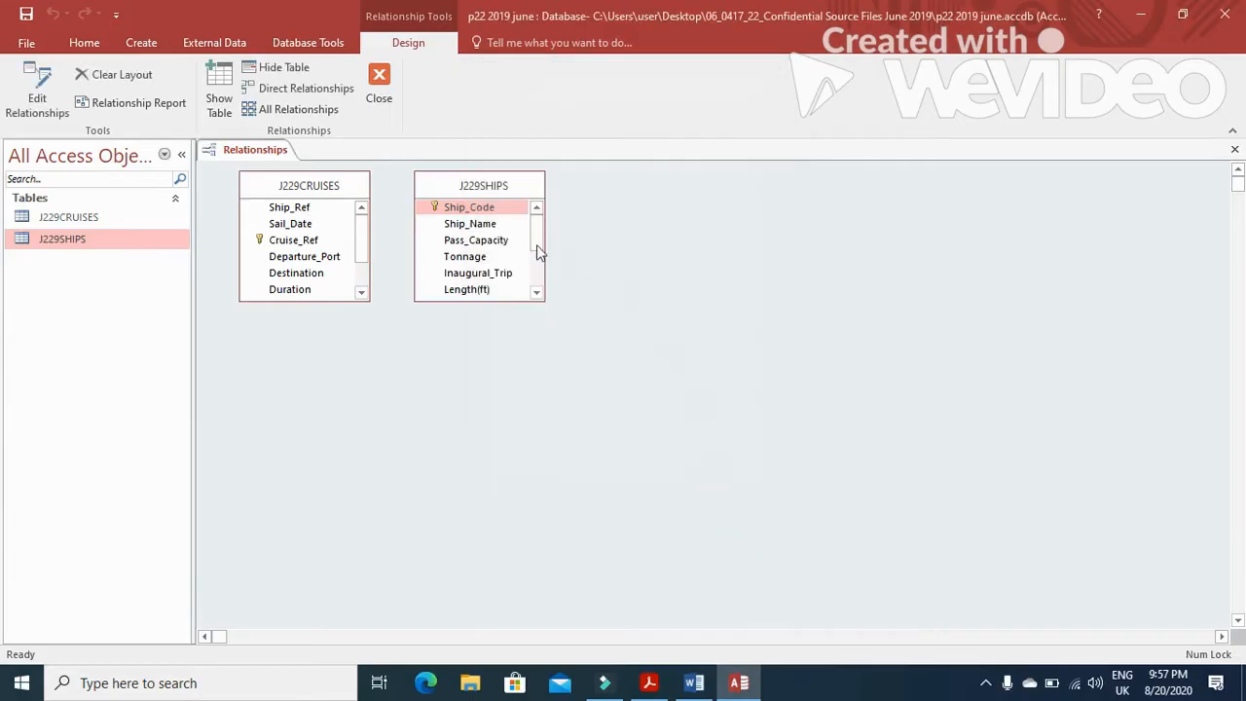
Create a one-to-many relationship from Ship_Code in J229SHIPS to Ship_Ref in J229CRUISES, enforcing referential integrity.
{"action": "left_click", "coordinate": [479, 209]}
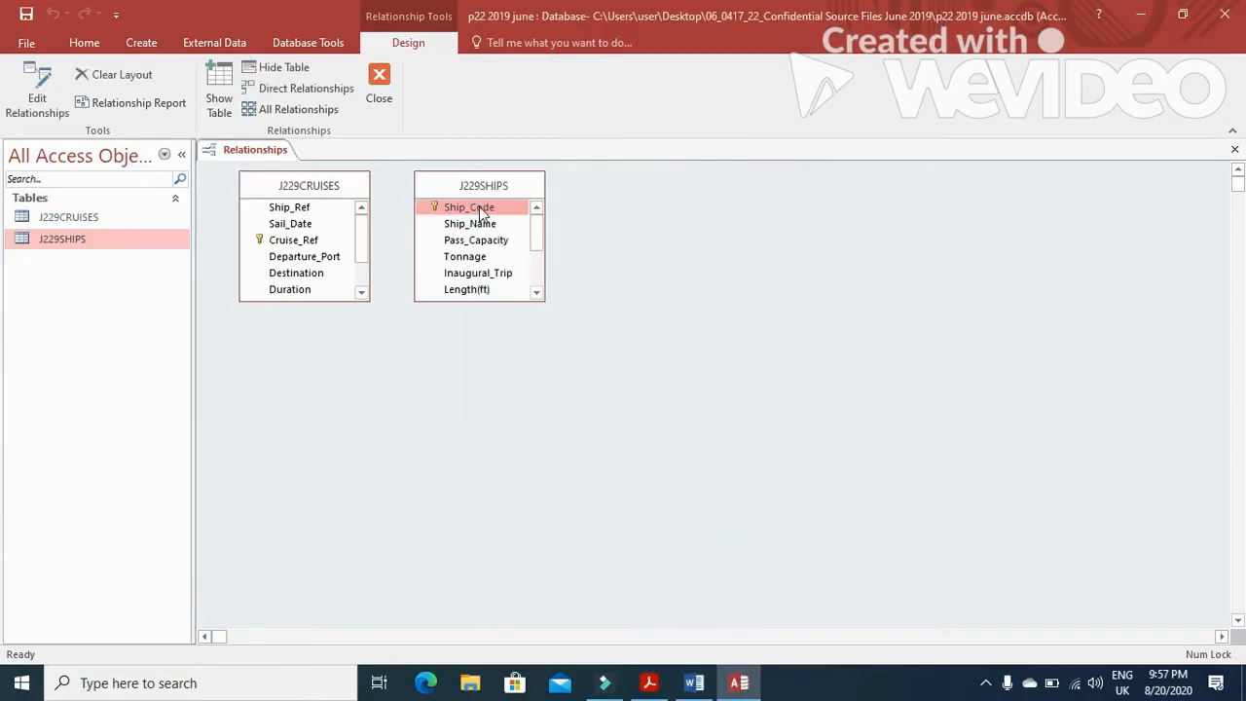
{"action": "left_click_drag", "start_coordinate": [480, 212], "coordinate": [318, 213]}
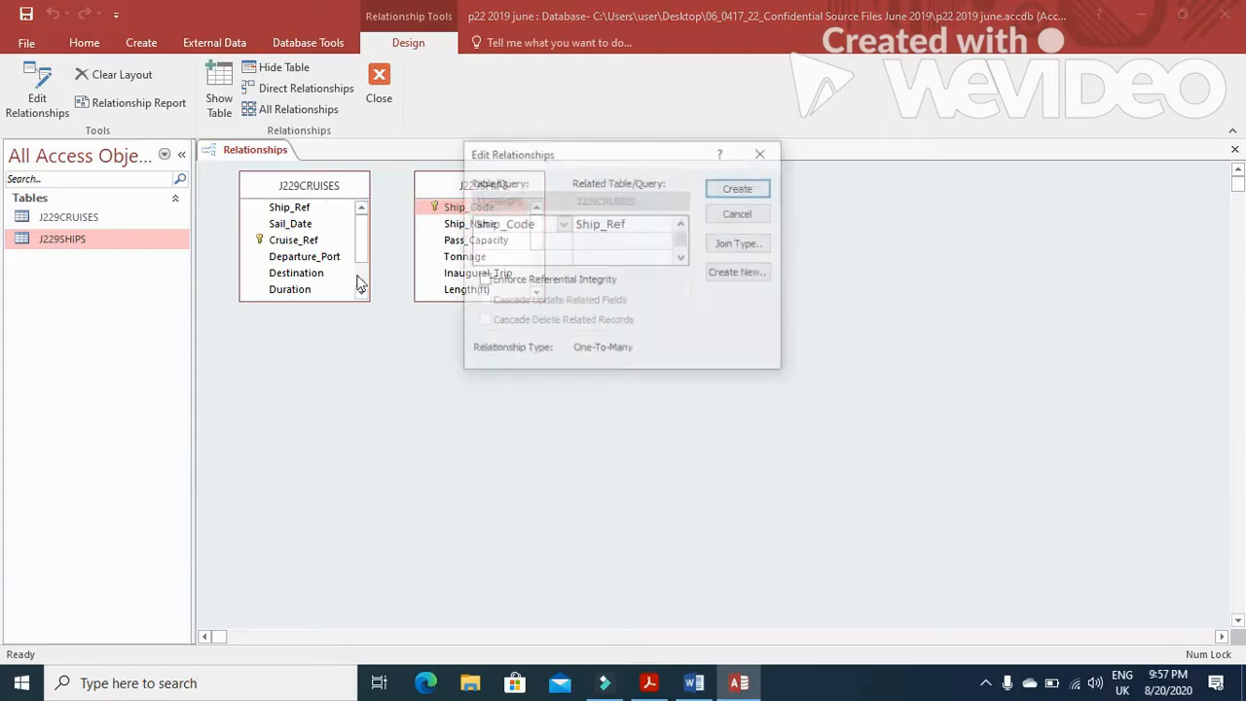
{"action": "left_click", "coordinate": [650, 682]}
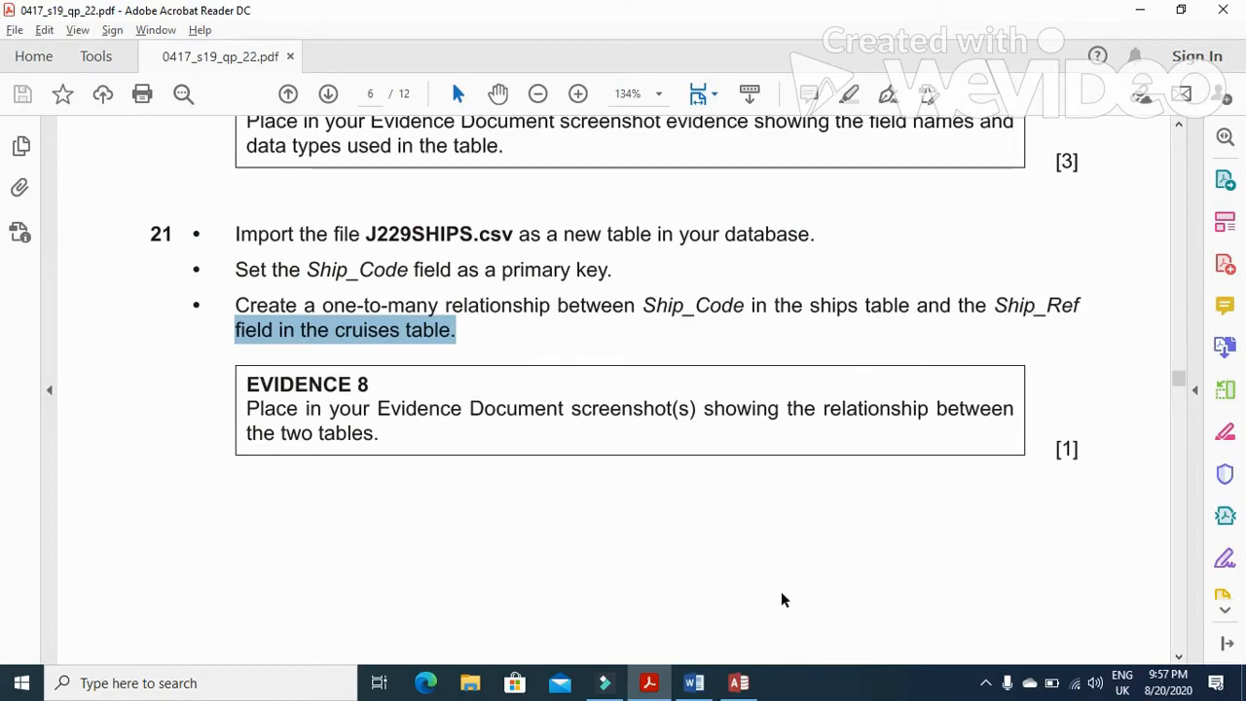
{"action": "left_click", "coordinate": [739, 682]}
{"action": "left_click", "coordinate": [482, 284]}
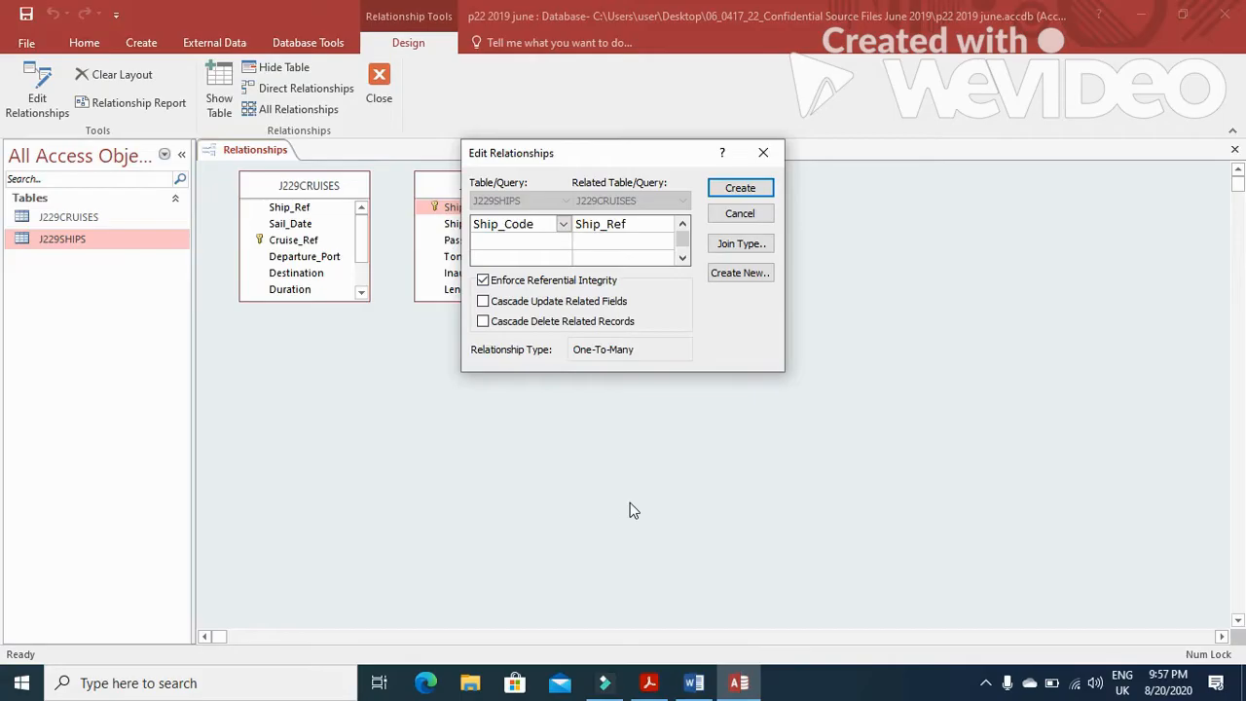
{"action": "left_click", "coordinate": [739, 187]}
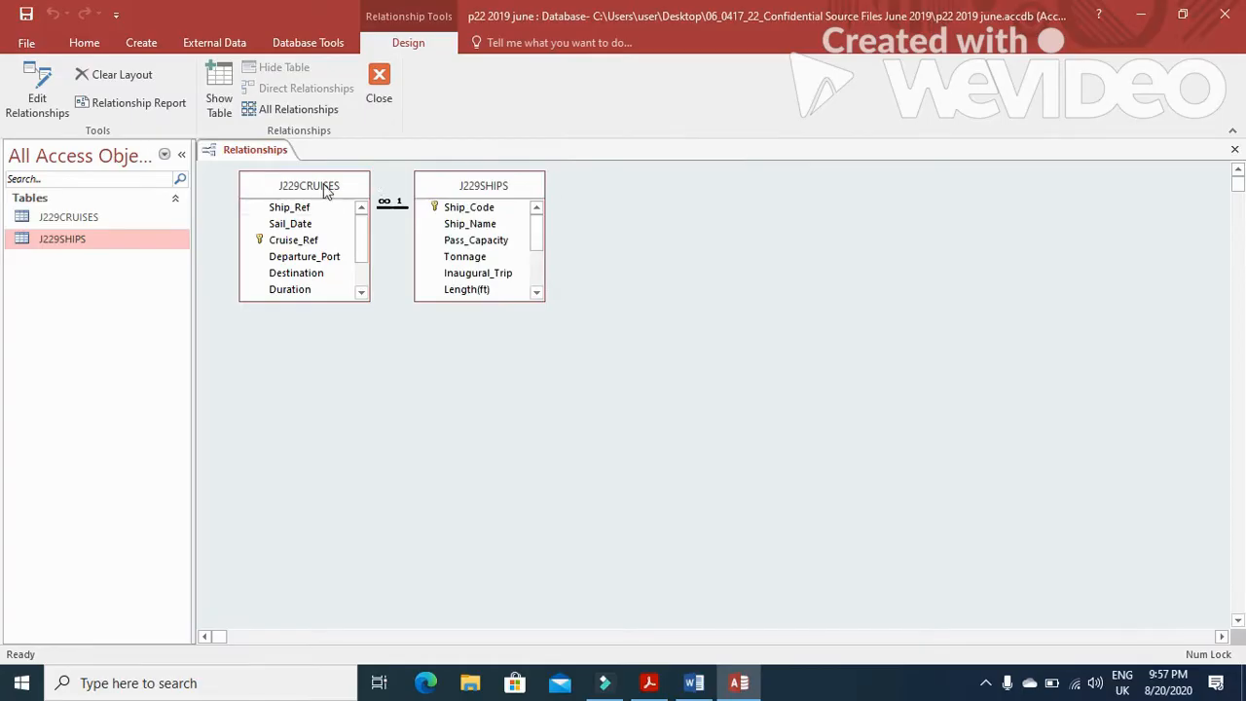
Move J229CRUISES lower in the relationship layout and paste a screenshot of the layout under EVIDENCE 8 in the Word evidence document.
{"action": "left_click_drag", "start_coordinate": [327, 190], "coordinate": [314, 242]}
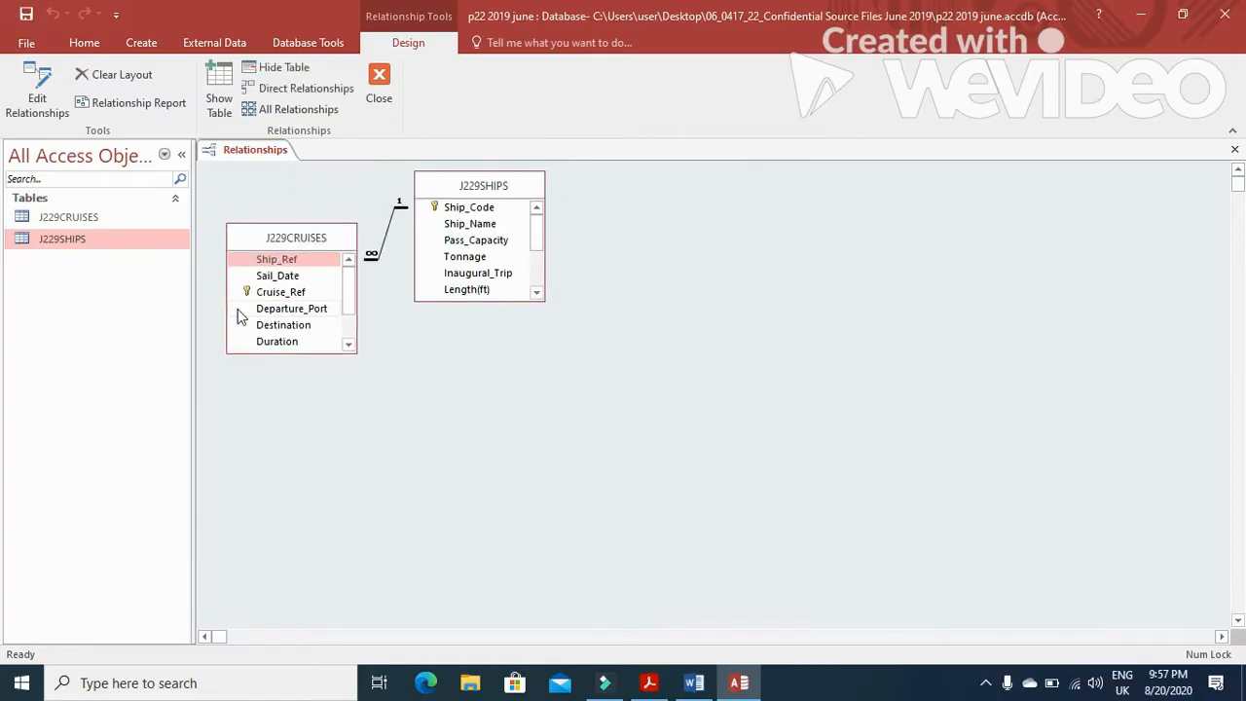
{"action": "left_click", "coordinate": [378, 83]}
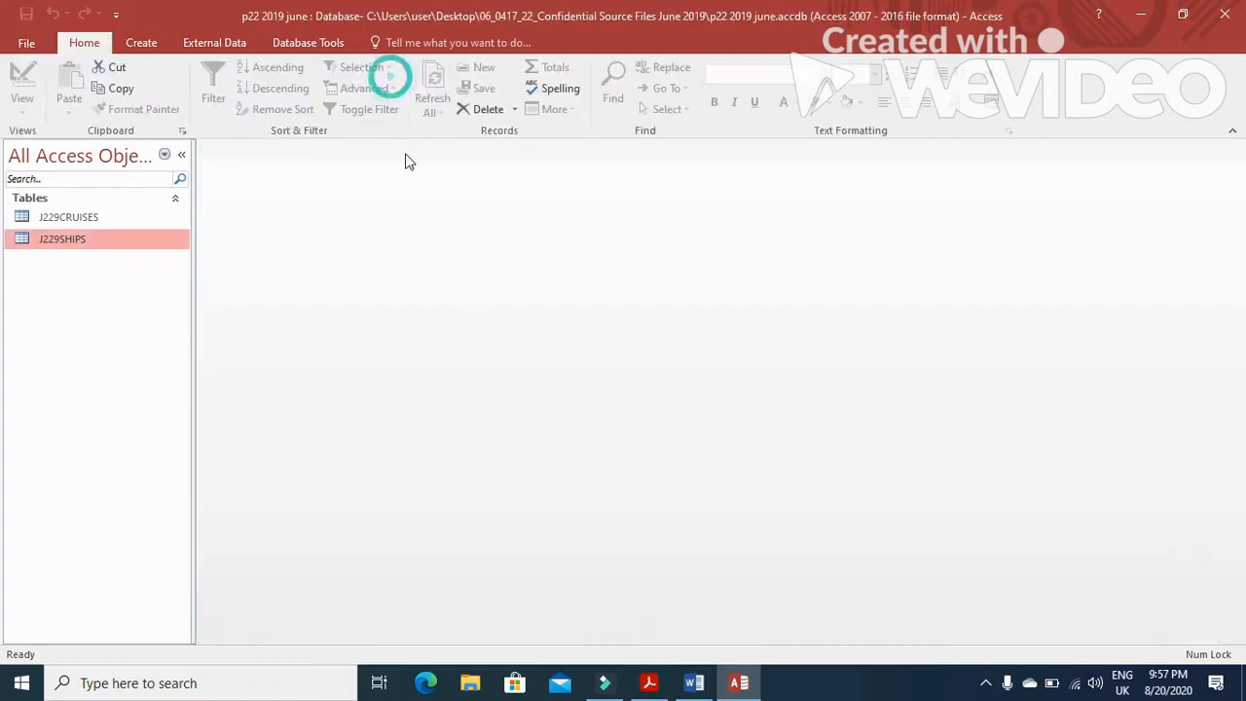
{"action": "left_click", "coordinate": [644, 671]}
{"action": "scroll", "coordinate": [435, 453], "scroll_direction": "down", "scroll_amount": 2}
{"action": "left_click_drag", "start_coordinate": [252, 320], "coordinate": [1014, 327]}
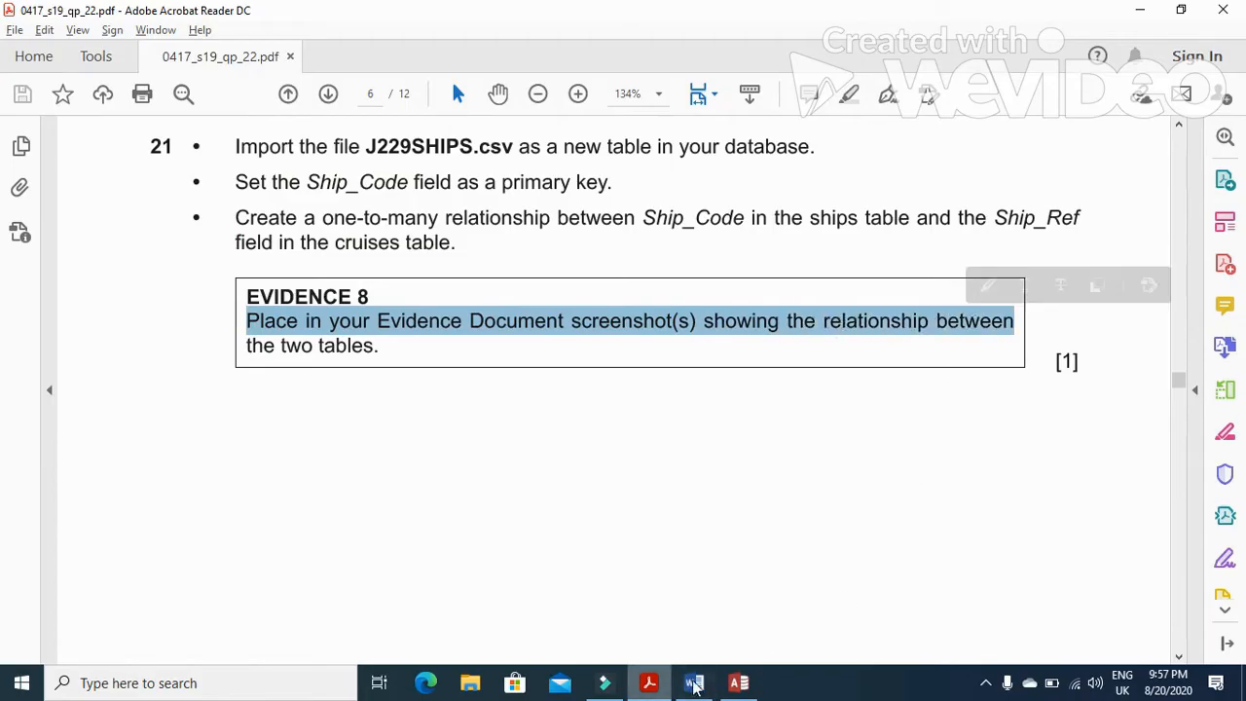
{"action": "left_click", "coordinate": [694, 683]}
{"action": "left_click", "coordinate": [476, 506]}
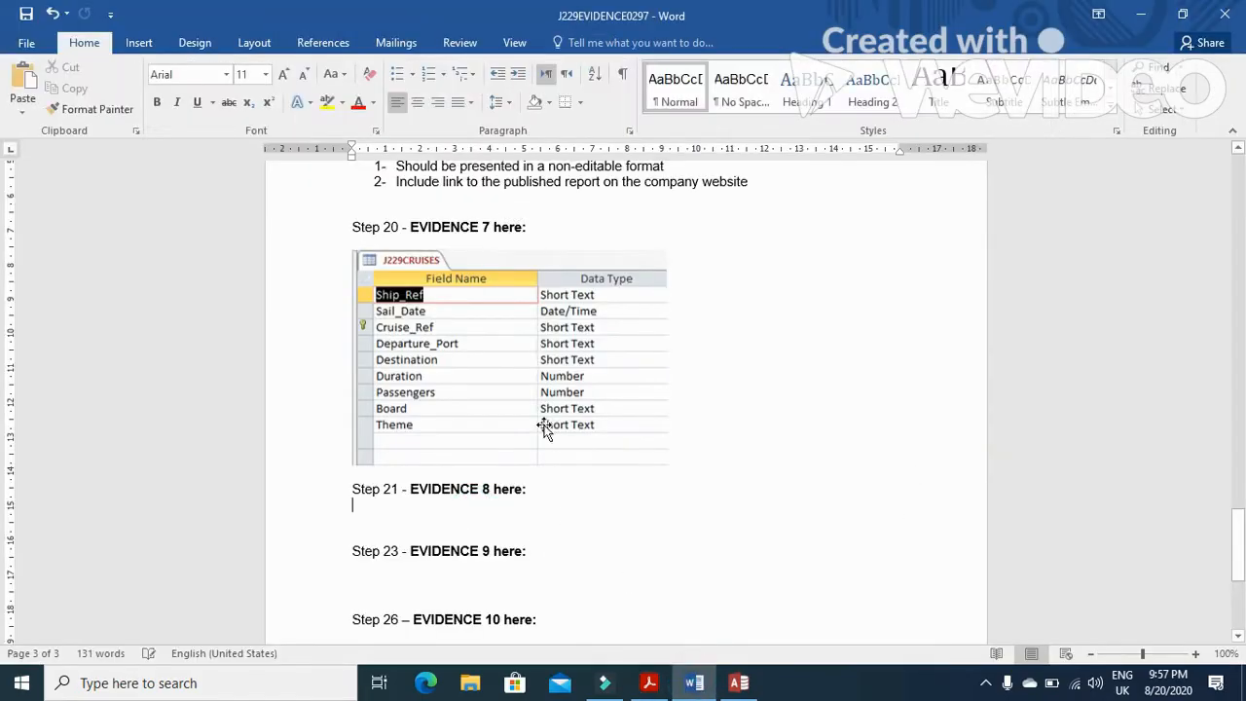
{"action": "left_click", "coordinate": [23, 85]}
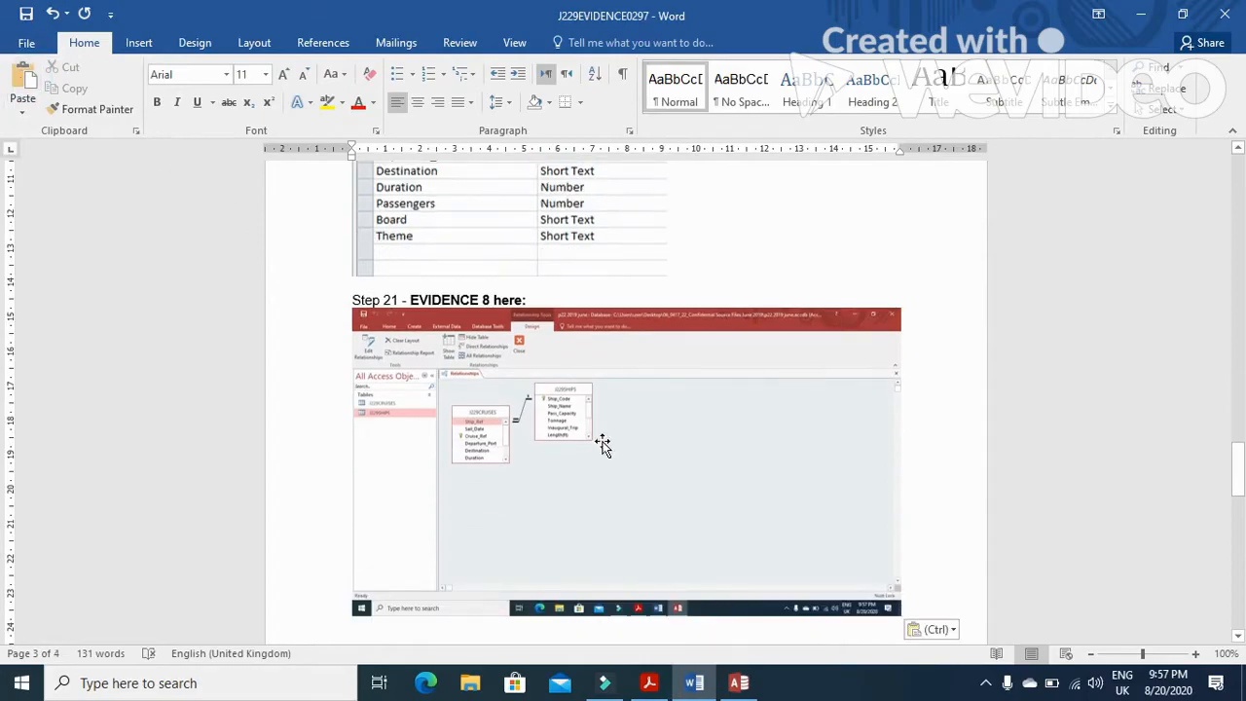
Crop the EVIDENCE 8 screenshot to the two related tables and enlarge the cropped picture.
{"action": "left_click", "coordinate": [672, 476]}
{"action": "left_click", "coordinate": [577, 42]}
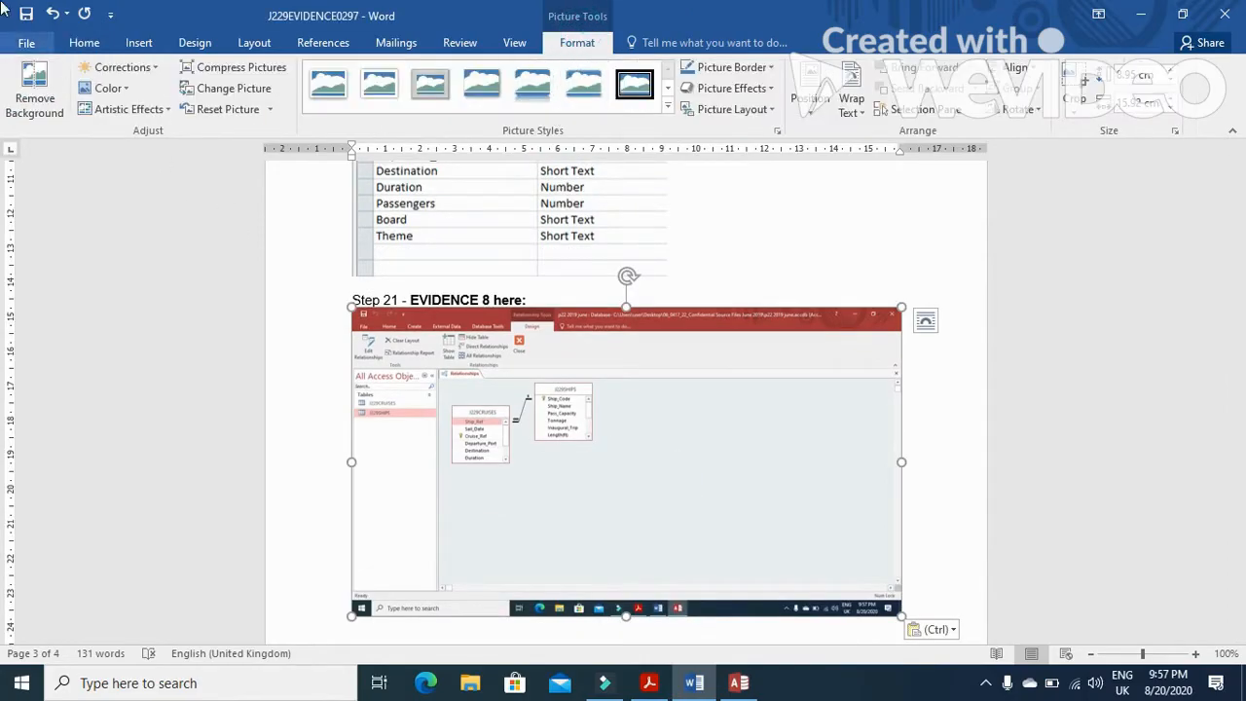
{"action": "left_click", "coordinate": [1074, 92]}
{"action": "left_click_drag", "start_coordinate": [892, 610], "coordinate": [598, 469]}
{"action": "left_click_drag", "start_coordinate": [355, 314], "coordinate": [436, 366]}
{"action": "left_click", "coordinate": [866, 334]}
{"action": "left_click", "coordinate": [491, 361]}
{"action": "left_click_drag", "start_coordinate": [516, 409], "coordinate": [687, 516]}
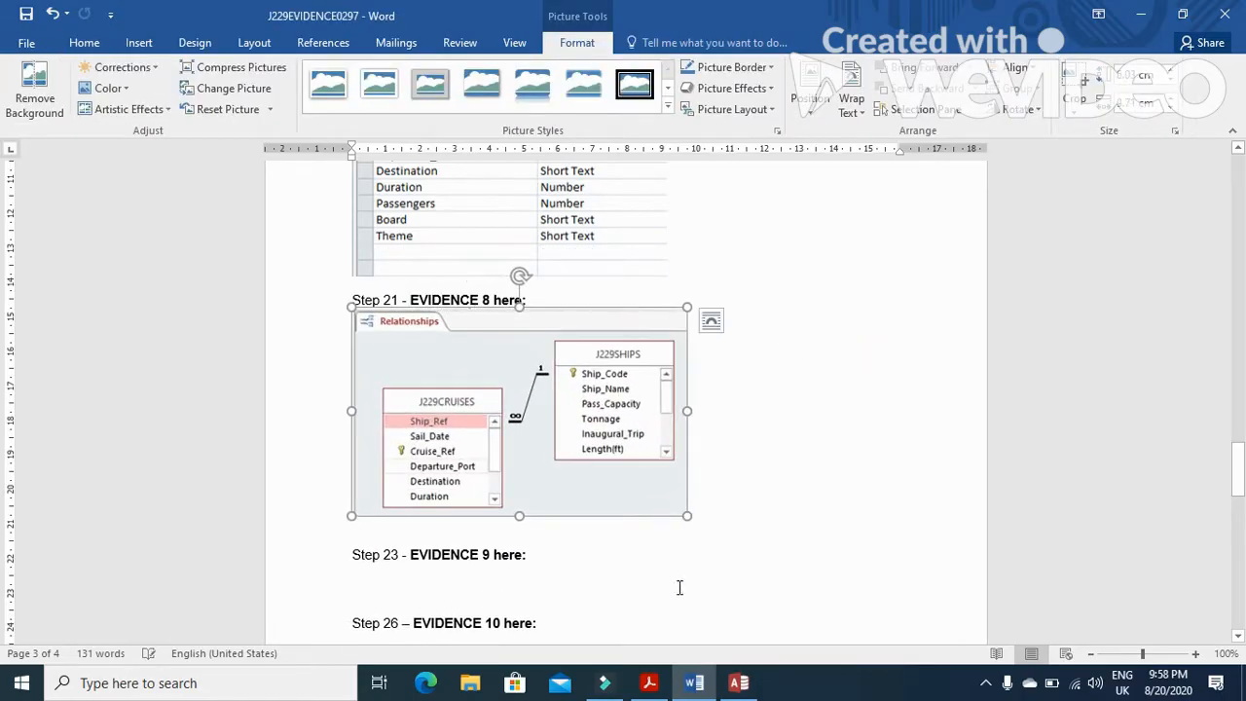
Read question 22 in the exam paper and start a new record in the J229CRUISES table in Access.
{"action": "left_click", "coordinate": [648, 683]}
{"action": "scroll", "coordinate": [610, 506], "scroll_direction": "down", "scroll_amount": 5}
{"action": "scroll", "coordinate": [609, 505], "scroll_direction": "down", "scroll_amount": 5}
{"action": "left_click_drag", "start_coordinate": [236, 225], "coordinate": [742, 238]}
{"action": "scroll", "coordinate": [1008, 548], "scroll_direction": "down", "scroll_amount": 2}
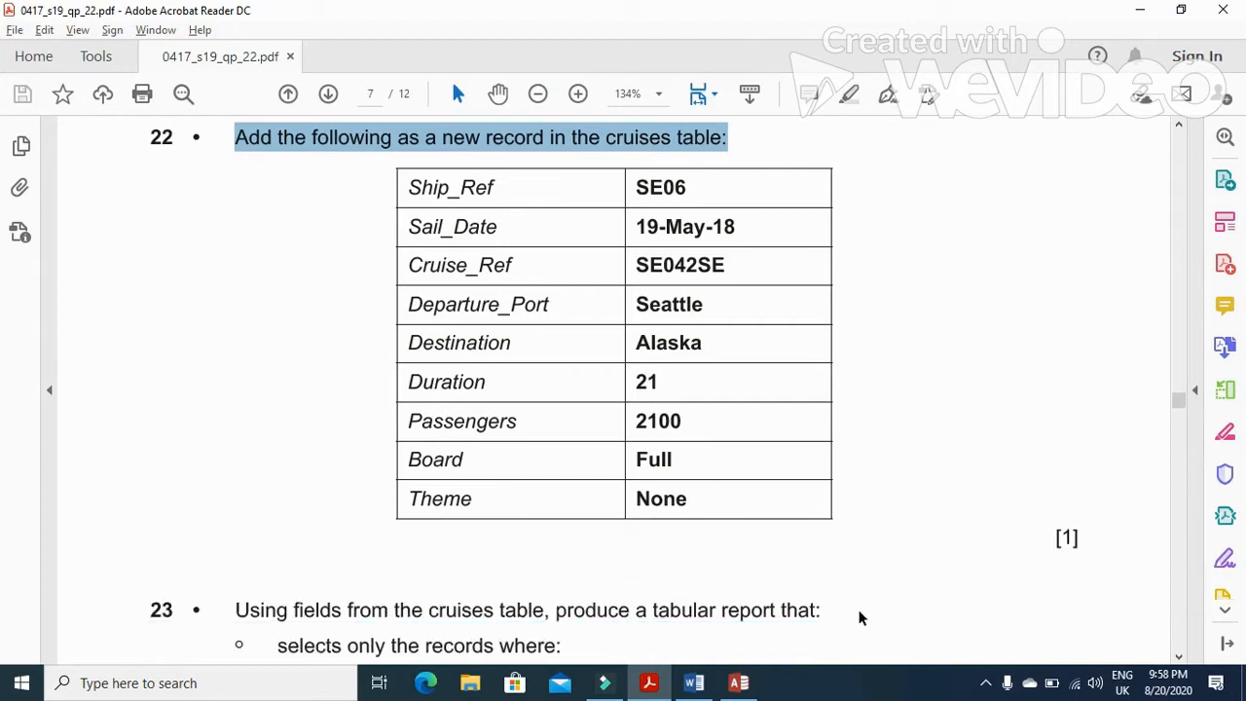
{"action": "left_click", "coordinate": [740, 685]}
{"action": "double_click", "coordinate": [92, 219]}
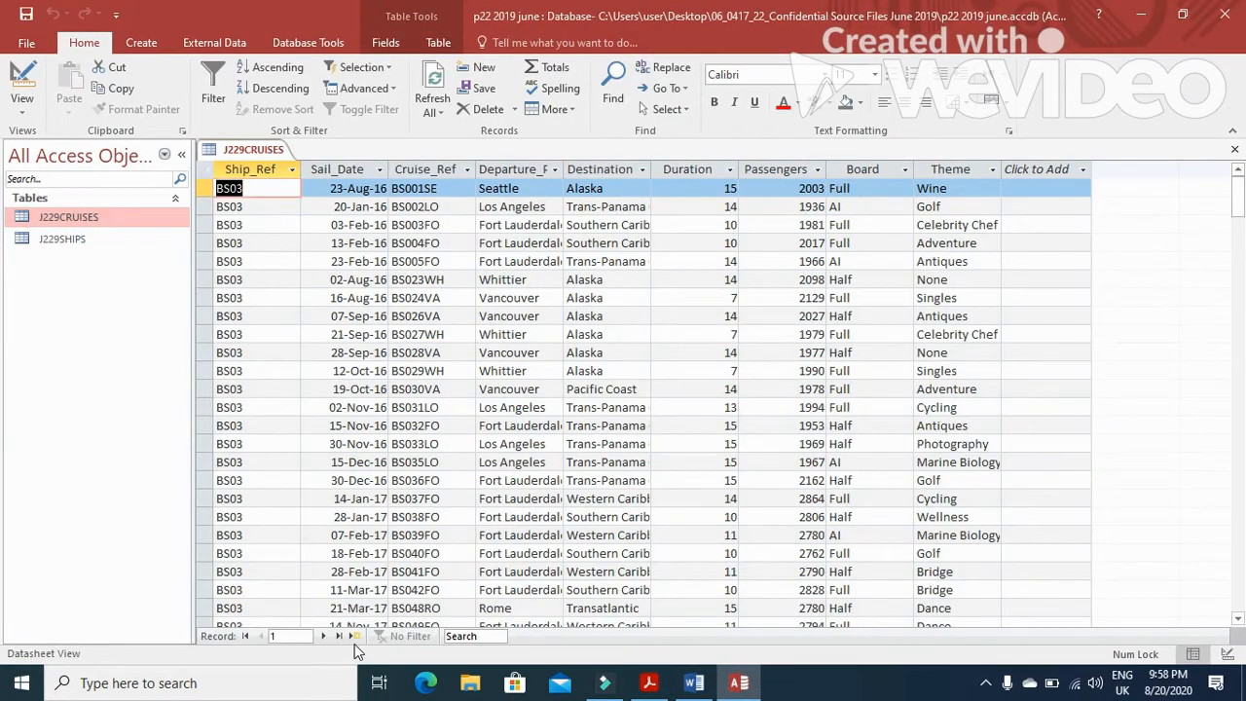
{"action": "left_click", "coordinate": [354, 637]}
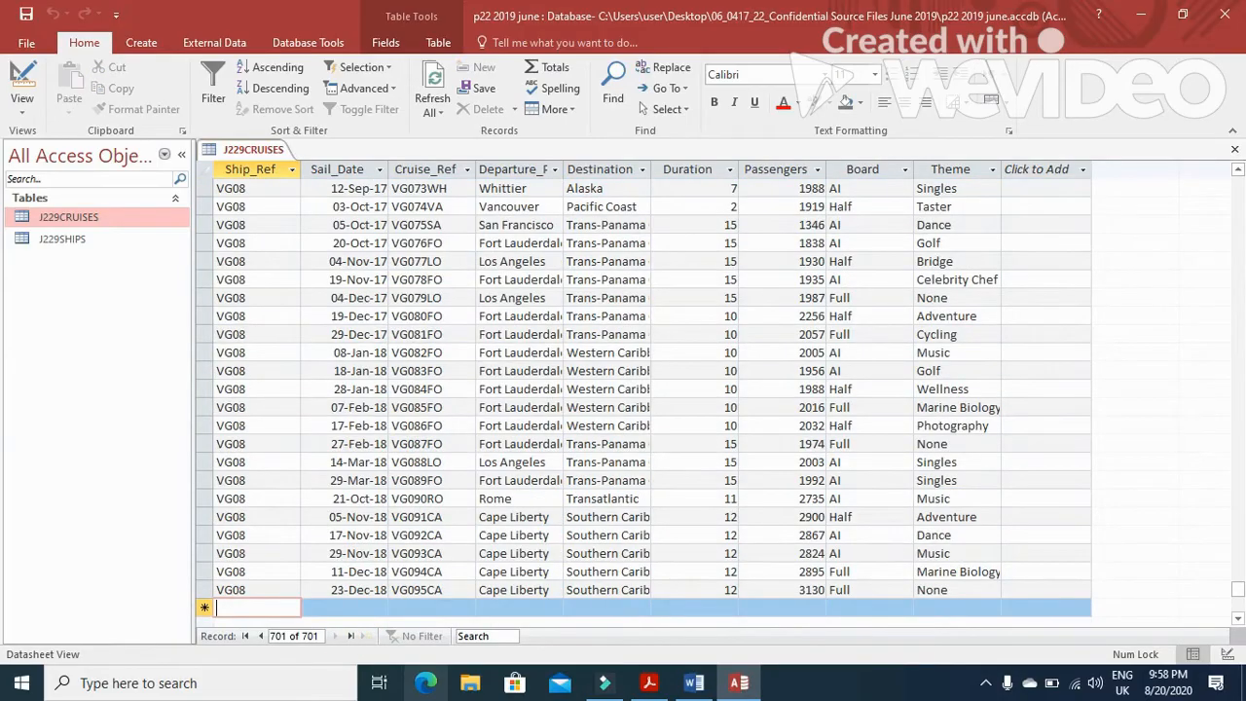
Enter SE06 as Ship_Ref and 19/5/18 as Sail_Date in the new cruise record.
{"action": "key", "text": "alt+Tab"}
{"action": "key", "text": "alt+Tab"}
{"action": "type", "text": "SE06"}
{"action": "key", "text": "Tab"}
{"action": "key", "text": "alt+Tab"}
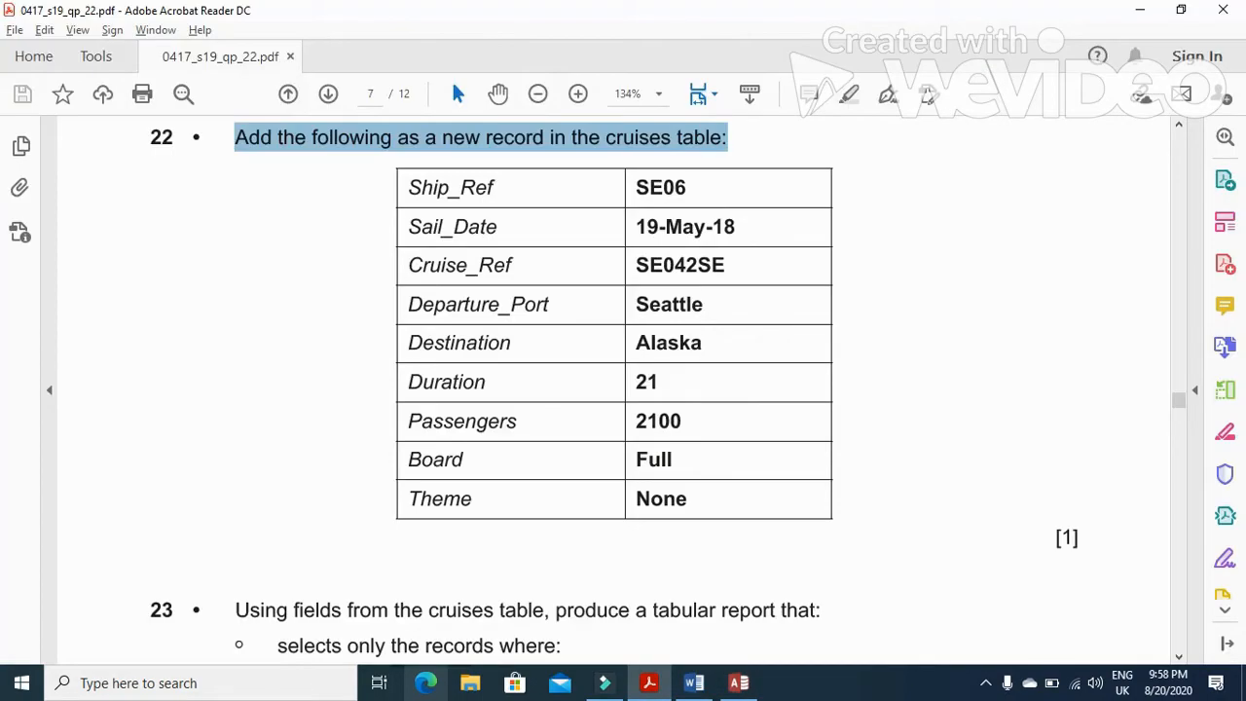
{"action": "key", "text": "alt+Tab"}
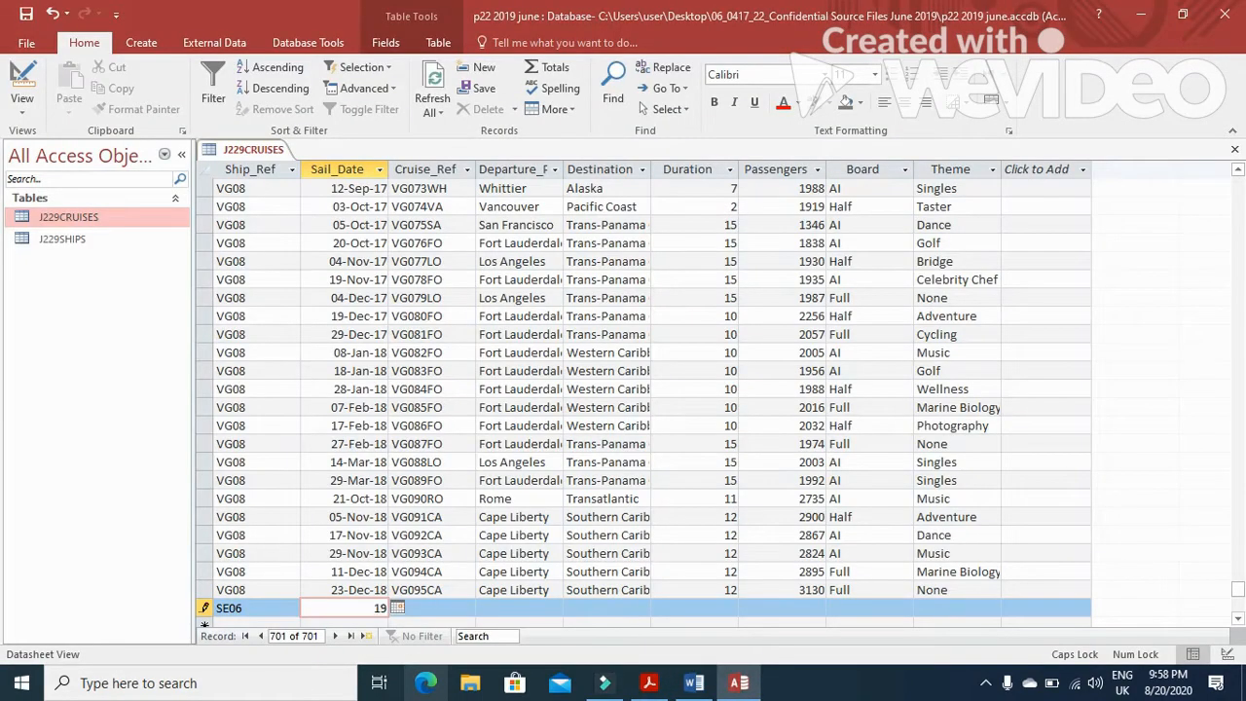
{"action": "type", "text": "19/5/18"}
{"action": "key", "text": "alt+Tab"}
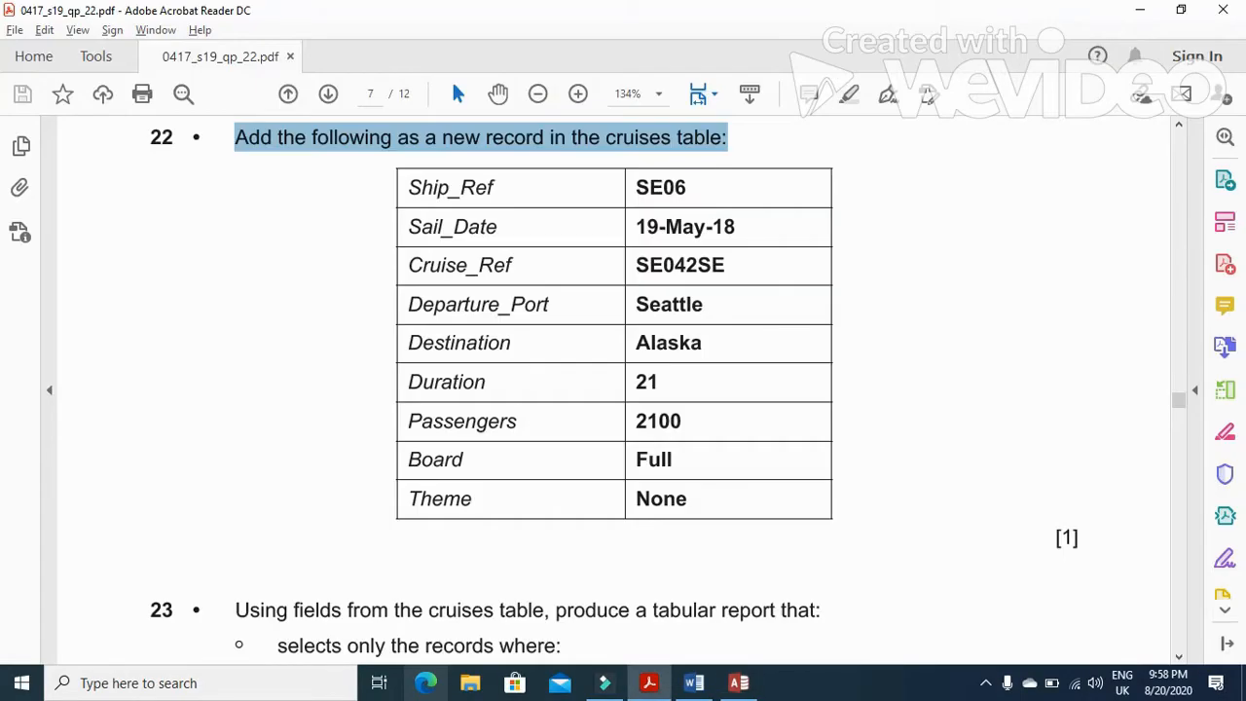
{"action": "key", "text": "alt+Tab"}
{"action": "key", "text": "Tab"}
Enter SE042SE as Cruise_Ref in the new record, checking it against the exam paper.
{"action": "key", "text": "alt+Tab"}
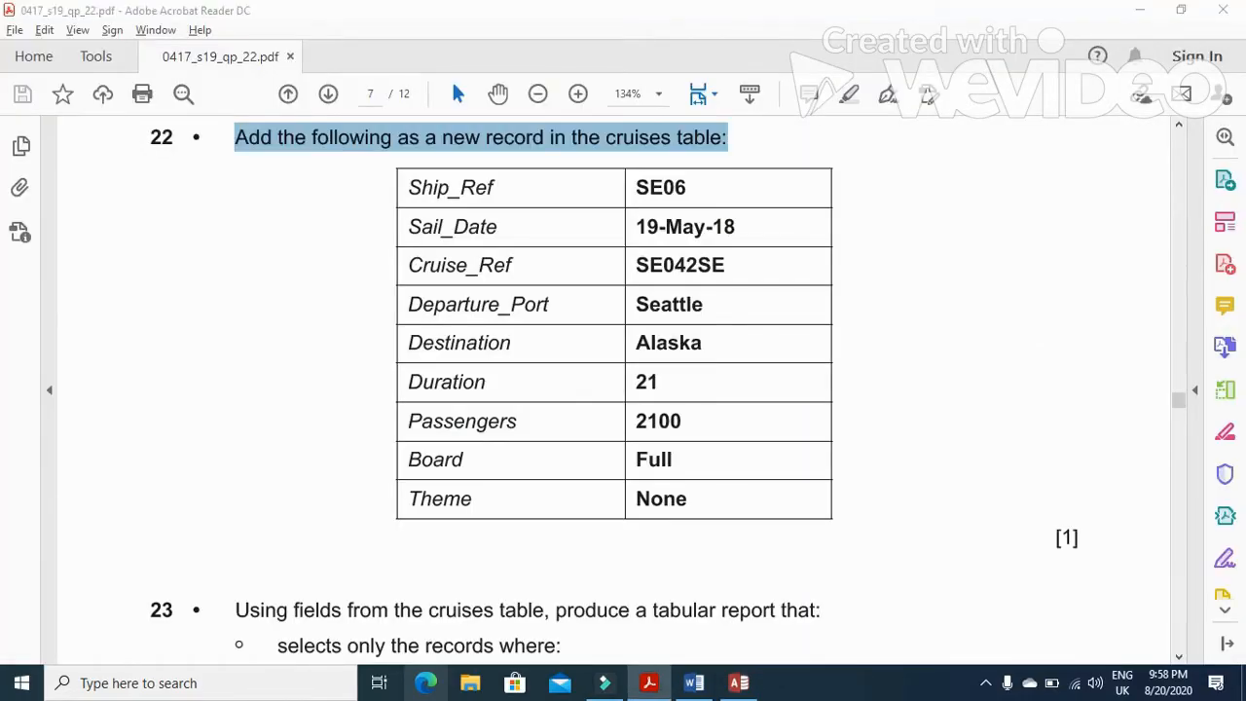
{"action": "key", "text": "alt+Tab"}
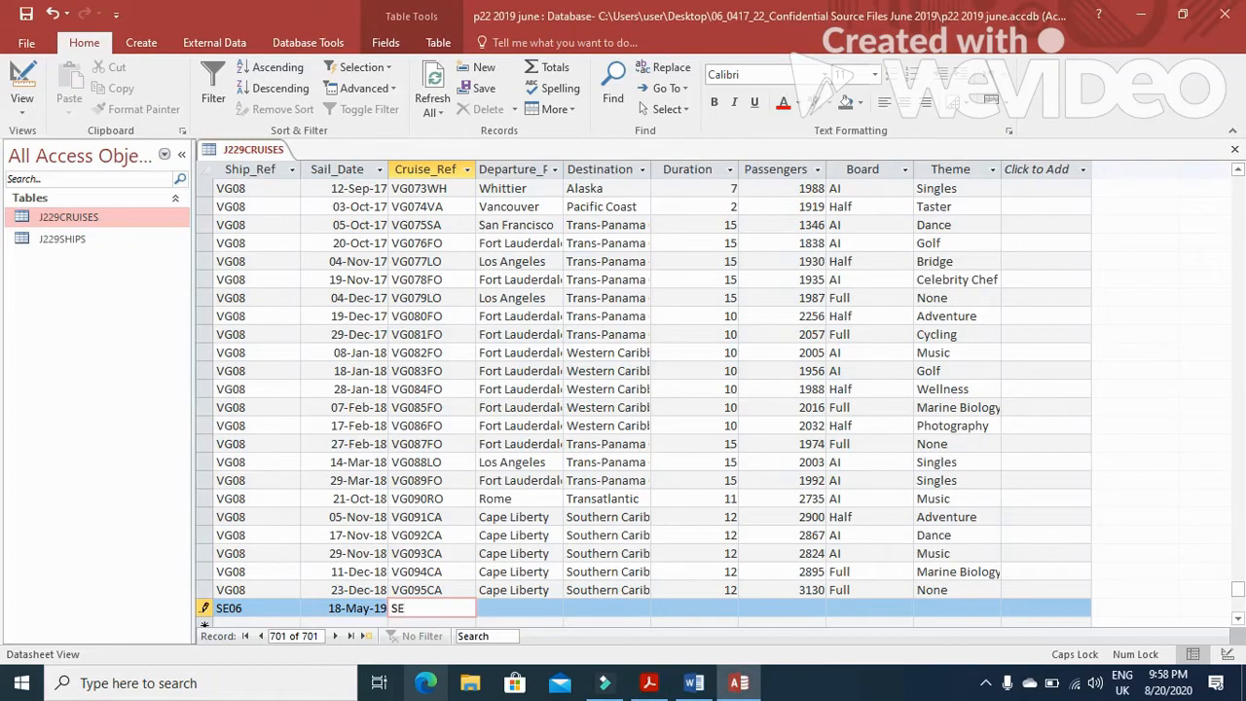
{"action": "type", "text": "SE"}
{"action": "key", "text": "alt+Tab"}
{"action": "key", "text": "alt+Tab"}
{"action": "key", "text": "alt+Tab"}
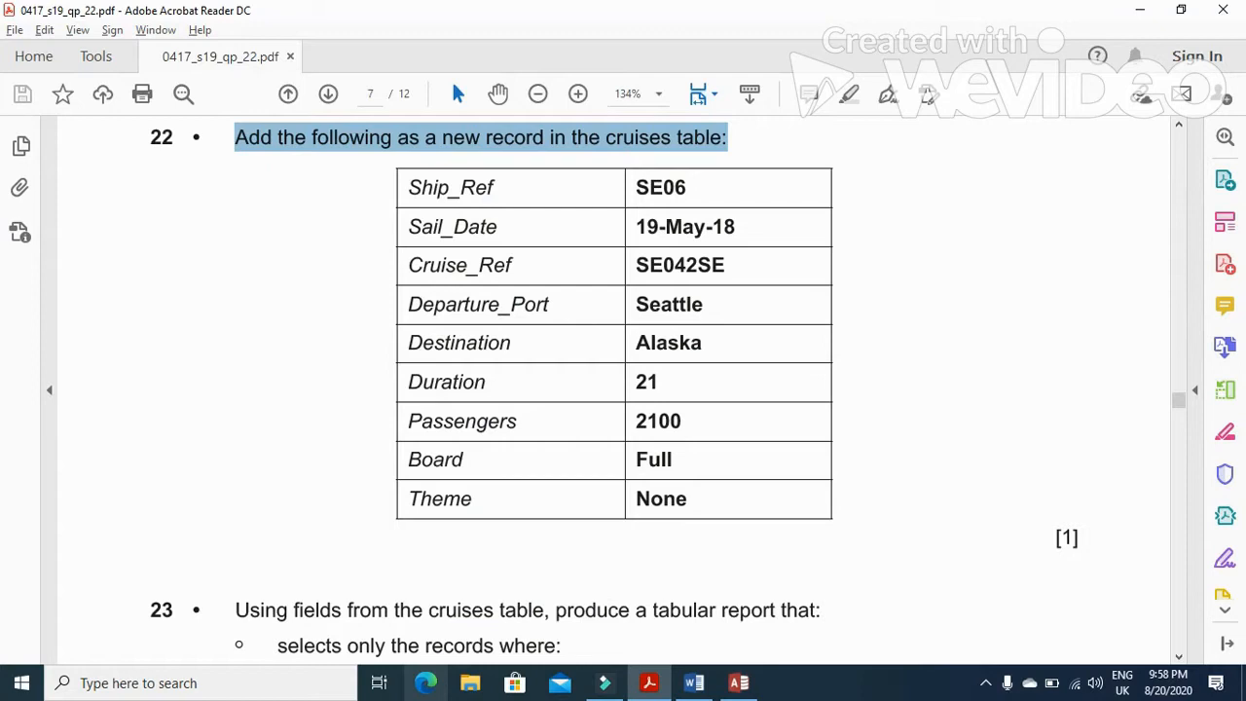
{"action": "key", "text": "alt+Tab"}
{"action": "type", "text": "042E"}
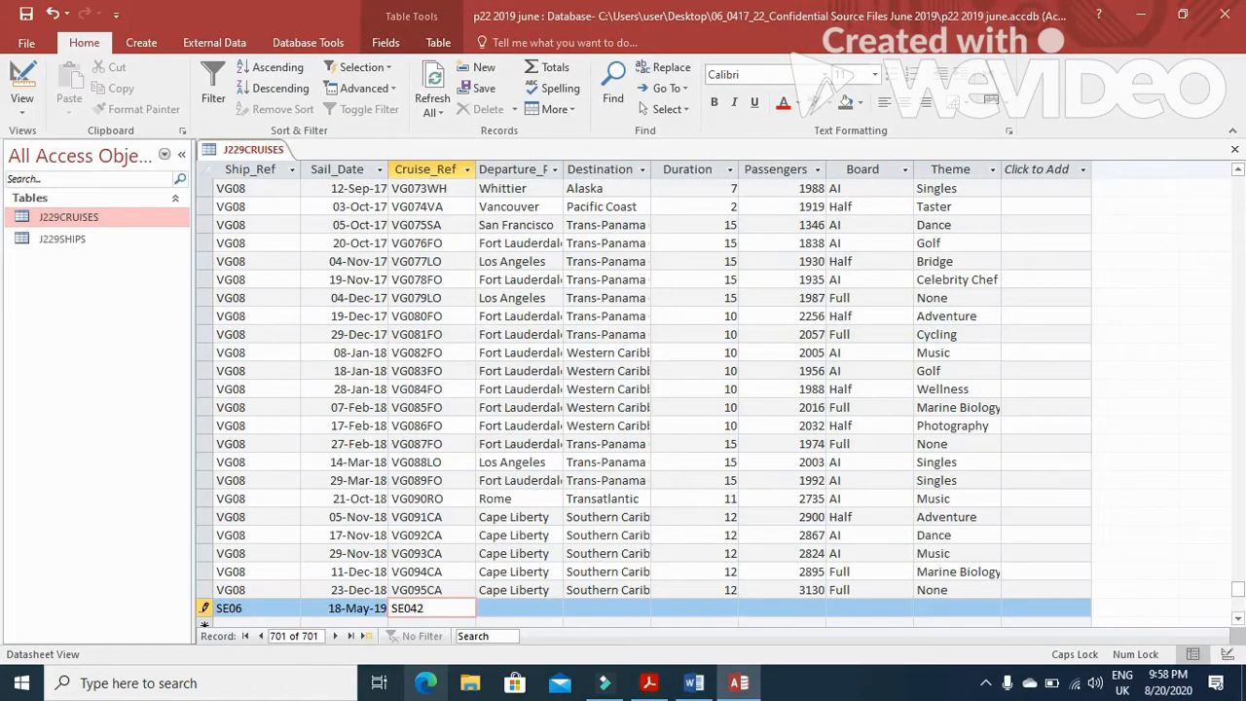
{"action": "key", "text": "Tab"}
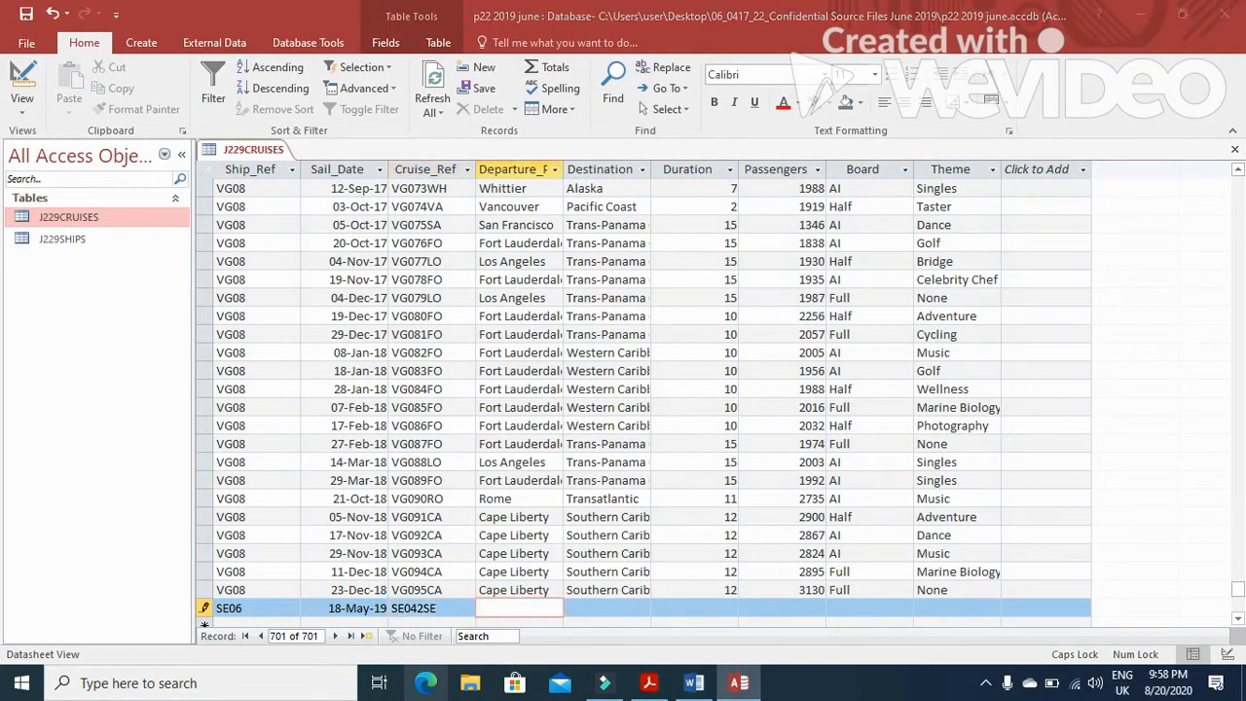
Fill in the new record's Departure_Port as Seattle and its Destination as Alaska.
{"action": "key", "text": "alt+Tab"}
{"action": "key", "text": "alt+Tab"}
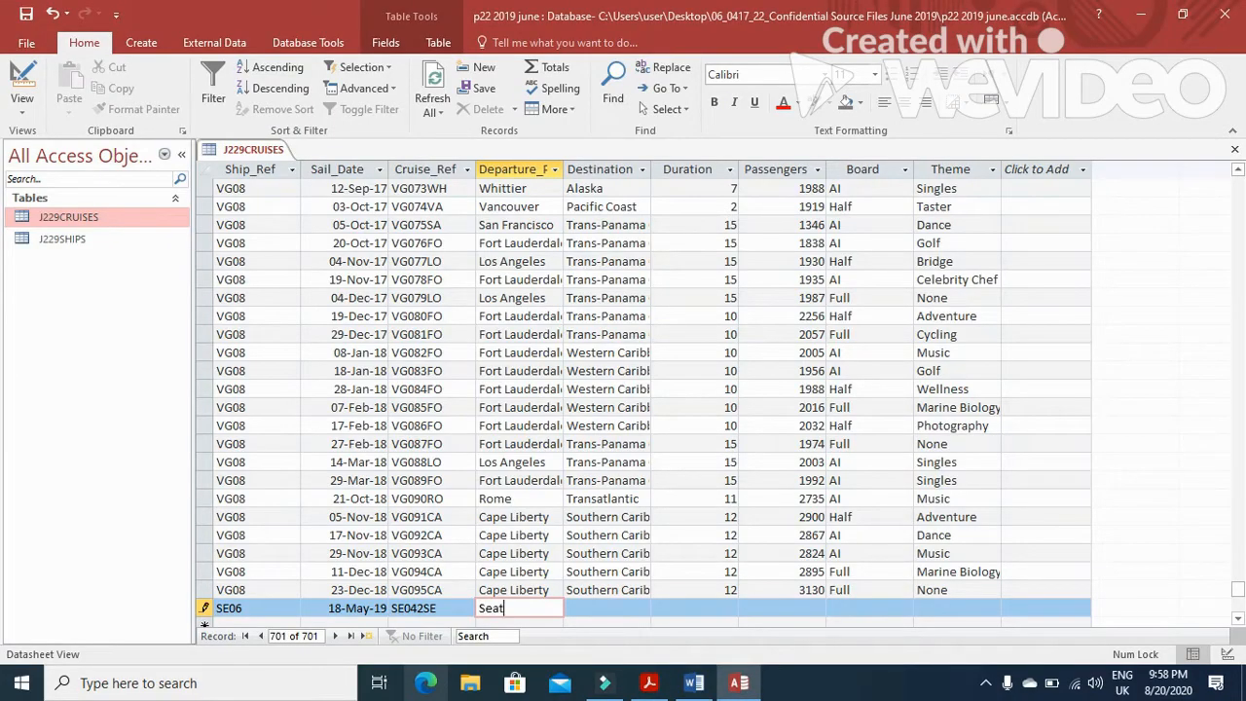
{"action": "key", "text": "alt+Tab"}
{"action": "key", "text": "alt+Tab"}
{"action": "key", "text": "Tab"}
{"action": "key", "text": "alt+Tab"}
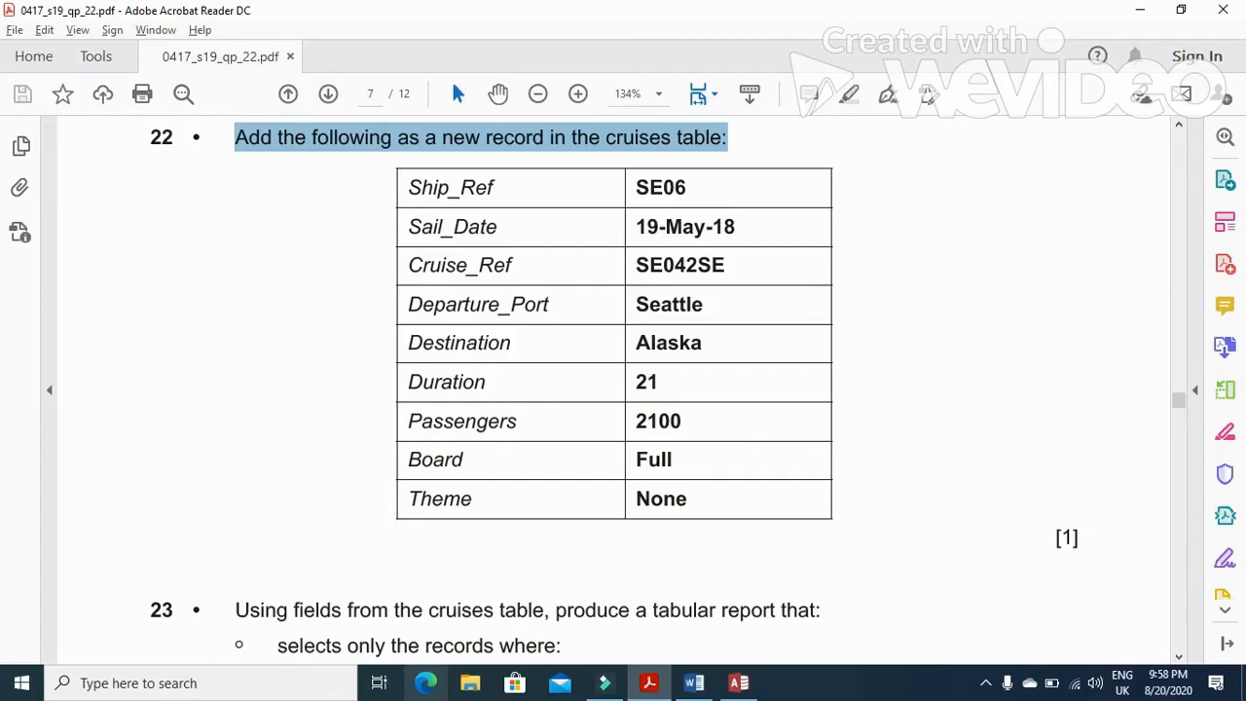
{"action": "key", "text": "alt+Tab"}
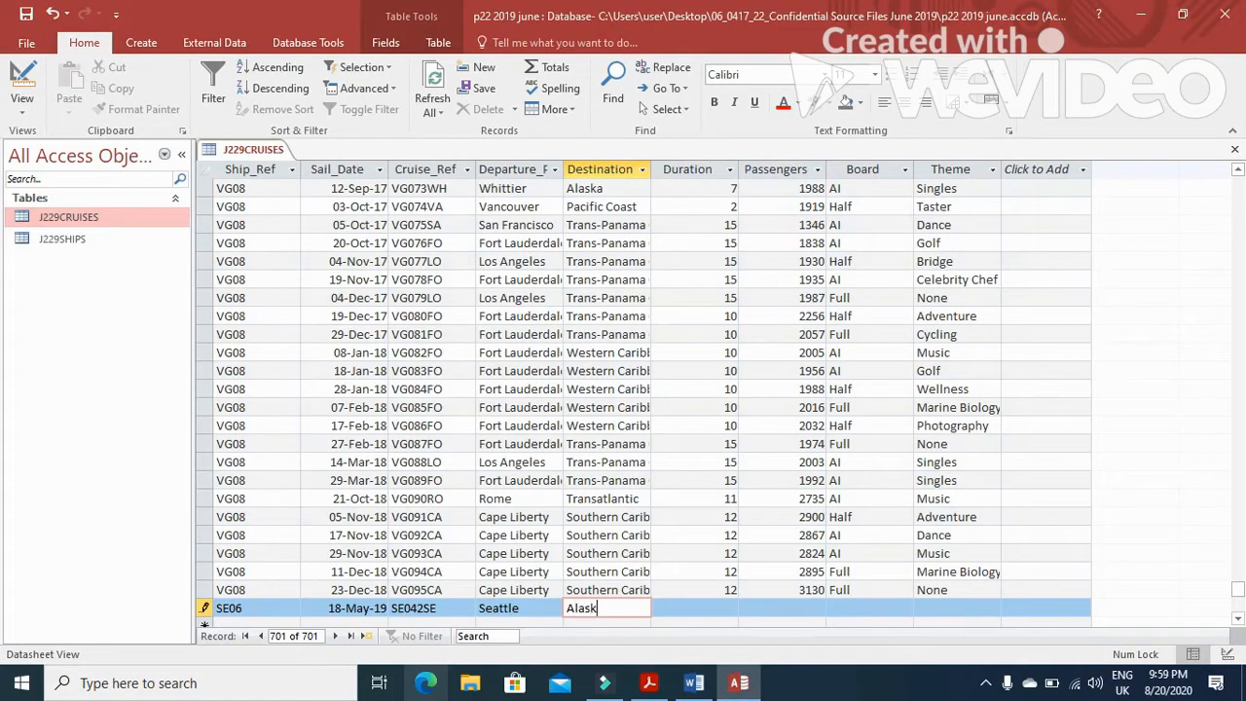
{"action": "key", "text": "Tab"}
Set the new record's Duration to 21 and Passengers to 2100.
{"action": "key", "text": "alt+Tab"}
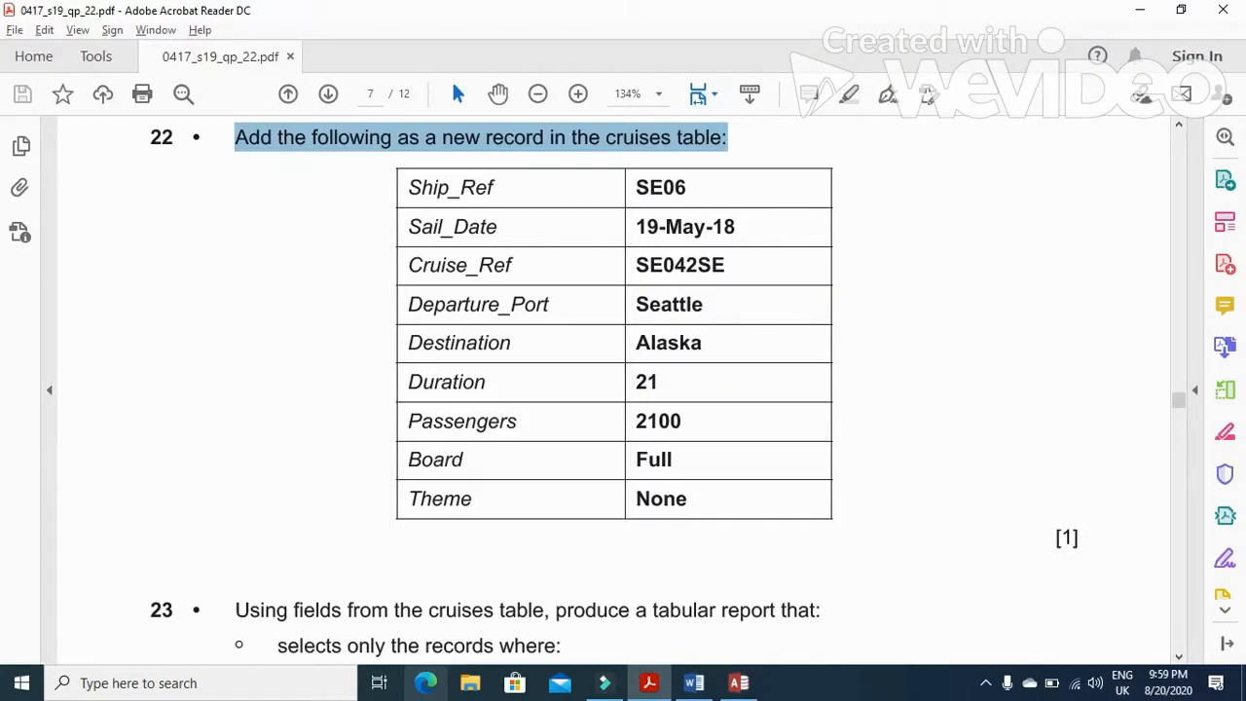
{"action": "key", "text": "alt+Tab"}
{"action": "key", "text": "Tab"}
{"action": "key", "text": "alt+Tab"}
{"action": "key", "text": "alt+Tab"}
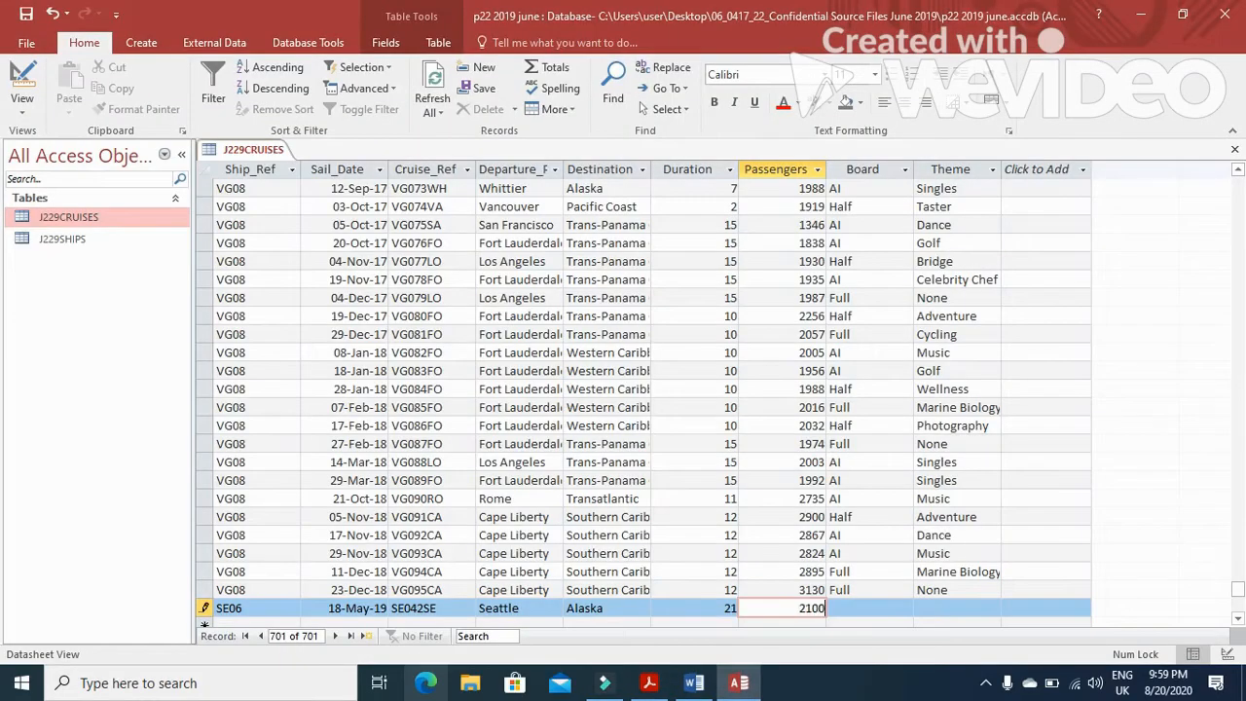
Set the new record's Board to Full.
{"action": "key", "text": "Tab"}
{"action": "key", "text": "Caps_Lock"}
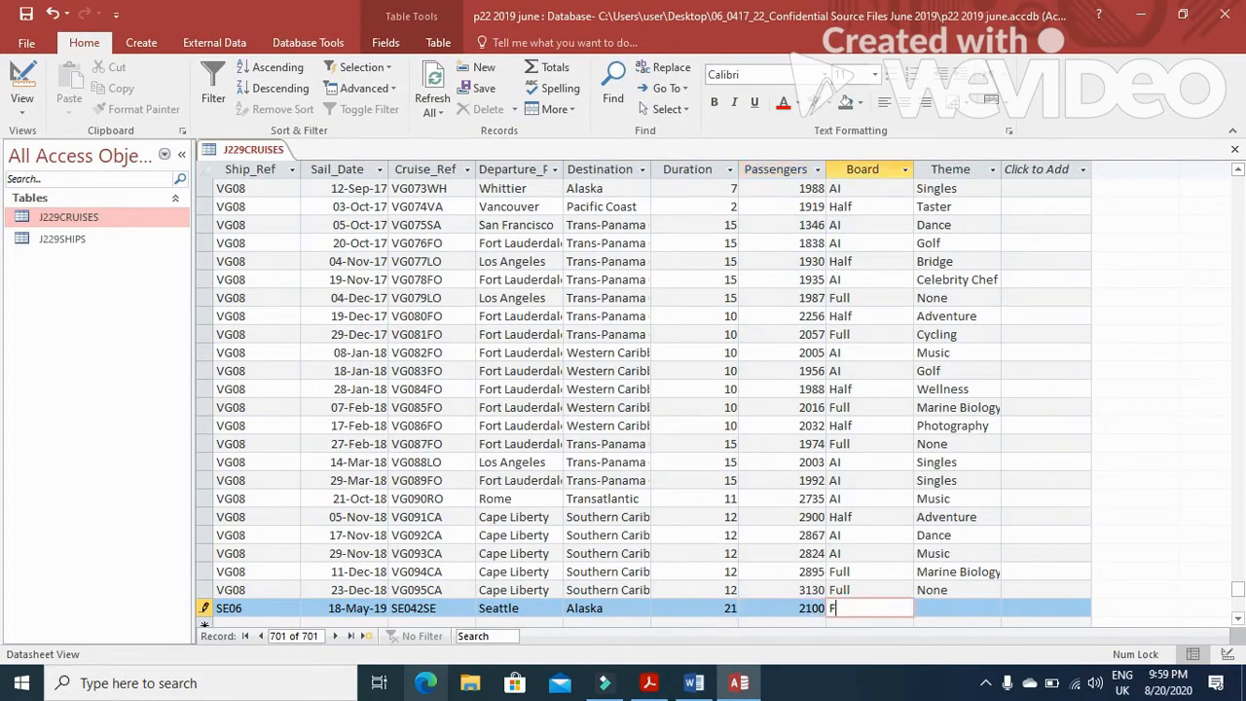
{"action": "type", "text": "Full"}
{"action": "key", "text": "Tab"}
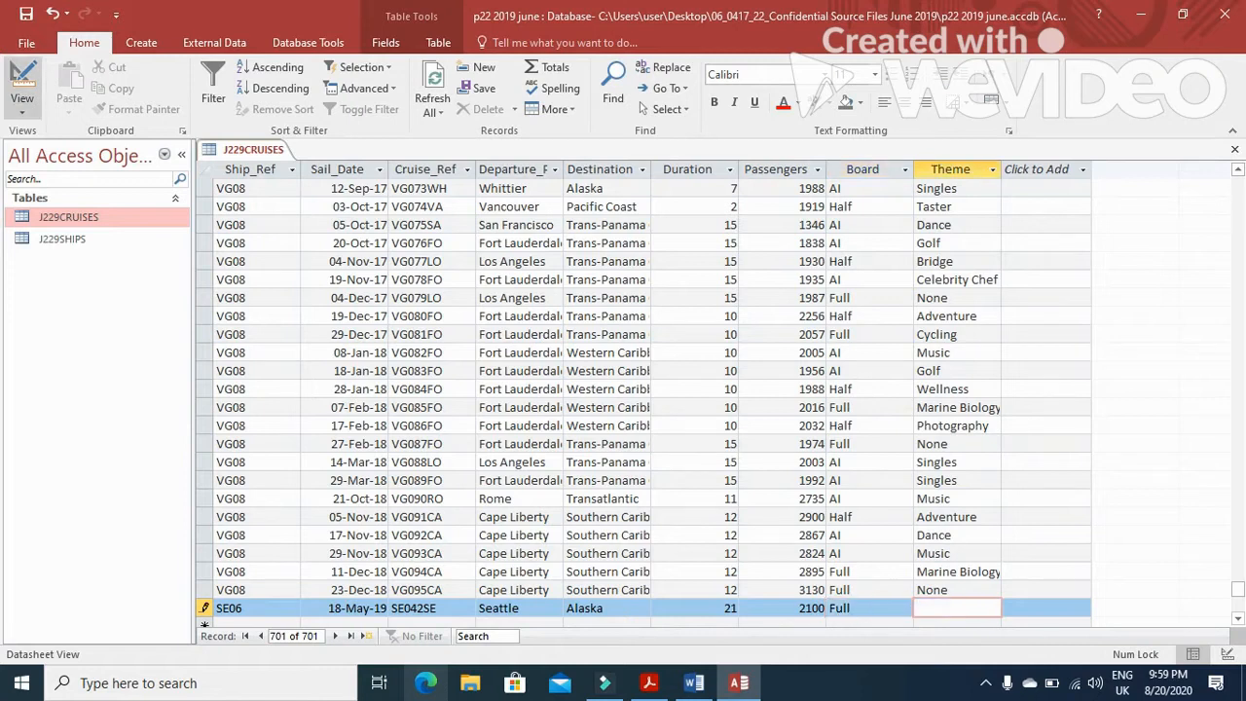
Set the new record's Theme to None, then save and close the J229CRUISES table.
{"action": "key", "text": "alt+Tab"}
{"action": "key", "text": "alt+Tab"}
{"action": "type", "text": "N"}
{"action": "key", "text": "Caps_Lock"}
{"action": "type", "text": "one"}
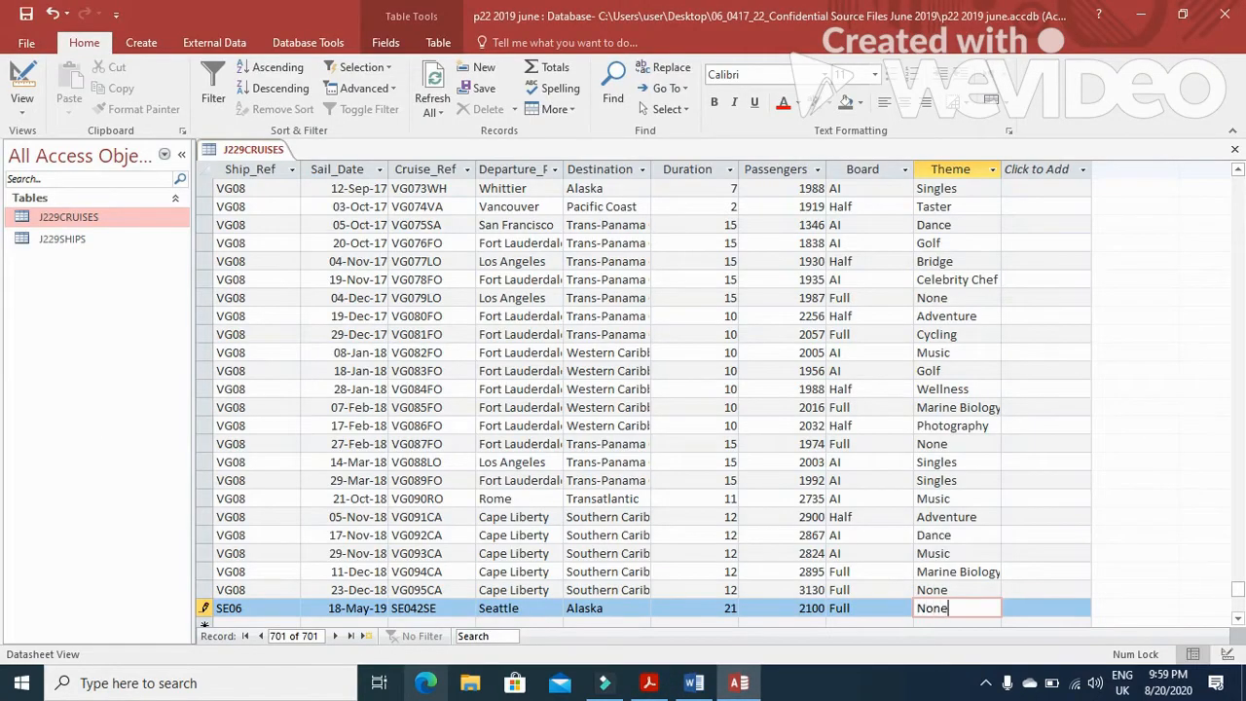
{"action": "left_click", "coordinate": [26, 13]}
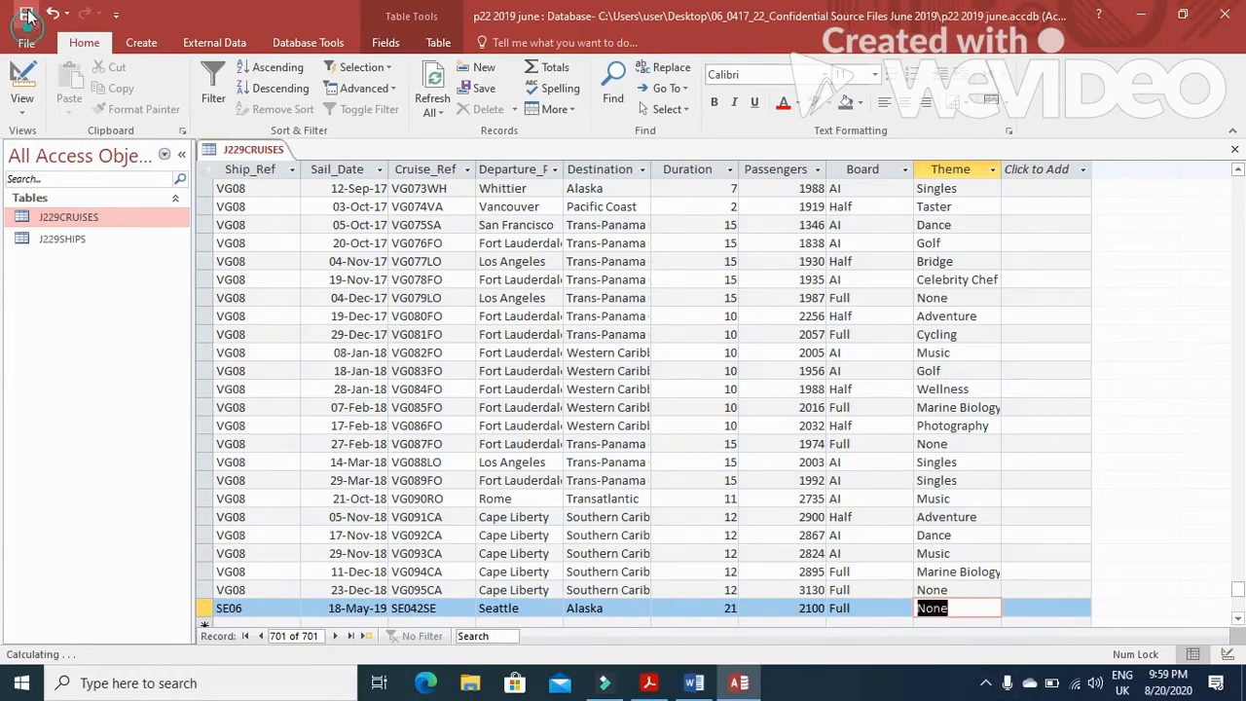
{"action": "left_click", "coordinate": [1233, 152]}
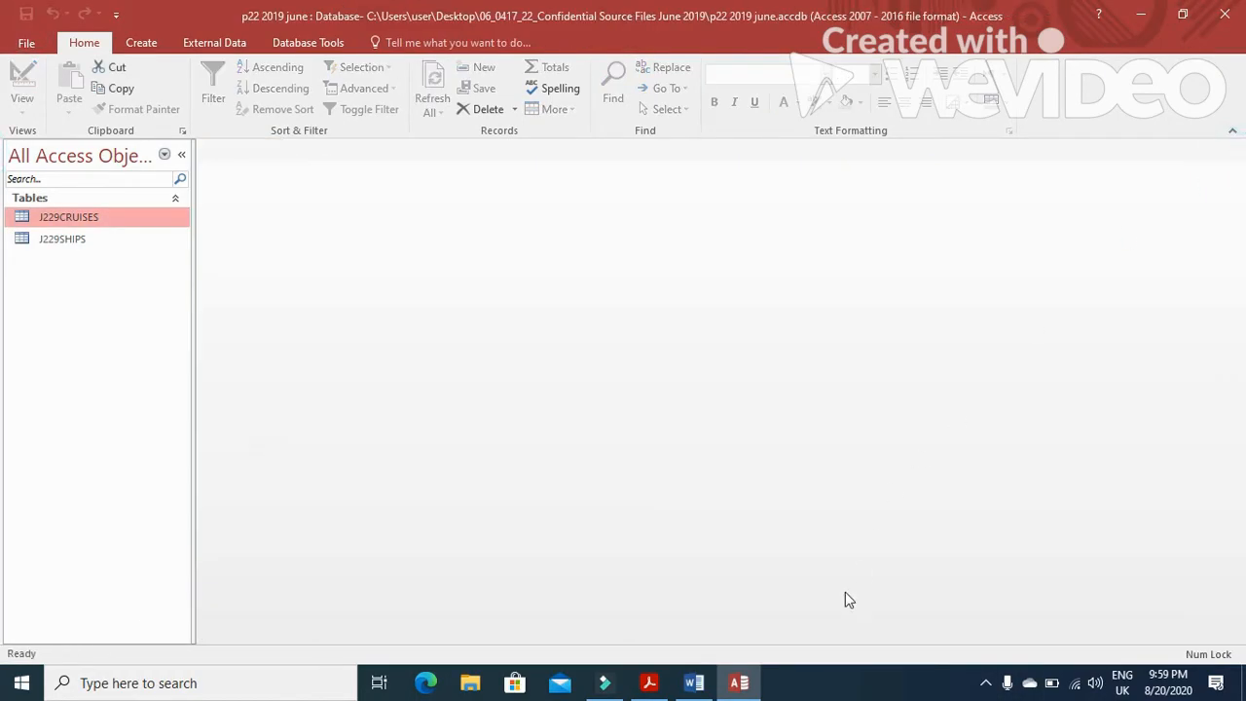
Read question 23 of the exam paper and start a simple detail query containing all fields of J229CRUISES.
{"action": "left_click", "coordinate": [649, 683]}
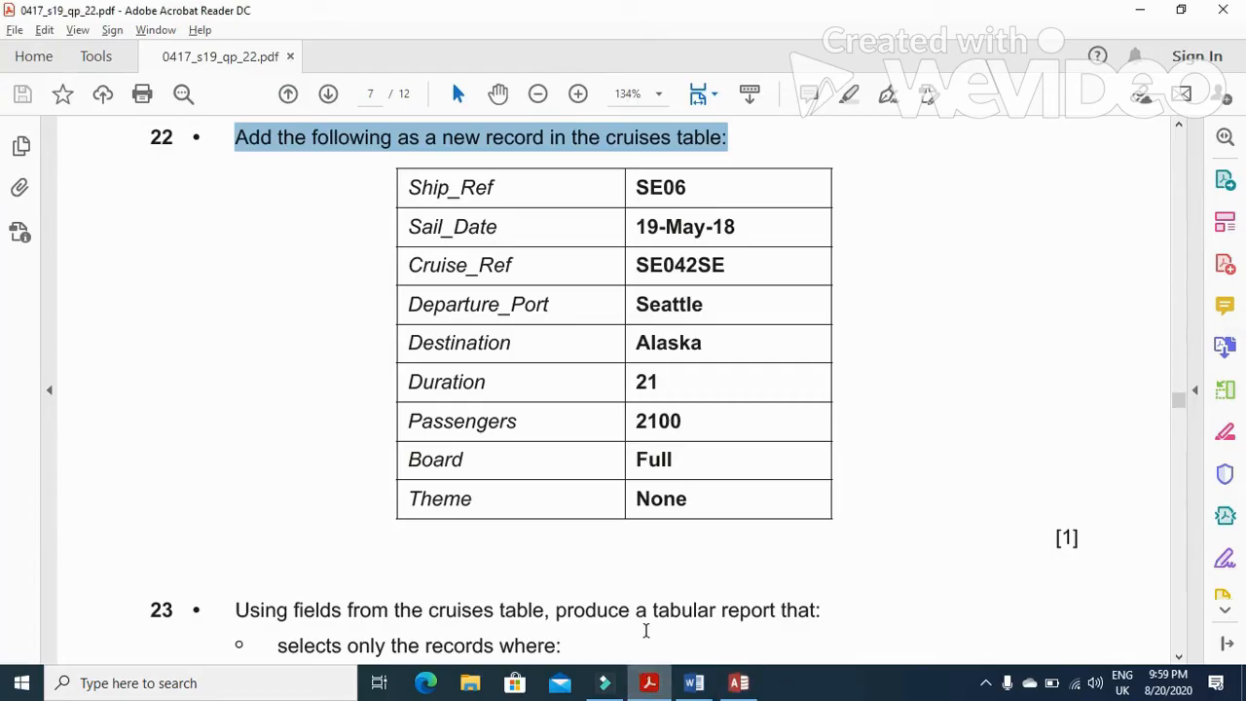
{"action": "scroll", "coordinate": [646, 631], "scroll_direction": "down", "scroll_amount": 5}
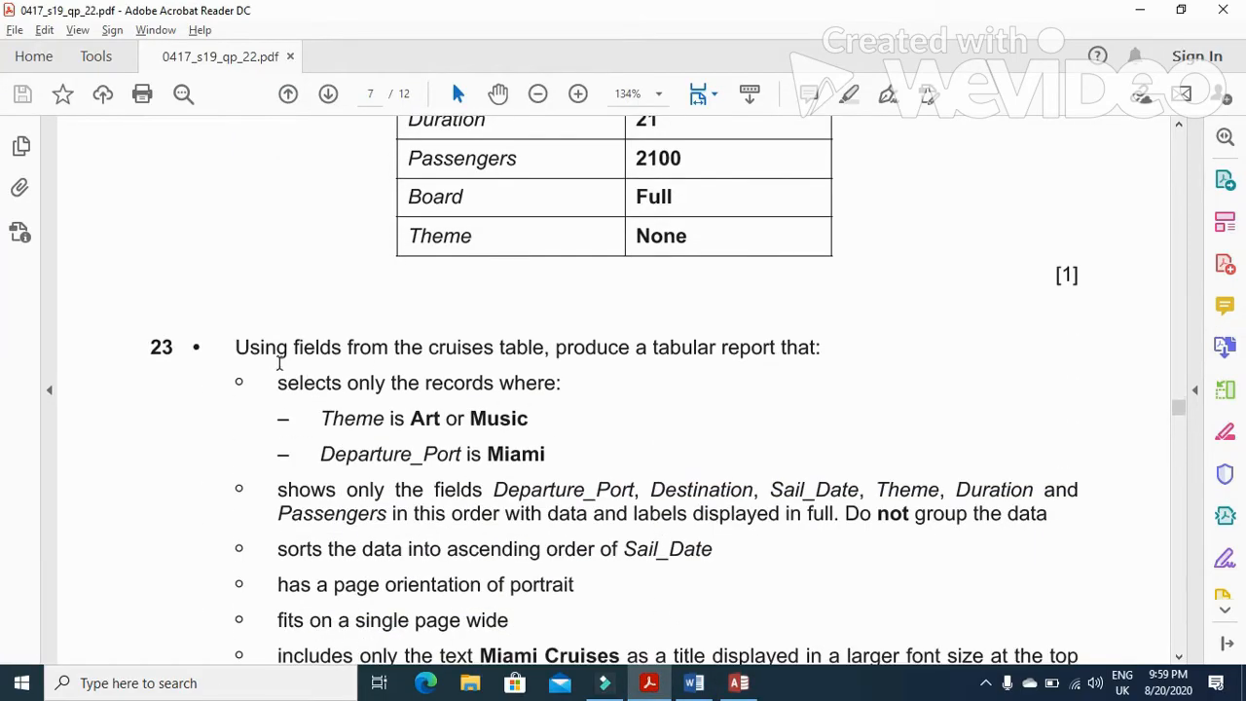
{"action": "left_click_drag", "start_coordinate": [238, 346], "coordinate": [816, 354]}
{"action": "scroll", "coordinate": [787, 389], "scroll_direction": "down", "scroll_amount": 3}
{"action": "scroll", "coordinate": [786, 388], "scroll_direction": "down", "scroll_amount": 2}
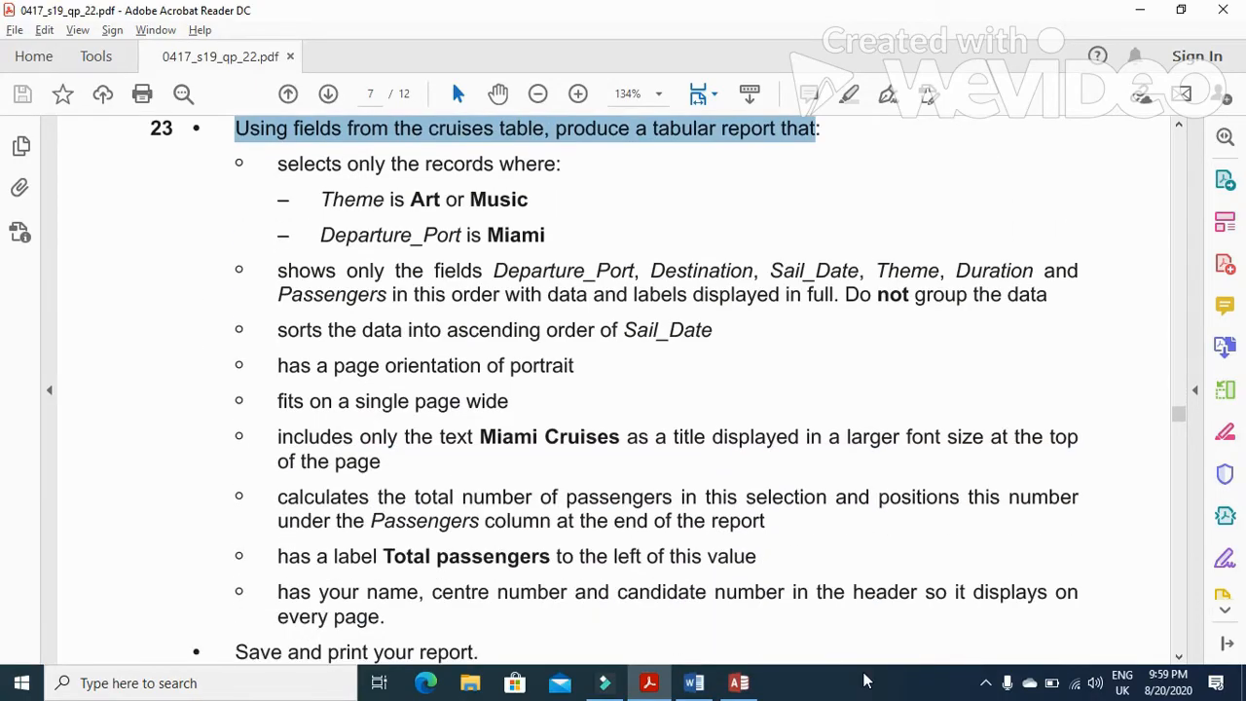
{"action": "left_click", "coordinate": [739, 683]}
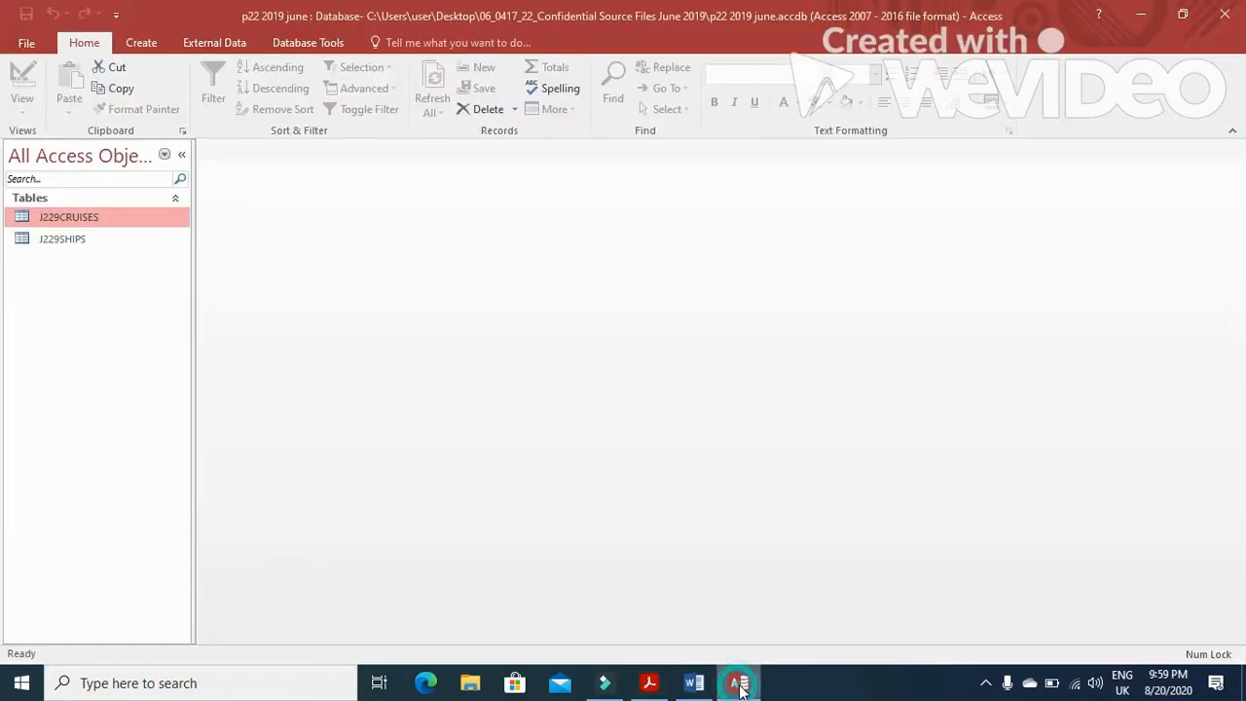
{"action": "left_click", "coordinate": [156, 45]}
{"action": "left_click", "coordinate": [226, 93]}
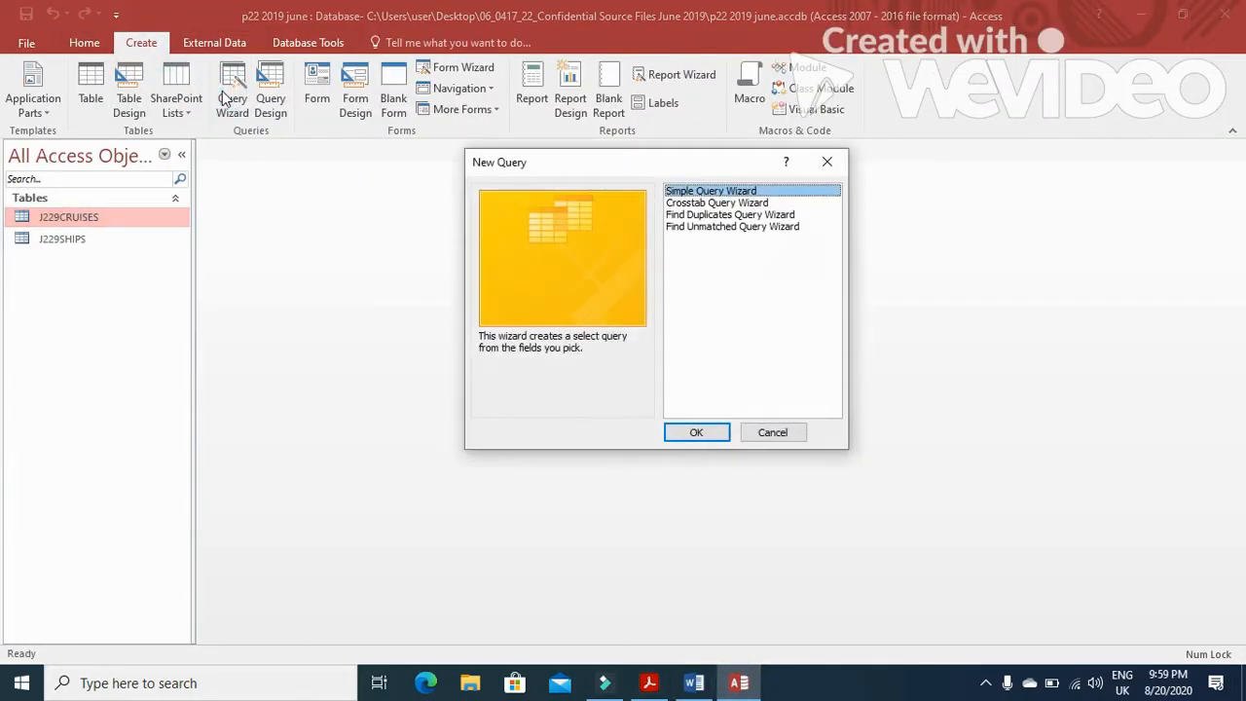
{"action": "left_click", "coordinate": [697, 432]}
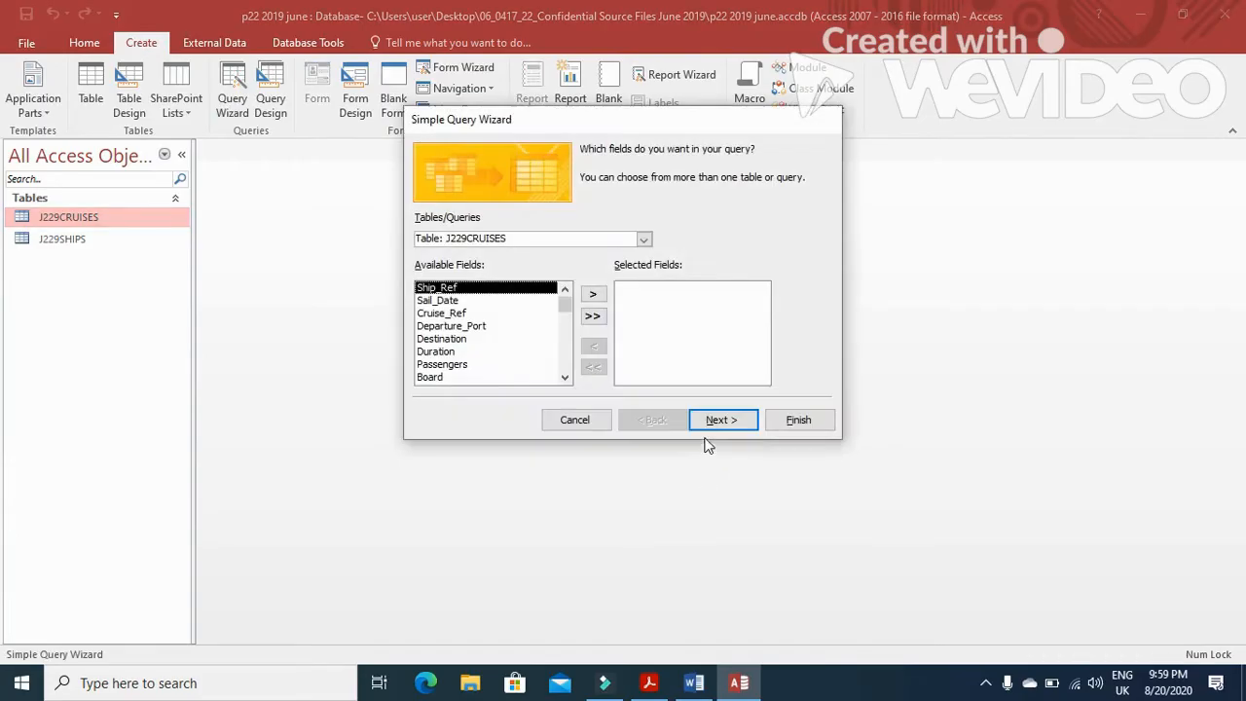
{"action": "left_click", "coordinate": [593, 318]}
{"action": "left_click", "coordinate": [718, 422]}
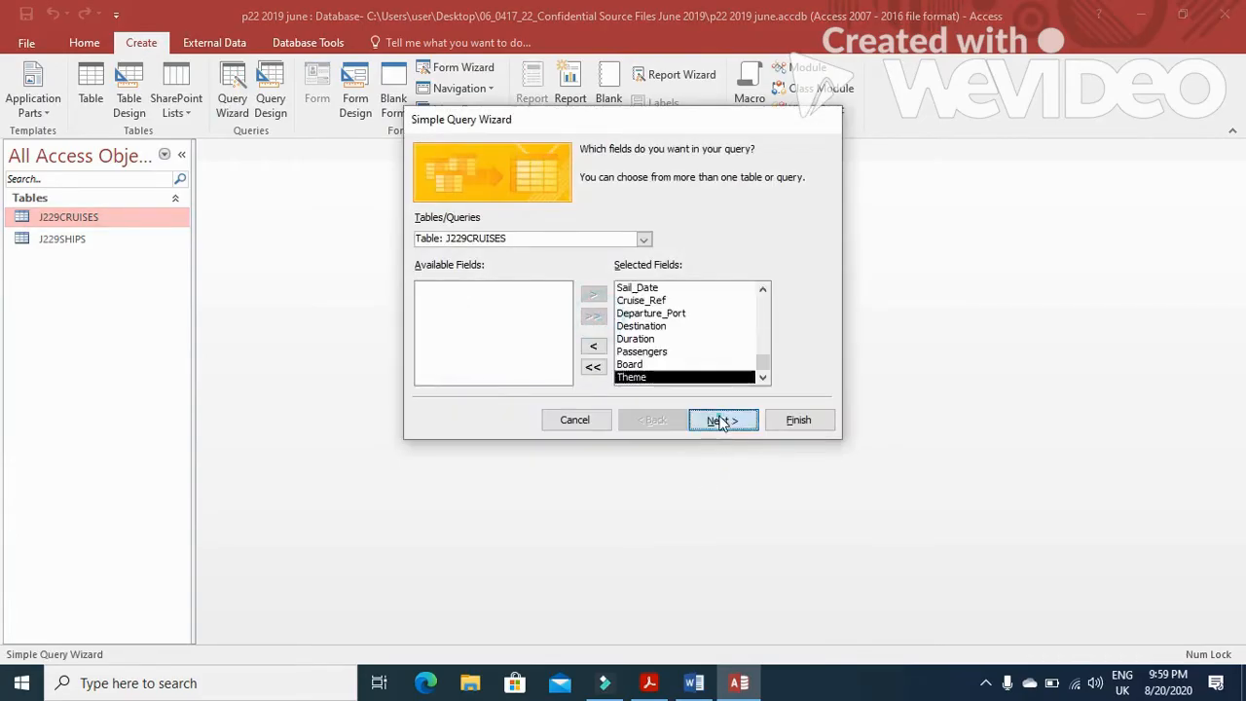
{"action": "left_click", "coordinate": [721, 421]}
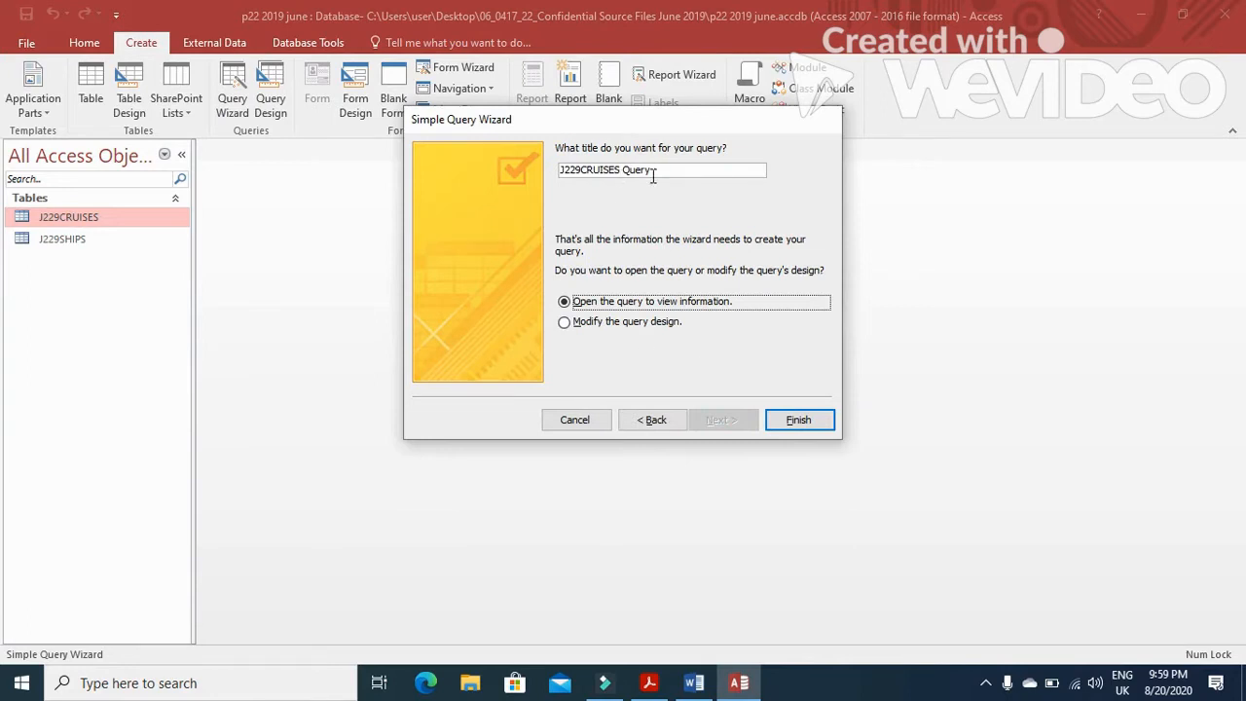
Title the query 23 and finish the wizard with the query open for design changes.
{"action": "left_click_drag", "start_coordinate": [654, 171], "coordinate": [531, 172]}
{"action": "key", "text": "alt+Tab"}
{"action": "key", "text": "alt+Tab"}
{"action": "type", "text": "23"}
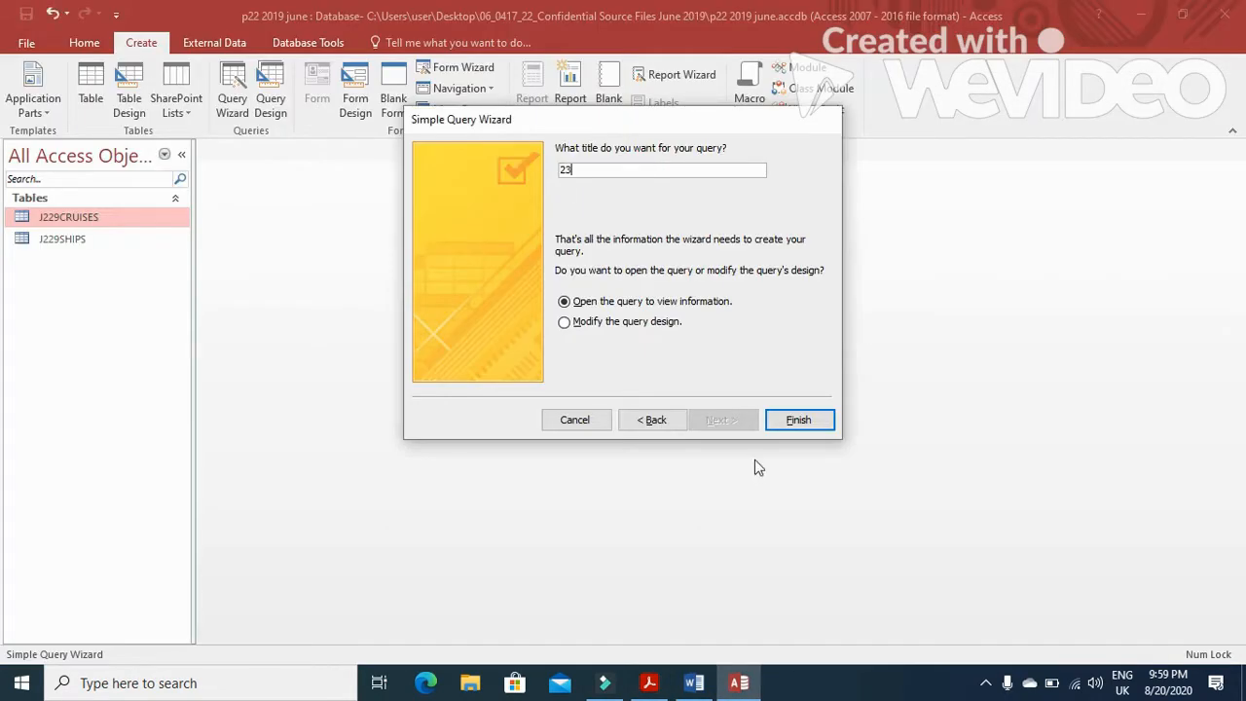
{"action": "left_click", "coordinate": [664, 320]}
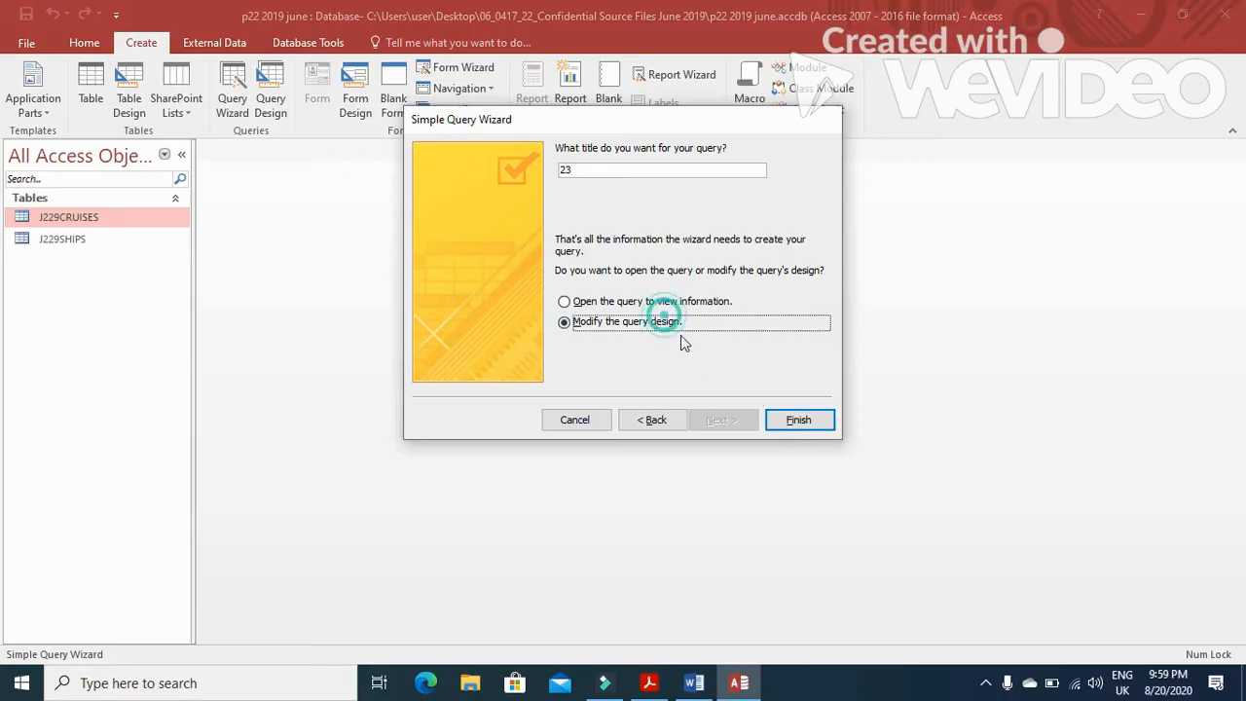
{"action": "left_click", "coordinate": [784, 419]}
Copy "Art or Music" from question 23 of the exam paper into the Theme field's criteria.
{"action": "key", "text": "alt+Tab"}
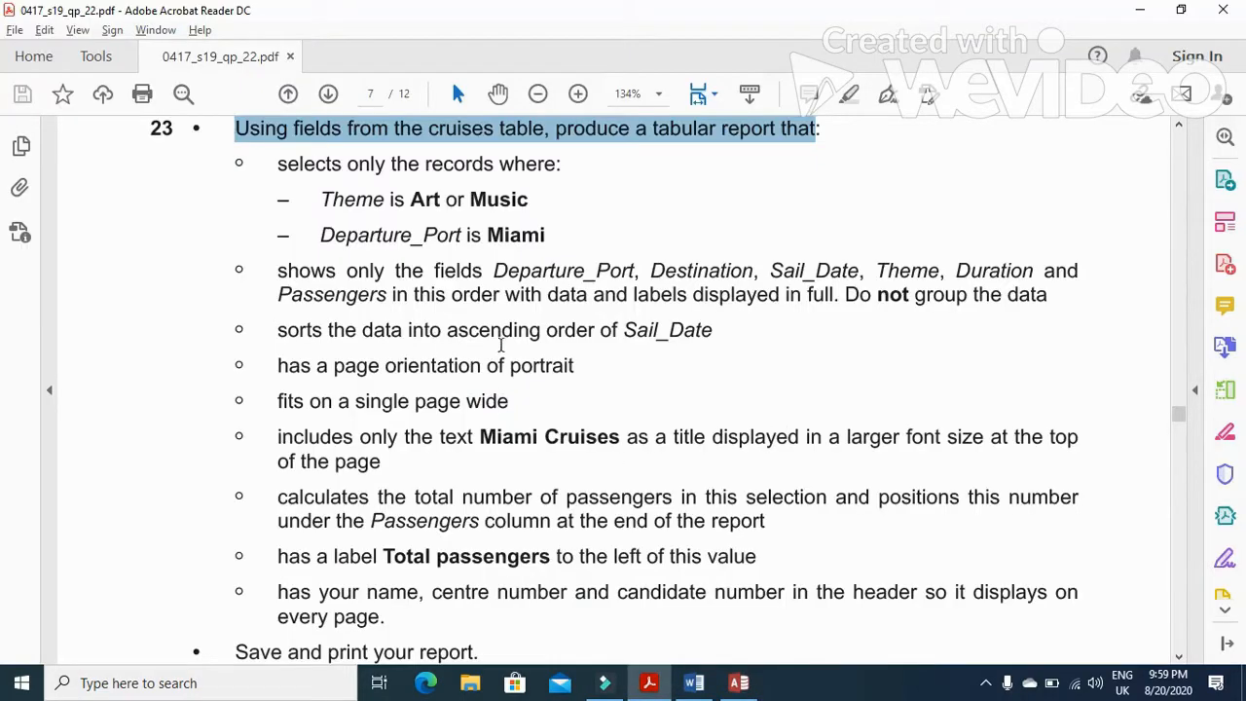
{"action": "left_click_drag", "start_coordinate": [410, 200], "coordinate": [514, 200]}
{"action": "key", "text": "ctrl+c"}
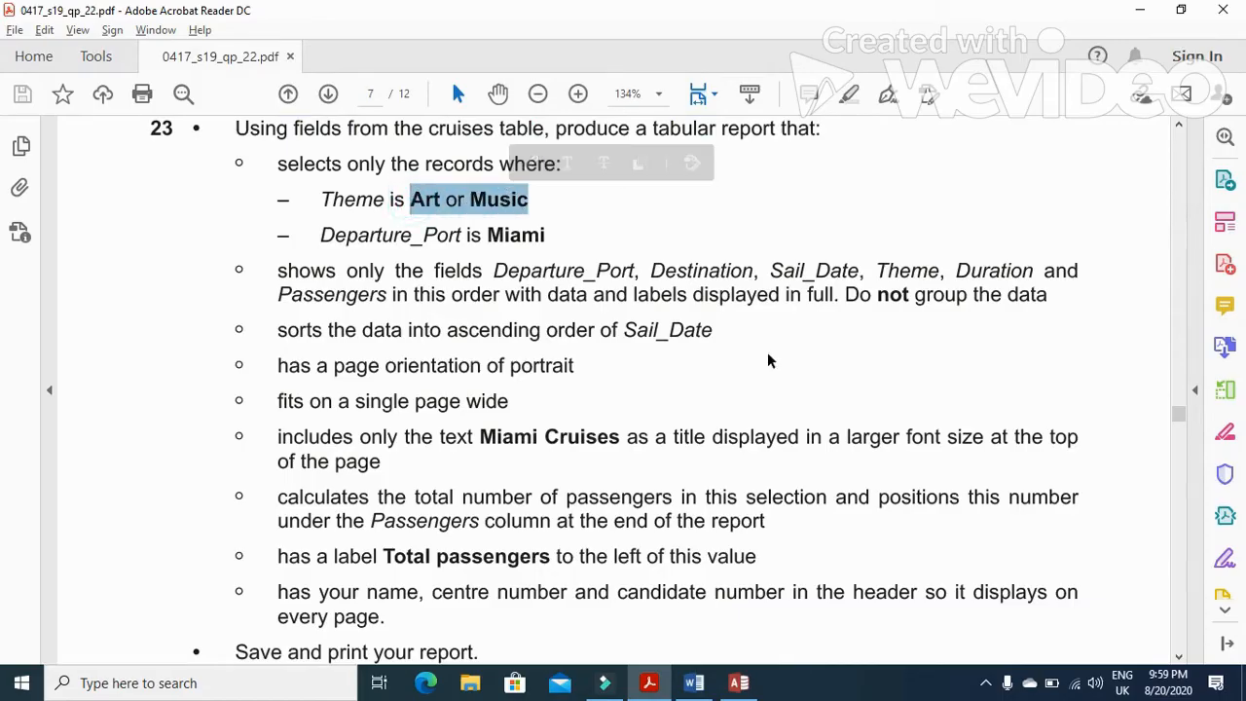
{"action": "key", "text": "alt+Tab"}
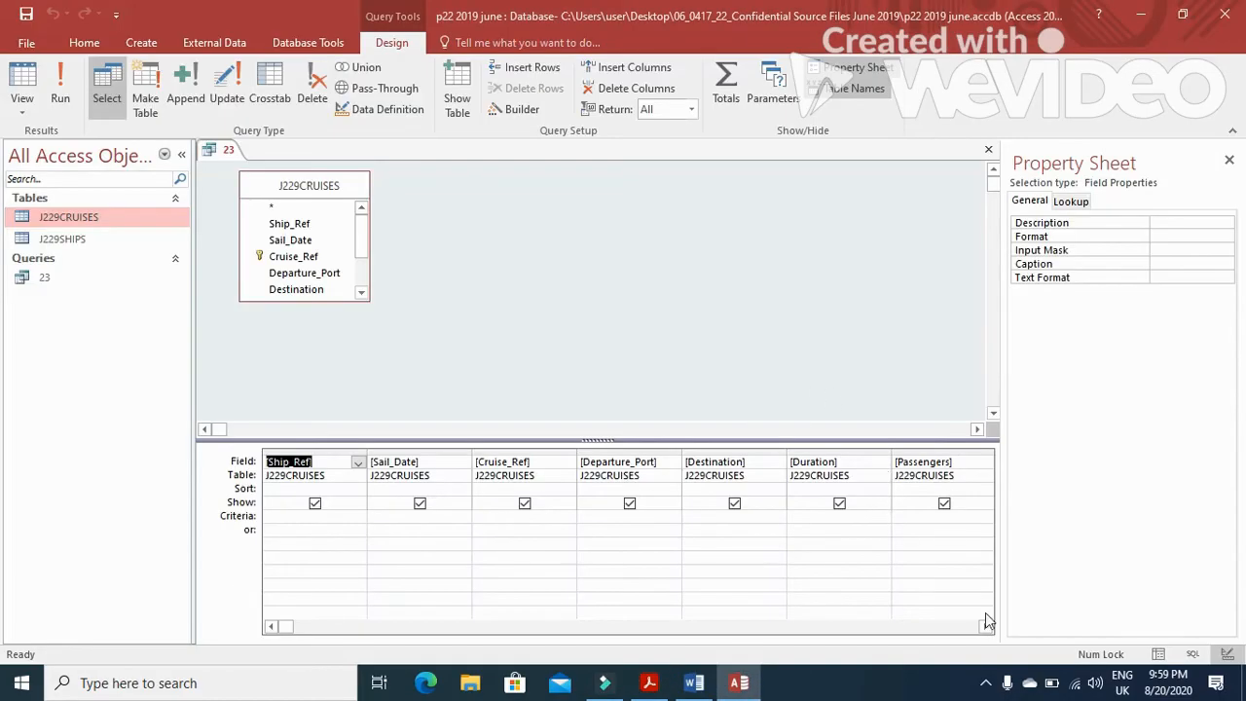
{"action": "left_click", "coordinate": [986, 625]}
{"action": "left_click", "coordinate": [986, 626]}
{"action": "left_click", "coordinate": [986, 626]}
{"action": "left_click", "coordinate": [796, 514]}
{"action": "key", "text": "ctrl+v"}
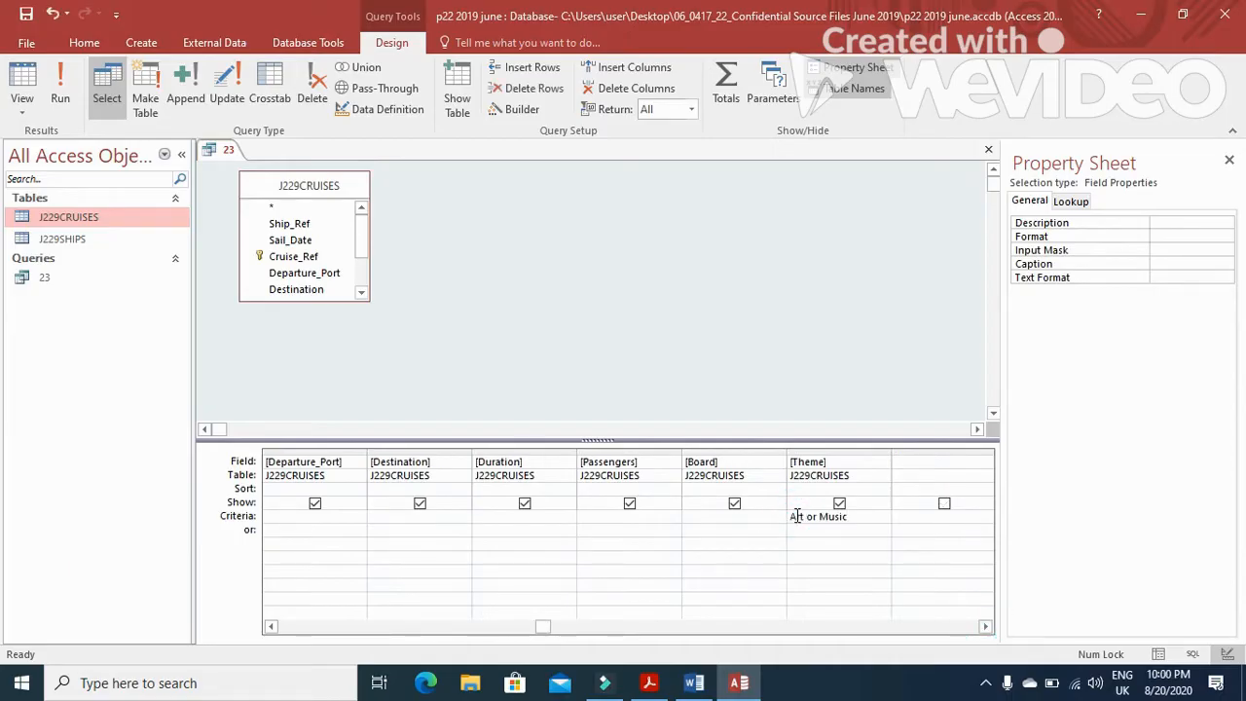
Check the departure port condition in the exam paper, try Maimi as the Departure_Port criterion and run the query.
{"action": "key", "text": "alt+Tab"}
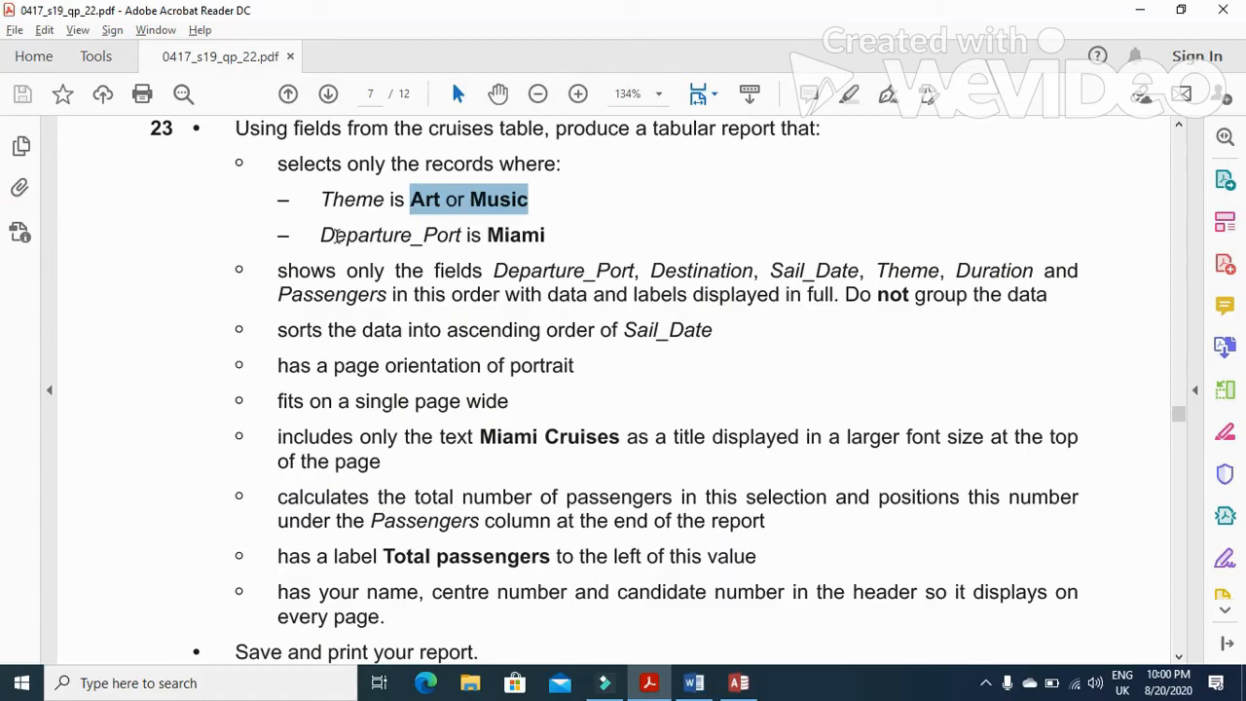
{"action": "left_click_drag", "start_coordinate": [321, 235], "coordinate": [546, 240]}
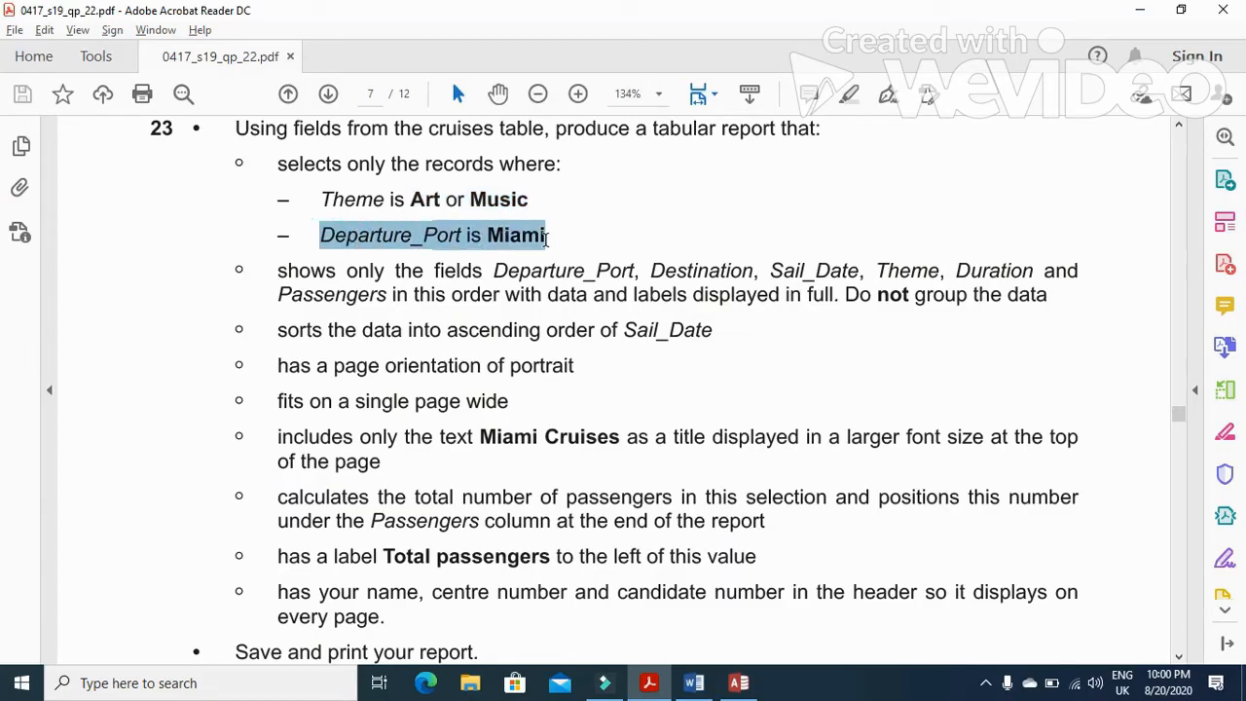
{"action": "key", "text": "alt+Tab"}
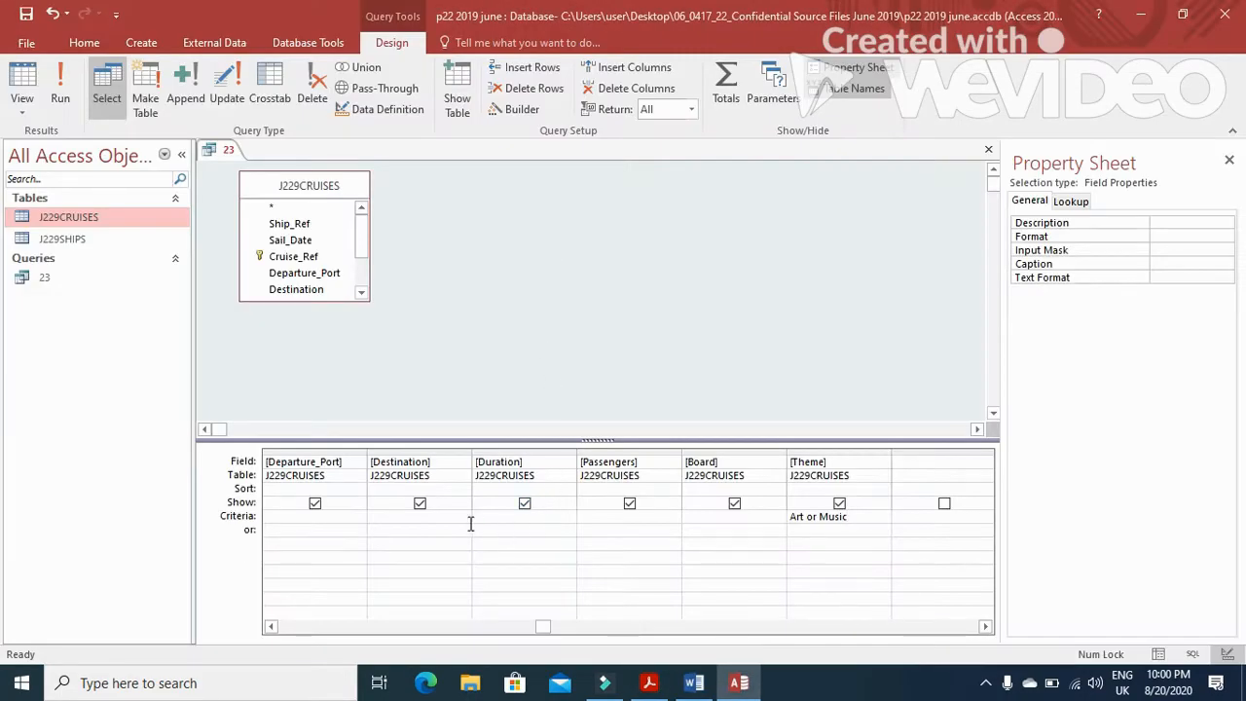
{"action": "left_click", "coordinate": [348, 521]}
{"action": "type", "text": "Maimi"}
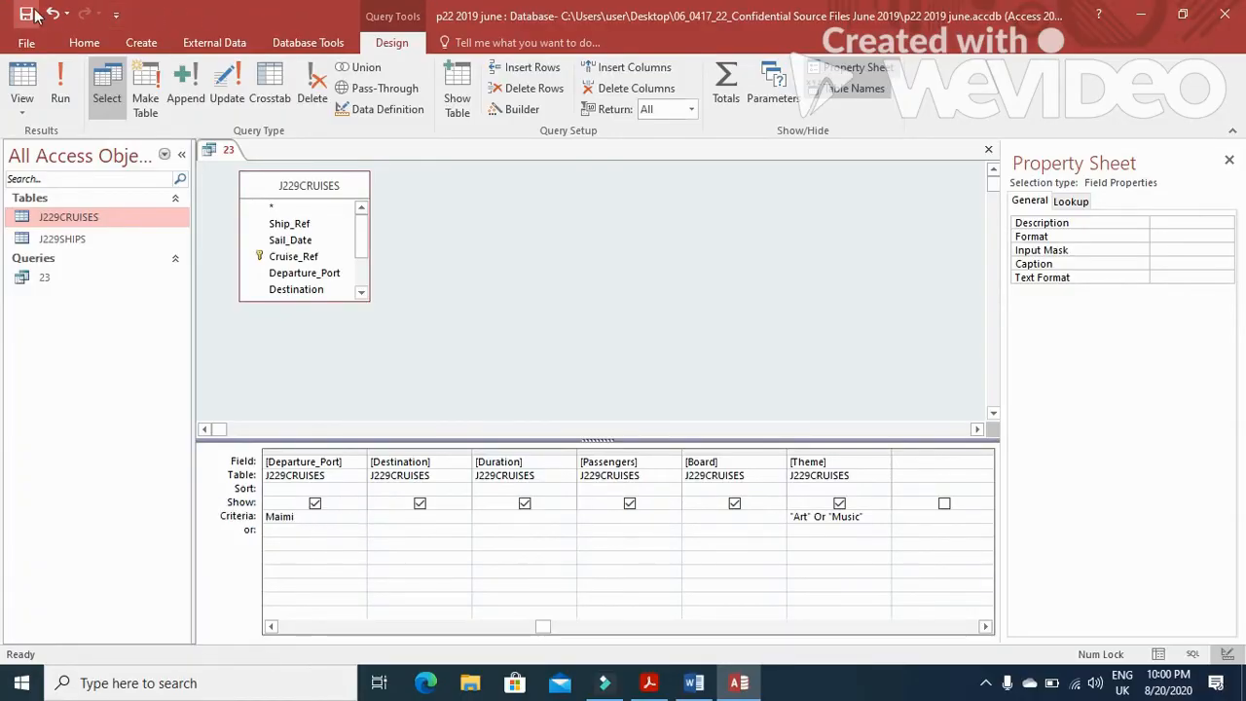
{"action": "left_click", "coordinate": [59, 97]}
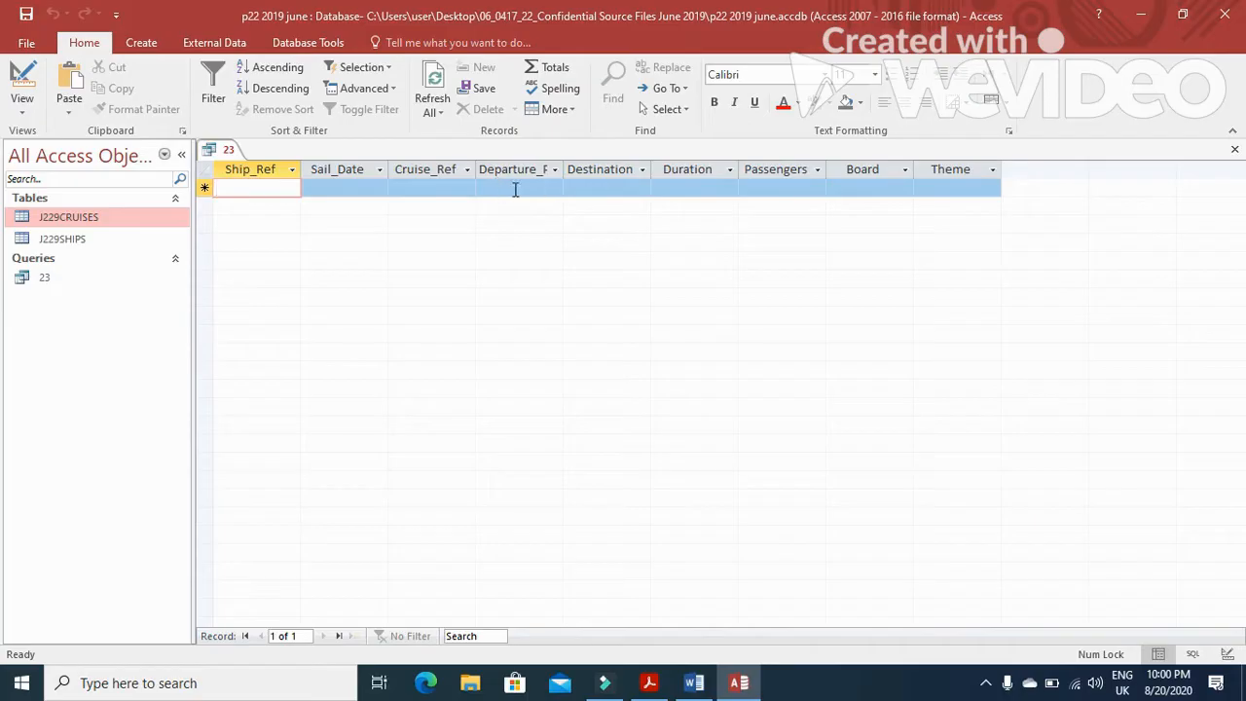
Try the wildcard criterion Like "*Maimi*" for Departure_Port, run the query and return to its design.
{"action": "left_click", "coordinate": [23, 82]}
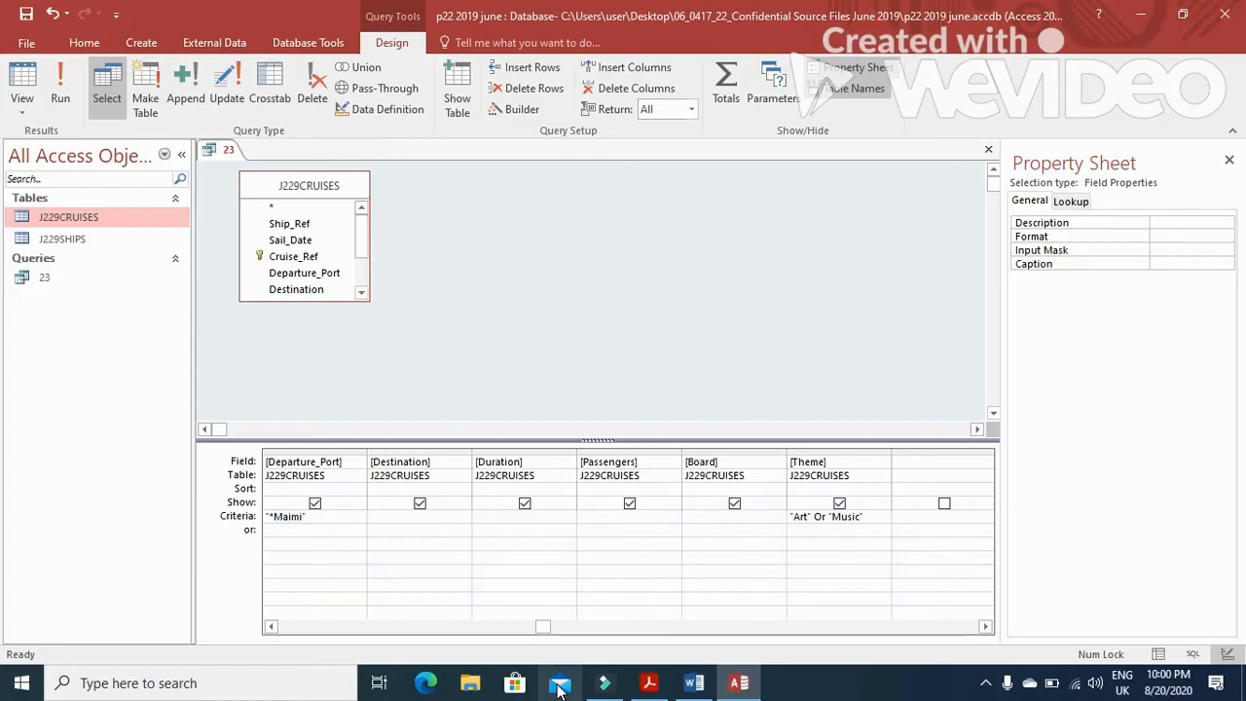
{"action": "left_click", "coordinate": [61, 105]}
{"action": "left_click", "coordinate": [25, 18]}
{"action": "left_click", "coordinate": [23, 74]}
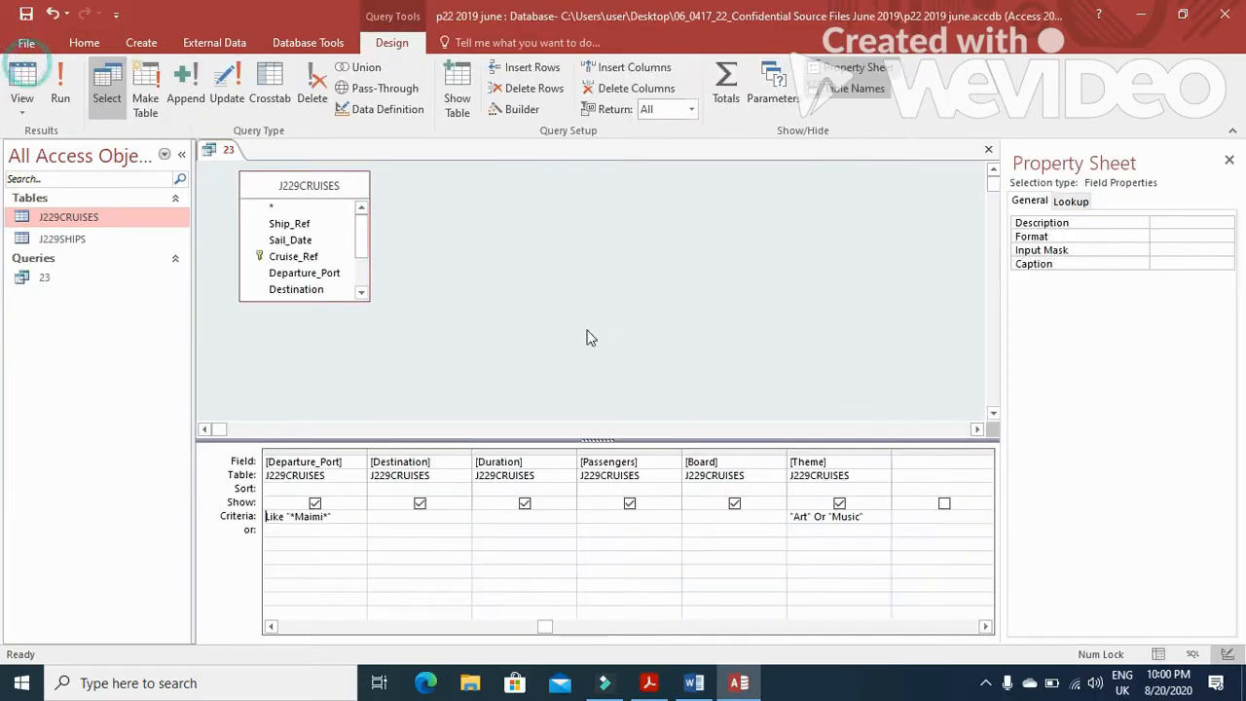
Check the port's spelling in the exam paper, correct the Departure_Port criterion to Like "*Miami*" and run the query.
{"action": "left_click", "coordinate": [649, 682]}
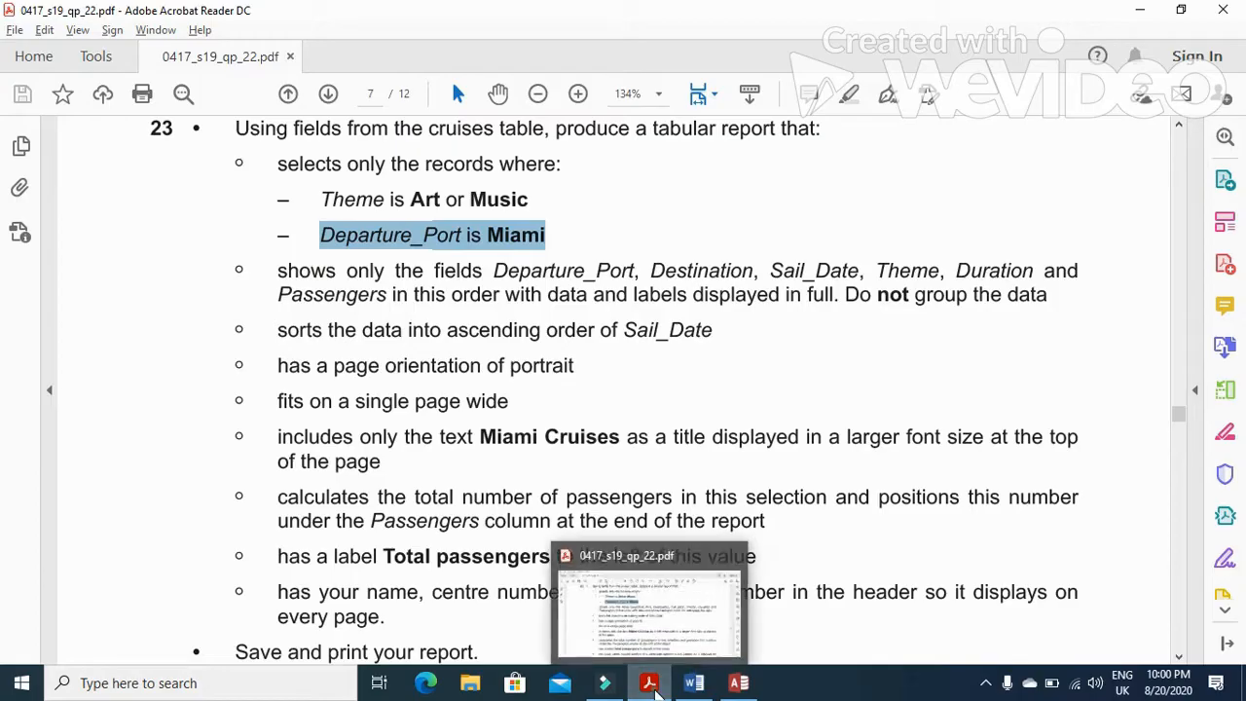
{"action": "left_click", "coordinate": [739, 682]}
{"action": "left_click", "coordinate": [309, 516]}
{"action": "key", "text": "BackSpace"}
{"action": "key", "text": "BackSpace"}
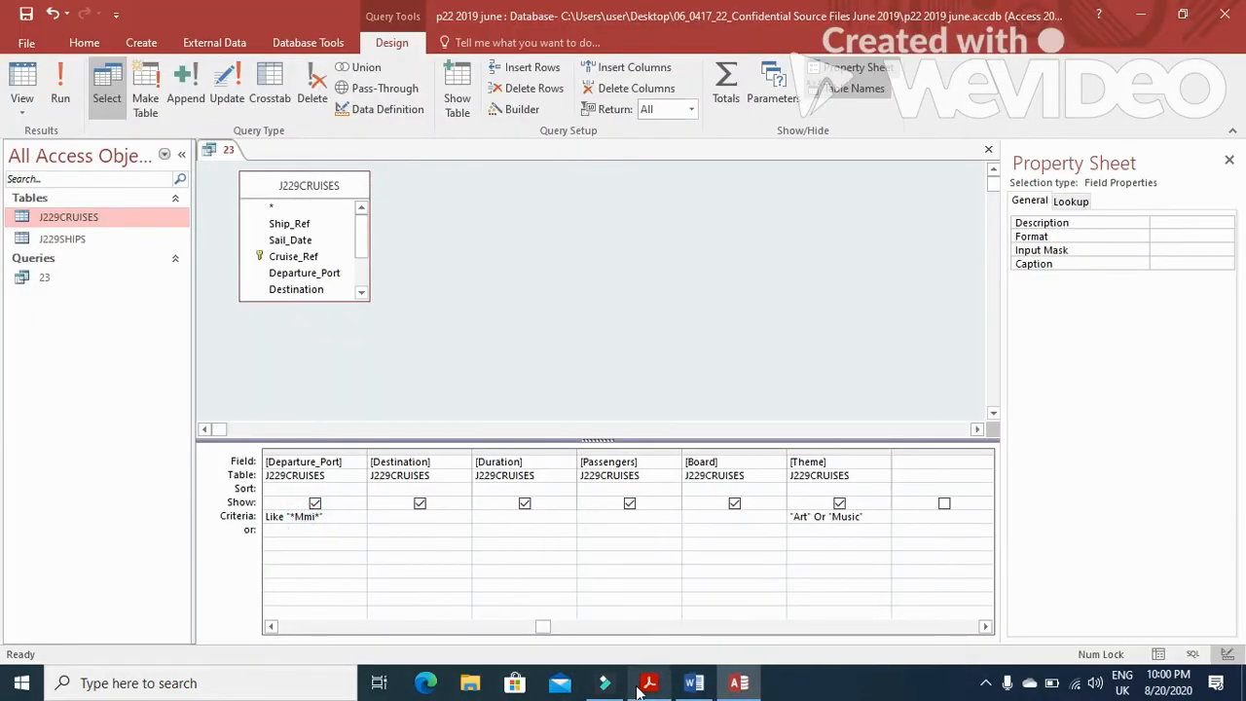
{"action": "left_click", "coordinate": [60, 85]}
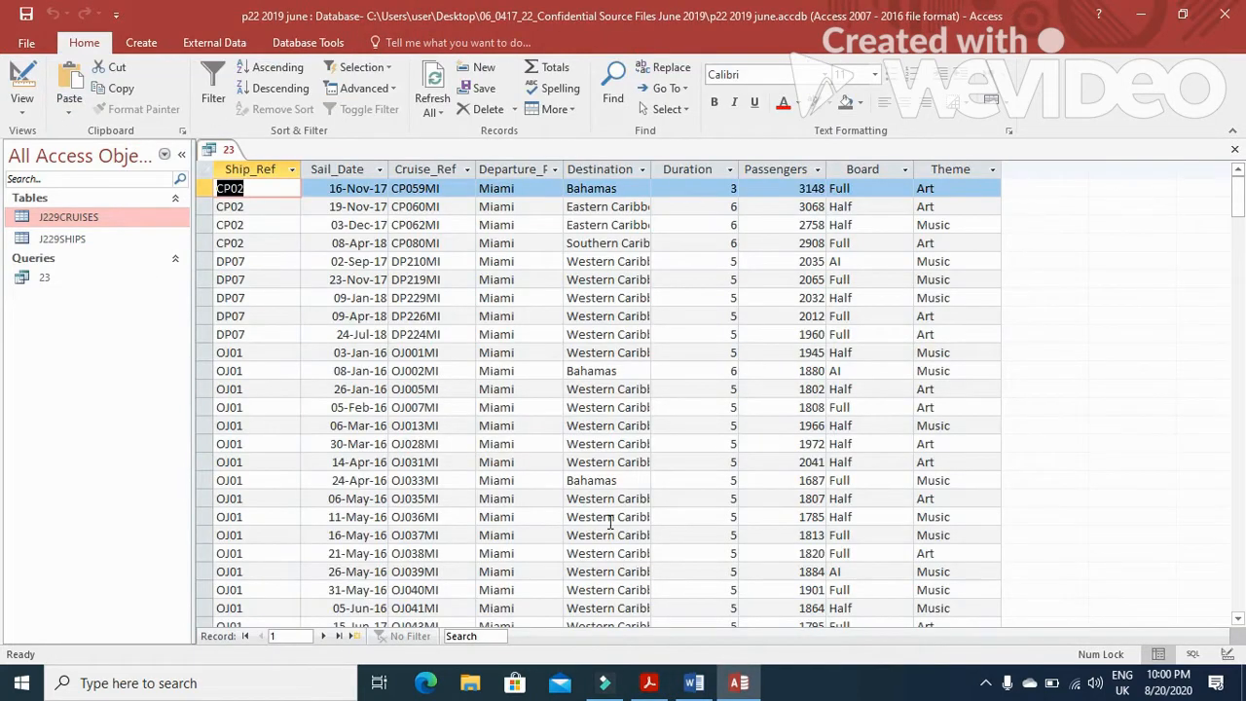
{"action": "left_click", "coordinate": [21, 86]}
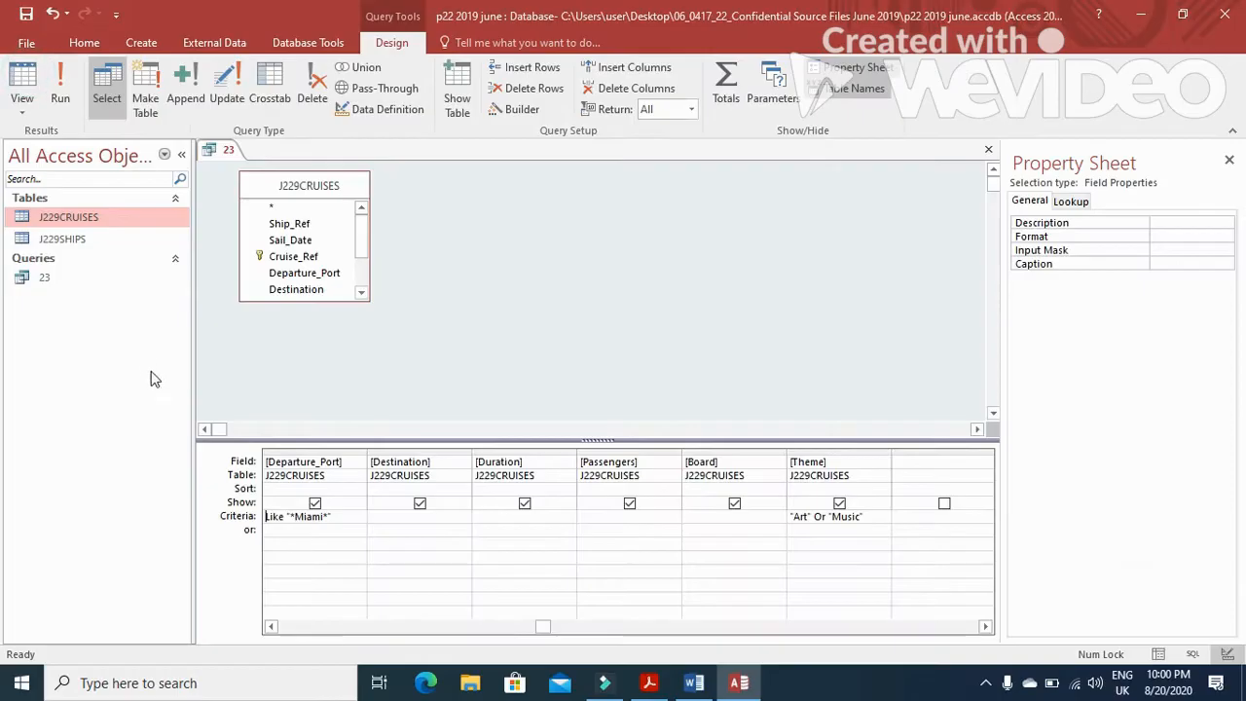
Reduce the Departure_Port criterion to plain Miami without wildcards, run the query and return to its design.
{"action": "left_click", "coordinate": [290, 516]}
{"action": "key", "text": "Delete"}
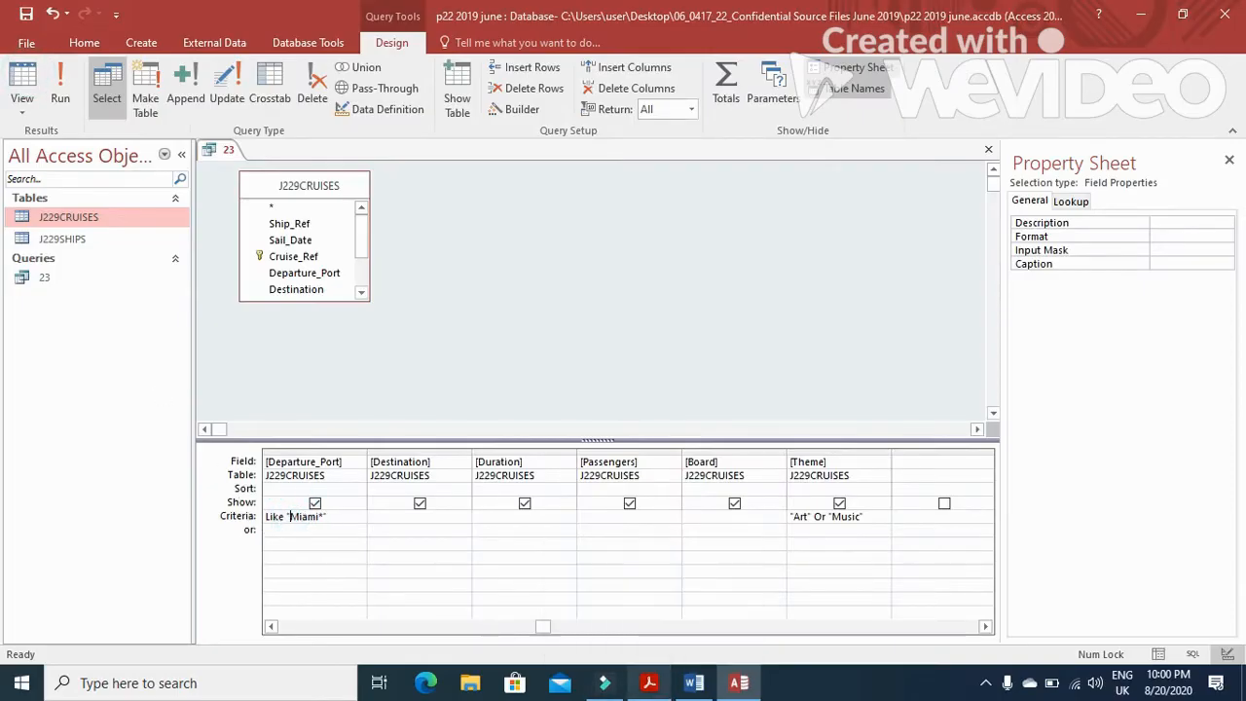
{"action": "key", "text": "BackSpace"}
{"action": "key", "text": "BackSpace"}
{"action": "key", "text": "BackSpace"}
{"action": "key", "text": "BackSpace"}
{"action": "left_click", "coordinate": [44, 12]}
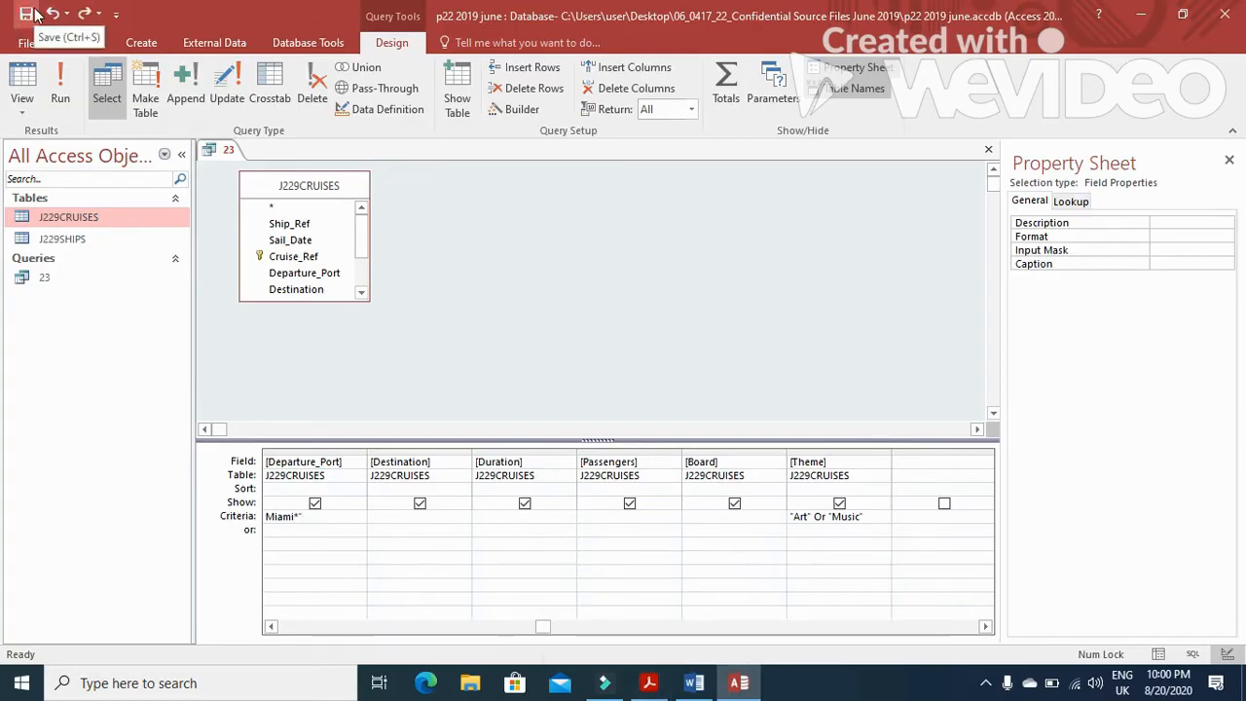
{"action": "left_click", "coordinate": [83, 14]}
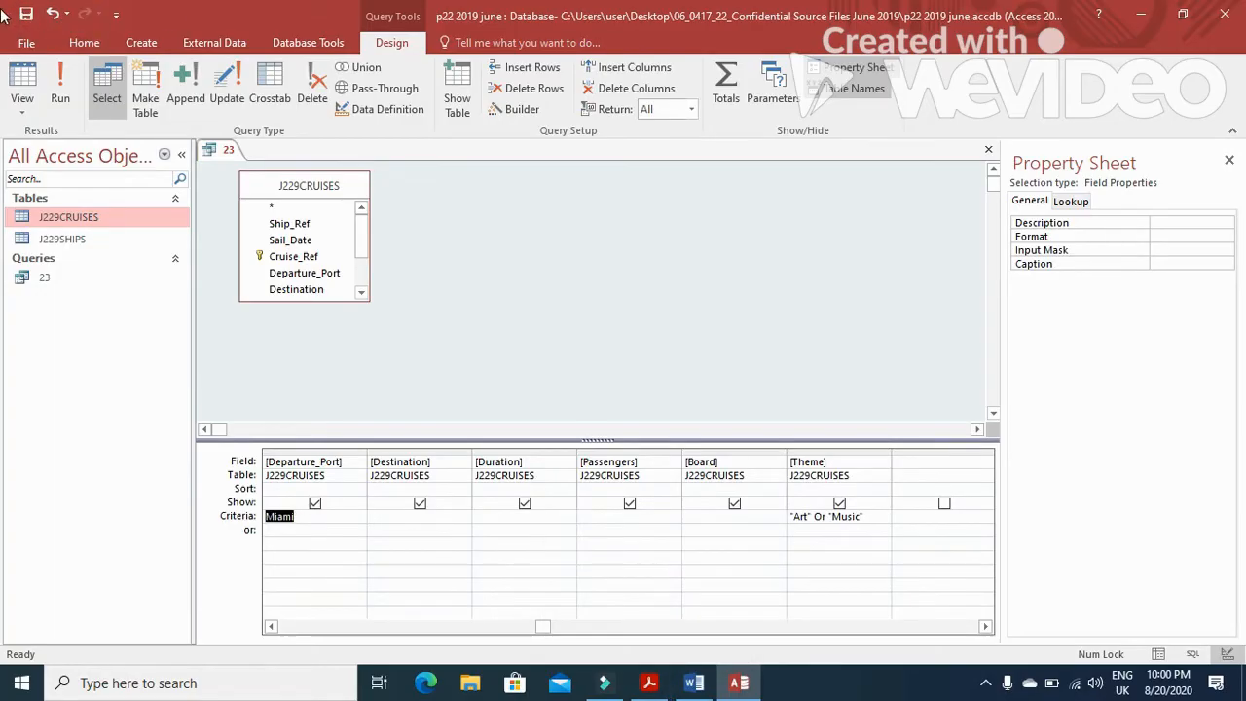
{"action": "left_click", "coordinate": [60, 97]}
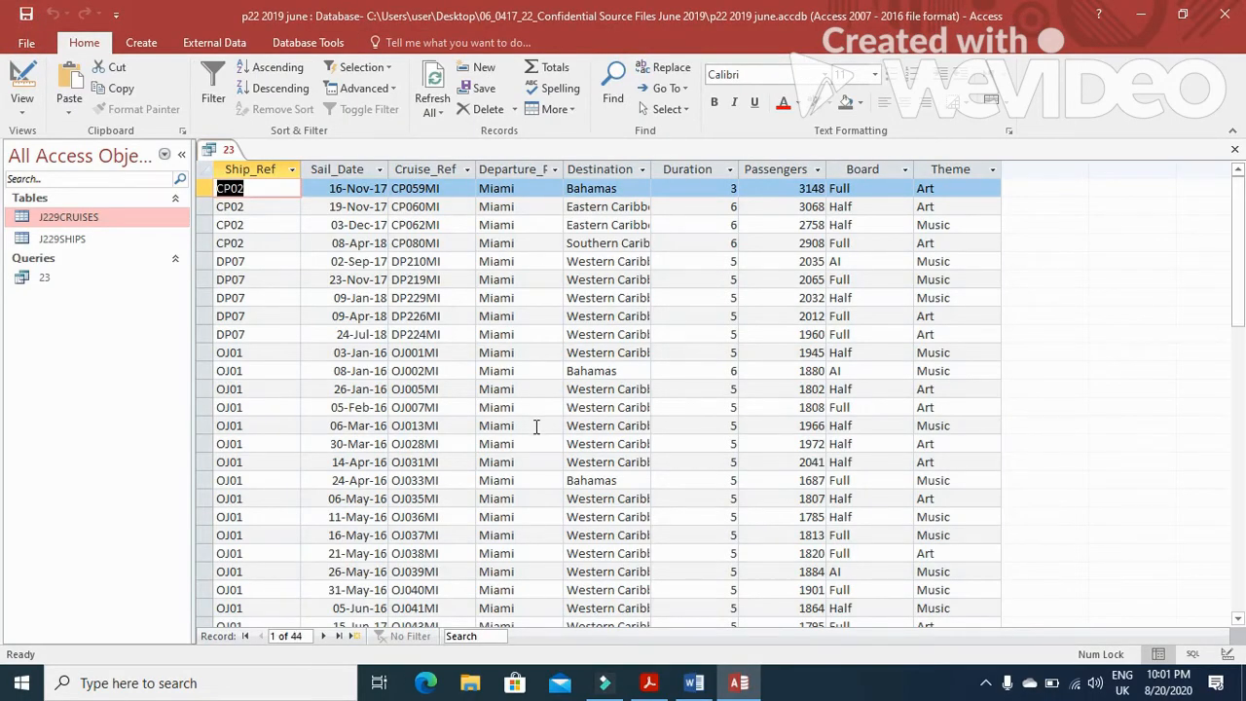
{"action": "left_click", "coordinate": [21, 92]}
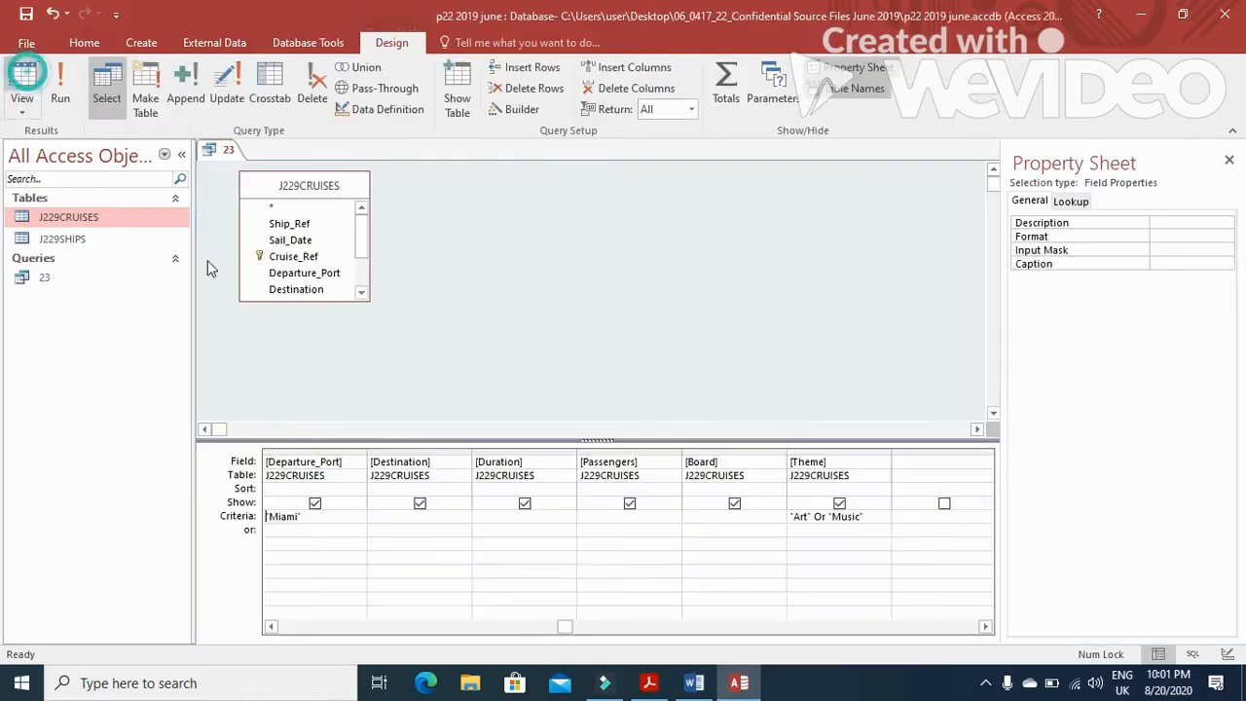
Check task 23 in the exam paper, close the query design and start the Report Wizard on query 23.
{"action": "left_click", "coordinate": [643, 683]}
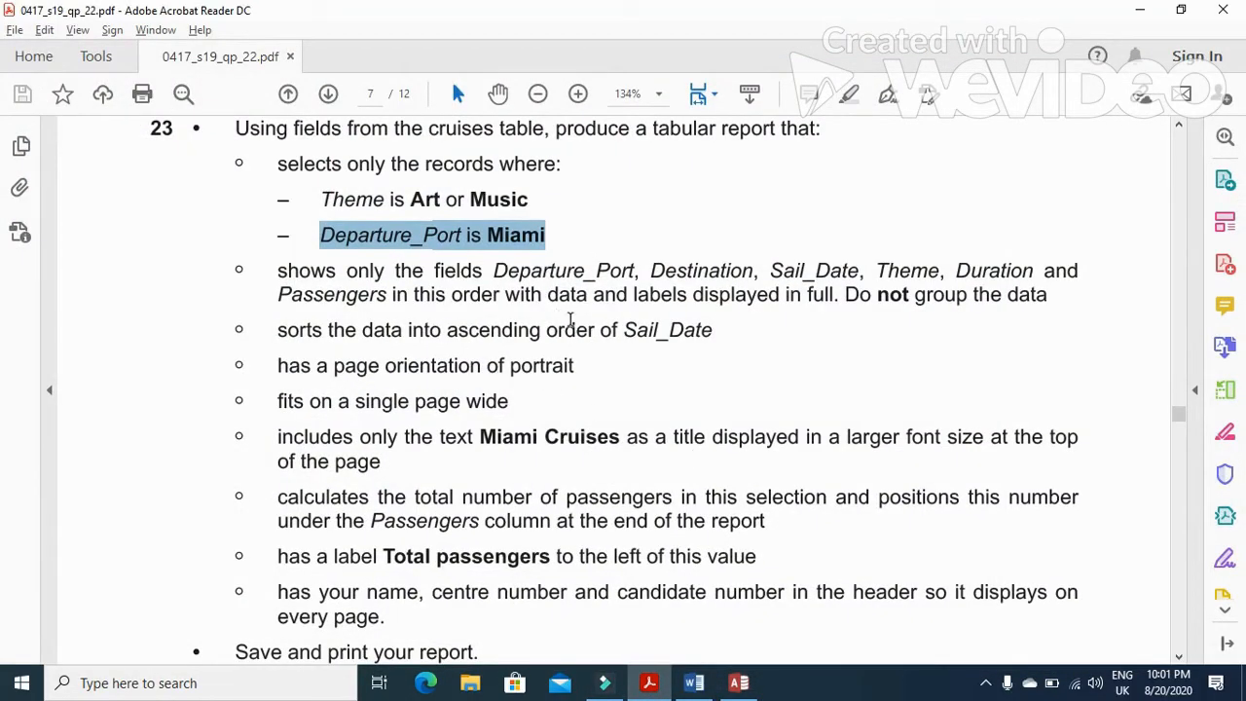
{"action": "left_click", "coordinate": [739, 682]}
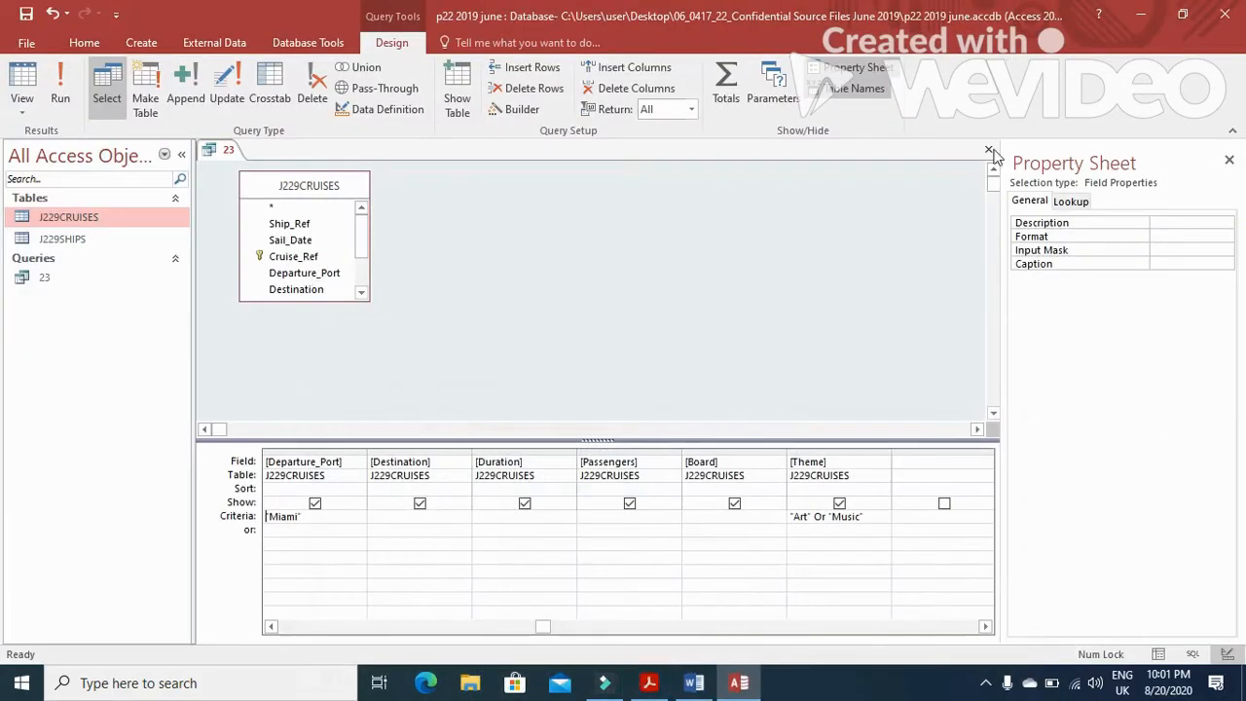
{"action": "left_click", "coordinate": [988, 149]}
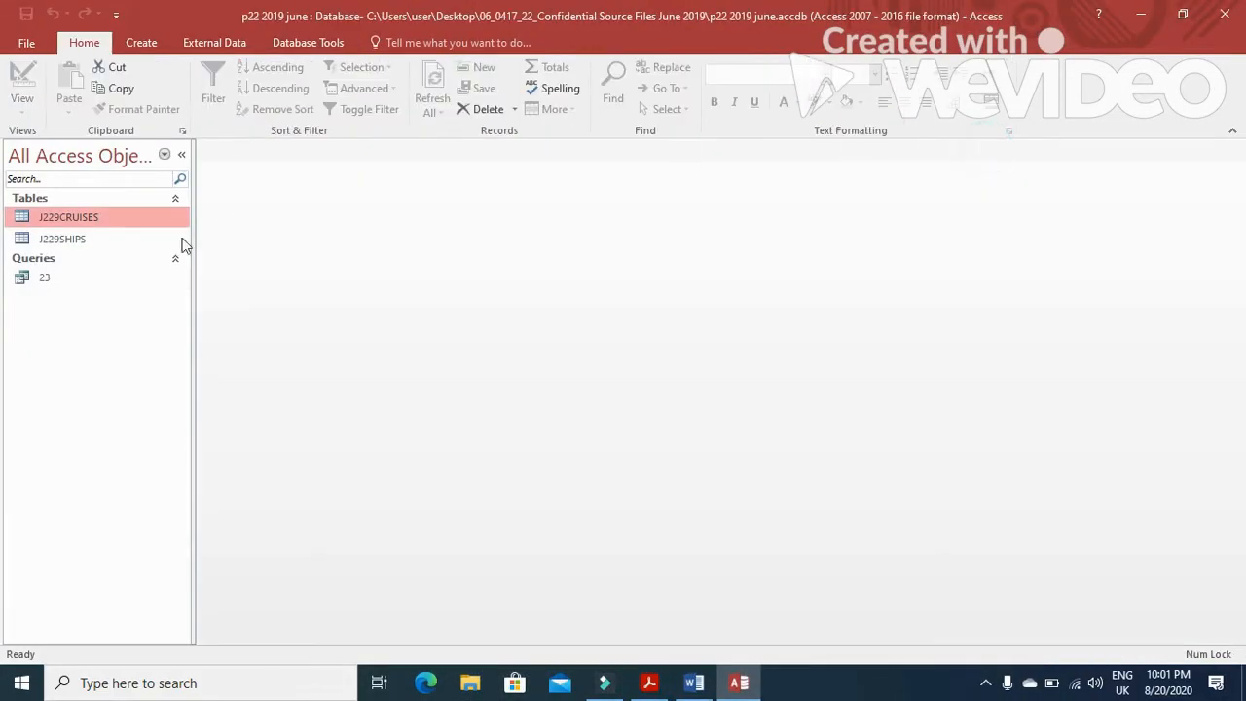
{"action": "left_click", "coordinate": [111, 277]}
{"action": "left_click", "coordinate": [146, 42]}
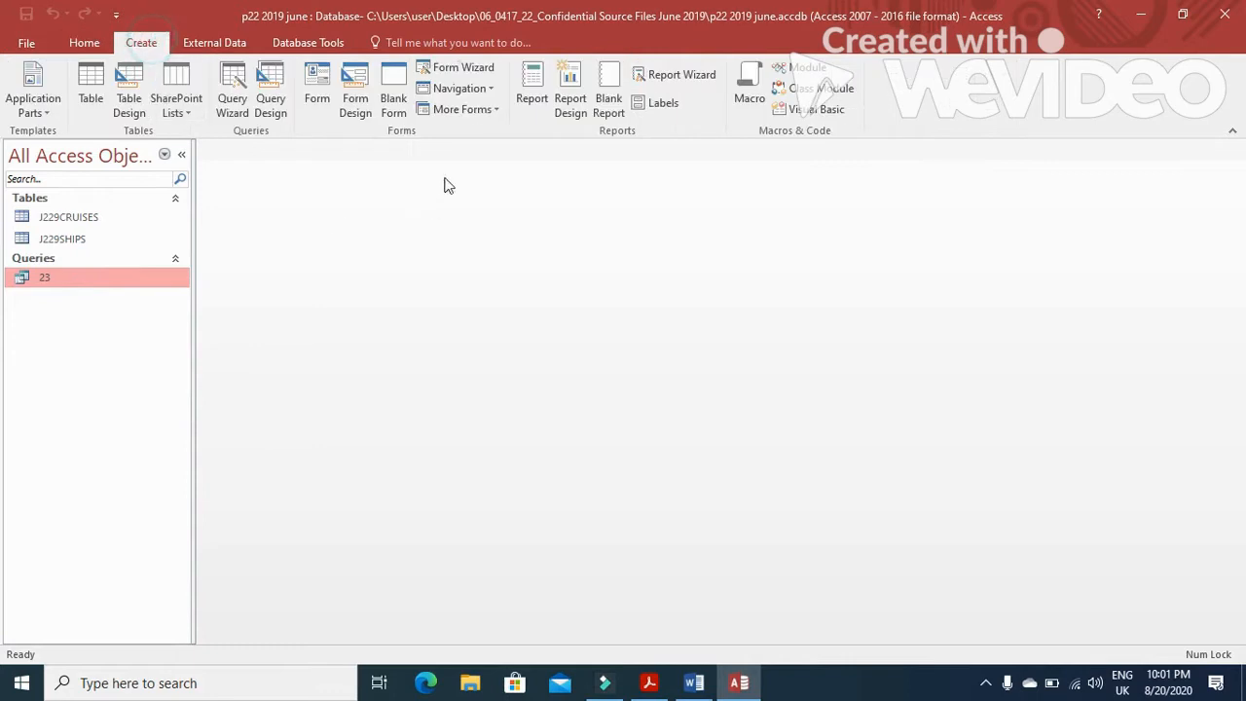
{"action": "left_click", "coordinate": [657, 76]}
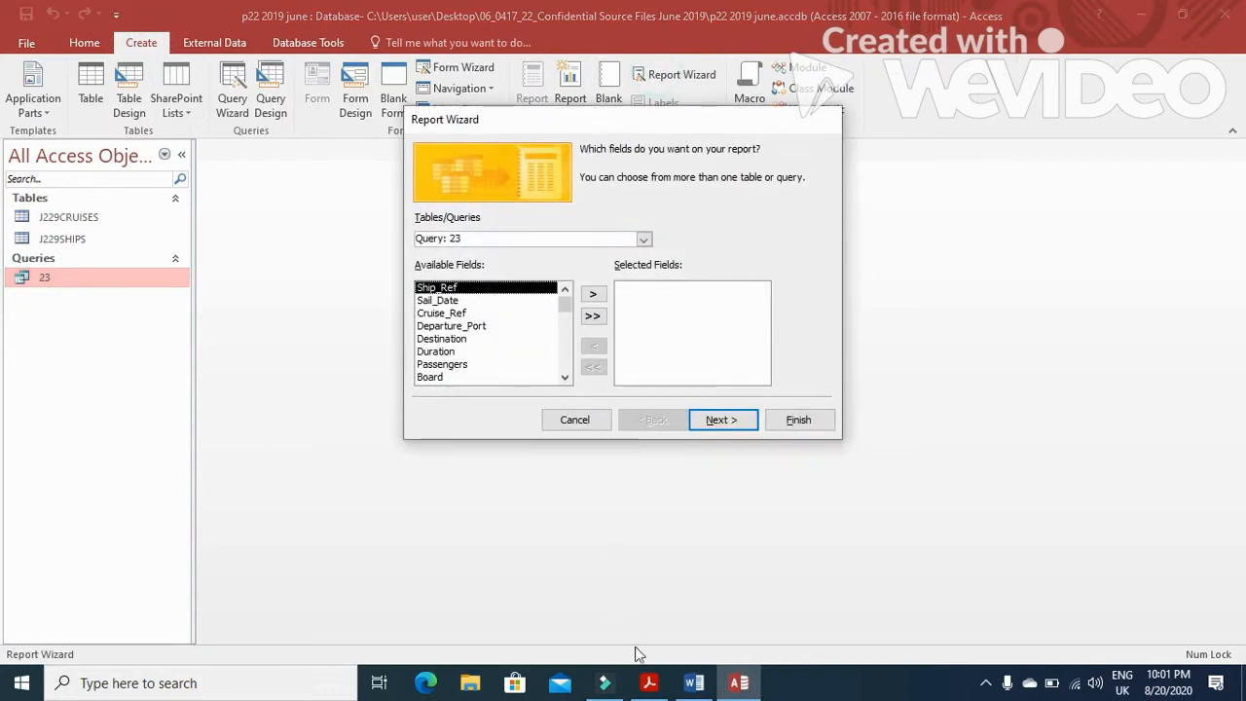
Add the fields Departure_Port, Destination and Sail_Date to the report in the order given by the exam paper.
{"action": "left_click", "coordinate": [649, 682]}
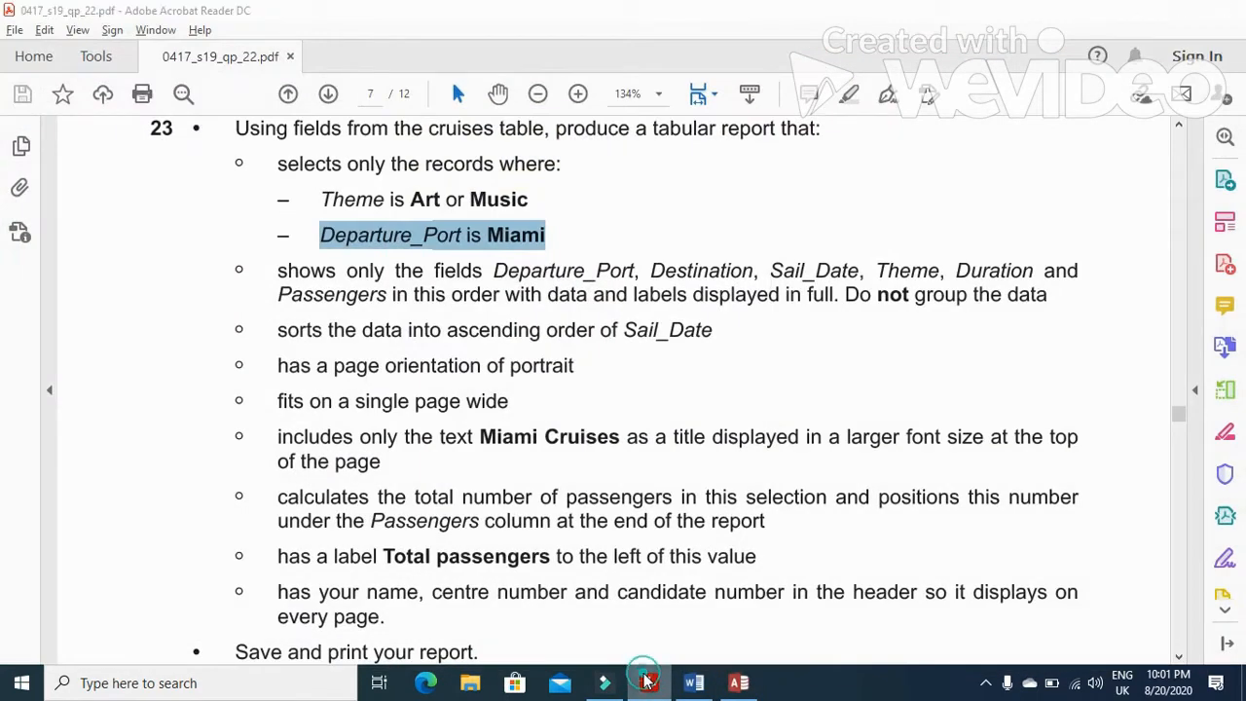
{"action": "left_click", "coordinate": [648, 683]}
{"action": "left_click", "coordinate": [475, 329]}
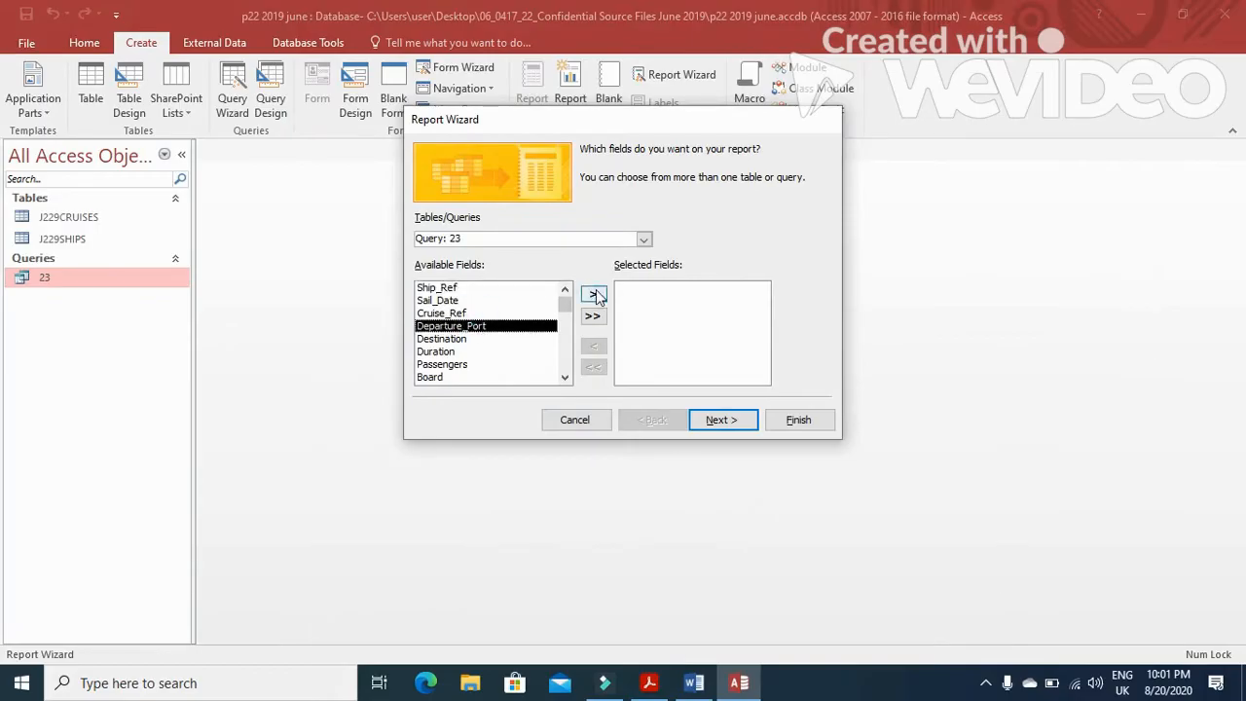
{"action": "left_click", "coordinate": [593, 294]}
{"action": "key", "text": "alt+Tab"}
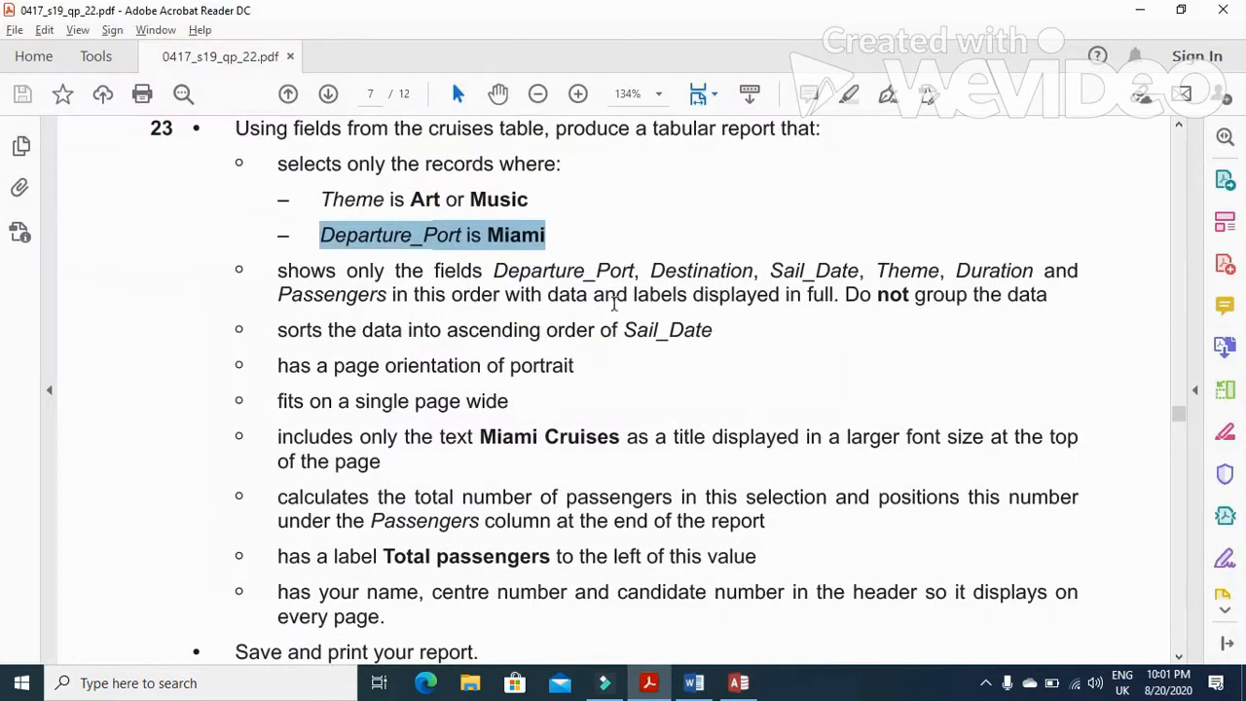
{"action": "key", "text": "alt+Tab"}
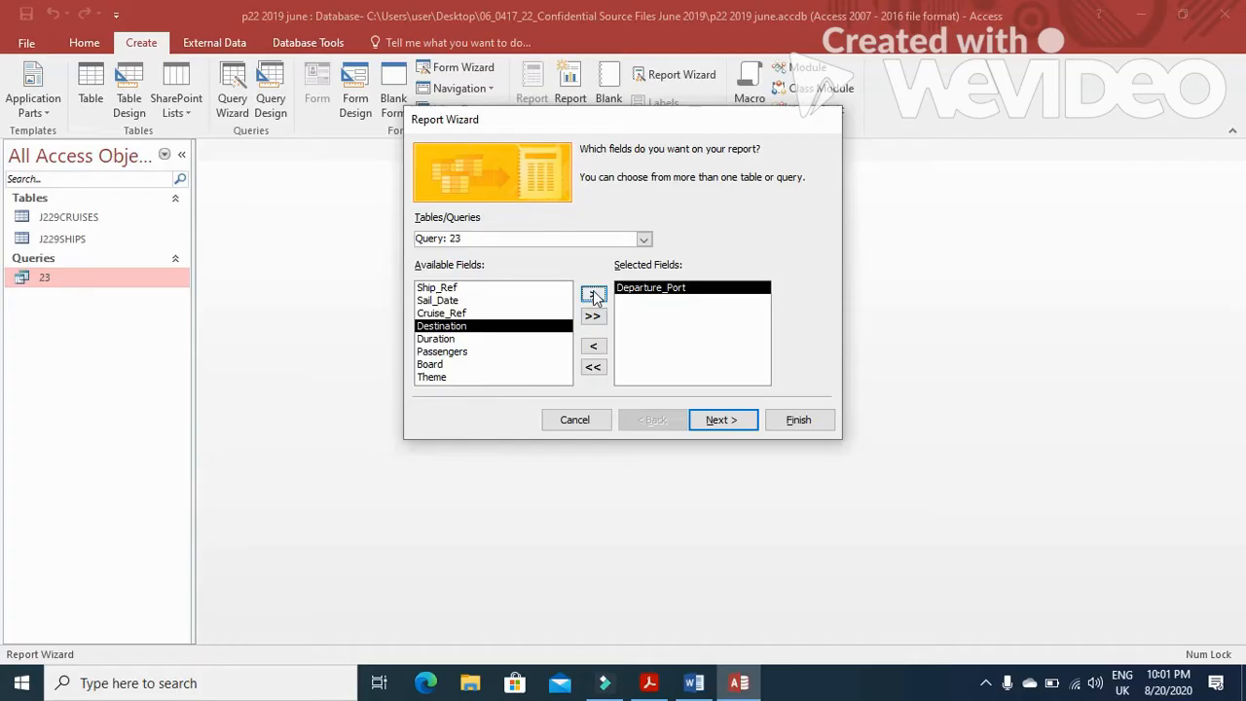
{"action": "left_click", "coordinate": [593, 294]}
{"action": "left_click", "coordinate": [494, 301]}
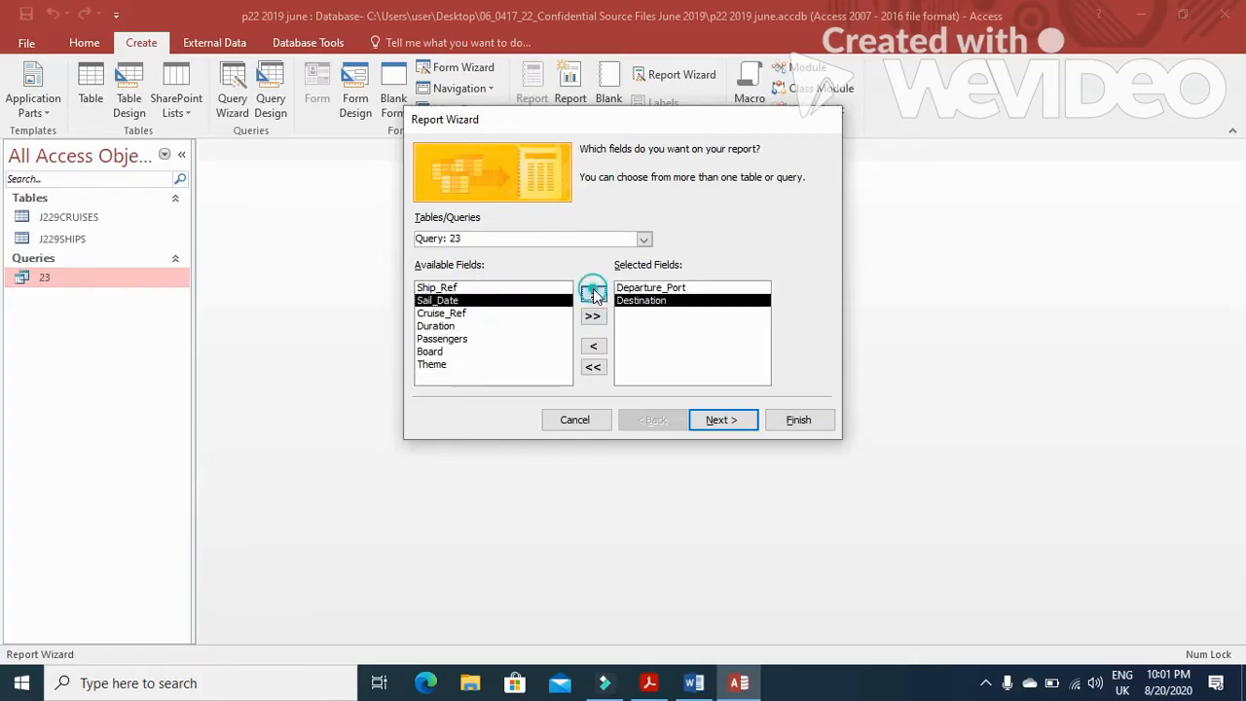
{"action": "left_click", "coordinate": [593, 294]}
Add Theme, Duration and Passengers as the remaining report fields, following the order in the exam paper.
{"action": "key", "text": "alt+Tab"}
{"action": "key", "text": "alt+Tab"}
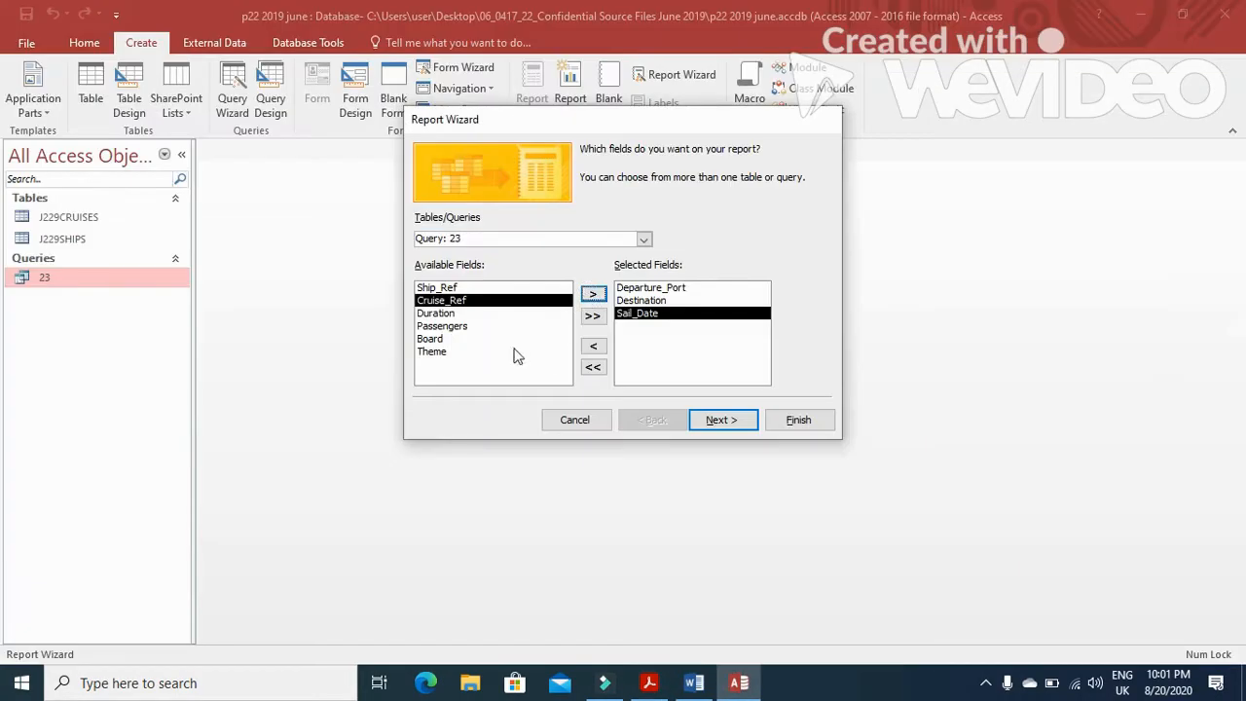
{"action": "left_click", "coordinate": [454, 351]}
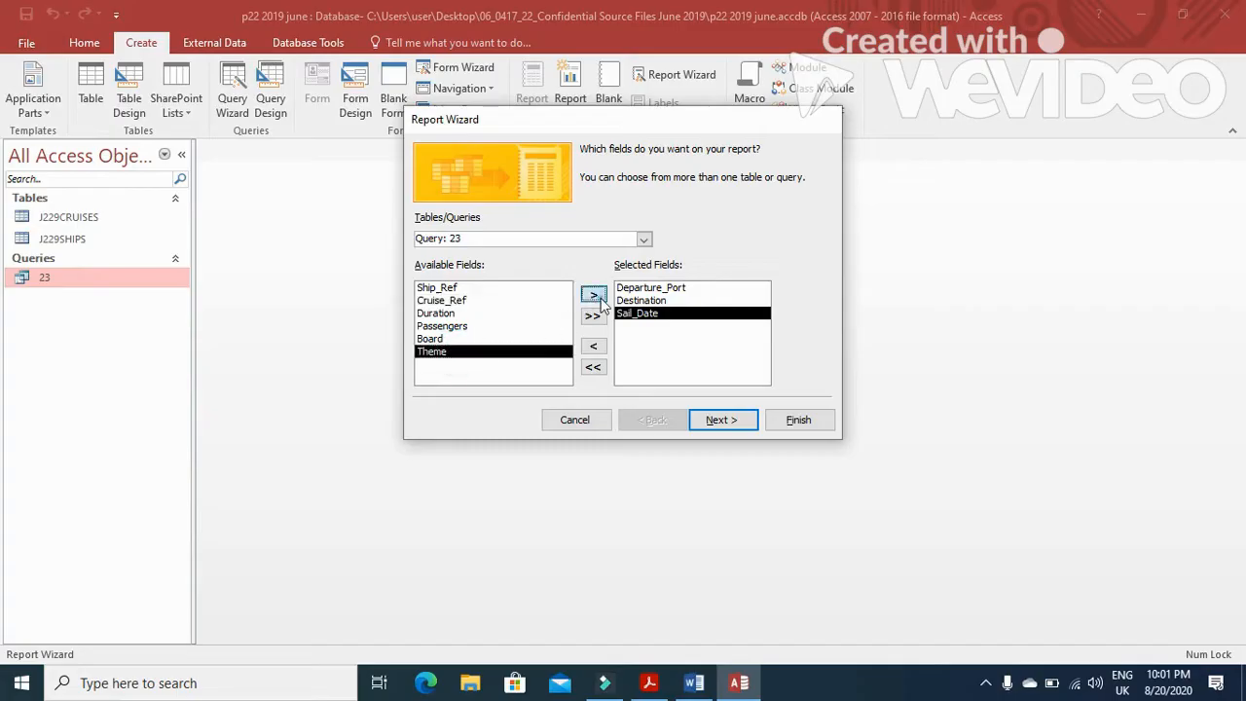
{"action": "left_click", "coordinate": [593, 294]}
{"action": "key", "text": "alt+Tab"}
{"action": "key", "text": "alt+Tab"}
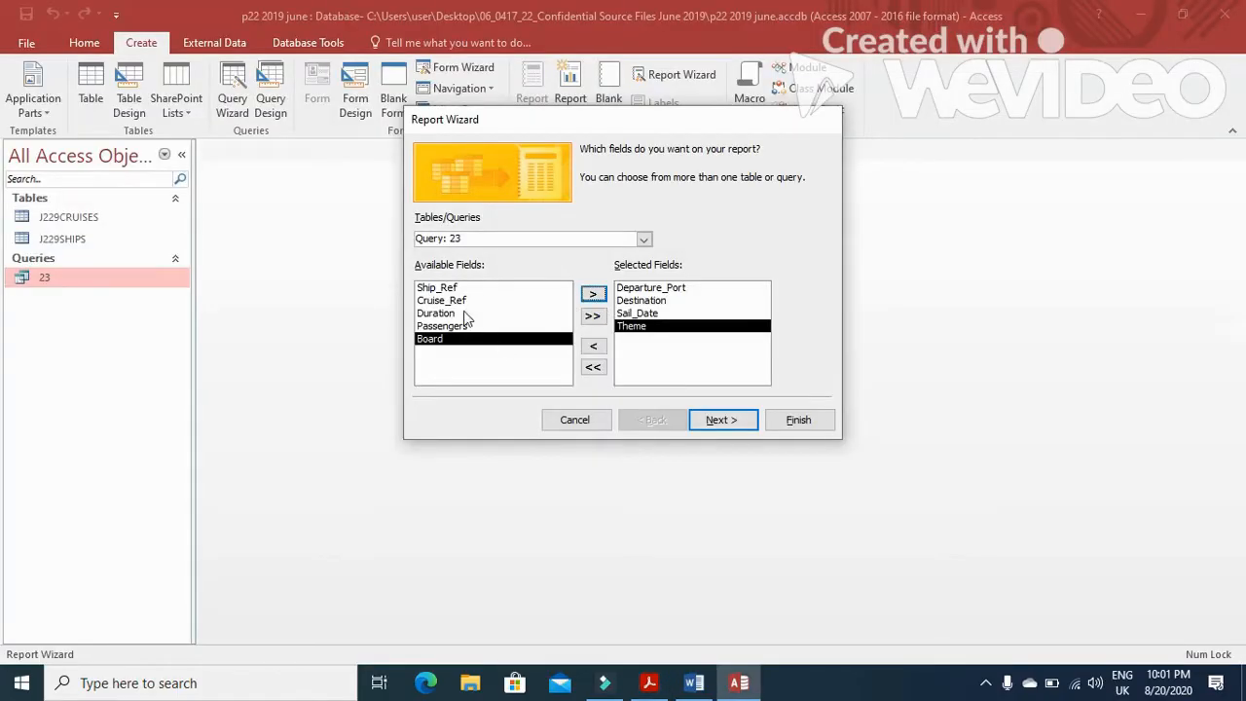
{"action": "left_click", "coordinate": [466, 313]}
{"action": "left_click", "coordinate": [591, 295]}
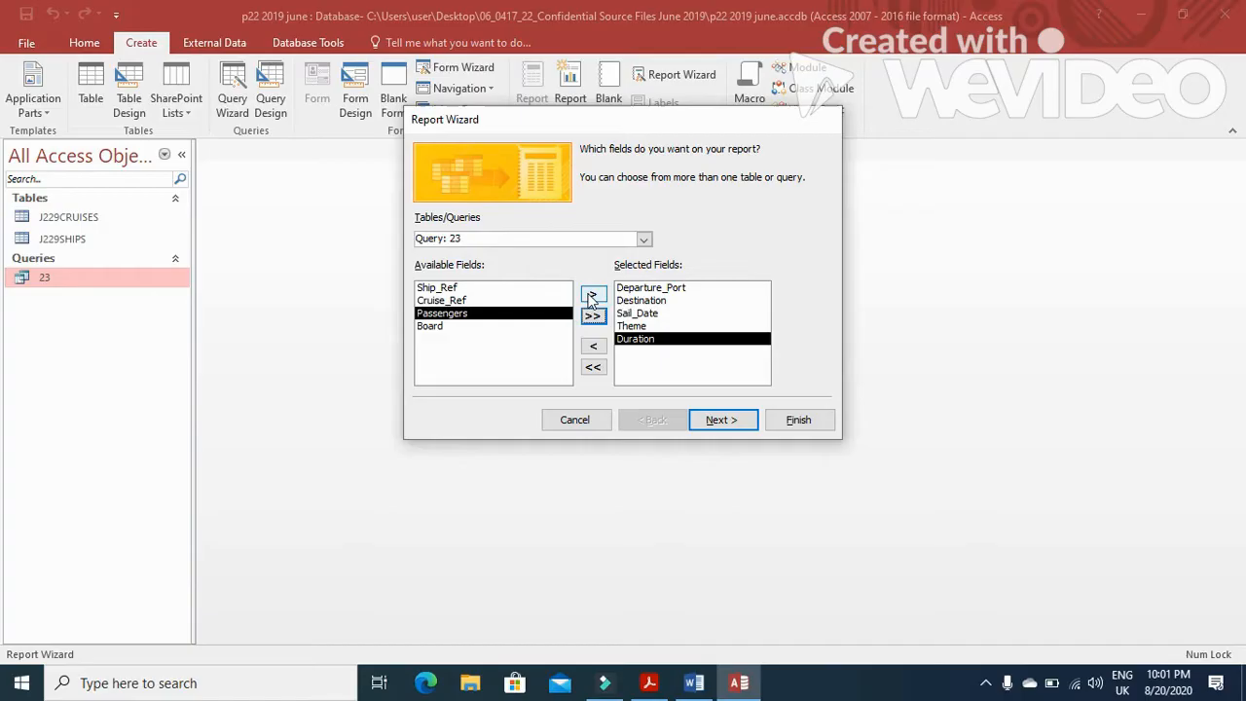
{"action": "key", "text": "alt+Tab"}
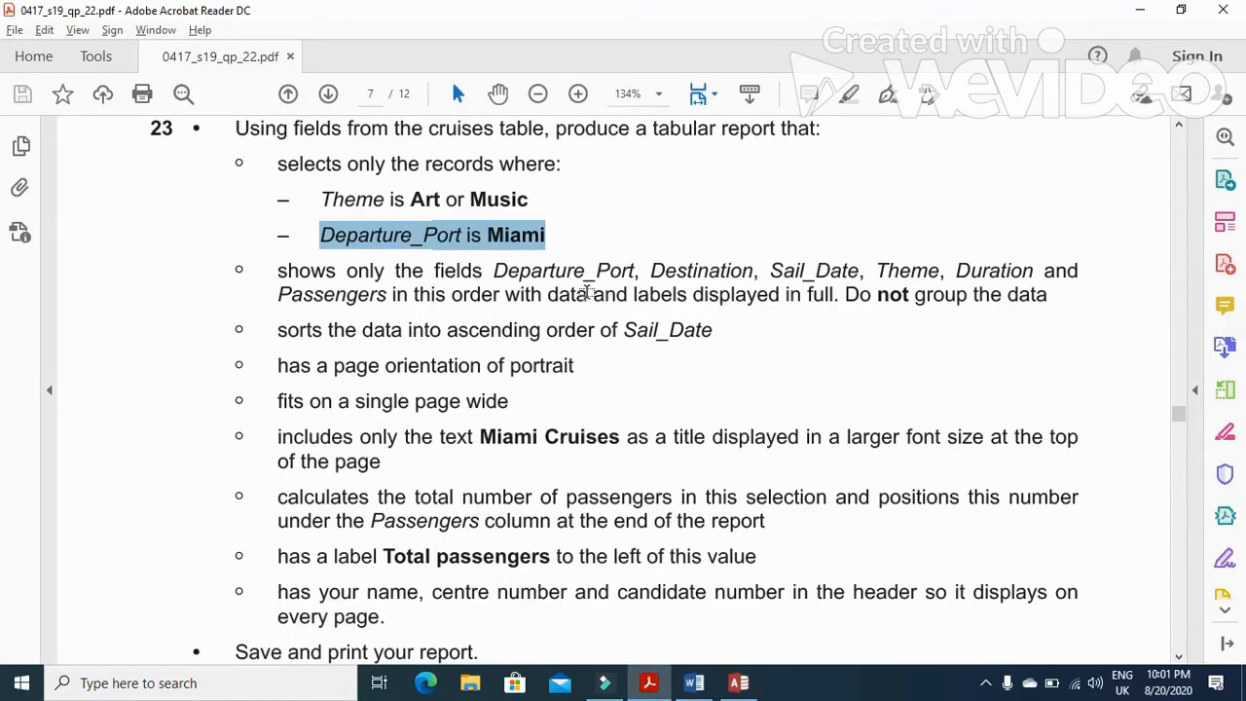
{"action": "key", "text": "alt+Tab"}
{"action": "left_click", "coordinate": [592, 294]}
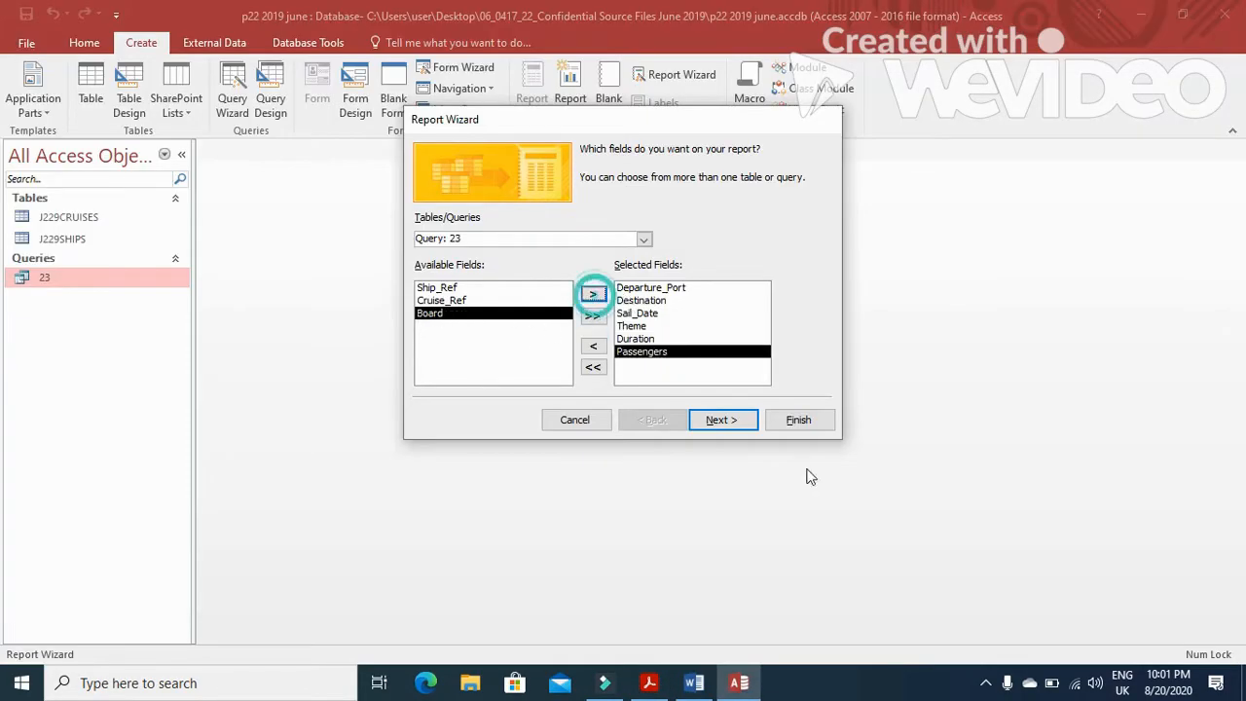
Skip grouping, check the sorting requirement in the exam paper and sort the report by Sail_Date in ascending order.
{"action": "left_click", "coordinate": [723, 420]}
{"action": "left_click", "coordinate": [725, 422]}
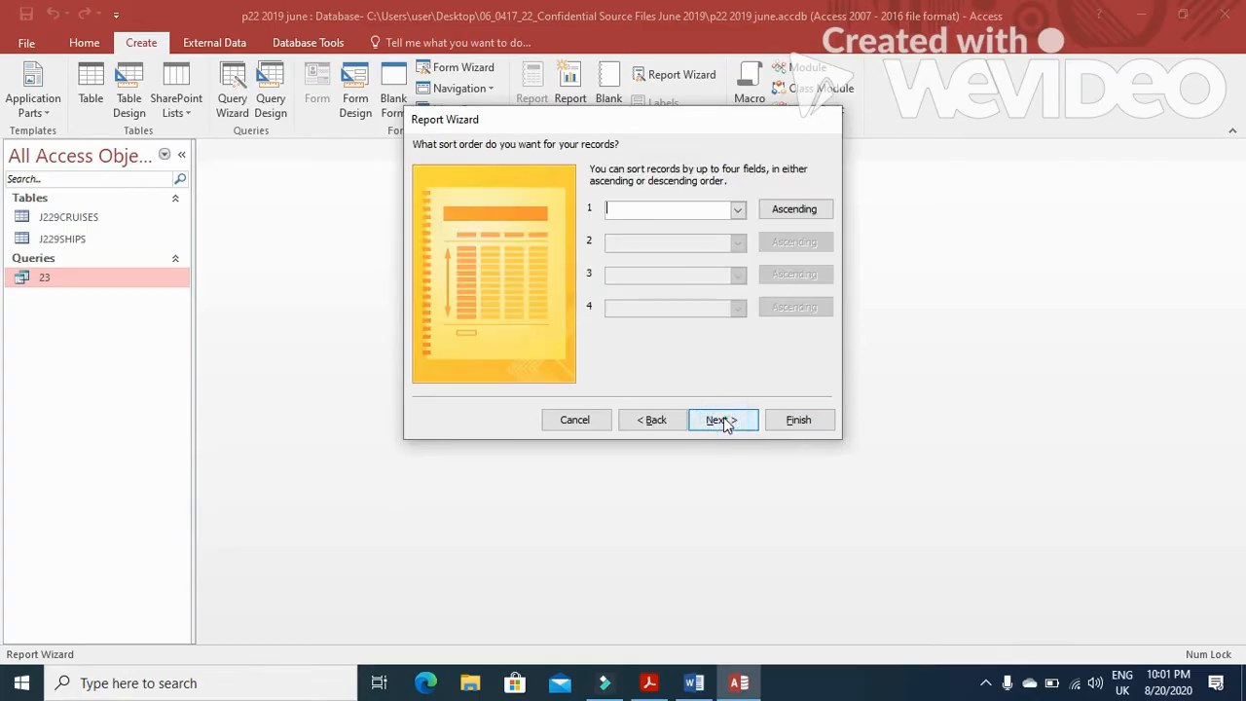
{"action": "key", "text": "alt+Tab"}
{"action": "left_click_drag", "start_coordinate": [277, 329], "coordinate": [721, 334]}
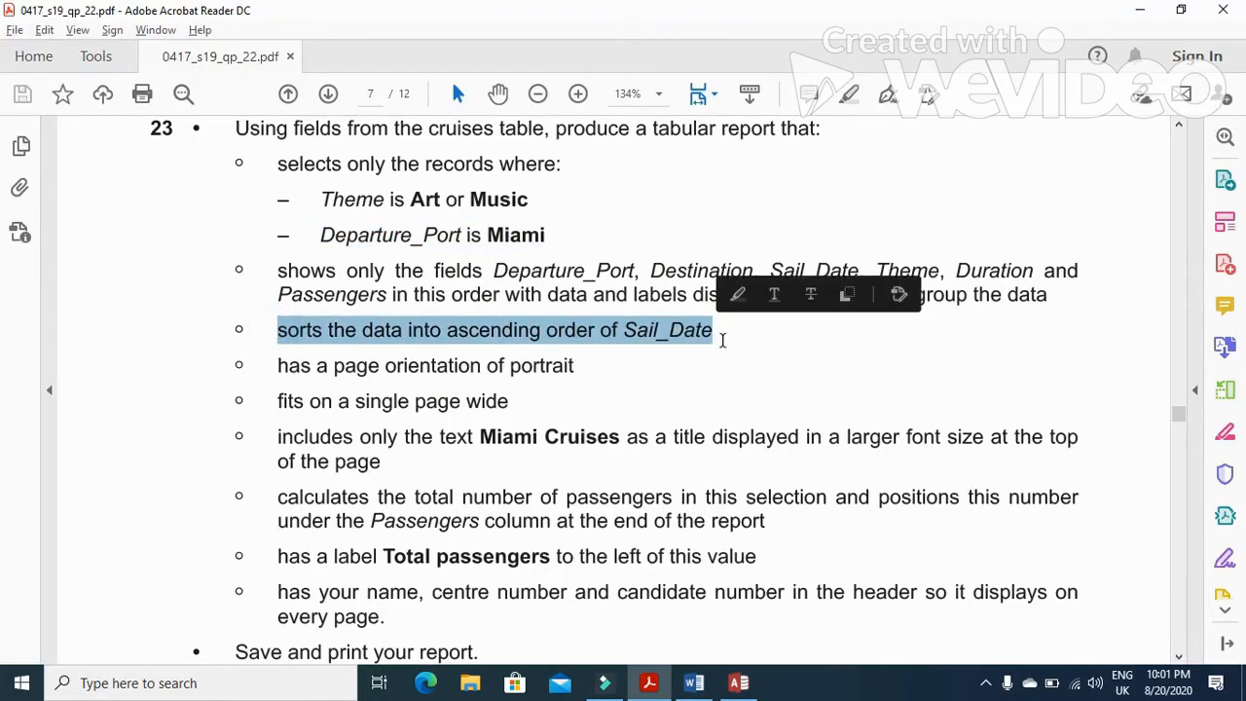
{"action": "key", "text": "alt+Tab"}
{"action": "left_click", "coordinate": [738, 210]}
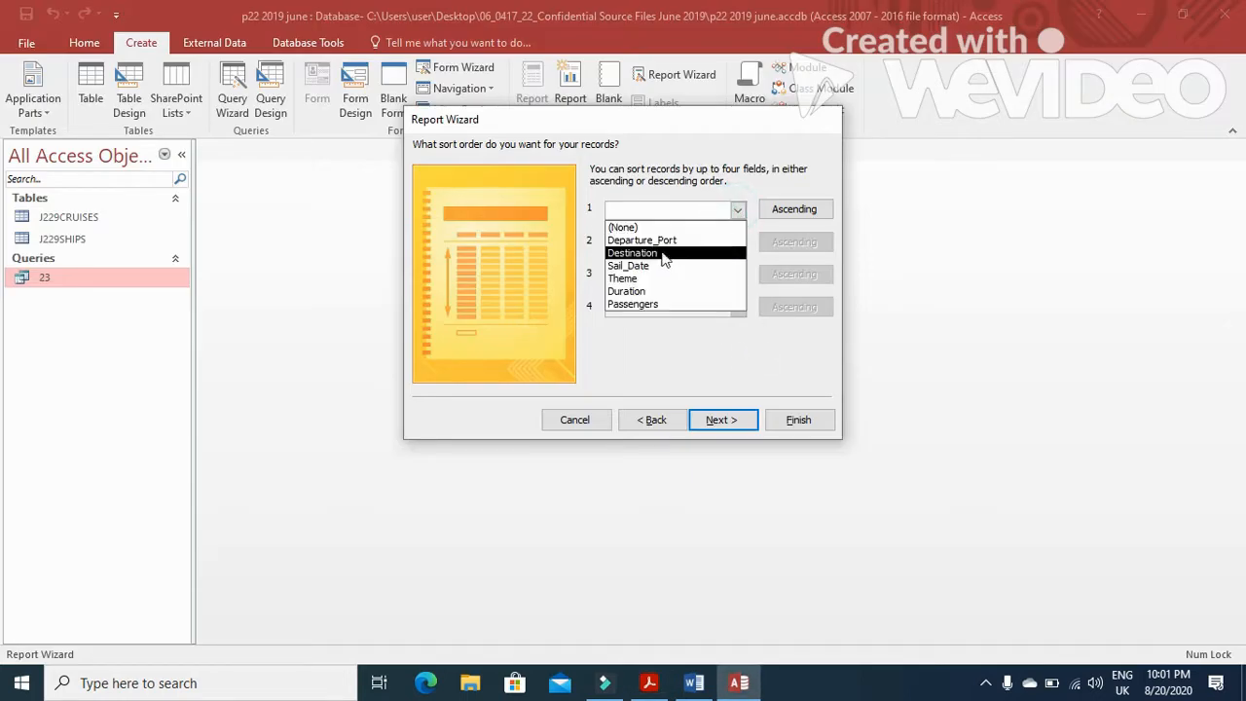
{"action": "left_click", "coordinate": [658, 266]}
{"action": "left_click", "coordinate": [719, 420]}
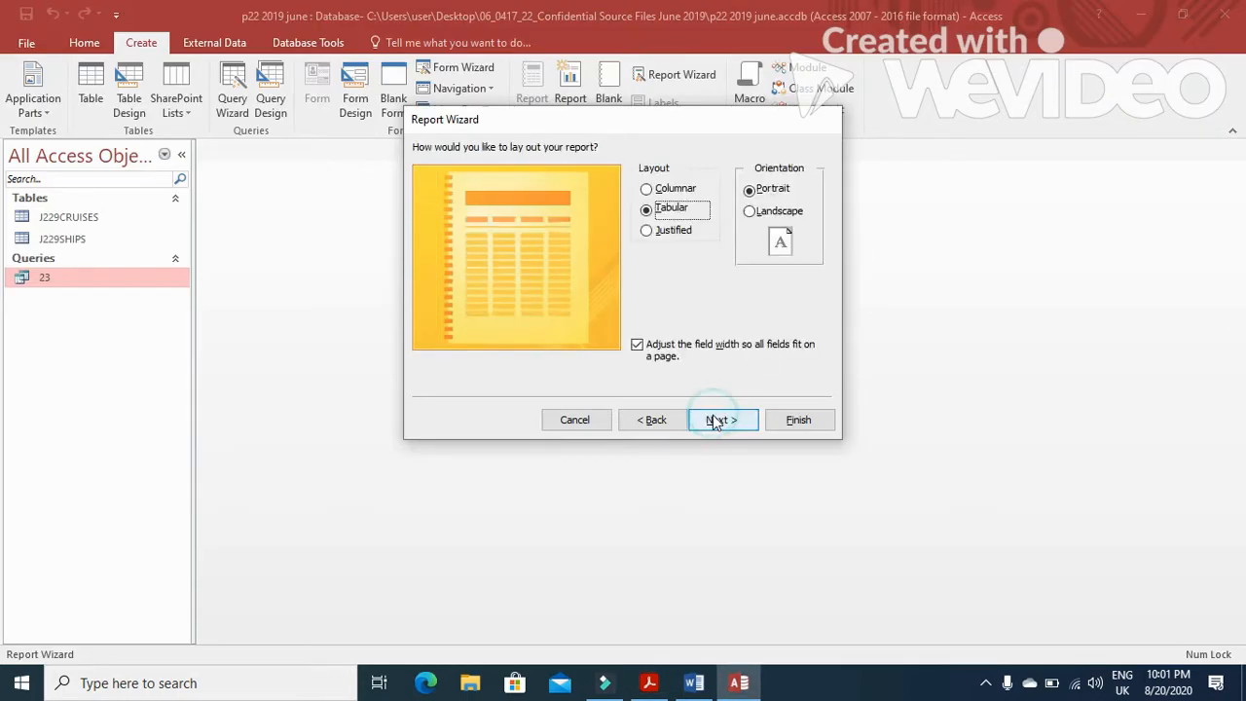
Check the orientation requirement in the exam paper and accept the Tabular layout with Portrait orientation.
{"action": "key", "text": "alt+Tab"}
{"action": "left_click_drag", "start_coordinate": [315, 364], "coordinate": [572, 366]}
{"action": "key", "text": "alt+Tab"}
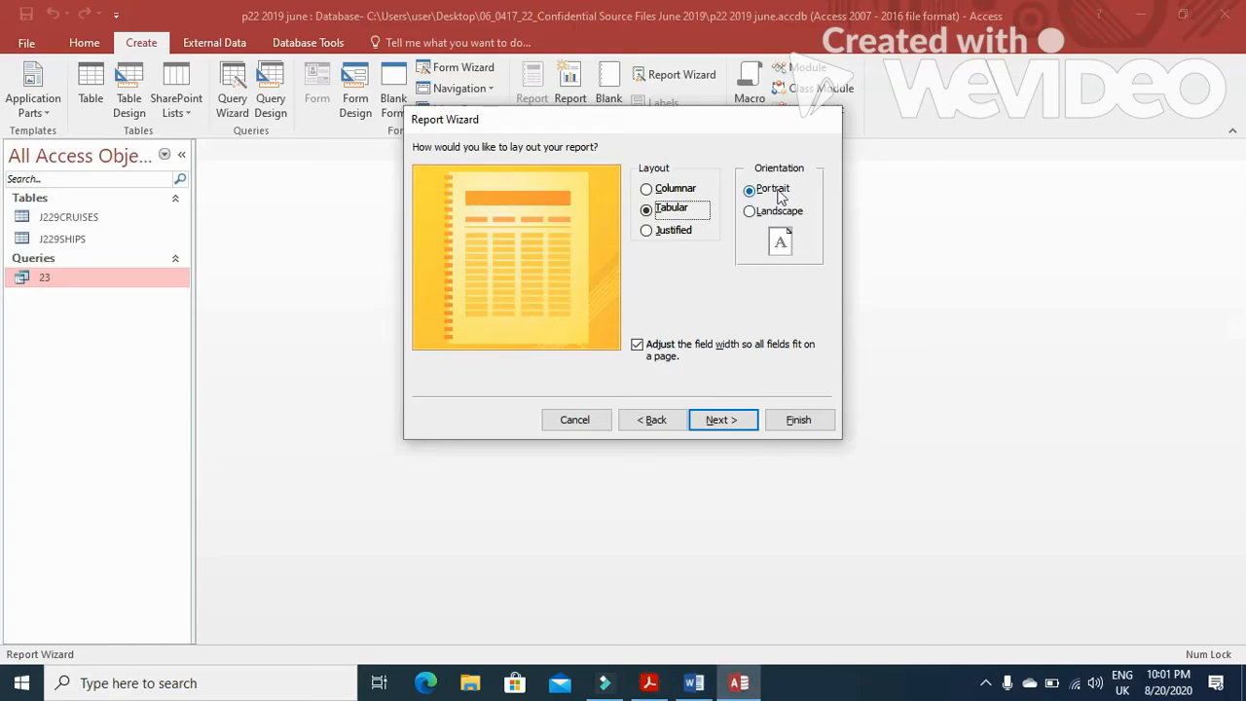
{"action": "left_click", "coordinate": [735, 425]}
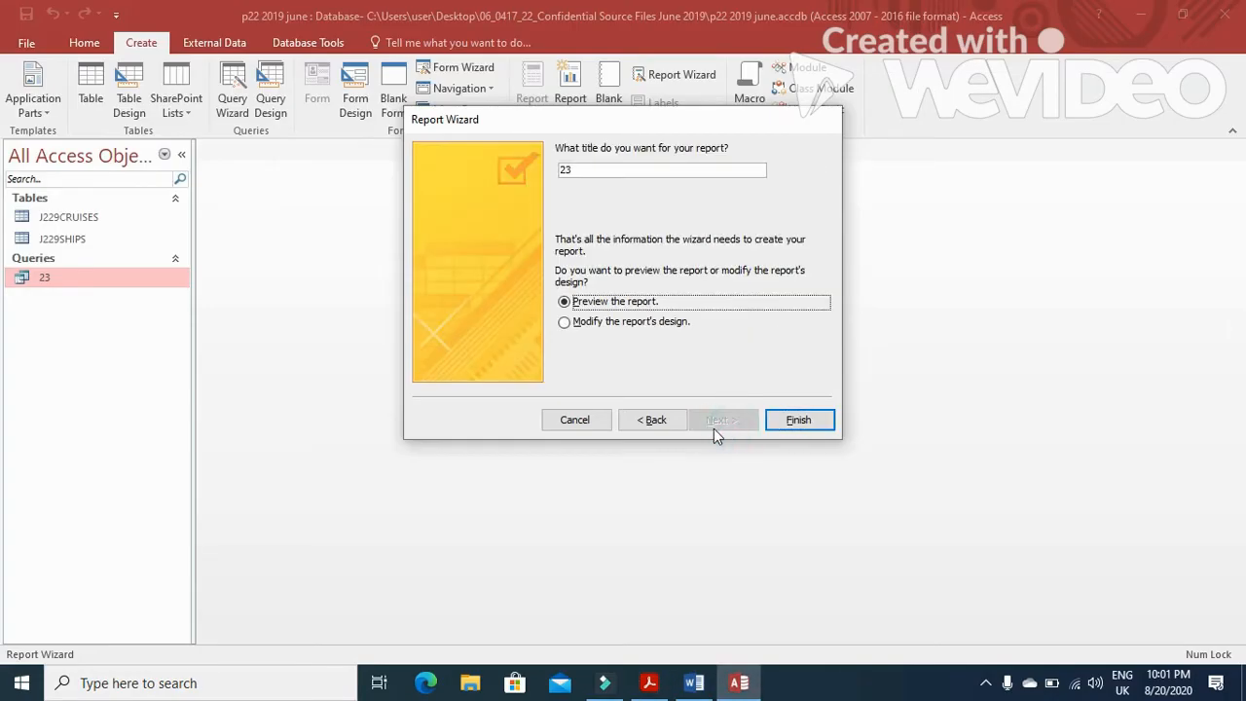
Copy the title Miami Cruises from the exam paper, use it as the report title and generate the report.
{"action": "key", "text": "alt+Tab"}
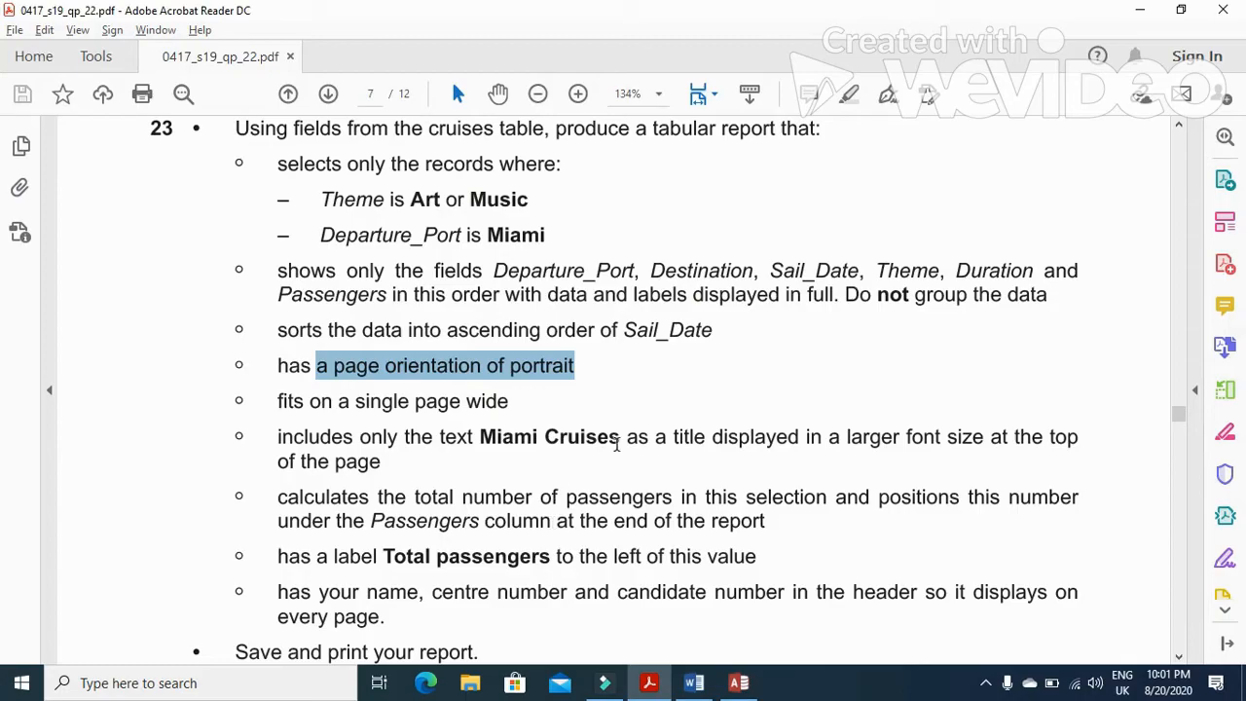
{"action": "left_click_drag", "start_coordinate": [619, 438], "coordinate": [480, 438]}
{"action": "key", "text": "ctrl+c"}
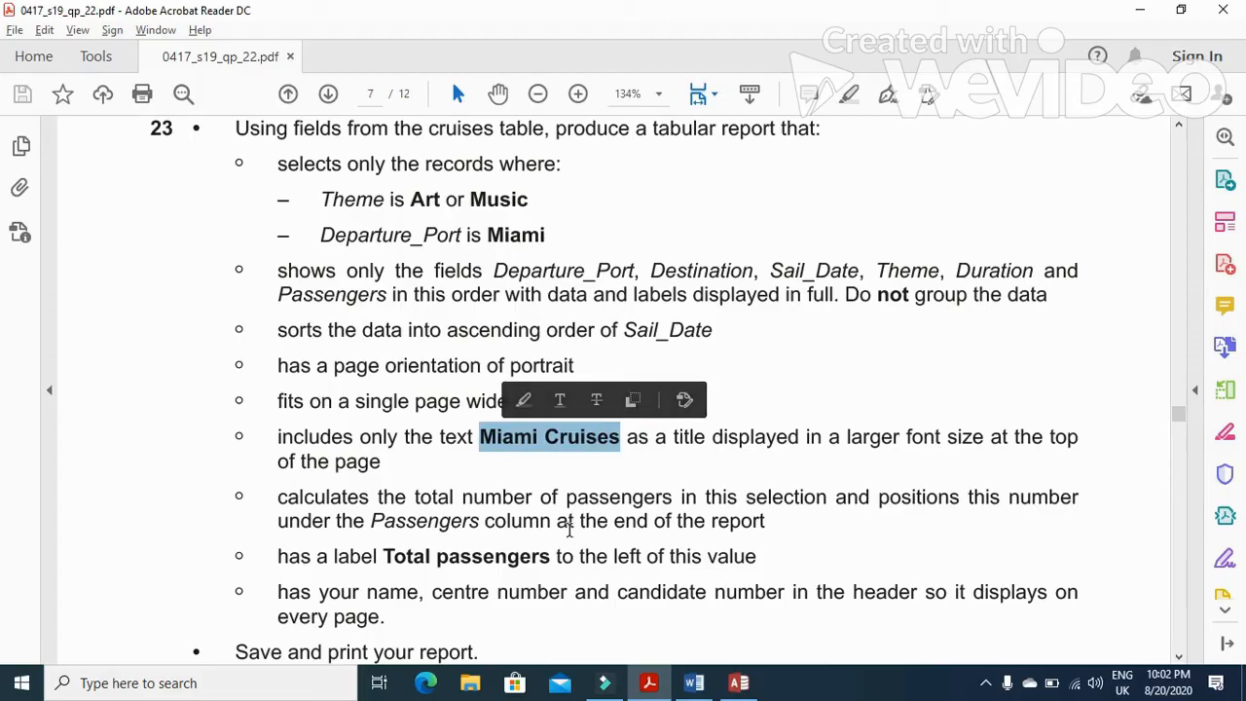
{"action": "key", "text": "alt+Tab"}
{"action": "double_click", "coordinate": [606, 171]}
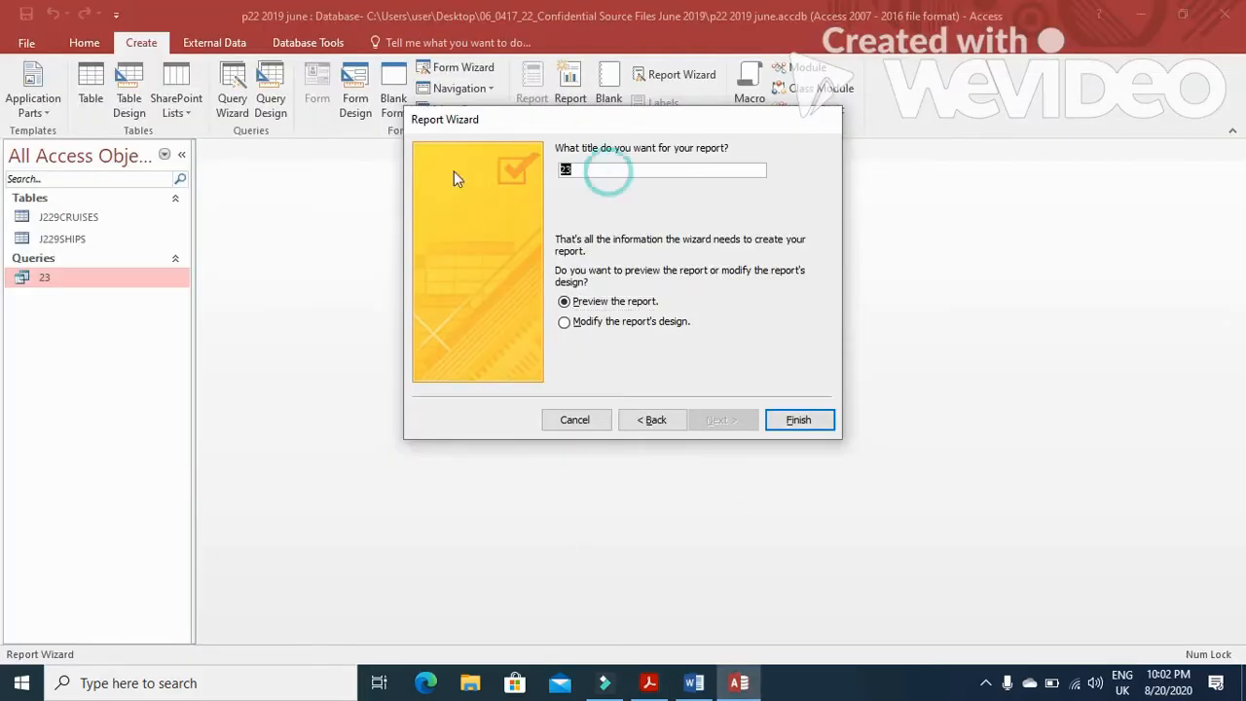
{"action": "key", "text": "ctrl+v"}
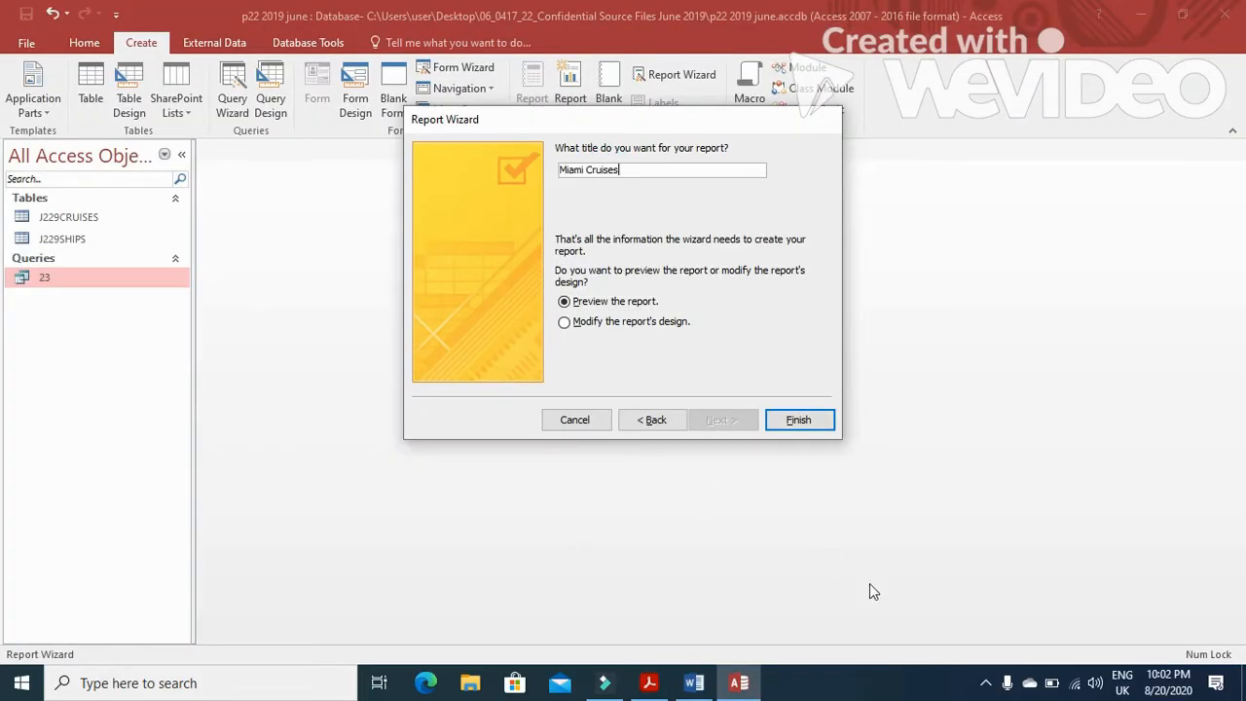
{"action": "left_click", "coordinate": [797, 420]}
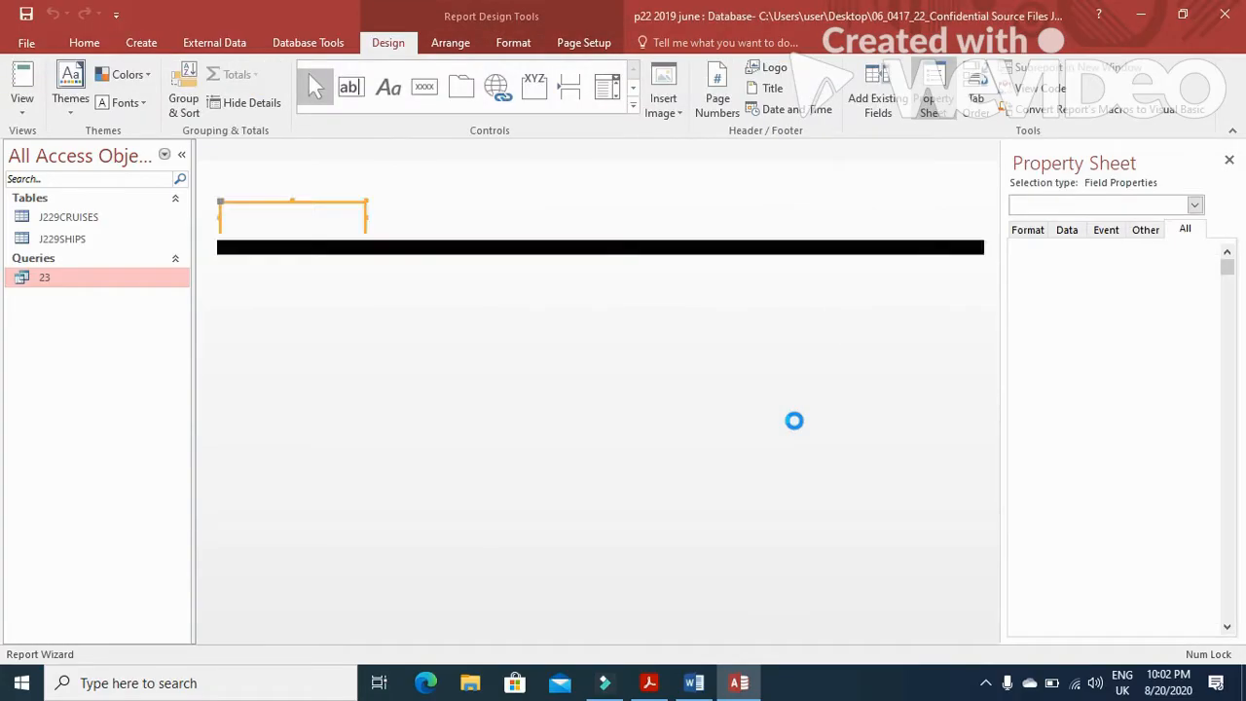
Show the report in Layout View and widen the Sail_Date column leftwards to about 0.66 inches.
{"action": "right_click", "coordinate": [276, 152]}
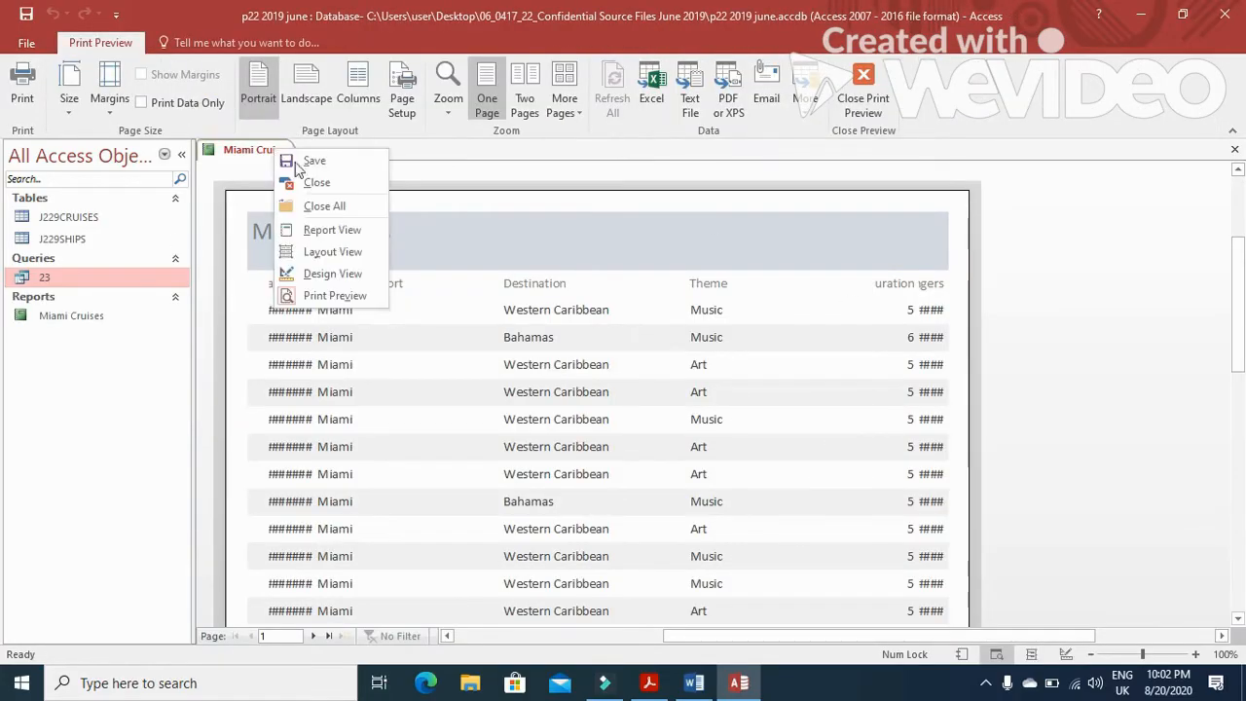
{"action": "left_click", "coordinate": [357, 253]}
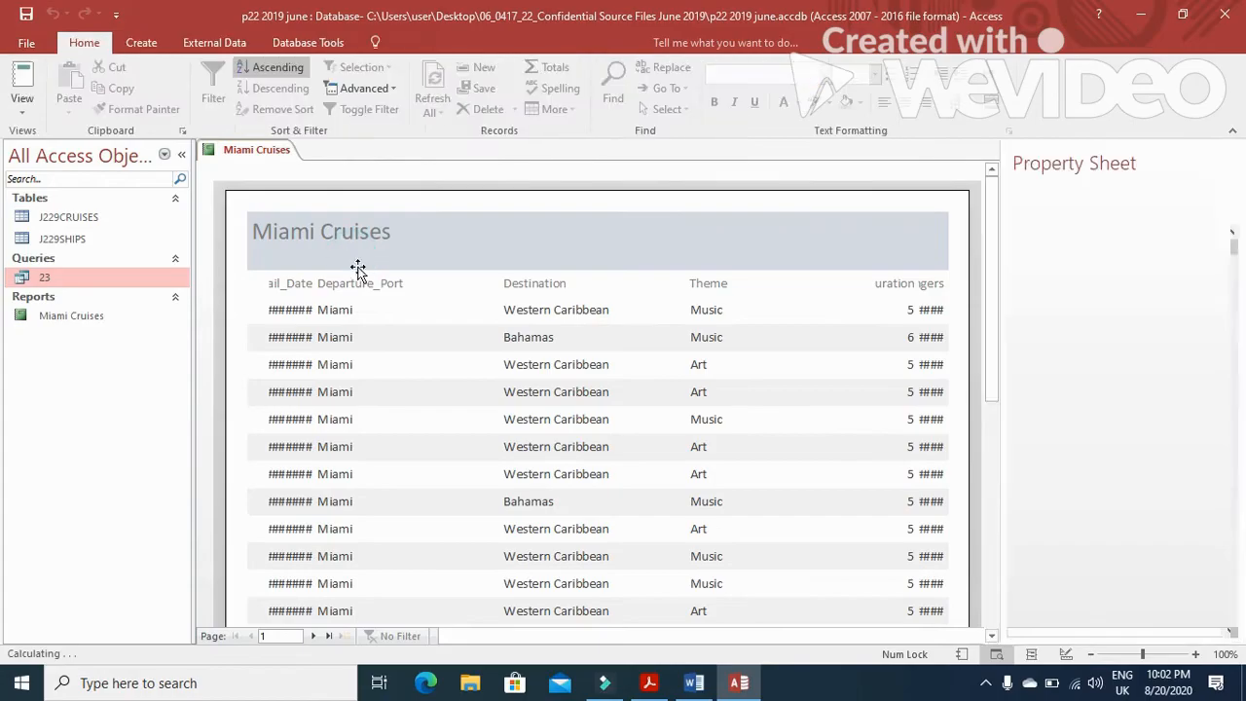
{"action": "left_click", "coordinate": [278, 280]}
{"action": "left_click", "coordinate": [258, 253], "text": "ctrl"}
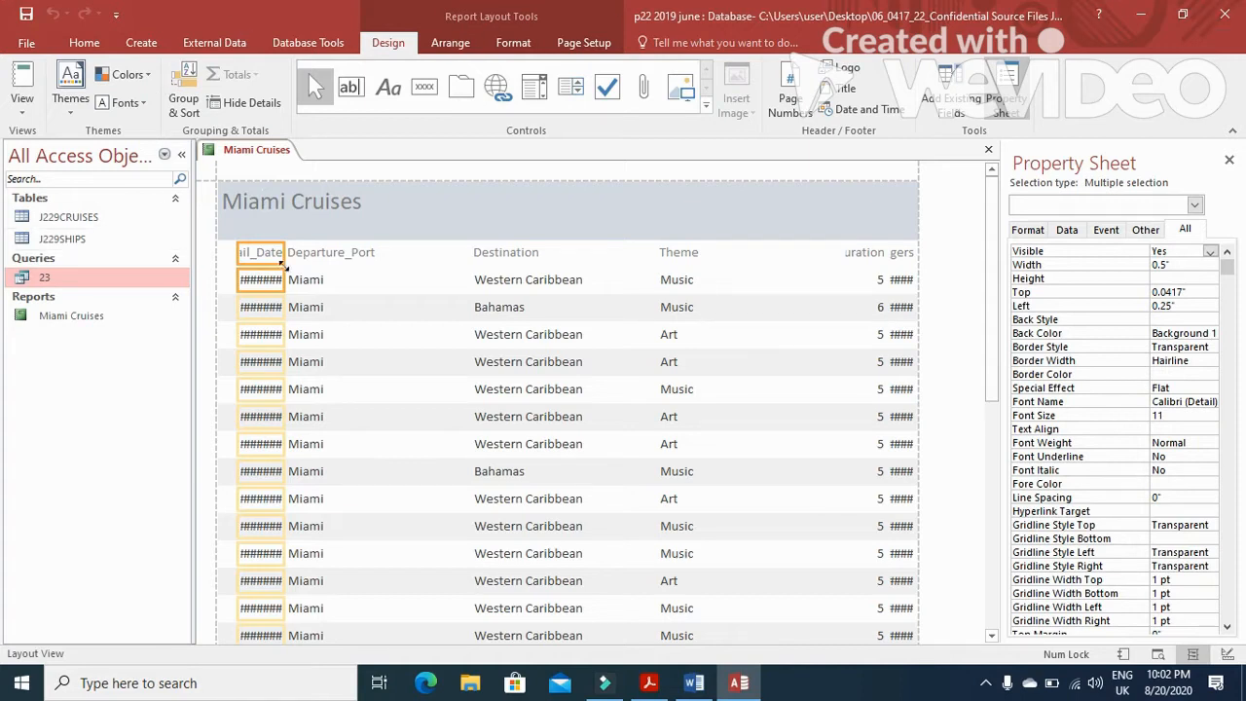
{"action": "left_click_drag", "start_coordinate": [236, 250], "coordinate": [222, 250]}
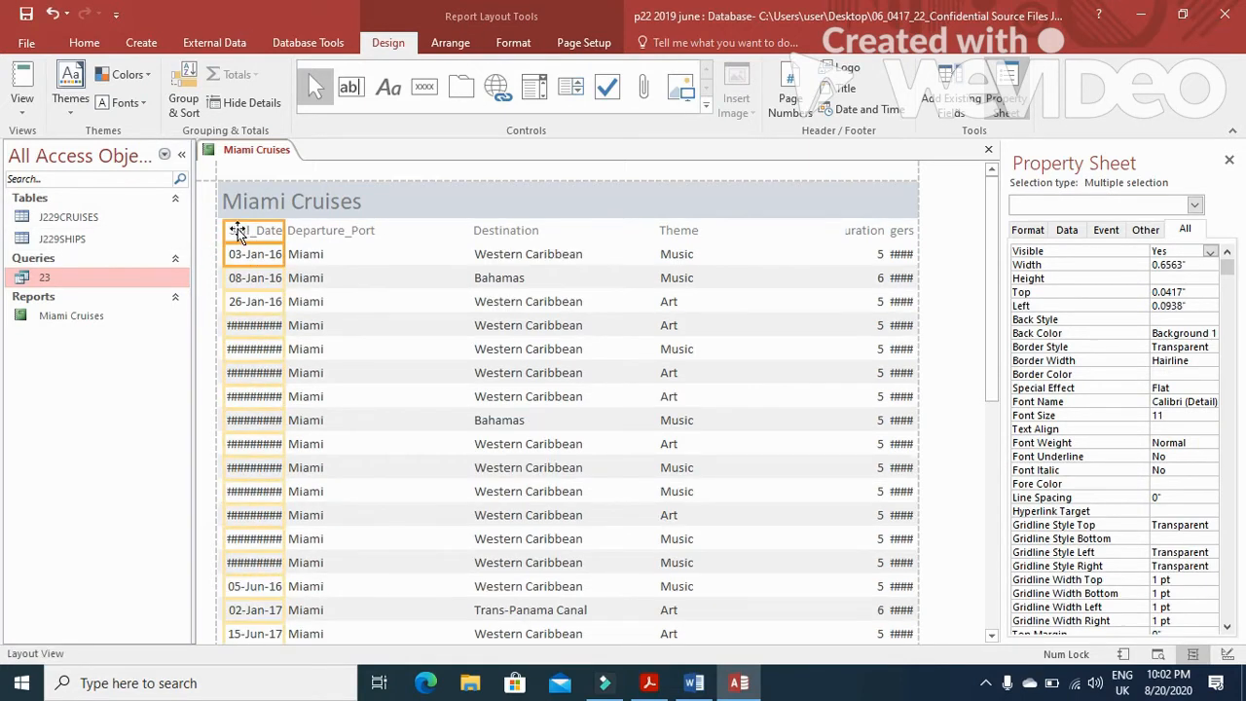
Narrow the Departure_Port column from its left edge and widen the Sail_Date column into the freed space to fit the dates.
{"action": "left_click", "coordinate": [317, 234]}
{"action": "left_click", "coordinate": [321, 258], "text": "shift"}
{"action": "left_click_drag", "start_coordinate": [283, 233], "coordinate": [343, 244]}
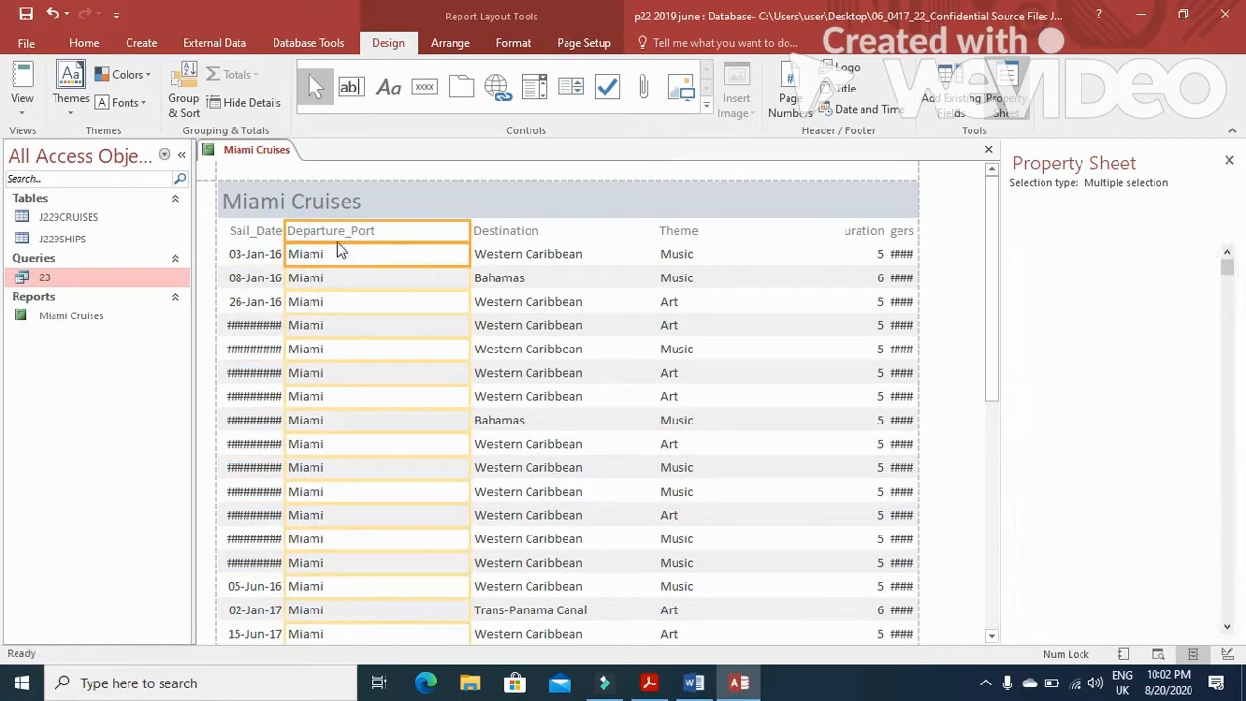
{"action": "left_click", "coordinate": [268, 232]}
{"action": "left_click", "coordinate": [267, 257], "text": "shift"}
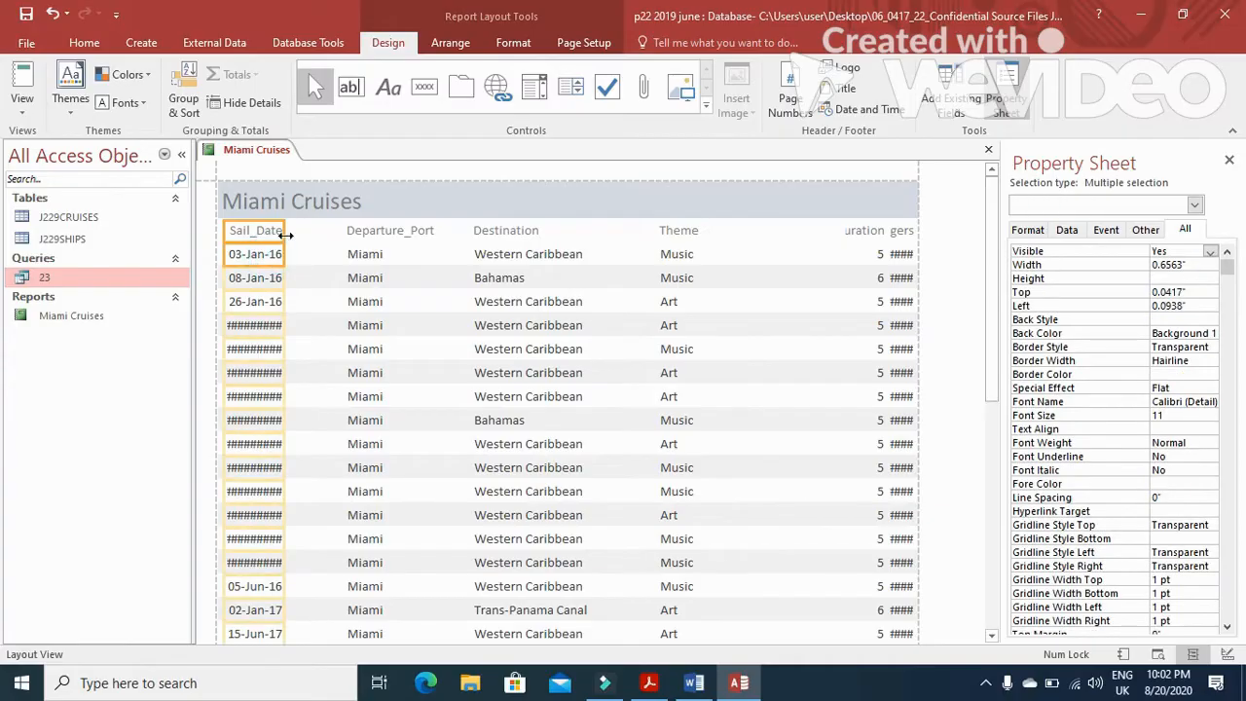
{"action": "left_click_drag", "start_coordinate": [287, 234], "coordinate": [316, 234]}
Narrow the Departure_Port column from its right edge so that it ends just past its heading.
{"action": "left_click", "coordinate": [361, 232]}
{"action": "left_click", "coordinate": [351, 253], "text": "shift"}
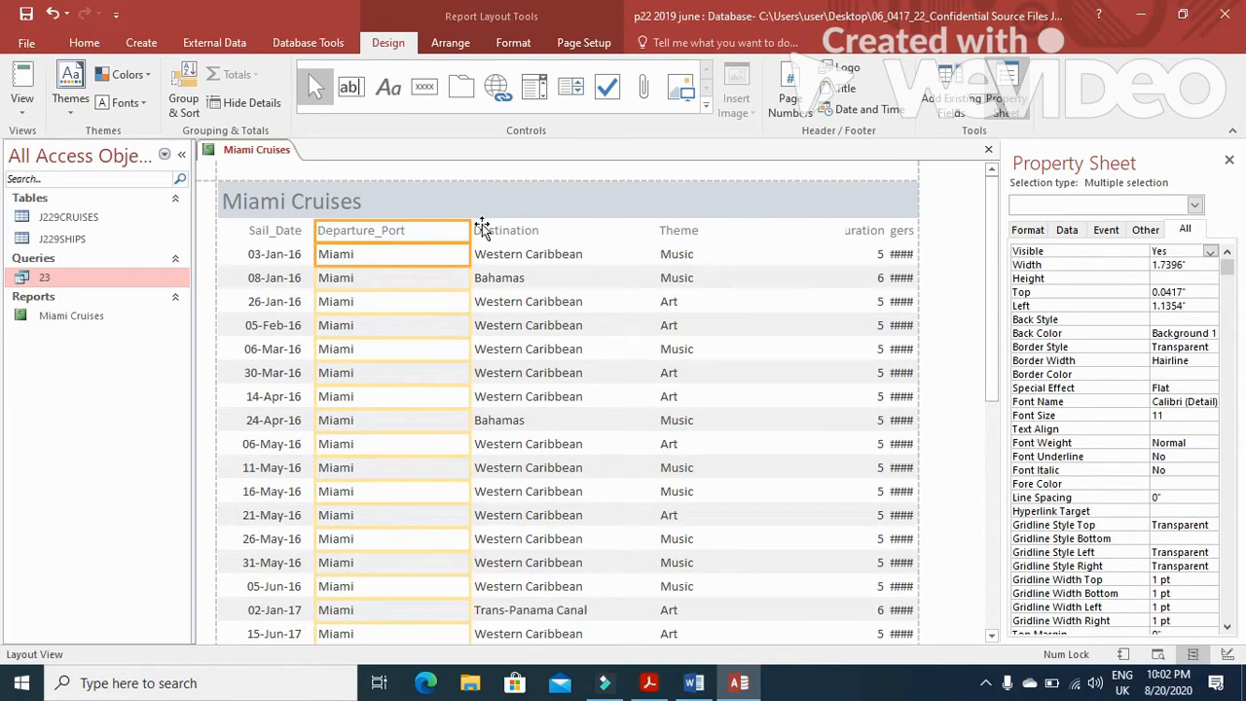
{"action": "left_click", "coordinate": [477, 231]}
{"action": "left_click_drag", "start_coordinate": [469, 232], "coordinate": [408, 236]}
{"action": "left_click", "coordinate": [421, 228]}
{"action": "left_click", "coordinate": [412, 254], "text": "shift"}
Extend the Destination column leftwards to the end of Departure_Port and pull in its right edge to fit the destinations.
{"action": "left_click", "coordinate": [495, 232]}
{"action": "left_click", "coordinate": [484, 263], "text": "shift"}
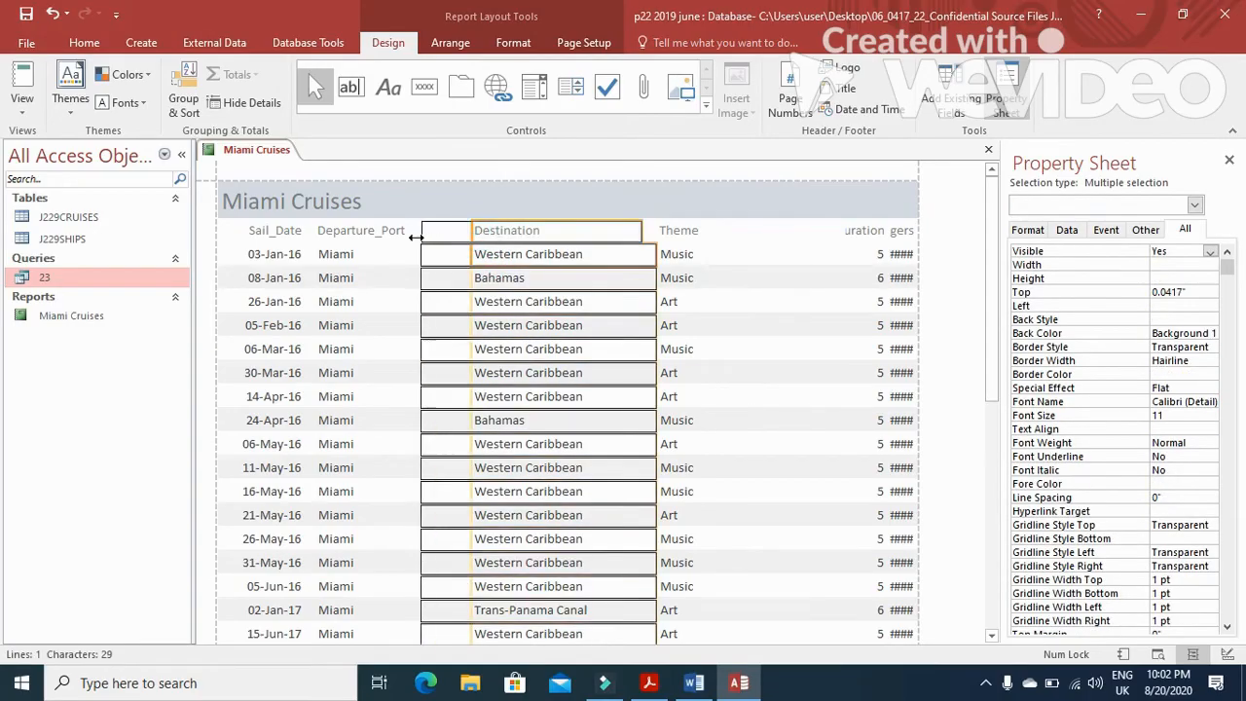
{"action": "left_click_drag", "start_coordinate": [640, 231], "coordinate": [626, 231]}
{"action": "left_click_drag", "start_coordinate": [547, 241], "coordinate": [536, 251]}
Extend the Theme heading and data leftwards to the Destination column and narrow the column to fit its contents.
{"action": "left_click", "coordinate": [679, 232]}
{"action": "left_click", "coordinate": [682, 257], "text": "shift"}
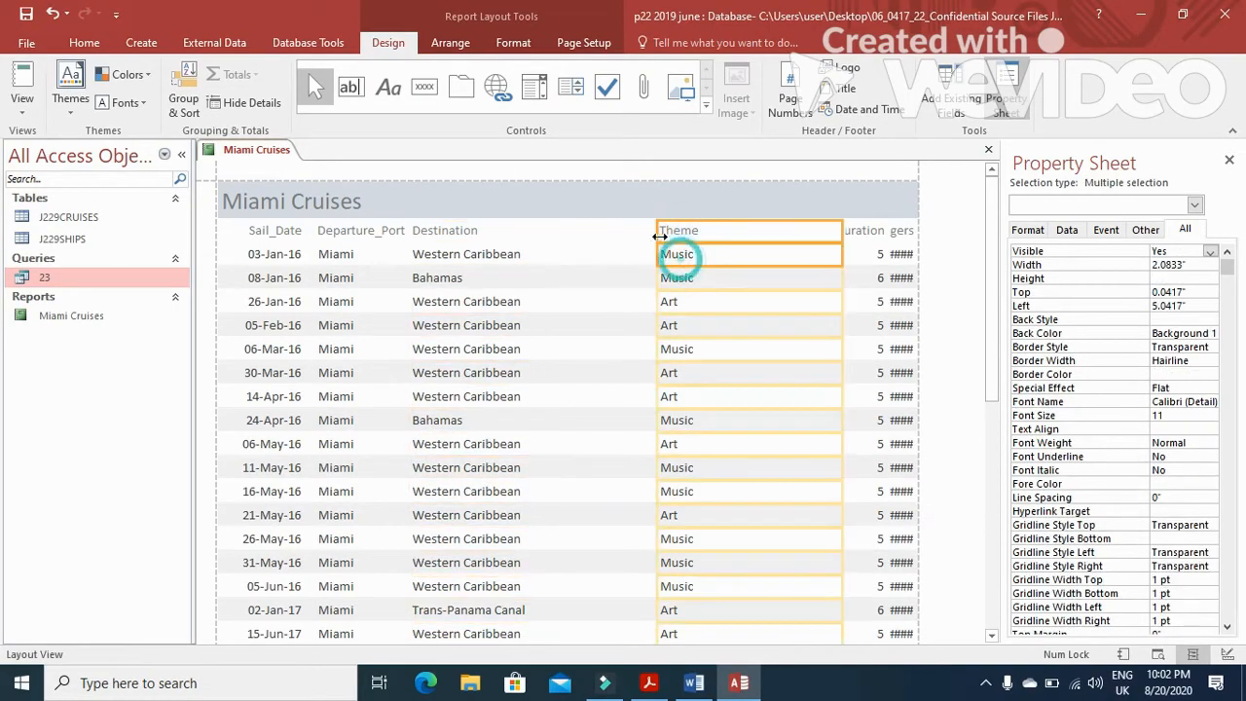
{"action": "left_click", "coordinate": [651, 235]}
{"action": "left_click", "coordinate": [679, 232]}
{"action": "left_click", "coordinate": [673, 255]}
{"action": "left_click", "coordinate": [666, 233]}
{"action": "left_click", "coordinate": [674, 255], "text": "shift"}
{"action": "left_click_drag", "start_coordinate": [659, 236], "coordinate": [536, 246]}
{"action": "left_click_drag", "start_coordinate": [838, 231], "coordinate": [588, 252]}
Extend the Duration column leftwards to the Theme column and pull in its right edge so that it fits the full heading.
{"action": "left_click", "coordinate": [854, 234]}
{"action": "left_click", "coordinate": [863, 255], "text": "shift"}
{"action": "left_click_drag", "start_coordinate": [844, 231], "coordinate": [592, 233]}
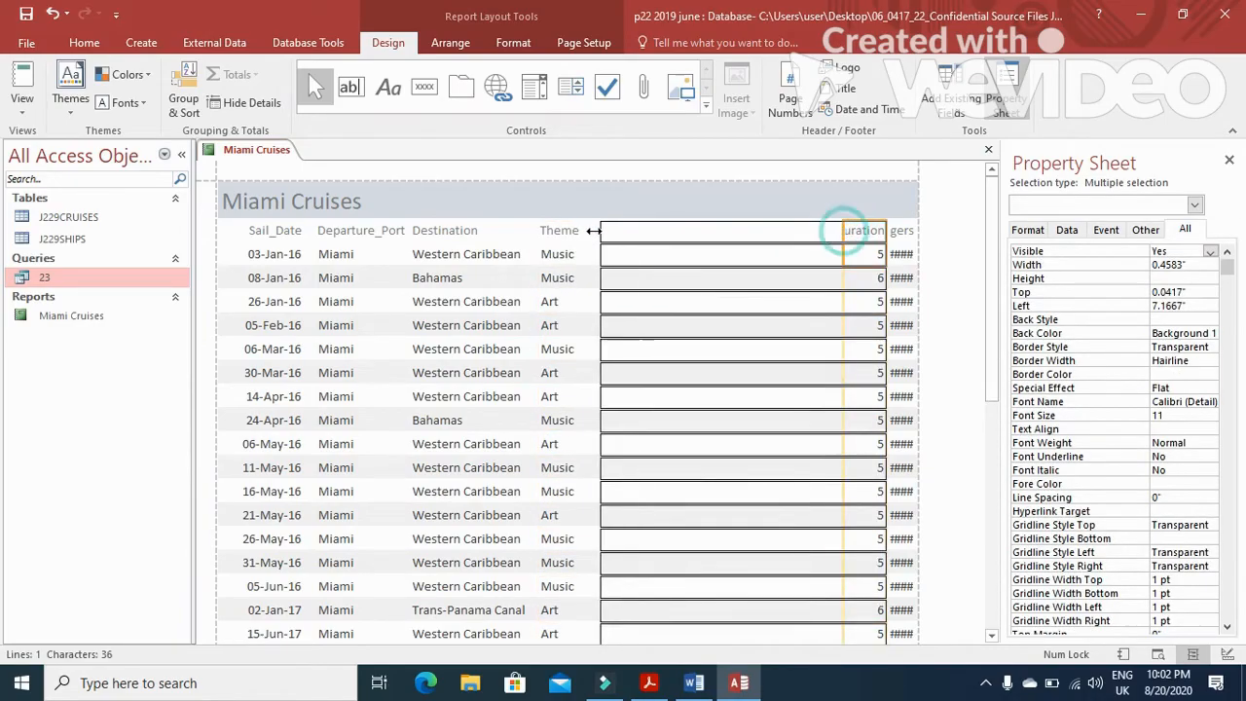
{"action": "left_click_drag", "start_coordinate": [888, 243], "coordinate": [687, 253]}
Extend the Passengers column leftwards to the Duration column and pull in its right edge to a width of about 1.29 inches.
{"action": "left_click", "coordinate": [894, 231]}
{"action": "left_click", "coordinate": [897, 255], "text": "shift"}
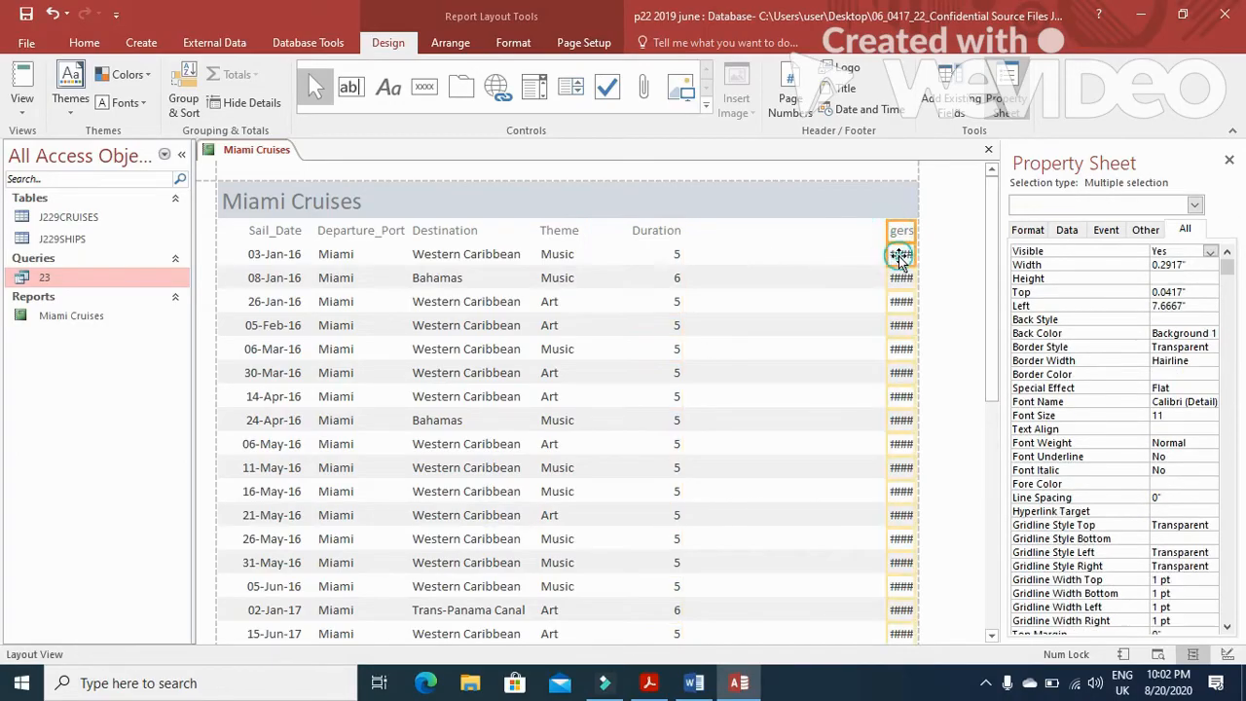
{"action": "left_click_drag", "start_coordinate": [887, 234], "coordinate": [701, 234]}
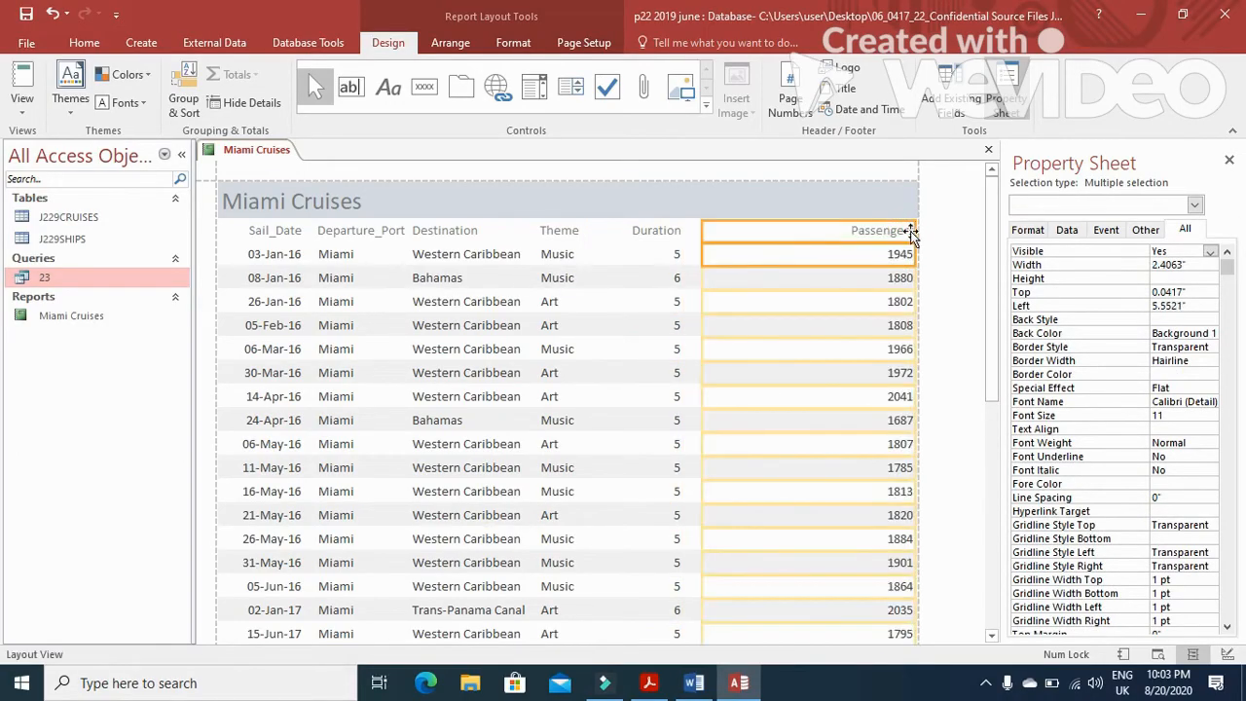
{"action": "left_click_drag", "start_coordinate": [913, 231], "coordinate": [818, 250]}
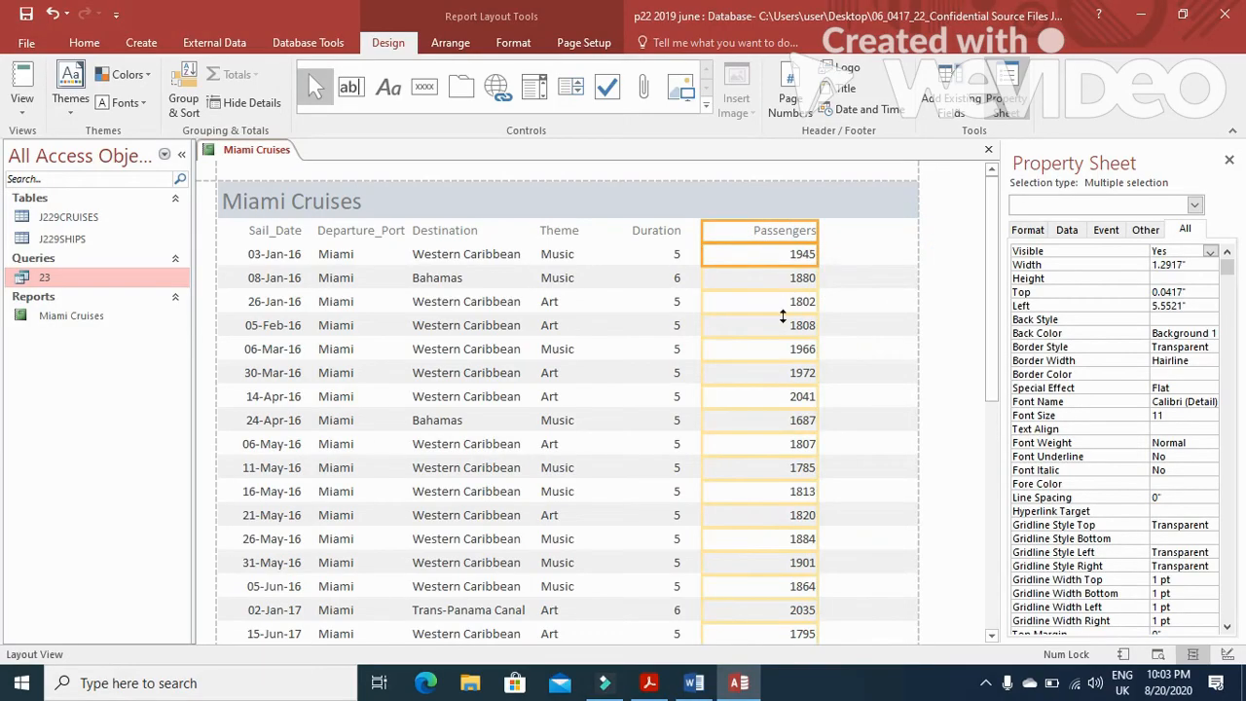
Check the exam paper's passenger total requirement and add a Sum total of Passengers under the column at the report's end.
{"action": "left_click", "coordinate": [649, 682]}
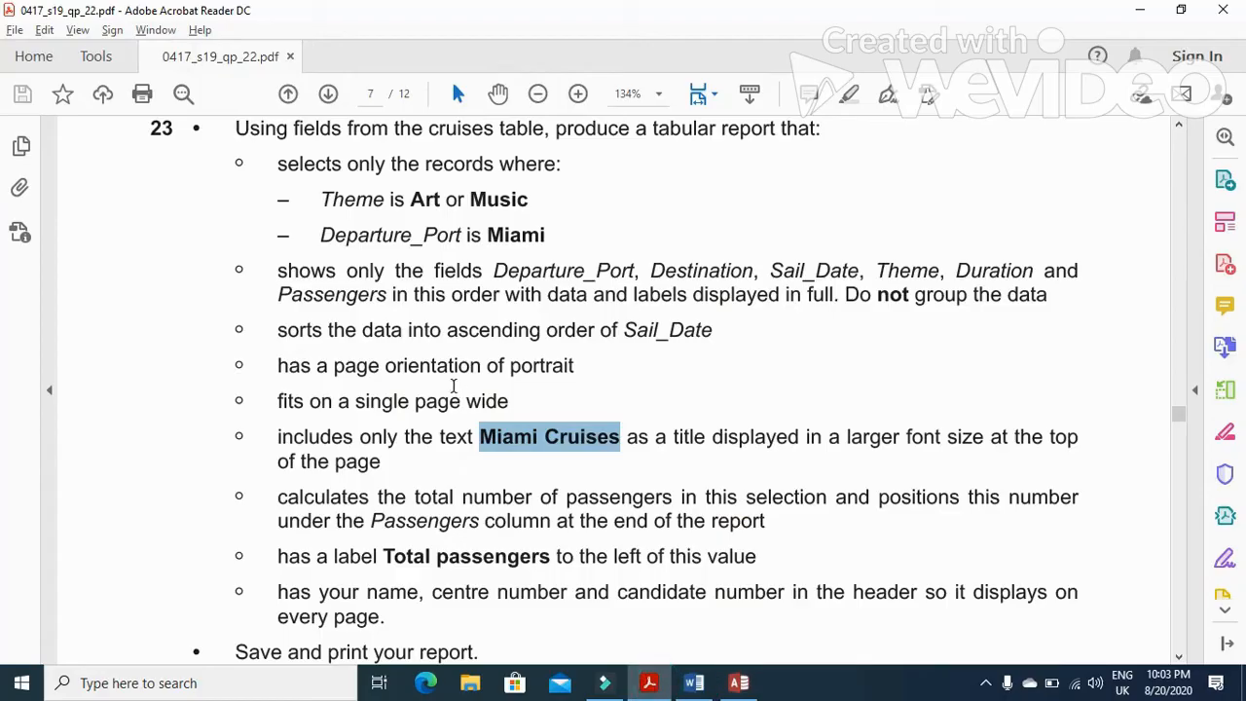
{"action": "left_click_drag", "start_coordinate": [261, 416], "coordinate": [1091, 413]}
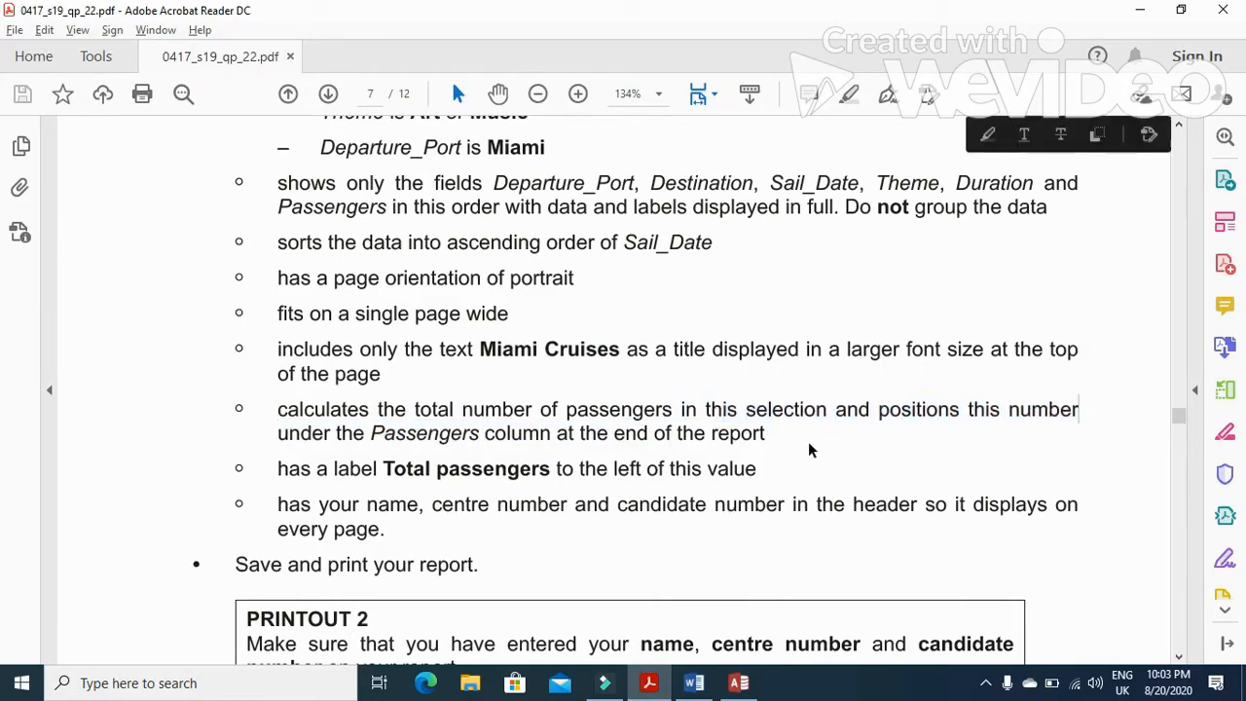
{"action": "left_click_drag", "start_coordinate": [281, 437], "coordinate": [793, 466]}
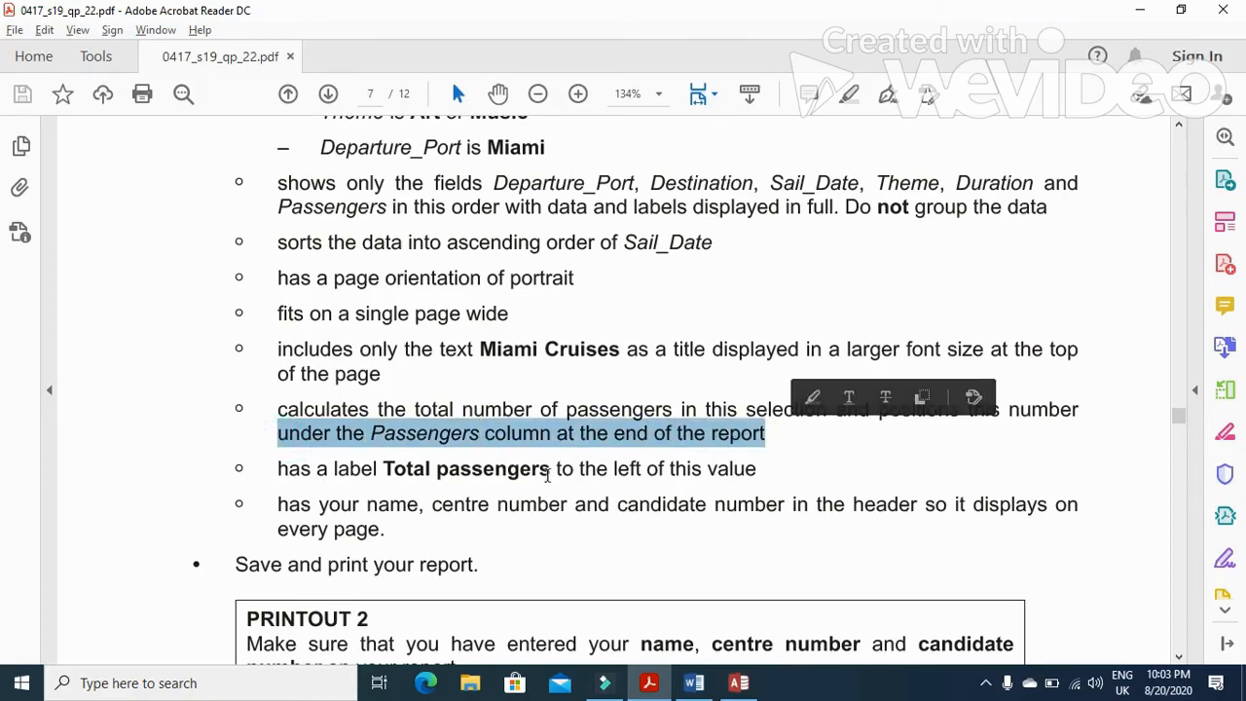
{"action": "key", "text": "alt+Tab"}
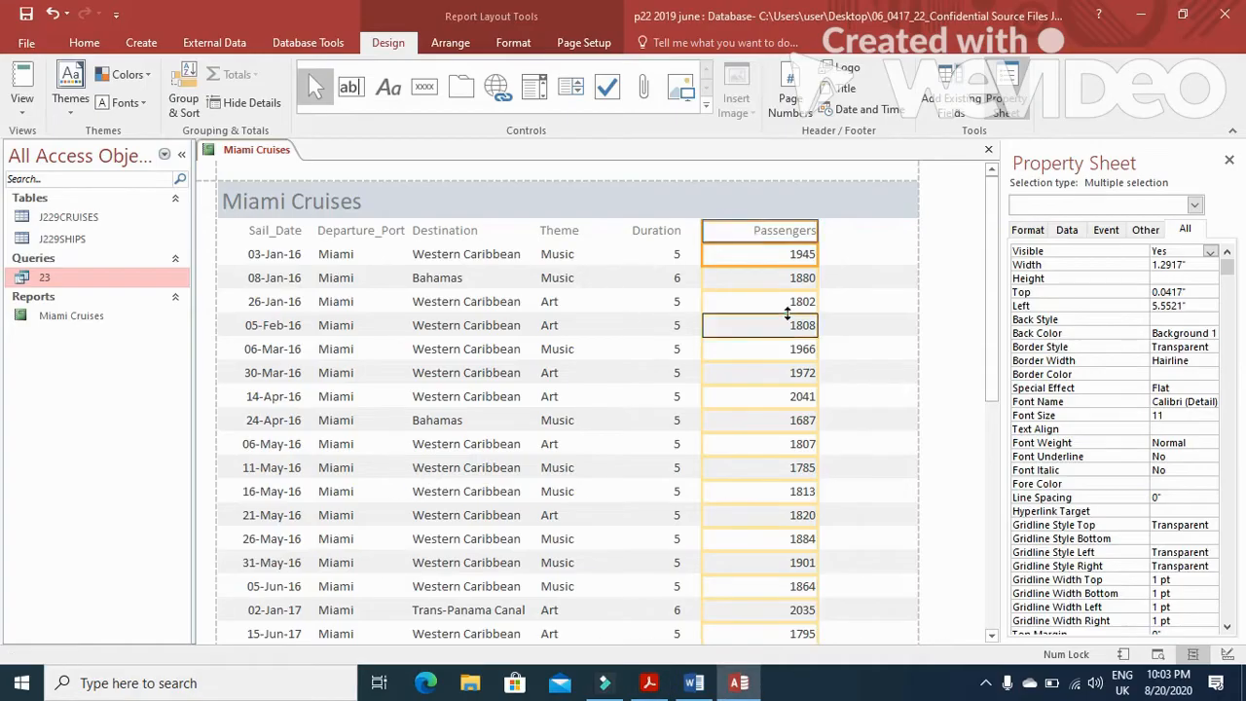
{"action": "right_click", "coordinate": [790, 318]}
{"action": "key", "text": "Escape"}
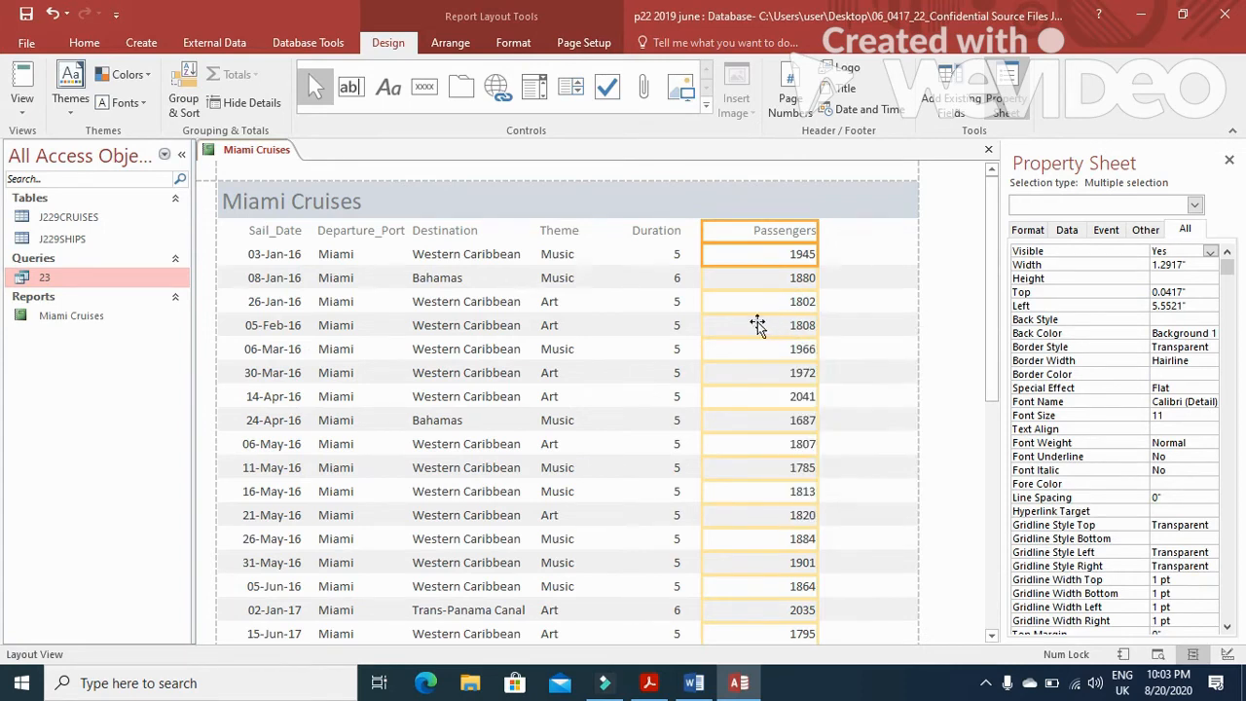
{"action": "left_click", "coordinate": [767, 256]}
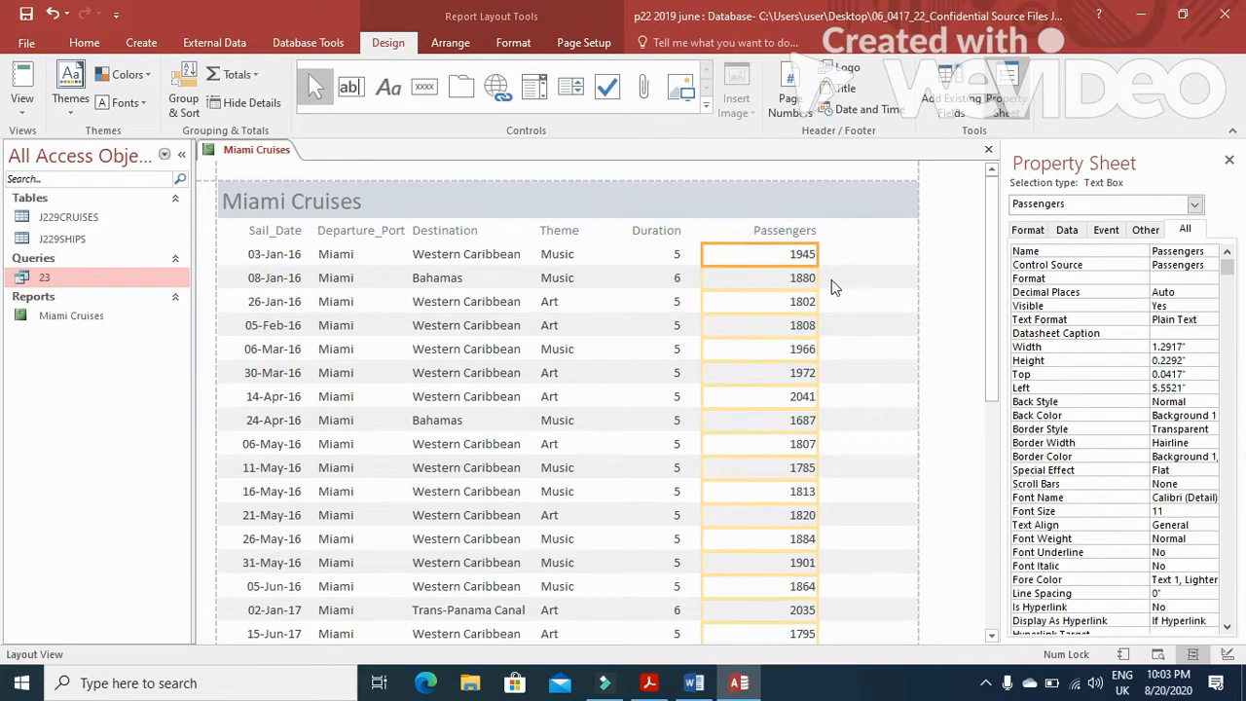
{"action": "right_click", "coordinate": [774, 294]}
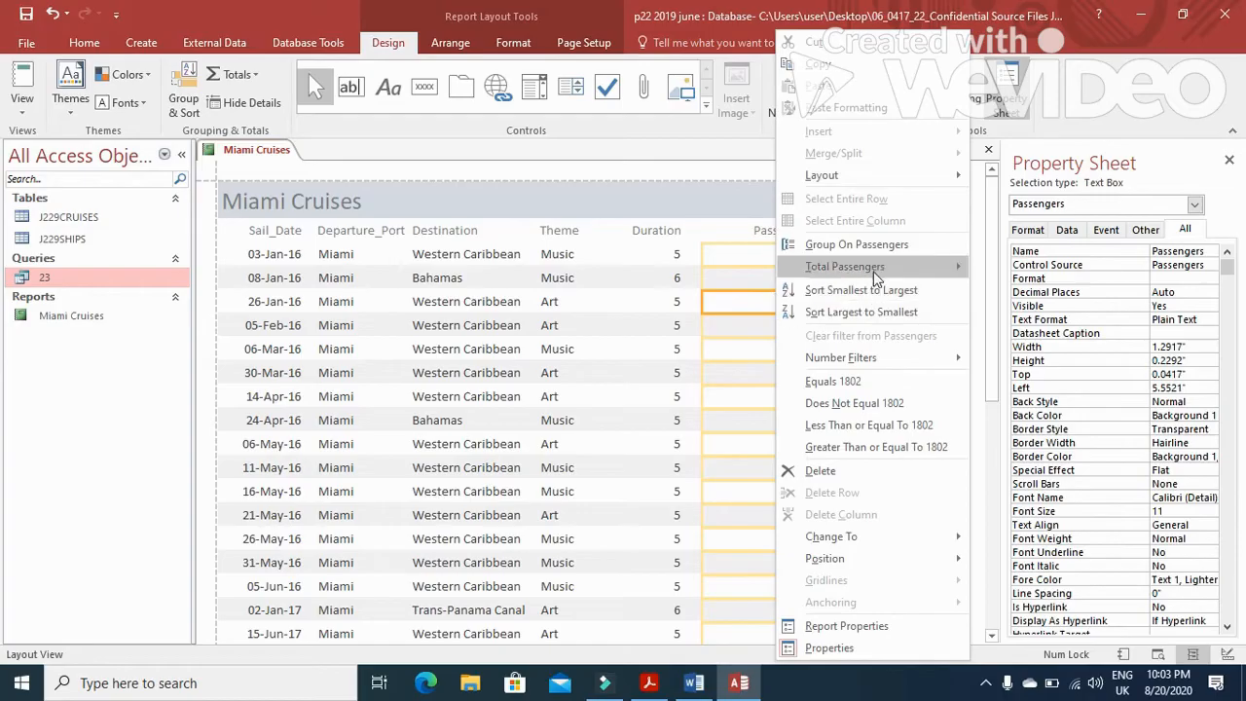
{"action": "mouse_move", "coordinate": [876, 273]}
{"action": "left_click", "coordinate": [995, 269]}
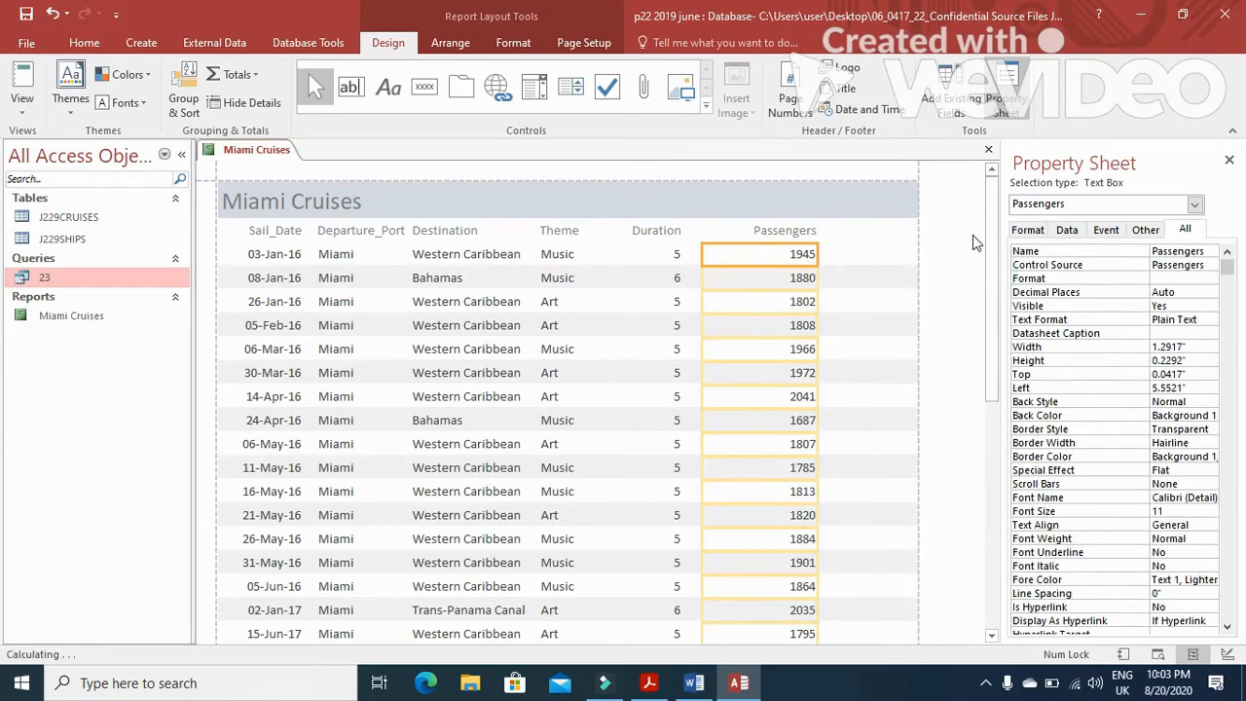
{"action": "left_click_drag", "start_coordinate": [993, 203], "coordinate": [1046, 597]}
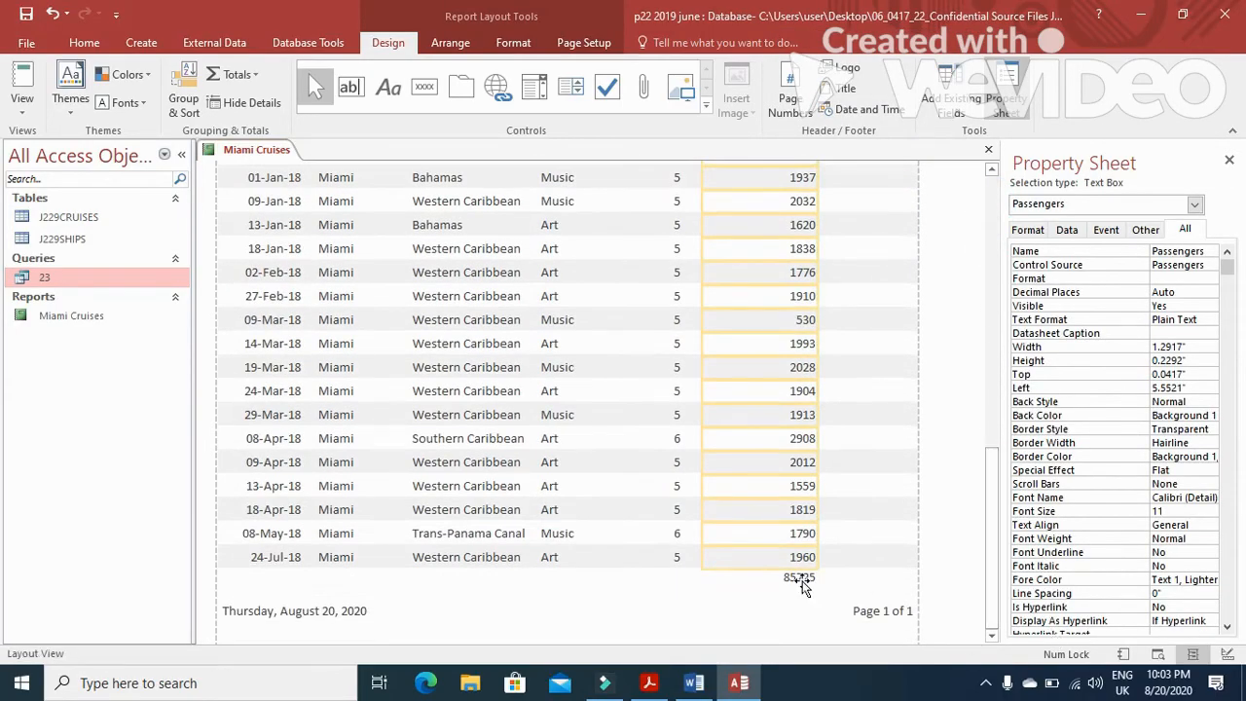
Add a caption to the left of the passenger total, worded Total passengers as in the exam paper.
{"action": "left_click", "coordinate": [800, 579]}
{"action": "key", "text": "alt+Tab"}
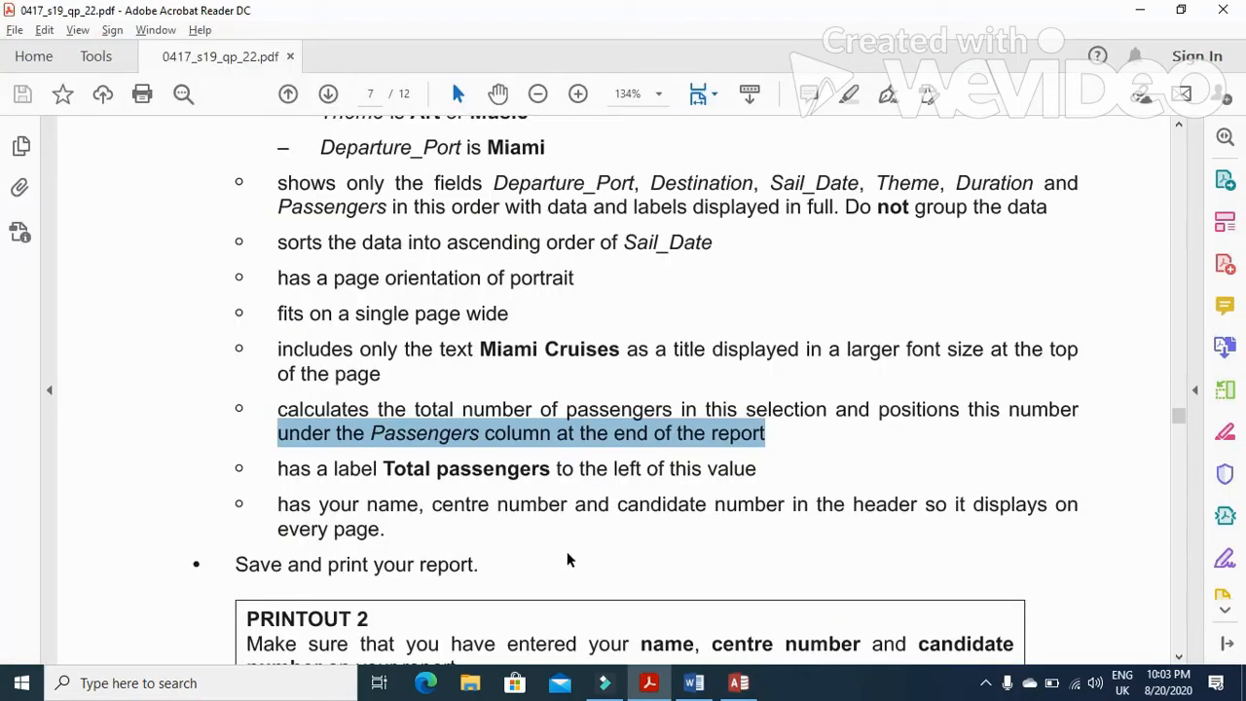
{"action": "left_click_drag", "start_coordinate": [385, 471], "coordinate": [551, 471]}
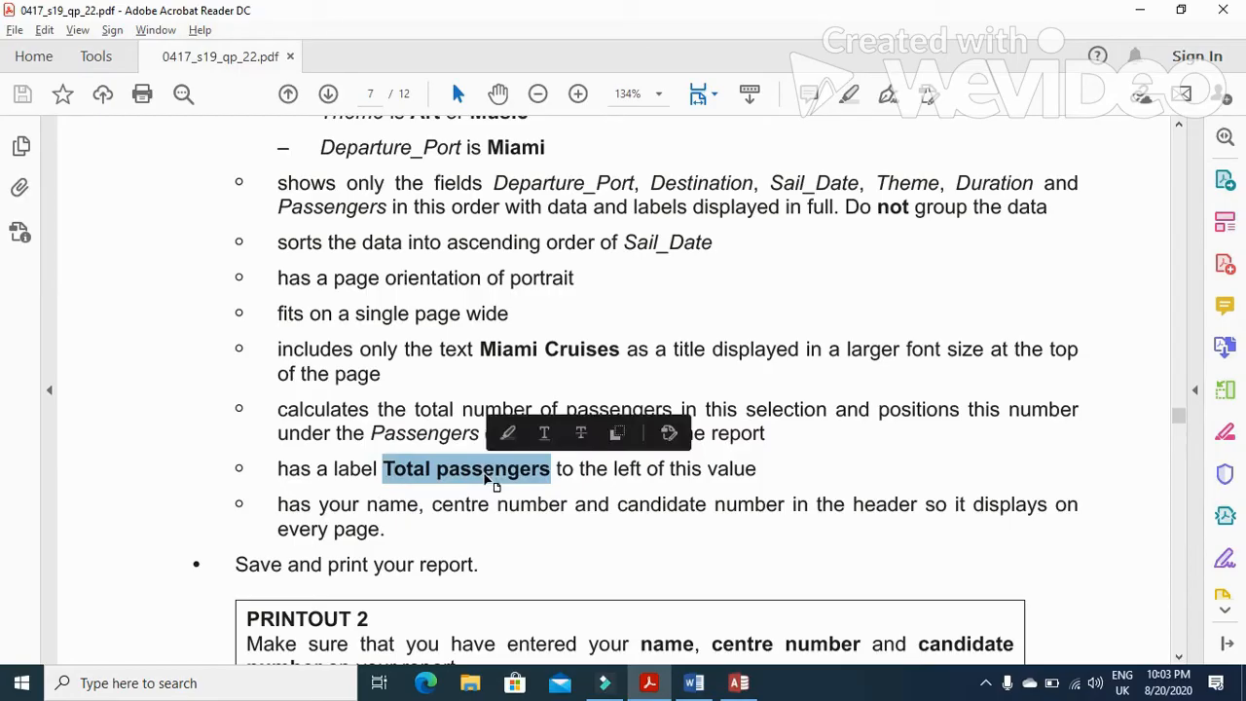
{"action": "key", "text": "alt+Tab"}
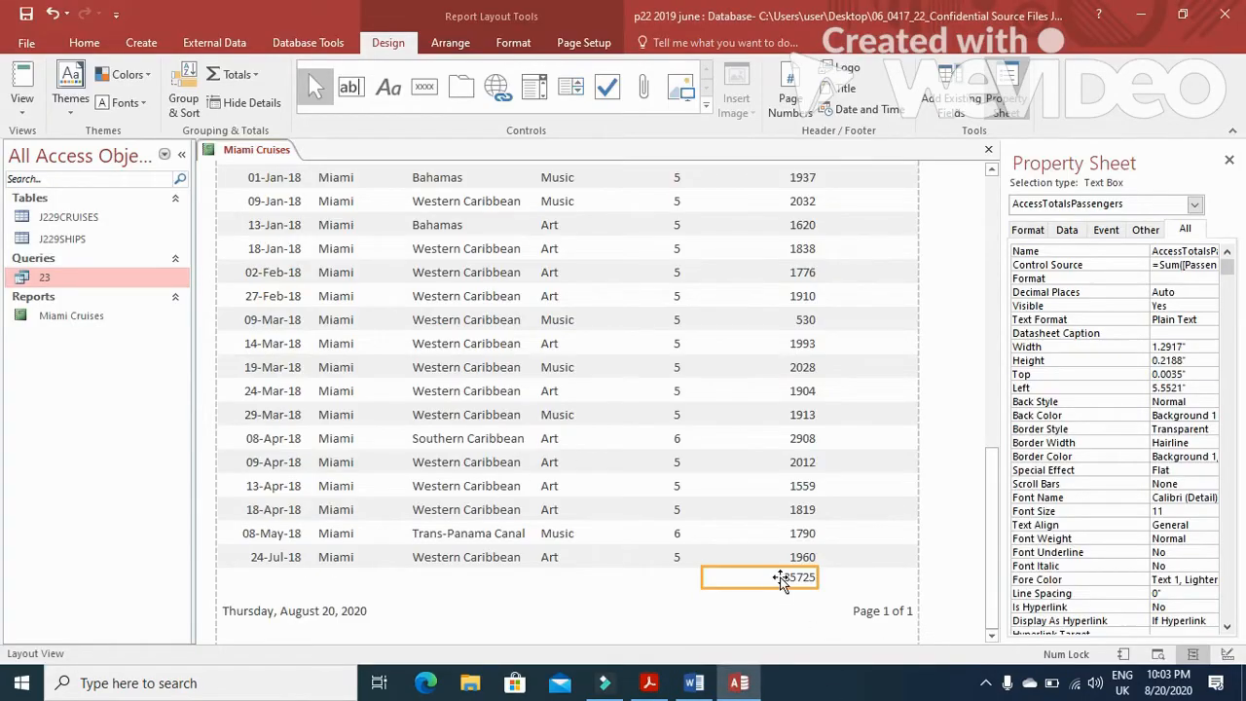
{"action": "right_click", "coordinate": [782, 581]}
{"action": "left_click", "coordinate": [828, 522]}
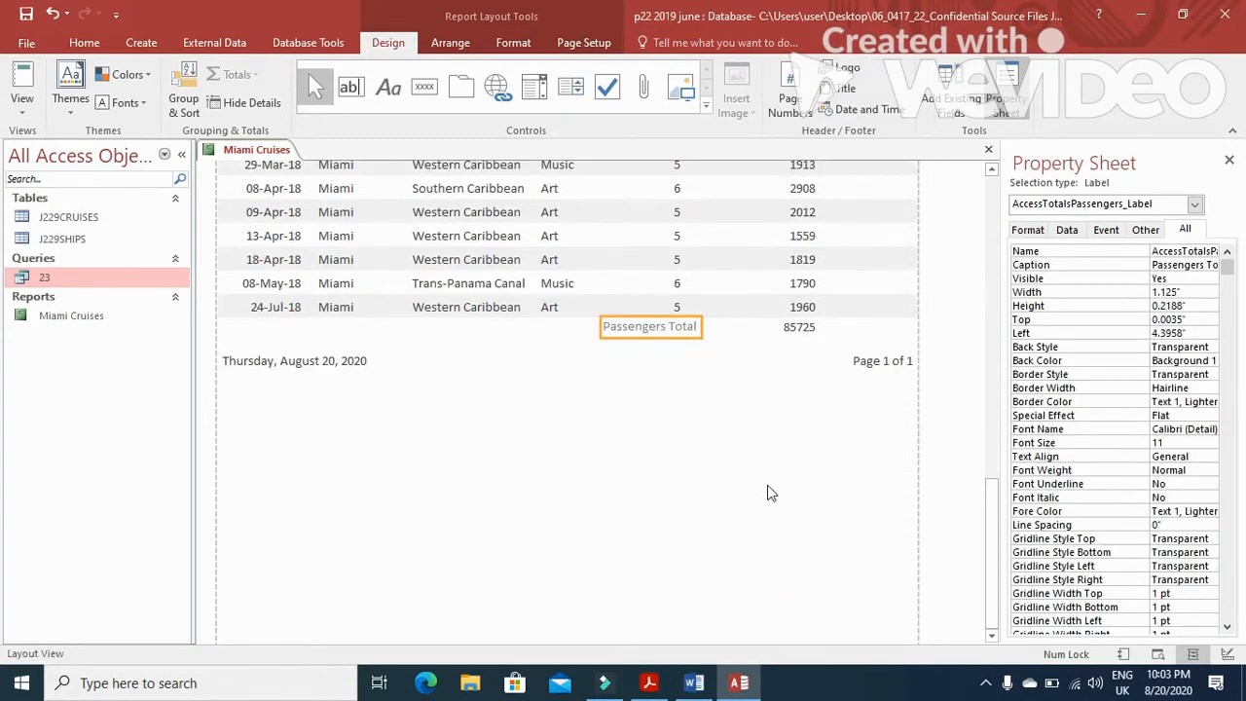
{"action": "left_click", "coordinate": [648, 330]}
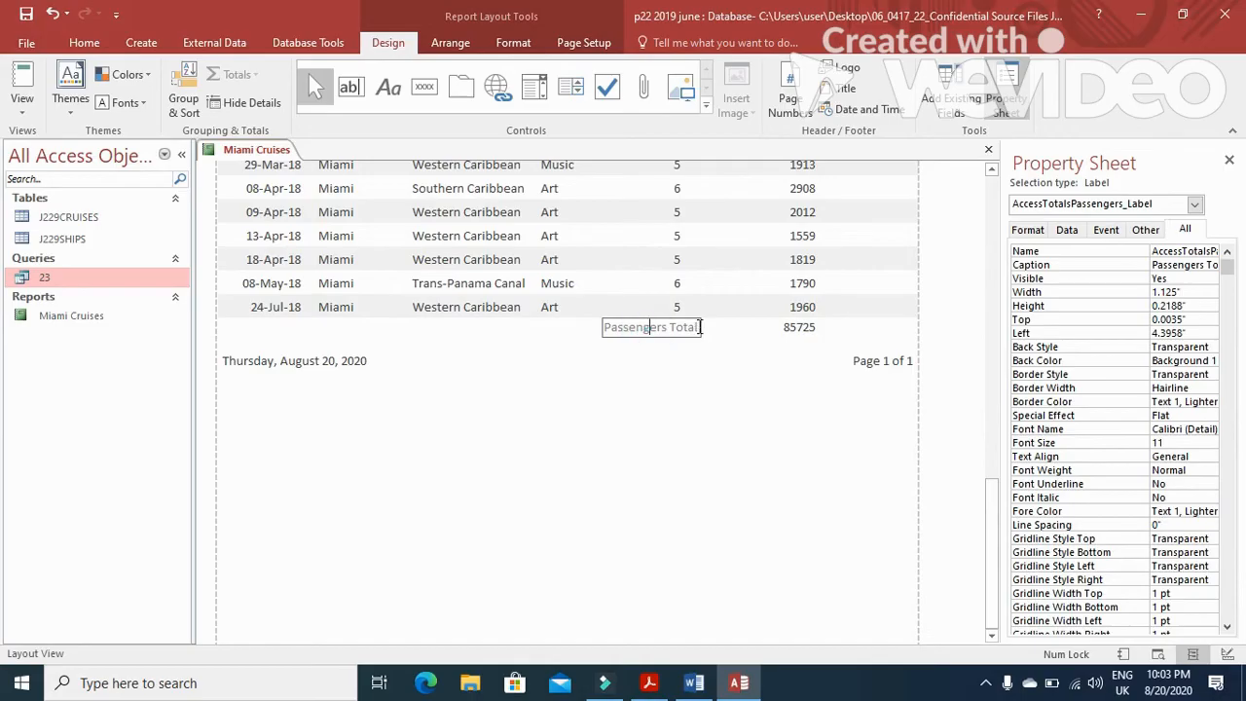
{"action": "left_click_drag", "start_coordinate": [699, 328], "coordinate": [604, 328]}
{"action": "type", "text": "Total passengers"}
{"action": "left_click", "coordinate": [634, 380]}
Read the exam paper's candidate details header requirement and show the Miami Cruises report in Design View.
{"action": "key", "text": "alt+Tab"}
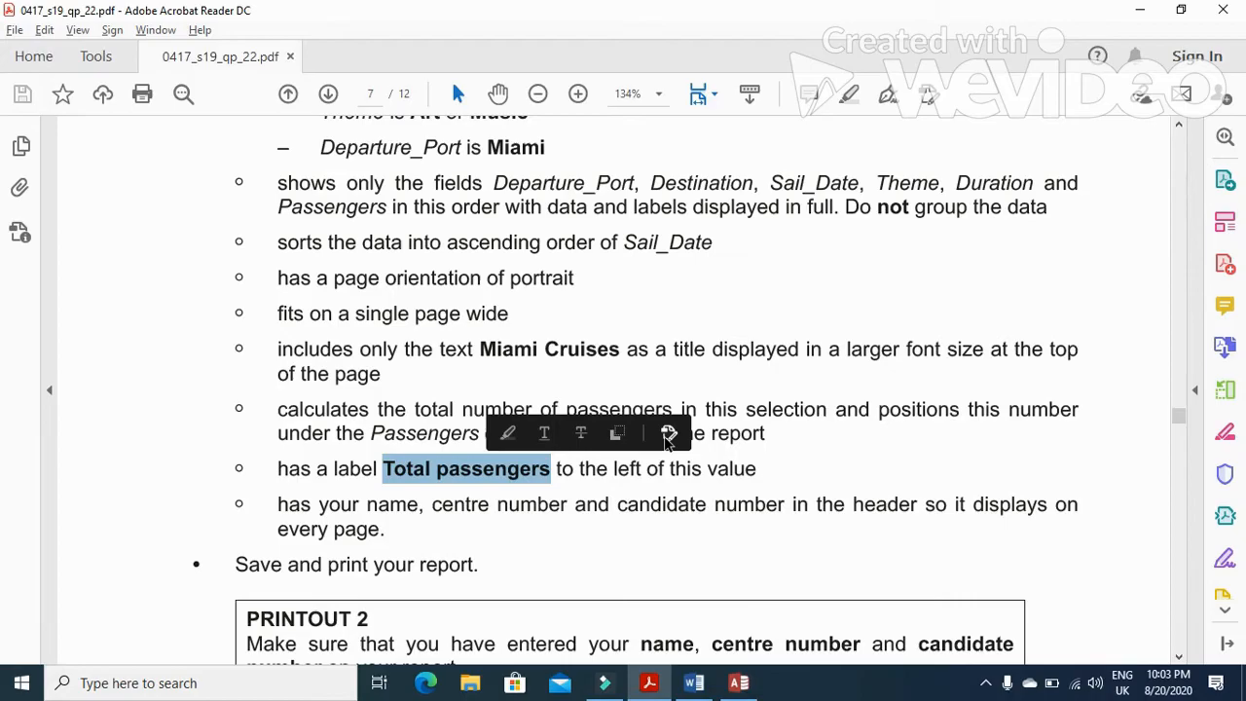
{"action": "scroll", "coordinate": [653, 412], "scroll_direction": "down", "scroll_amount": 3}
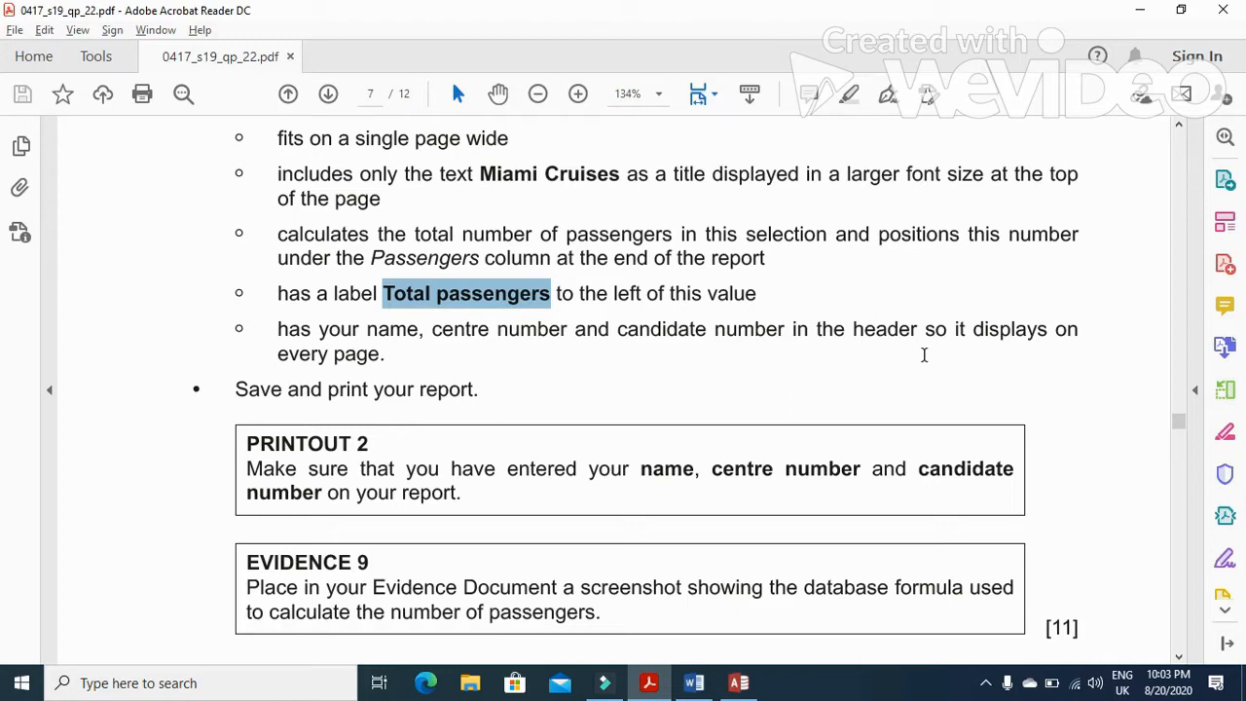
{"action": "key", "text": "alt+Tab"}
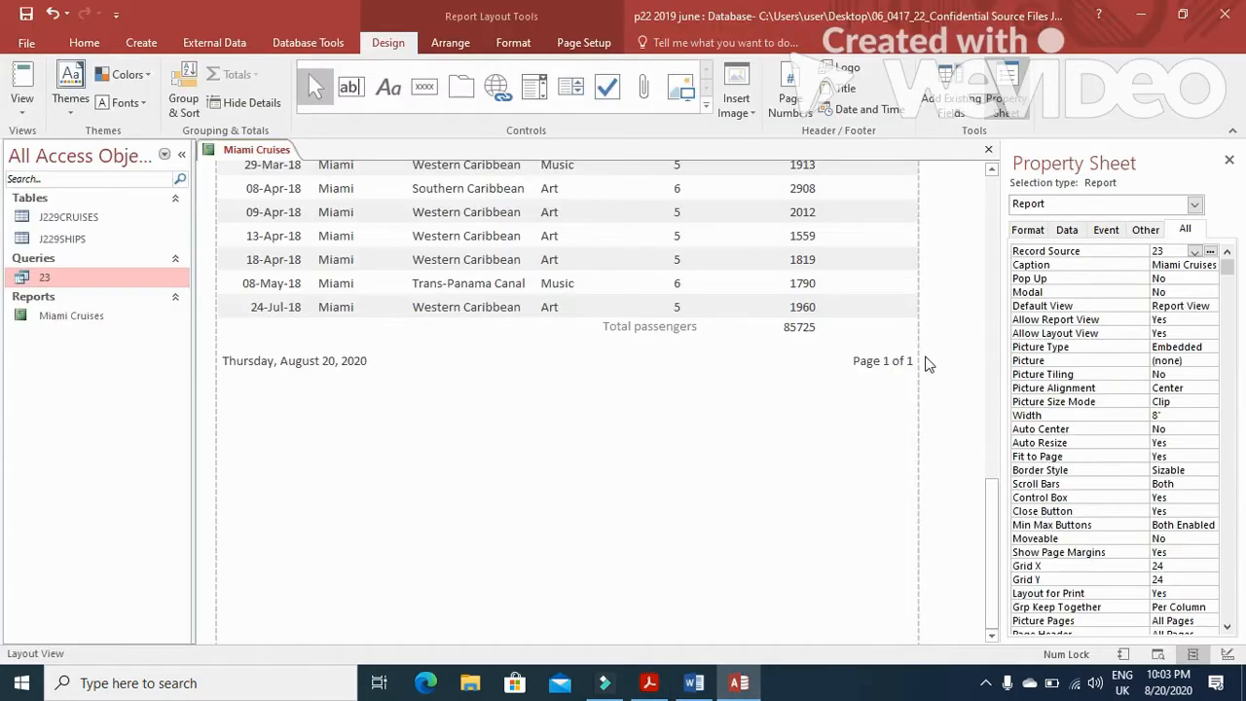
{"action": "right_click", "coordinate": [222, 156]}
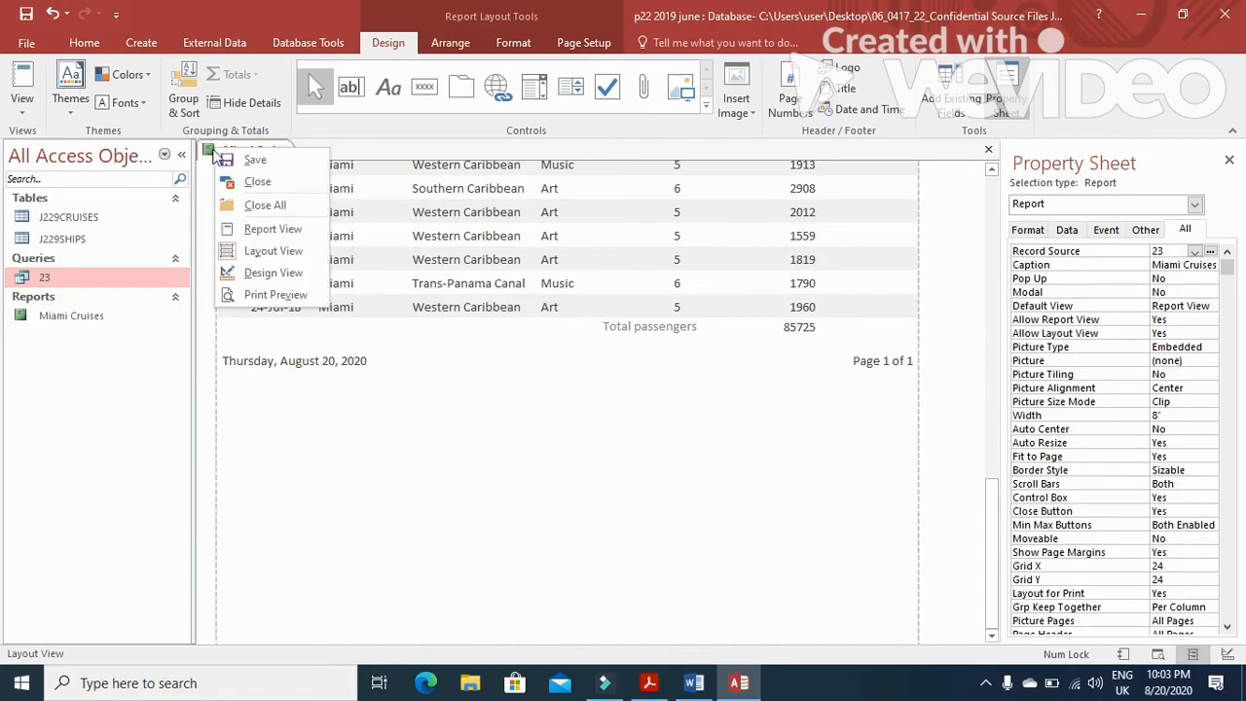
{"action": "left_click", "coordinate": [268, 273]}
Check the Miami Cruises report's layout in Report View and in Print Preview, including its last page.
{"action": "right_click", "coordinate": [243, 154]}
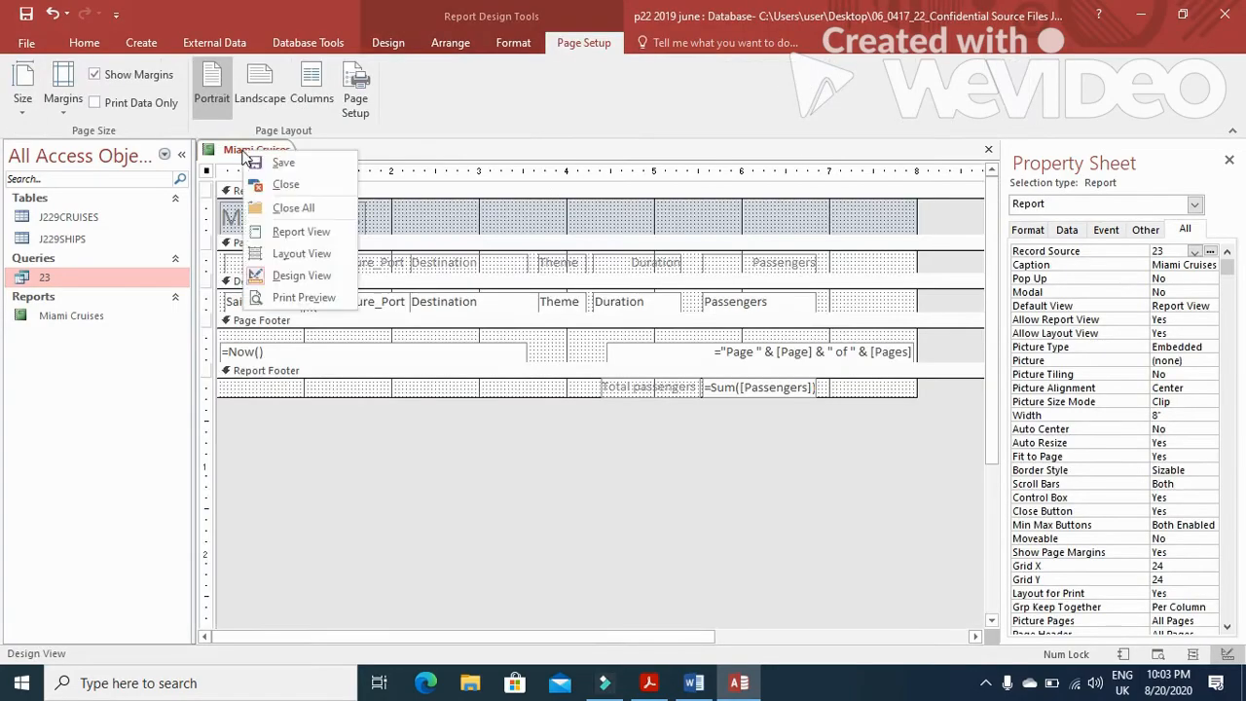
{"action": "left_click", "coordinate": [297, 231]}
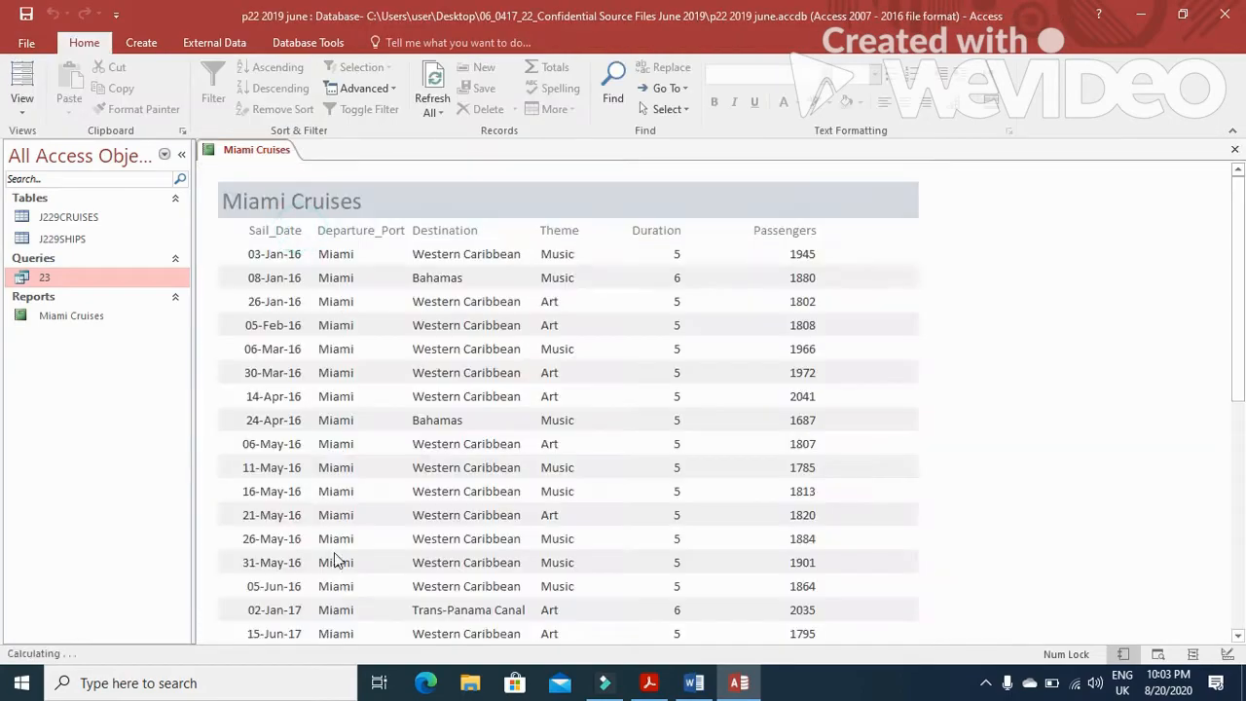
{"action": "scroll", "coordinate": [335, 545], "scroll_direction": "down", "scroll_amount": 5}
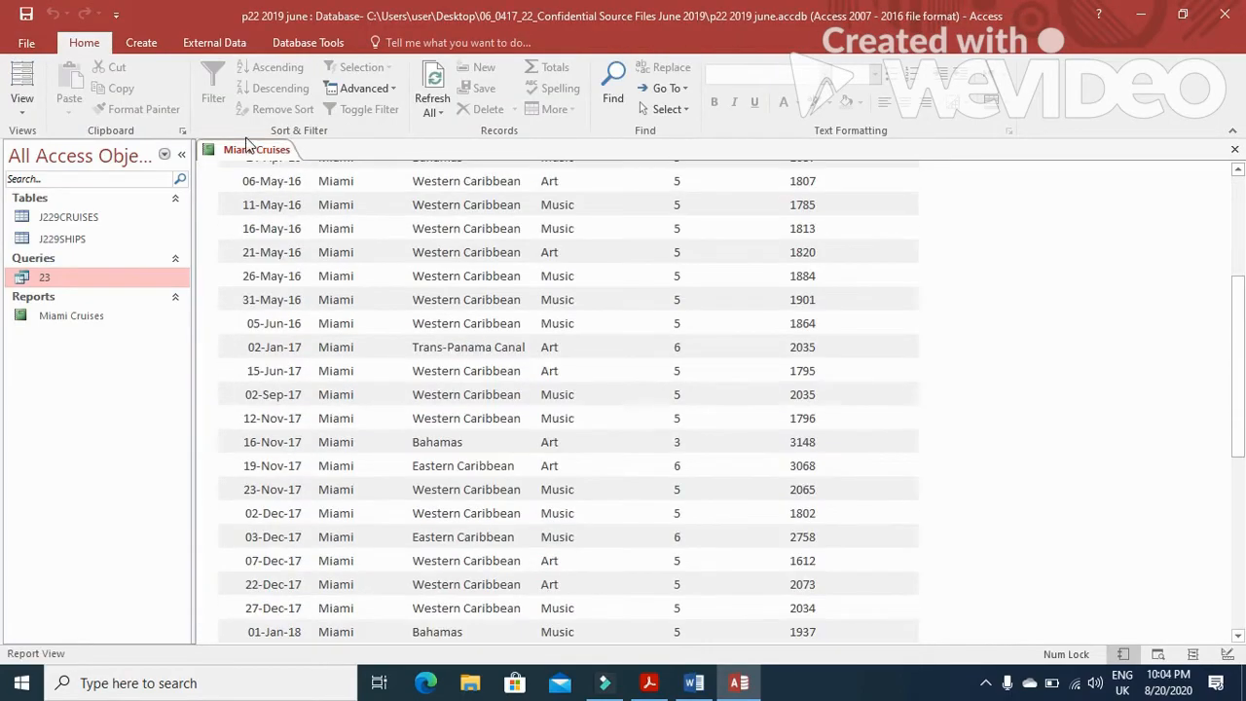
{"action": "right_click", "coordinate": [243, 158]}
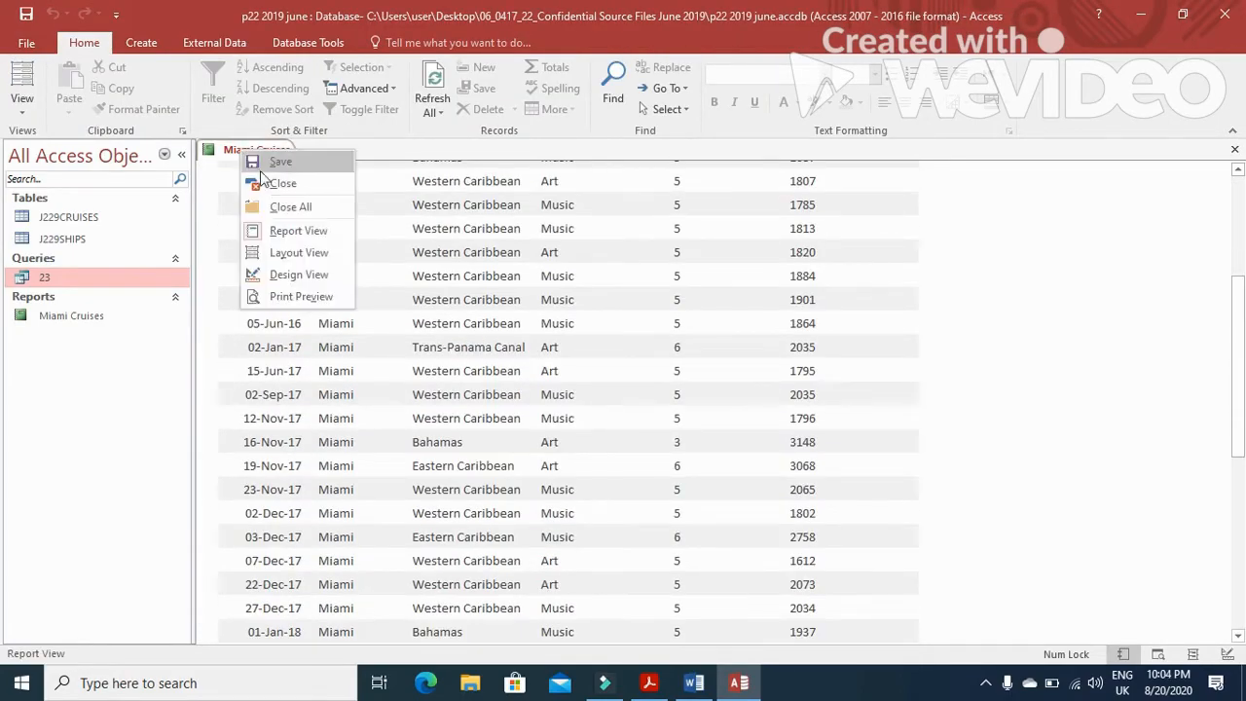
{"action": "left_click", "coordinate": [306, 291]}
{"action": "scroll", "coordinate": [336, 429], "scroll_direction": "down", "scroll_amount": 2}
{"action": "left_click", "coordinate": [322, 635]}
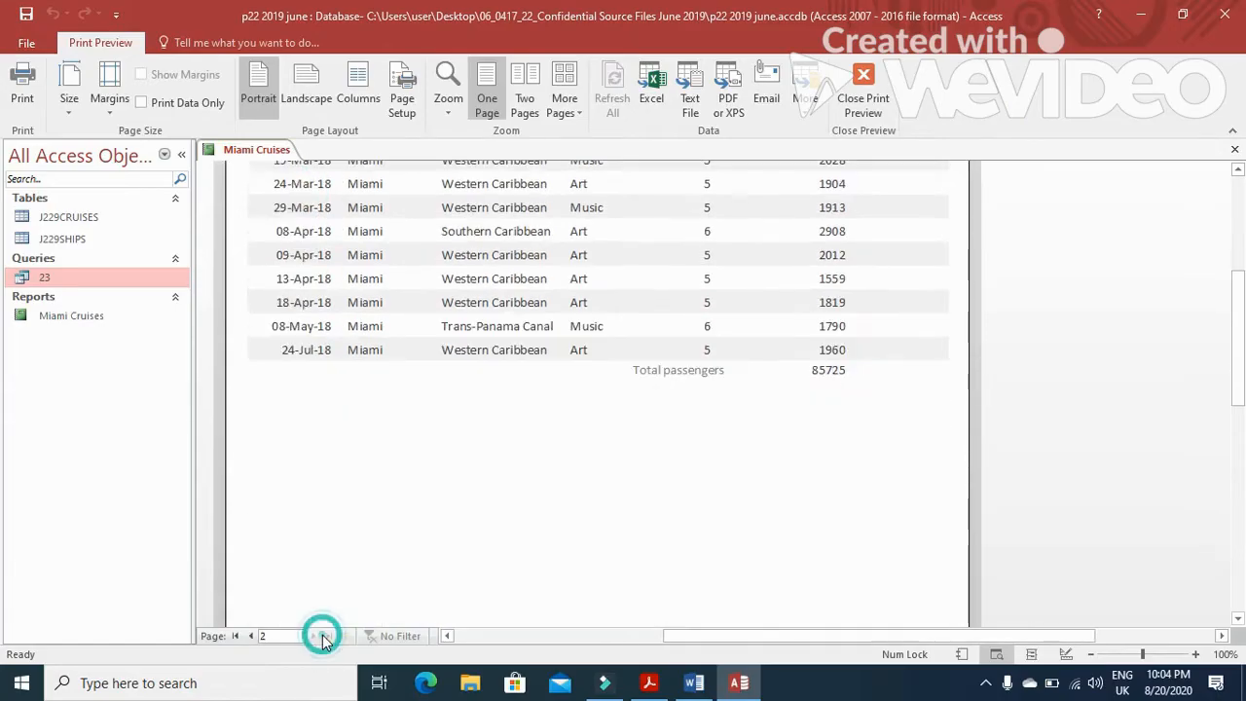
{"action": "scroll", "coordinate": [824, 481], "scroll_direction": "up", "scroll_amount": 4}
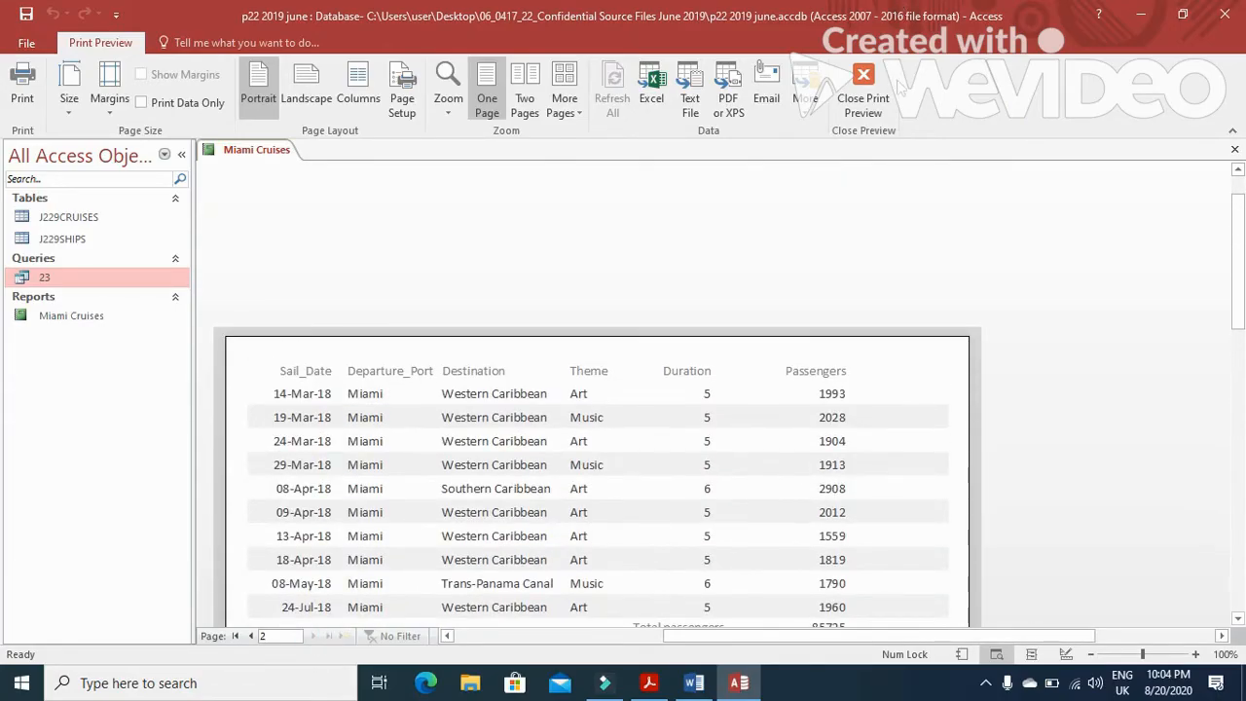
{"action": "left_click", "coordinate": [863, 86]}
Return the report to Design View and enlarge the Page Header section downwards.
{"action": "right_click", "coordinate": [229, 154]}
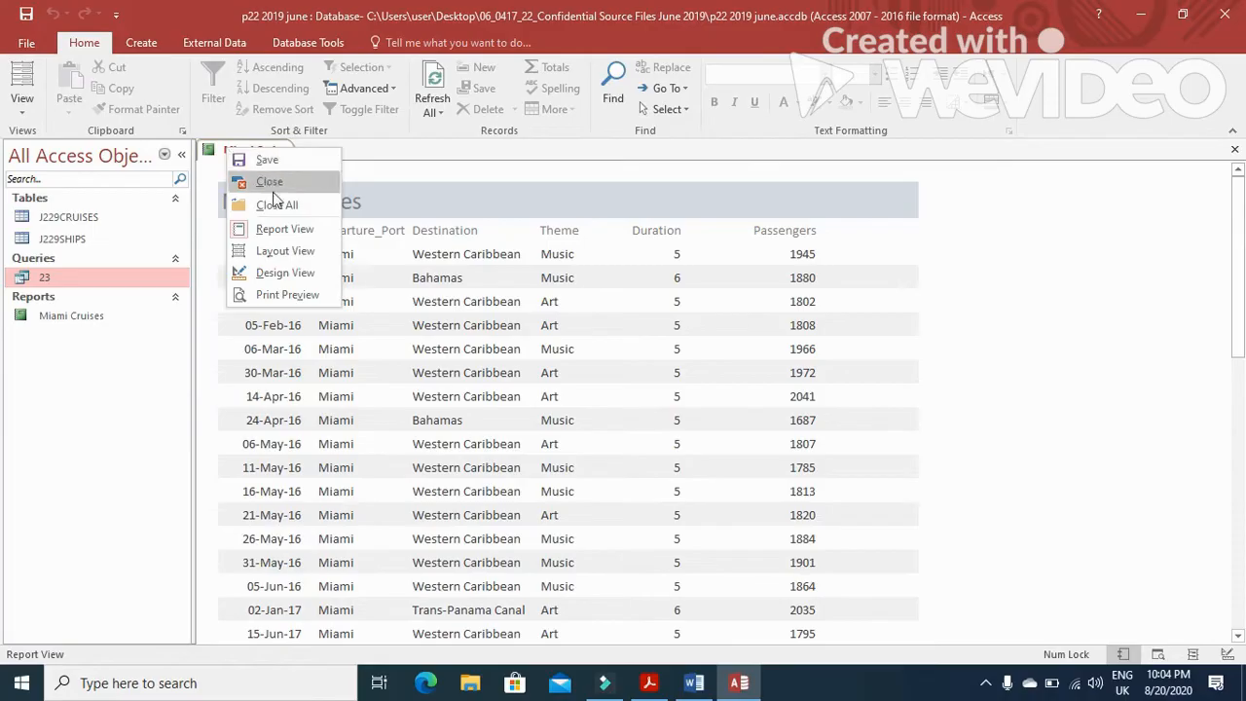
{"action": "left_click", "coordinate": [293, 272]}
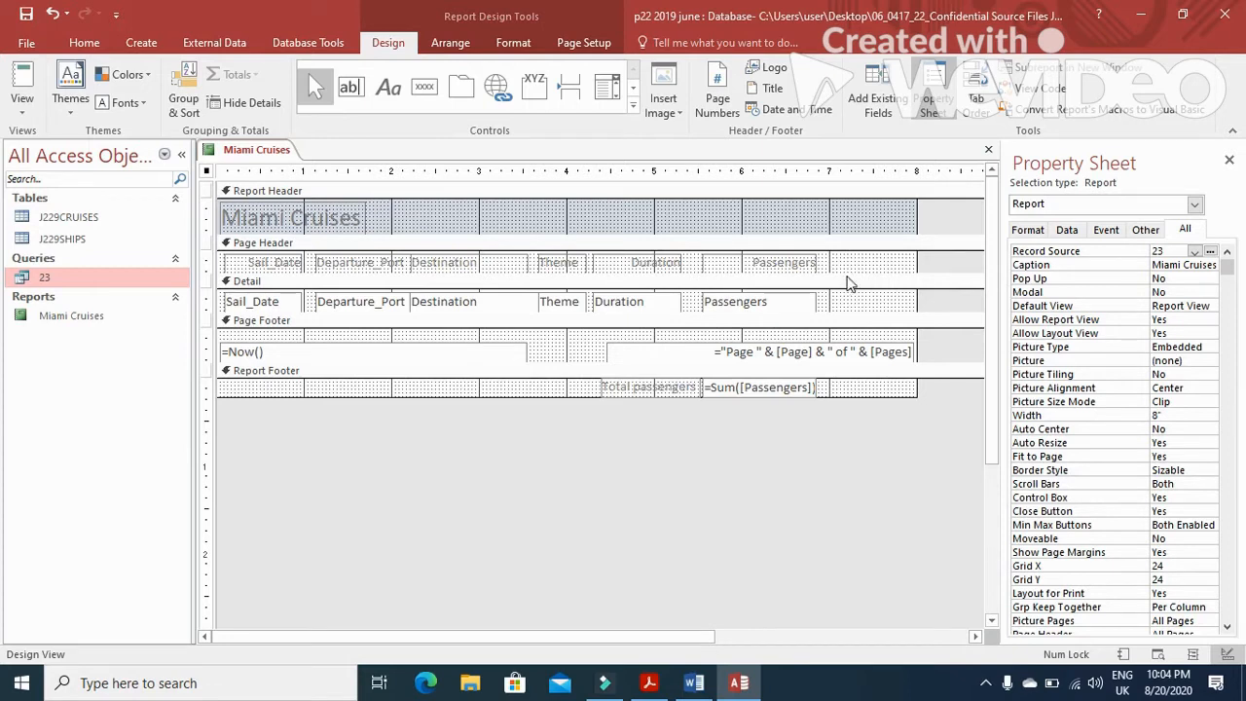
{"action": "left_click_drag", "start_coordinate": [846, 276], "coordinate": [851, 312]}
Move all six column headings down together within the Page Header to a top position of 0.375 inches.
{"action": "left_click_drag", "start_coordinate": [256, 295], "coordinate": [789, 286]}
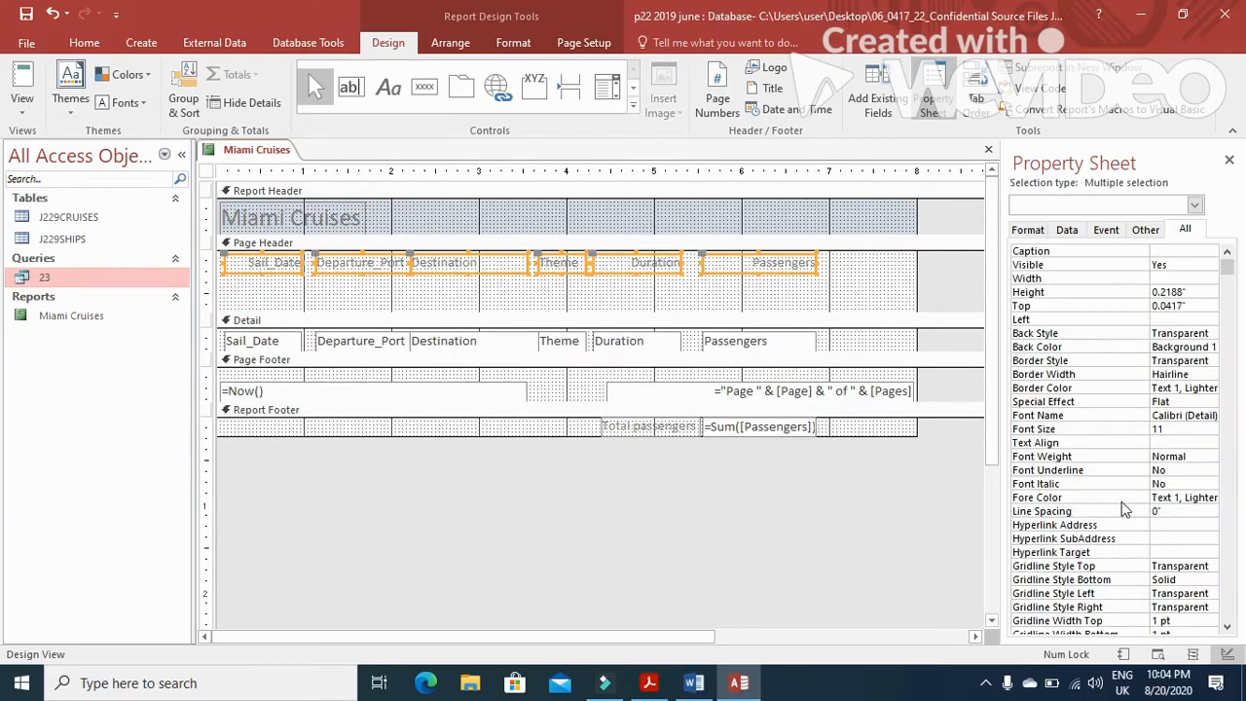
{"action": "key", "text": "Down"}
{"action": "key", "text": "Down"}
{"action": "key", "text": "Down"}
{"action": "key", "text": "Down"}
{"action": "key", "text": "Down"}
{"action": "key", "text": "Down"}
{"action": "key", "text": "Down"}
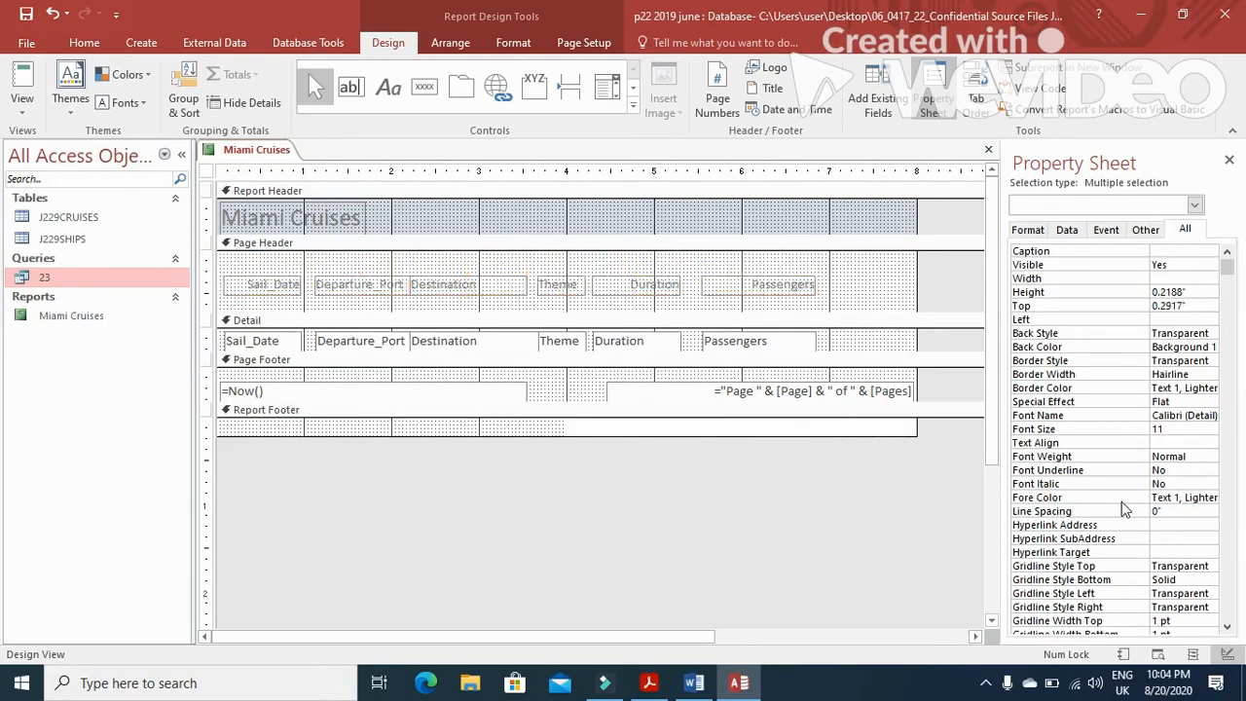
{"action": "key", "text": "Down"}
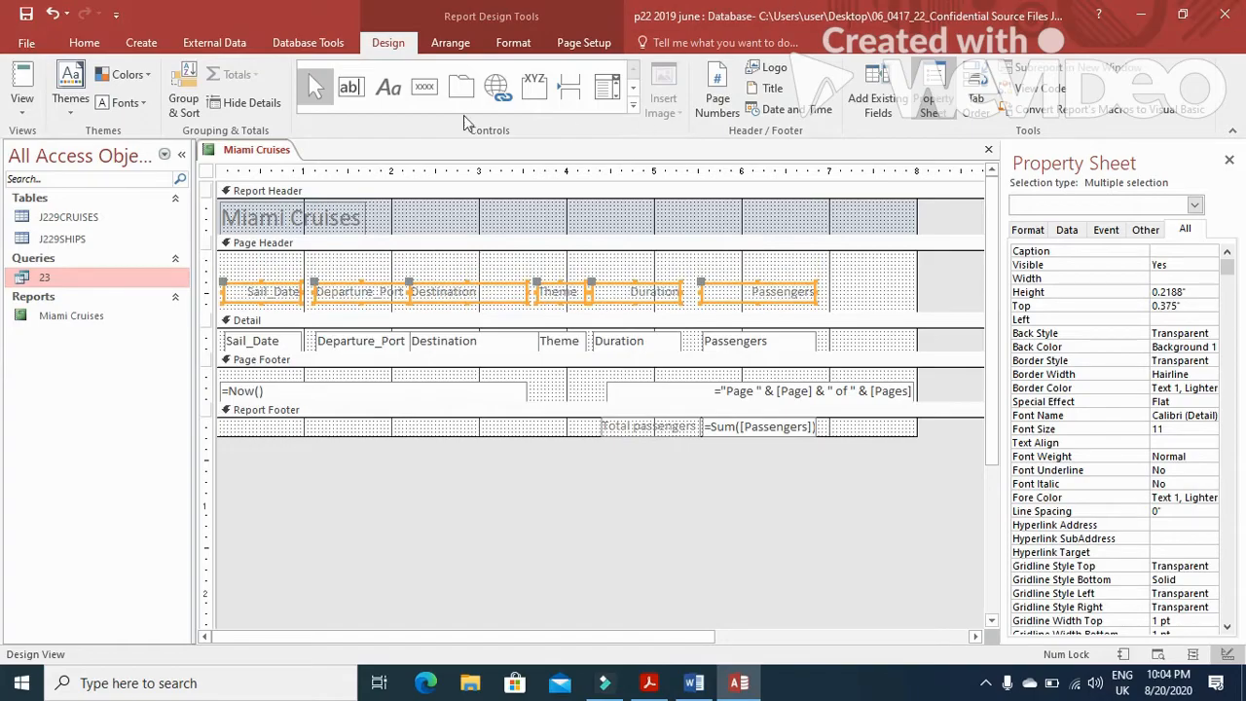
Add a right-aligned label above the Passengers heading in the Page Header with the candidate's name, centre number and candidate number.
{"action": "left_click", "coordinate": [387, 86]}
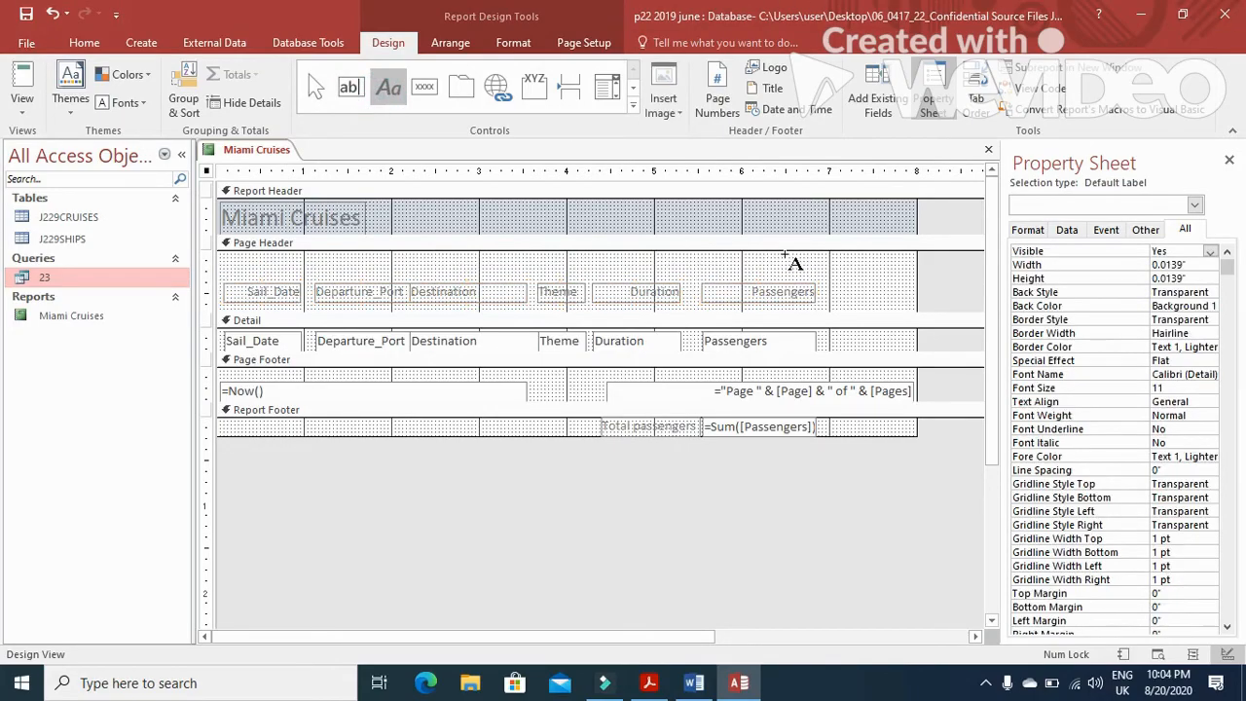
{"action": "left_click_drag", "start_coordinate": [742, 255], "coordinate": [911, 275]}
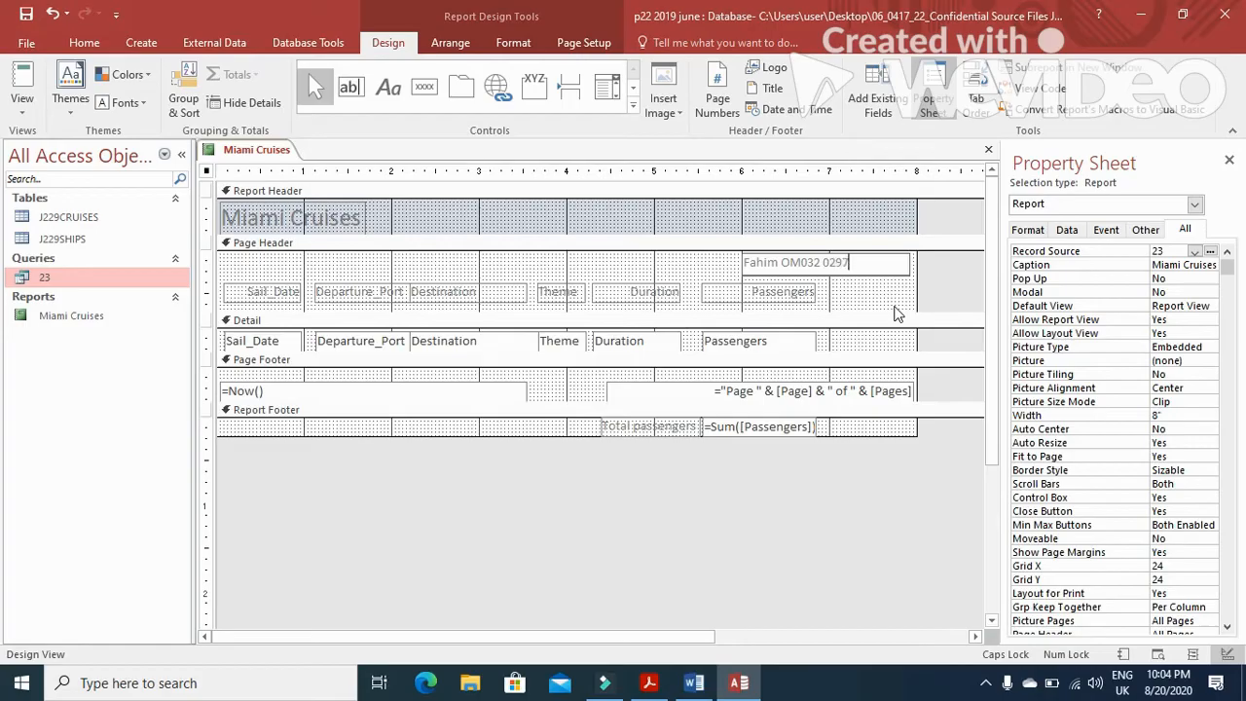
{"action": "left_click", "coordinate": [868, 307]}
{"action": "left_click", "coordinate": [865, 262]}
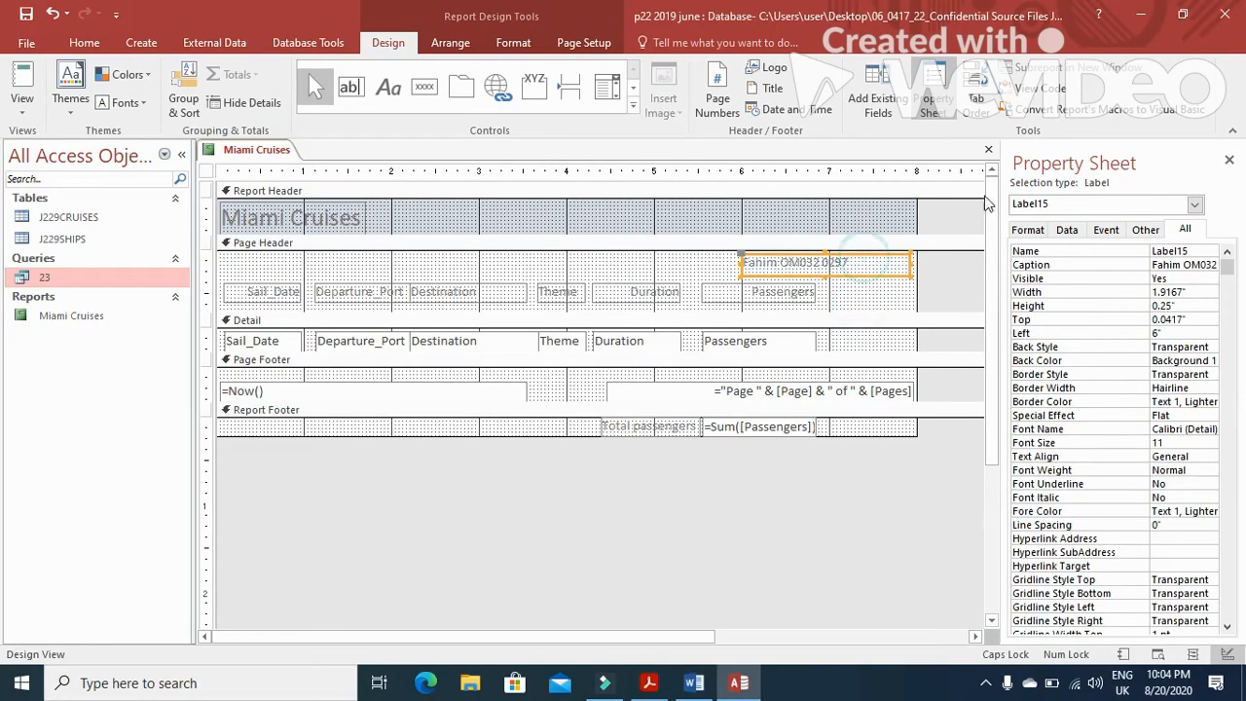
{"action": "left_click", "coordinate": [84, 43]}
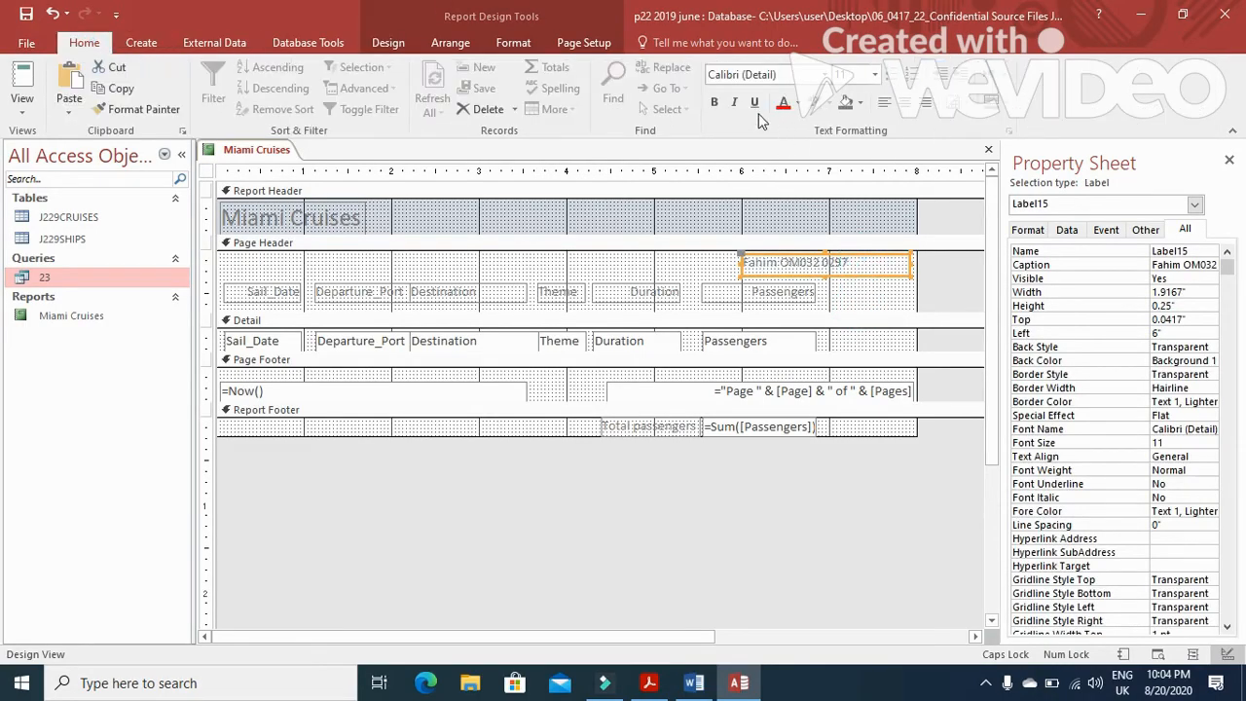
{"action": "left_click", "coordinate": [926, 102]}
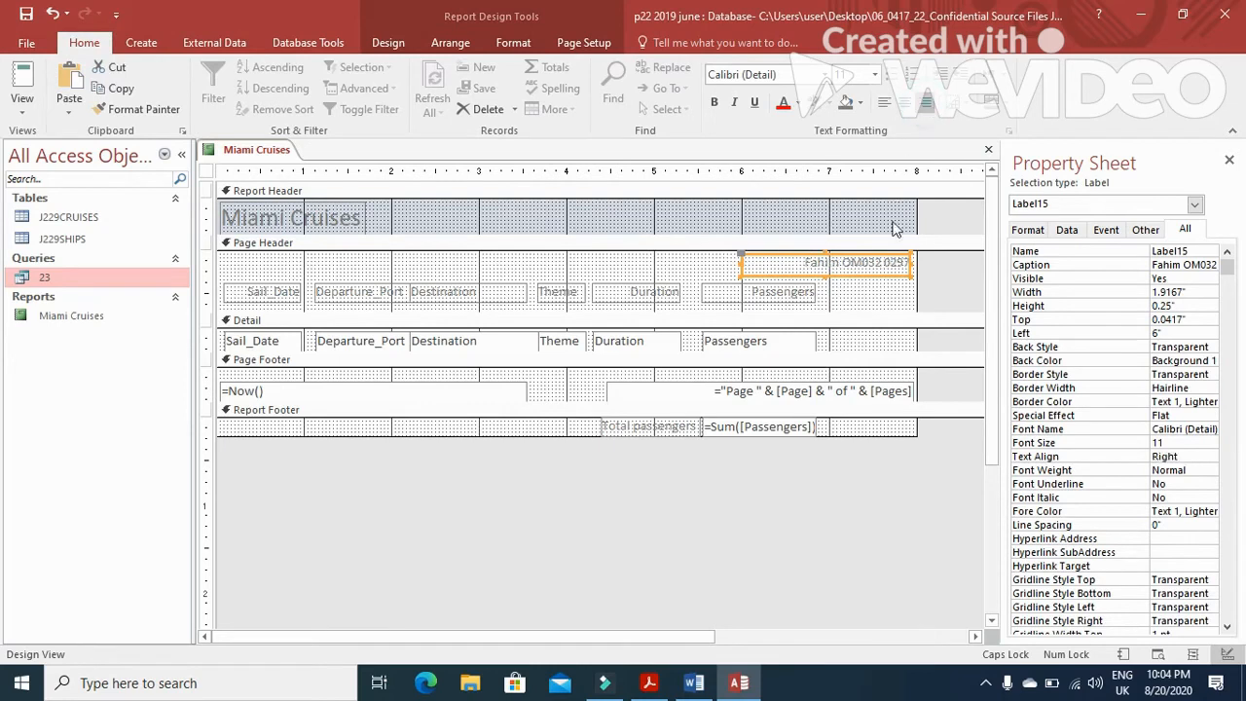
{"action": "left_click", "coordinate": [876, 297]}
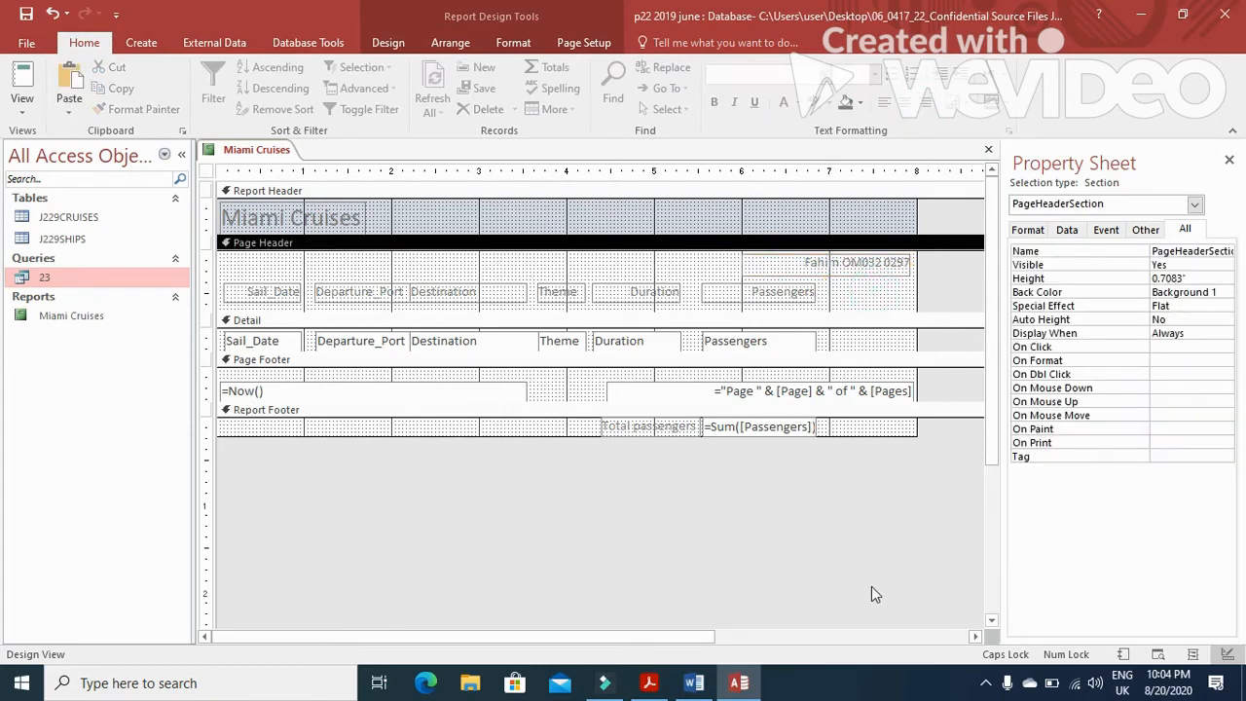
Read the exam paper's Evidence 9 requirement and paste a screenshot of the report design with the passenger sum selected under EVIDENCE 9 in Word.
{"action": "key", "text": "alt+Tab"}
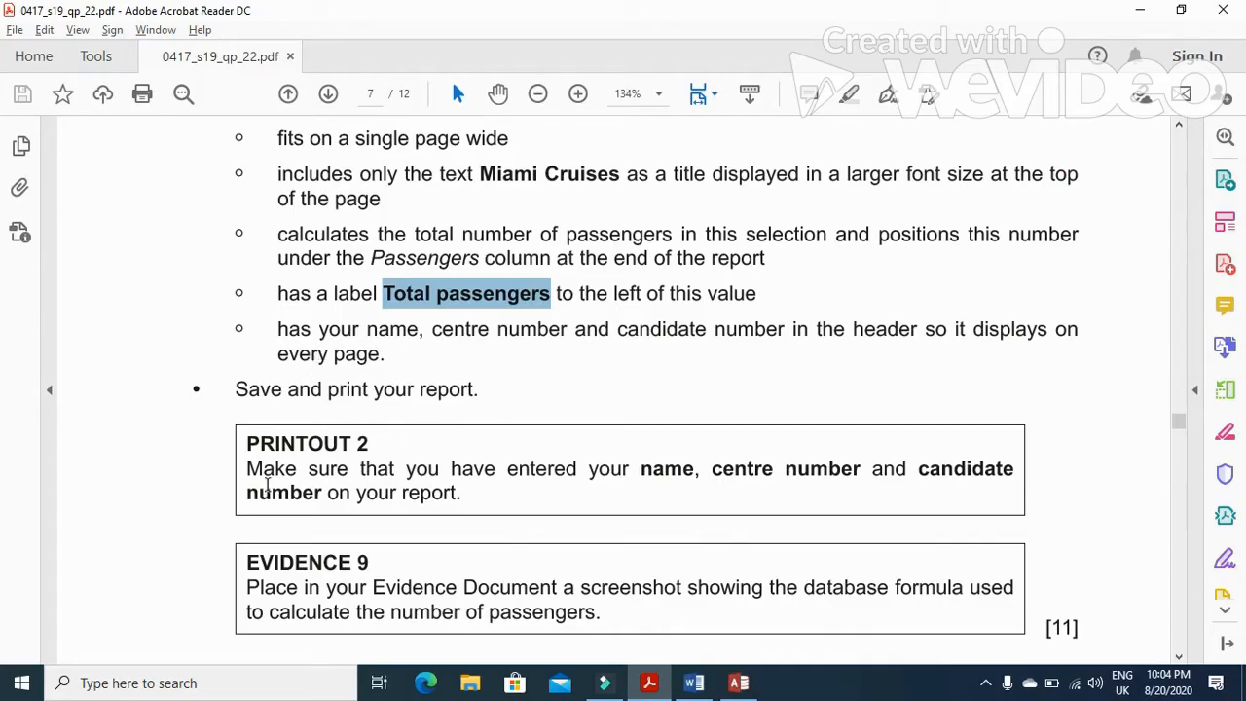
{"action": "left_click_drag", "start_coordinate": [245, 588], "coordinate": [1027, 597]}
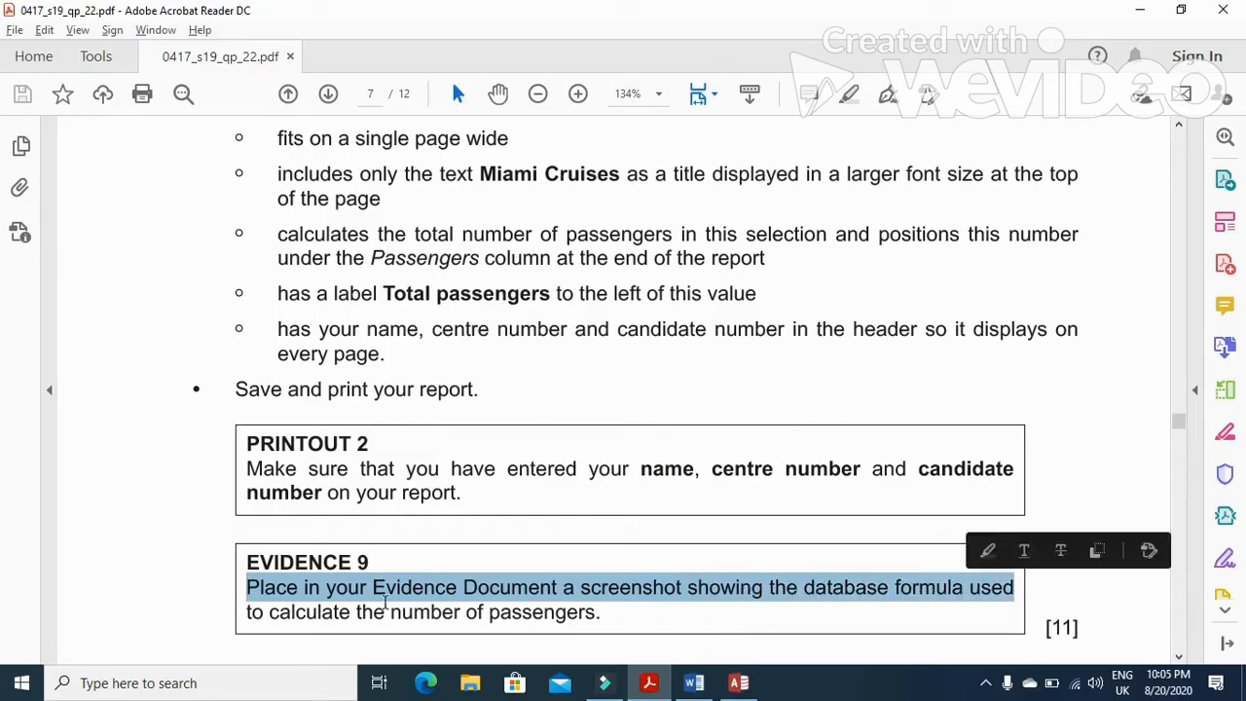
{"action": "left_click_drag", "start_coordinate": [268, 611], "coordinate": [652, 590]}
{"action": "key", "text": "alt+Tab"}
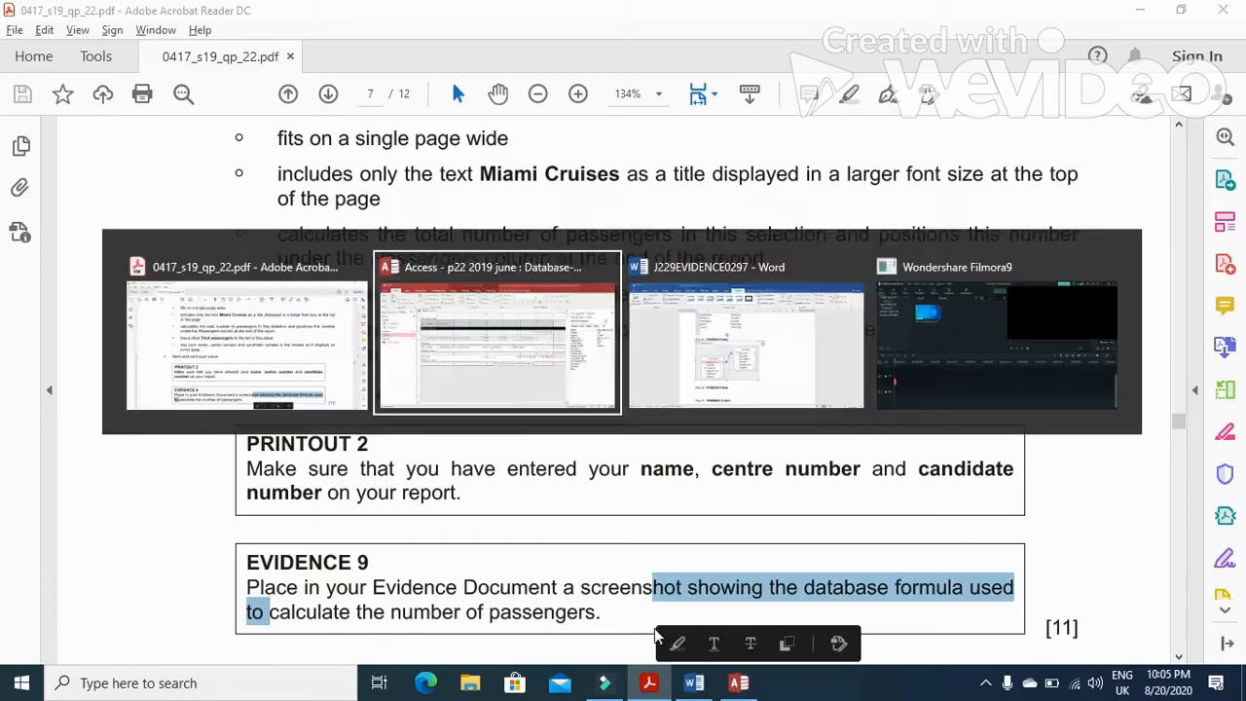
{"action": "left_click", "coordinate": [770, 425]}
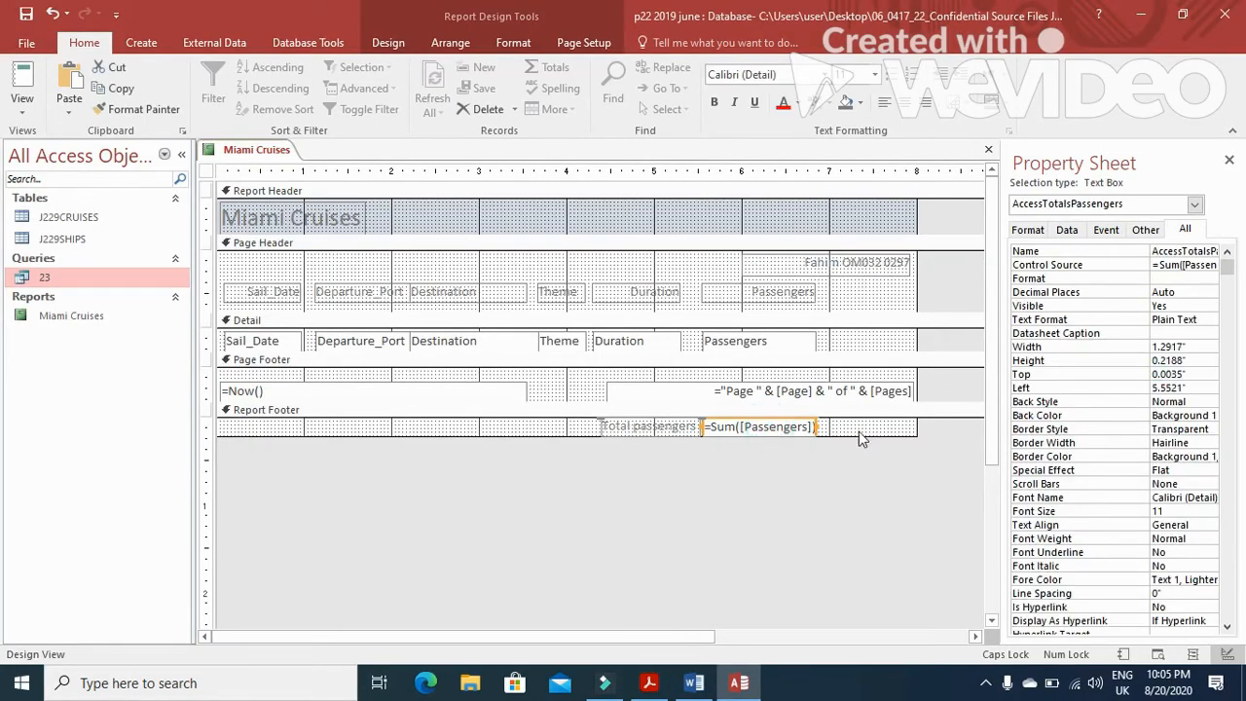
{"action": "left_click", "coordinate": [693, 682]}
{"action": "left_click", "coordinate": [432, 584]}
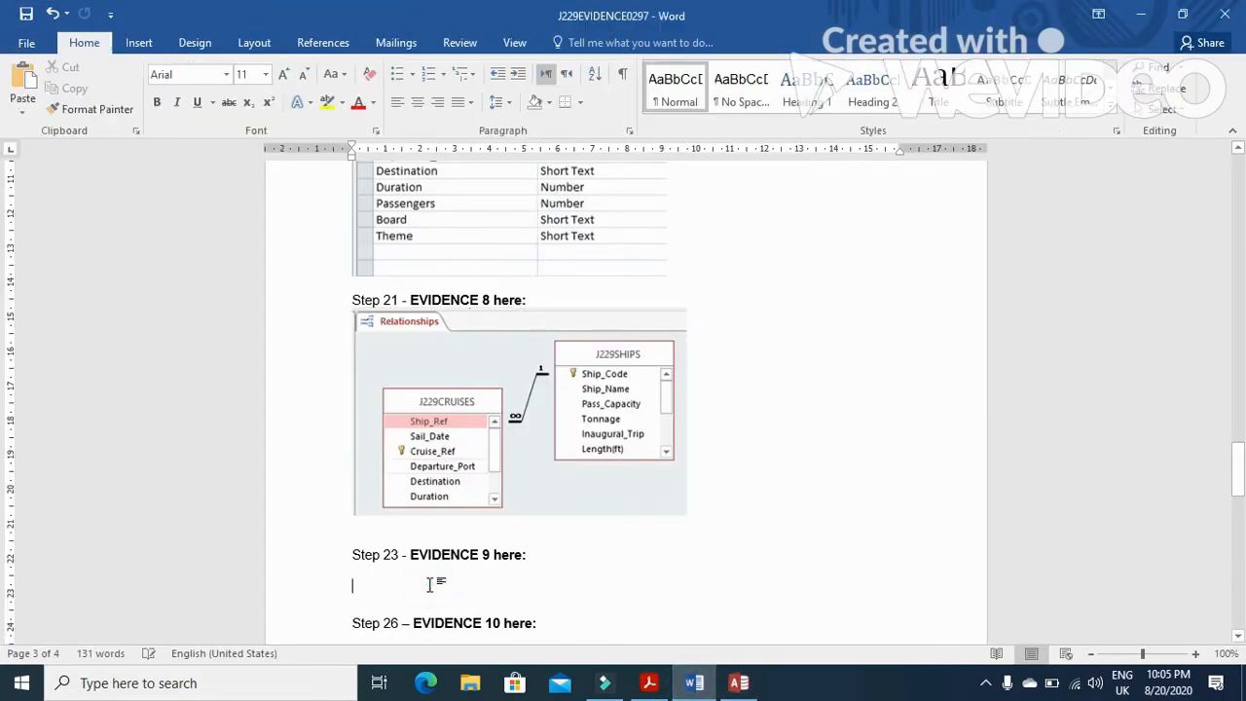
{"action": "key", "text": "ctrl+v"}
Crop the Evidence 9 screenshot to the Total passengers label and its sum formula, and enlarge the cropped picture.
{"action": "left_click", "coordinate": [536, 473]}
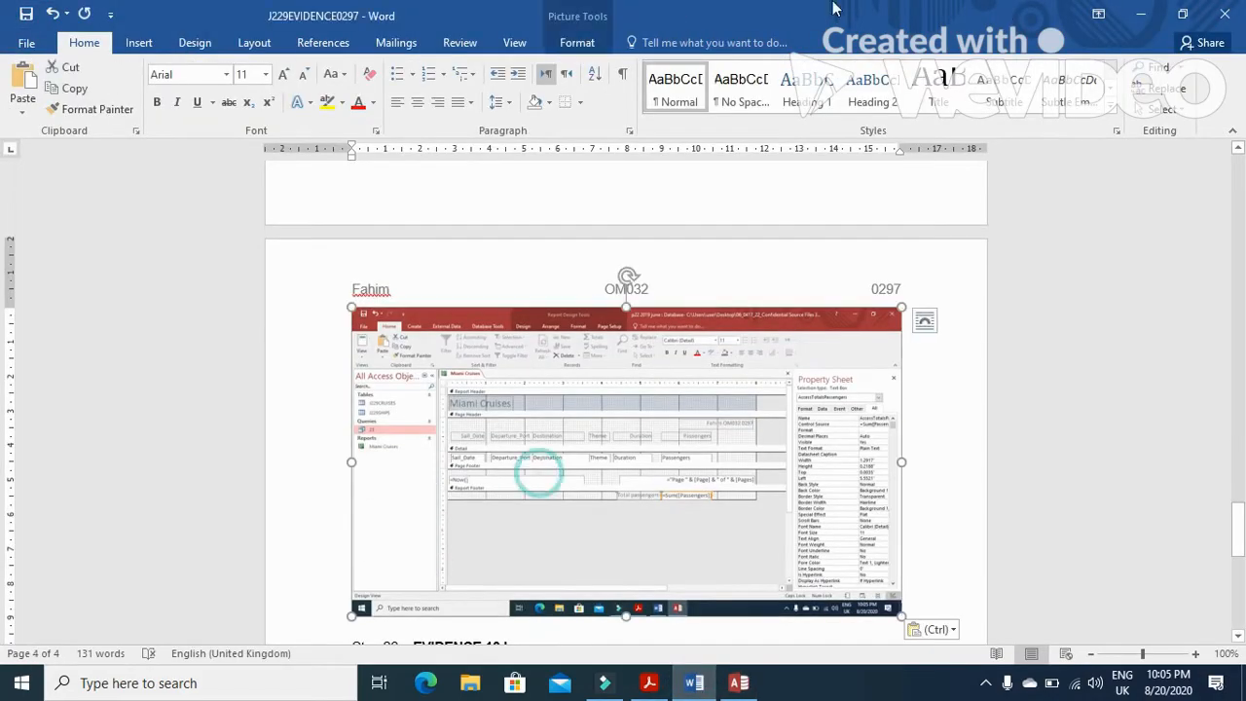
{"action": "left_click", "coordinate": [580, 43]}
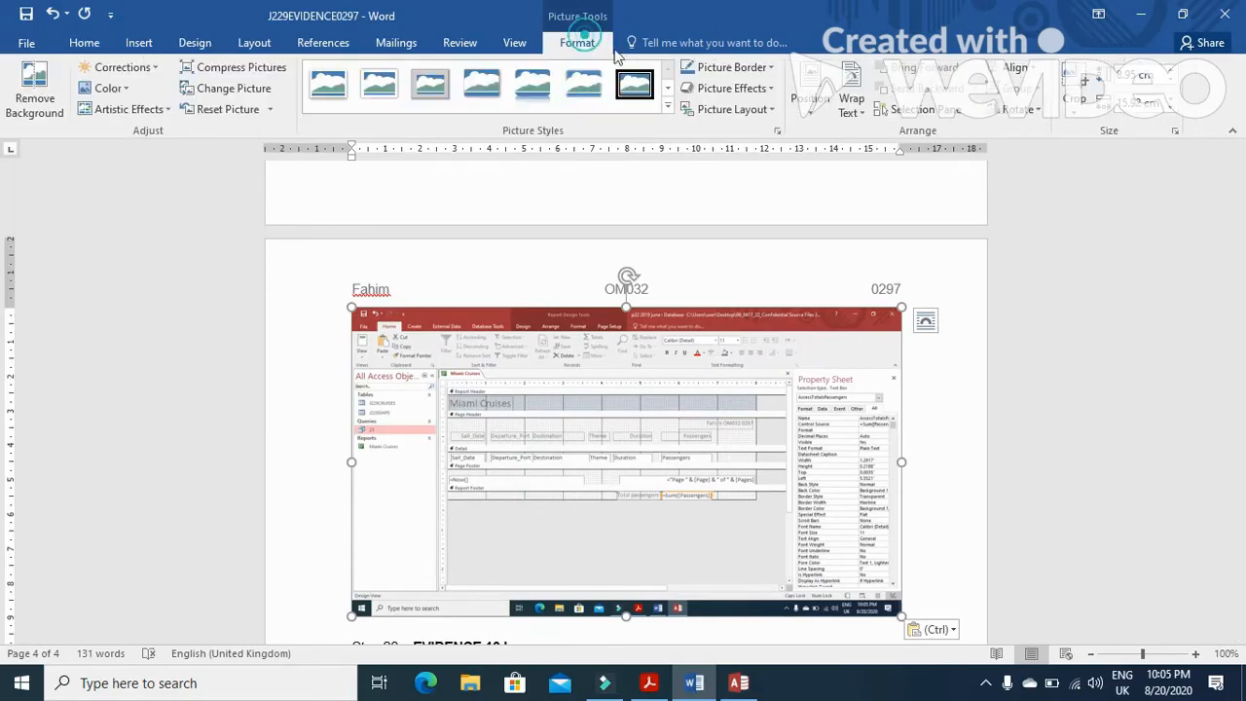
{"action": "left_click", "coordinate": [1076, 89]}
{"action": "left_click_drag", "start_coordinate": [891, 608], "coordinate": [718, 503]}
{"action": "left_click_drag", "start_coordinate": [356, 311], "coordinate": [611, 492]}
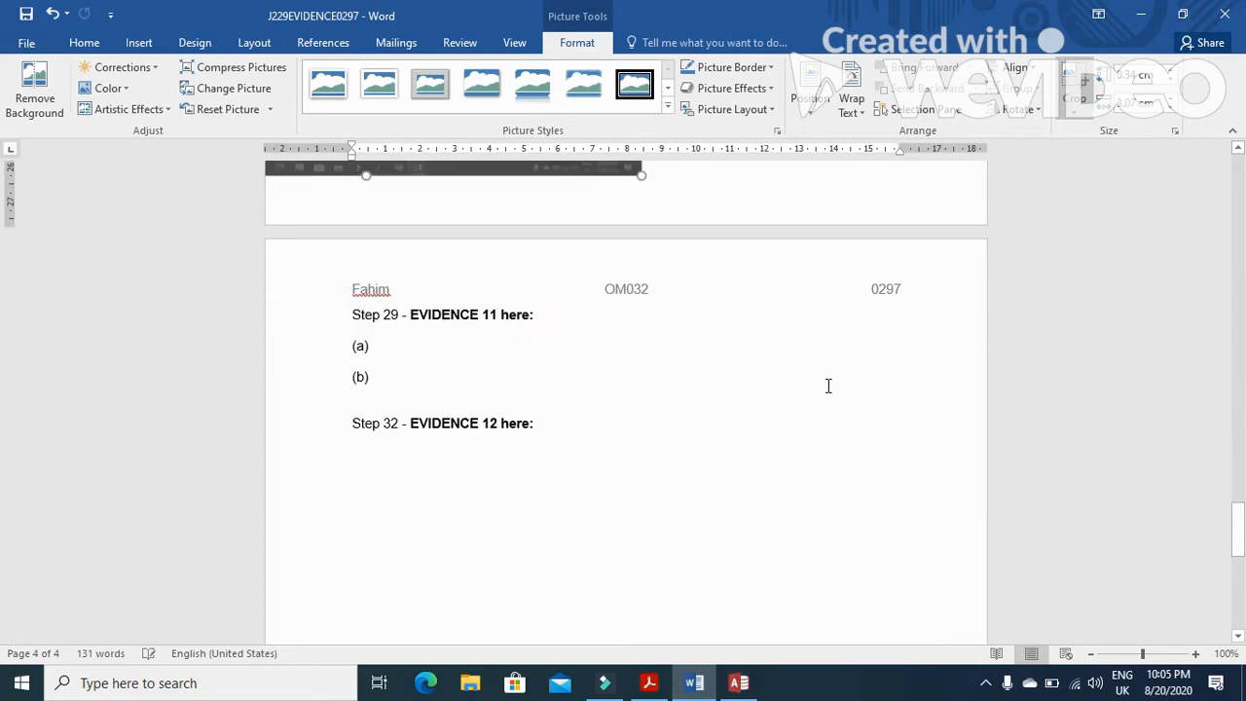
{"action": "left_click", "coordinate": [857, 363]}
{"action": "scroll", "coordinate": [792, 476], "scroll_direction": "up", "scroll_amount": 5}
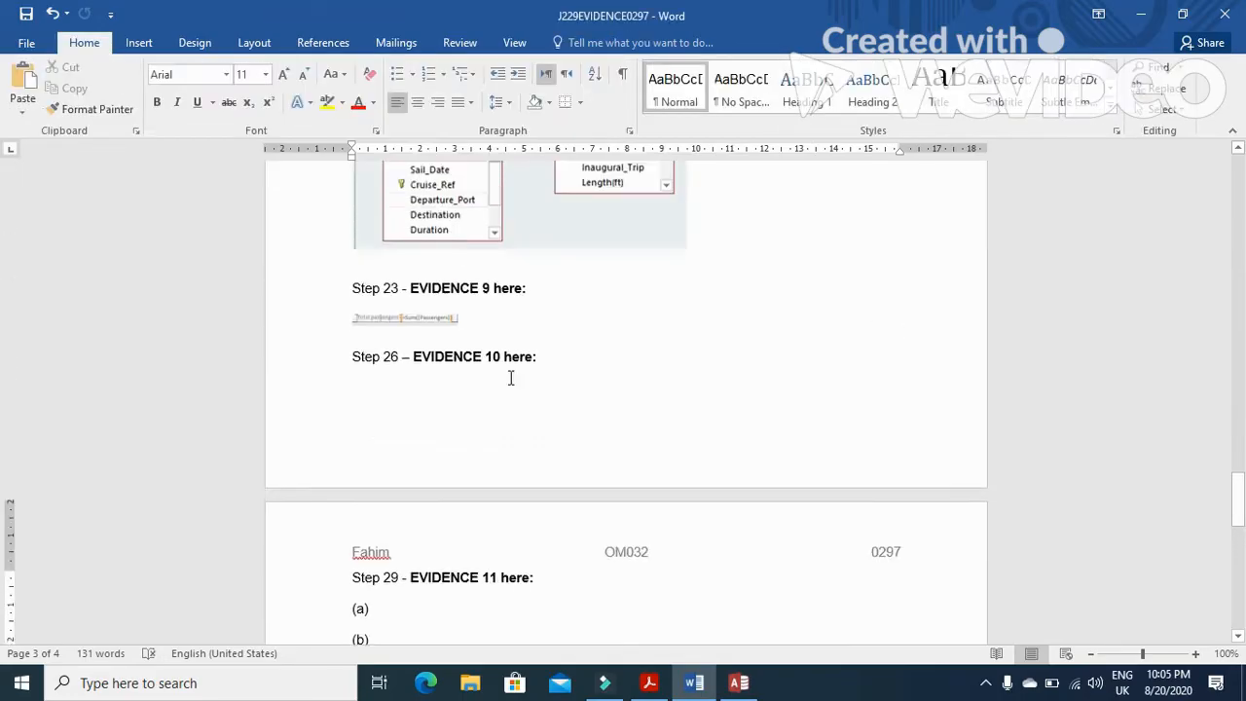
{"action": "left_click", "coordinate": [460, 319]}
{"action": "left_click_drag", "start_coordinate": [459, 320], "coordinate": [555, 363]}
Switch to the exam paper in Acrobat Reader and read question 24's tabular report requirement.
{"action": "key", "text": "alt+Tab"}
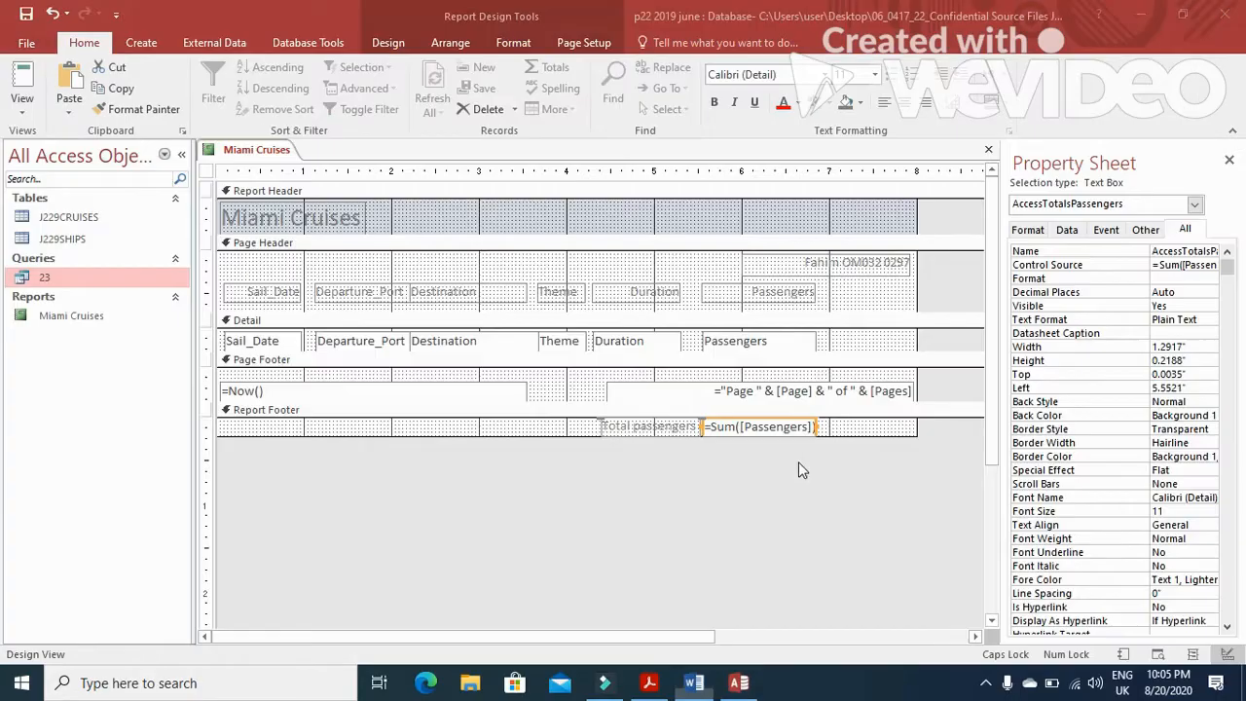
{"action": "left_click", "coordinate": [649, 683]}
{"action": "scroll", "coordinate": [606, 521], "scroll_direction": "down", "scroll_amount": 3}
{"action": "scroll", "coordinate": [605, 521], "scroll_direction": "down", "scroll_amount": 5}
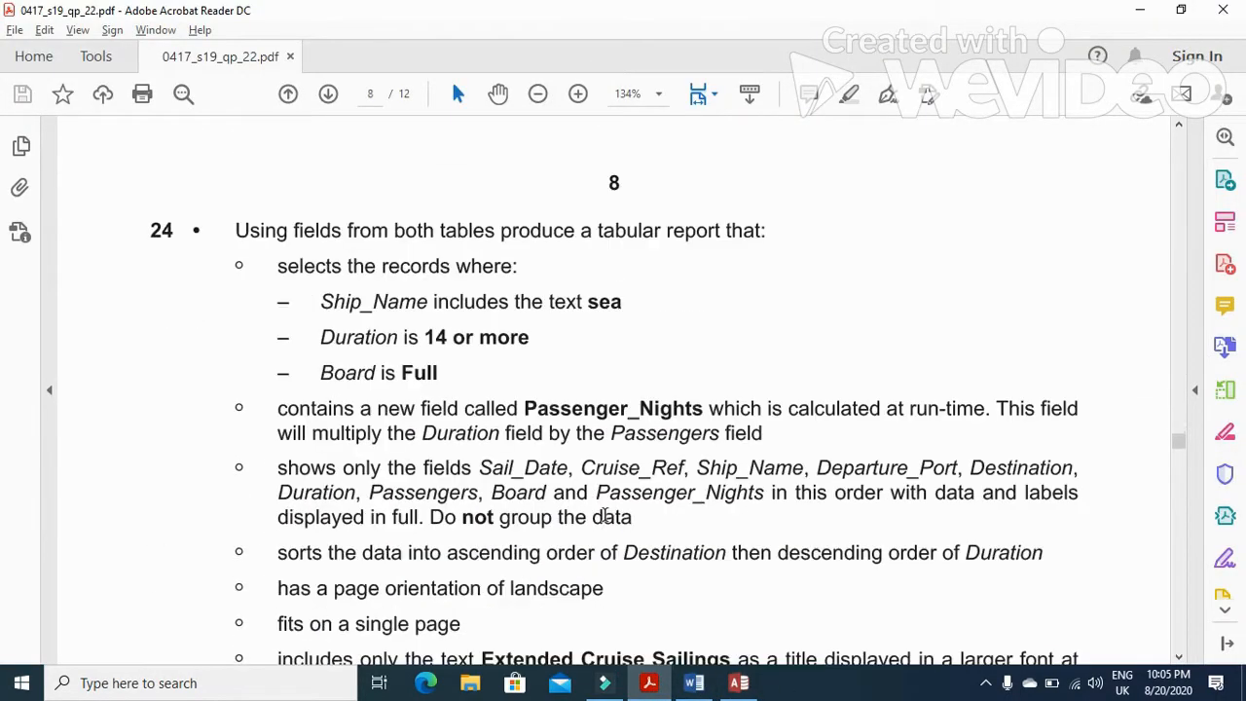
{"action": "left_click_drag", "start_coordinate": [234, 225], "coordinate": [740, 249]}
Return to Access, save the Miami Cruises report and close it.
{"action": "left_click", "coordinate": [739, 683]}
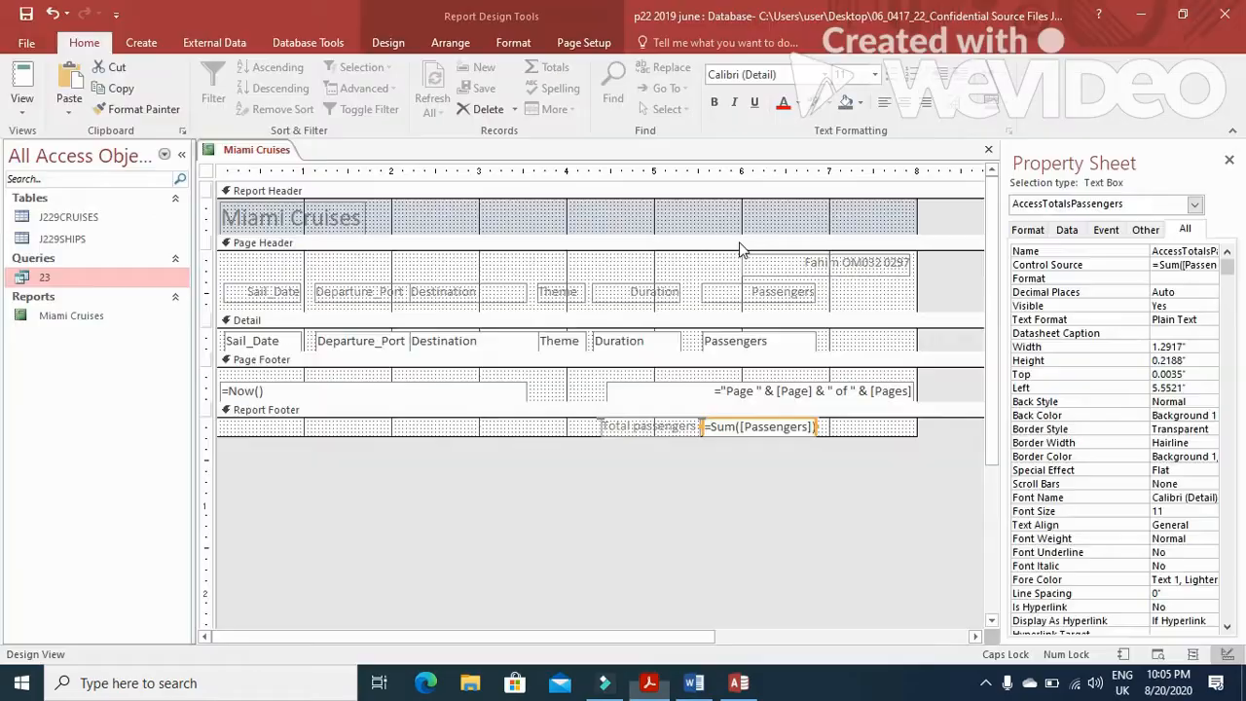
{"action": "left_click", "coordinate": [26, 14]}
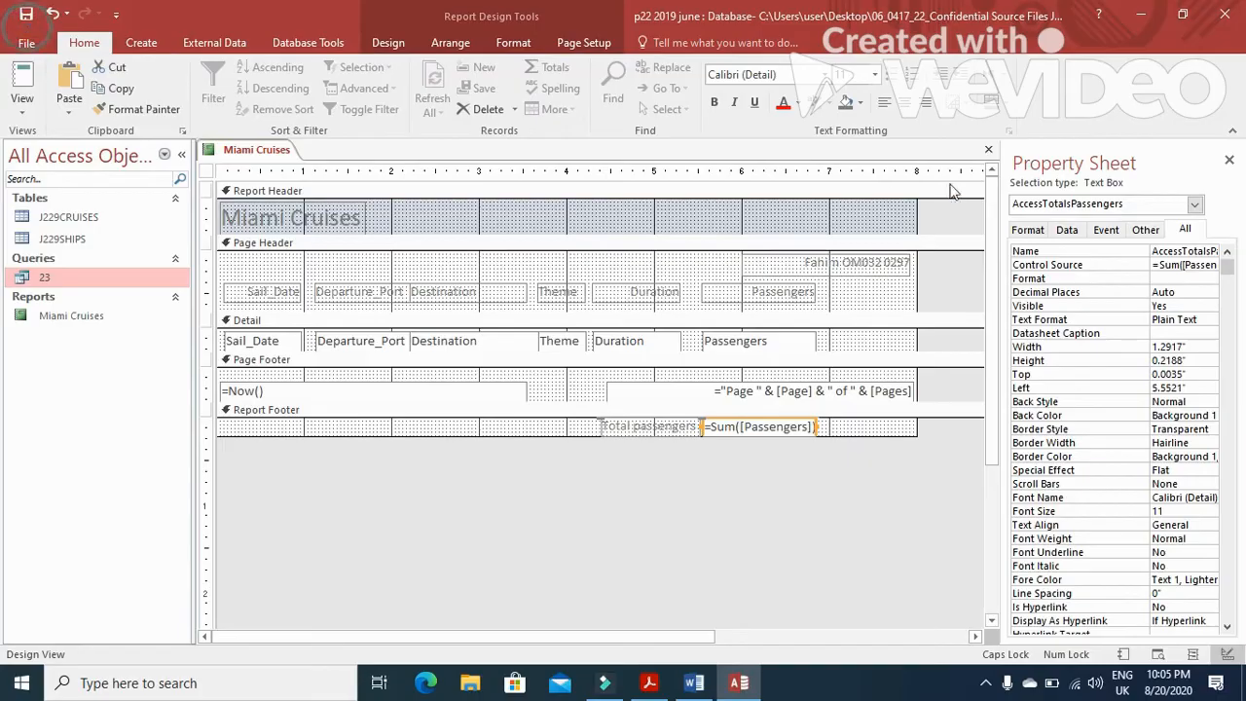
{"action": "left_click", "coordinate": [988, 149]}
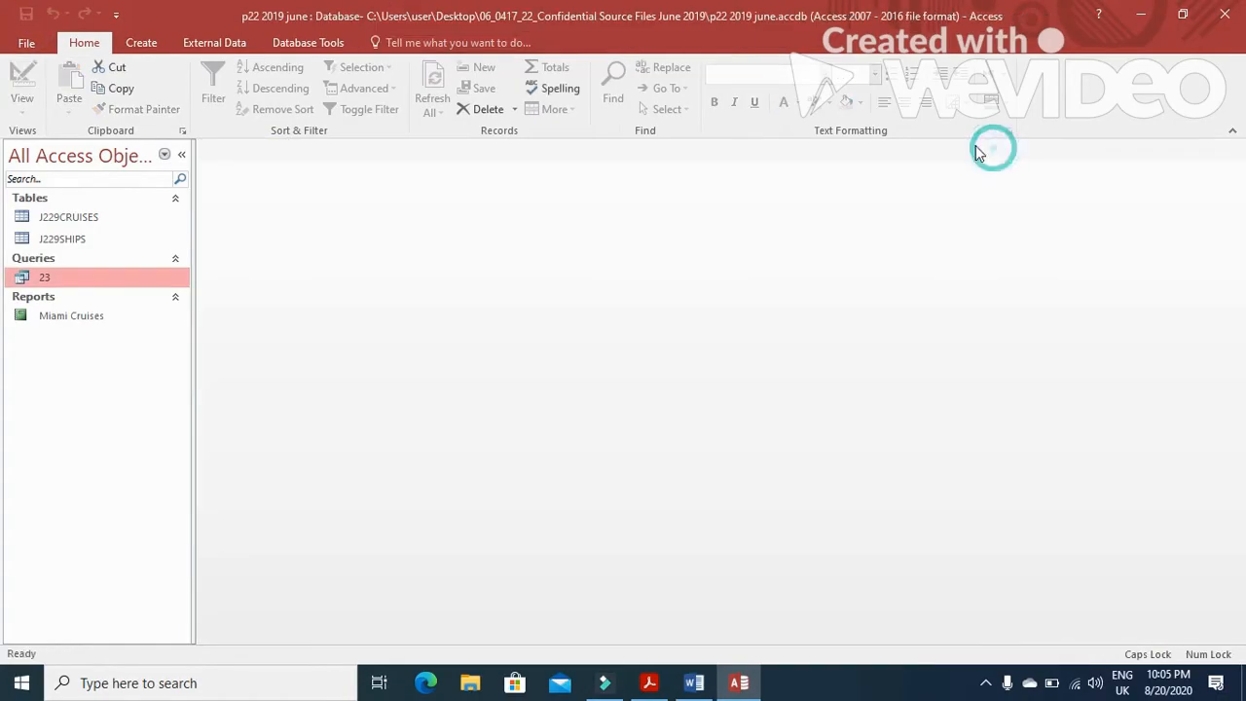
Start a Simple Query Wizard query containing all fields from the J229CRUISES and J229SHIPS tables.
{"action": "left_click", "coordinate": [138, 42]}
{"action": "left_click", "coordinate": [233, 87]}
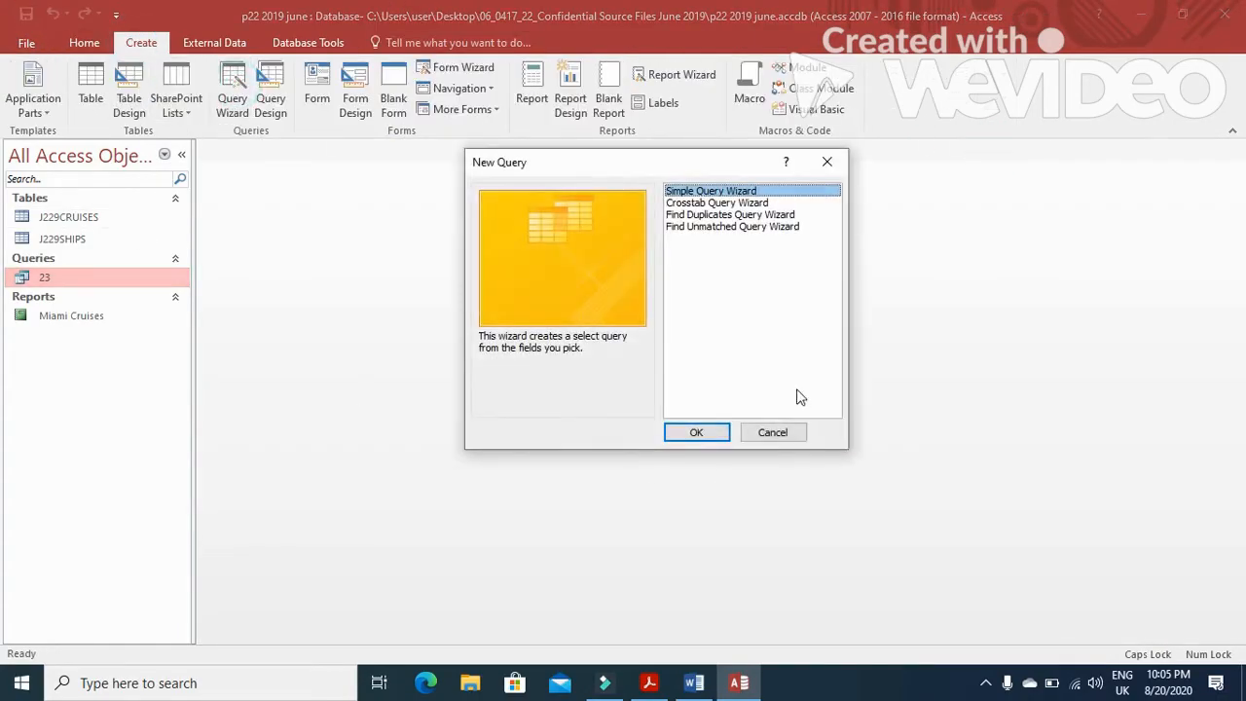
{"action": "left_click", "coordinate": [719, 434]}
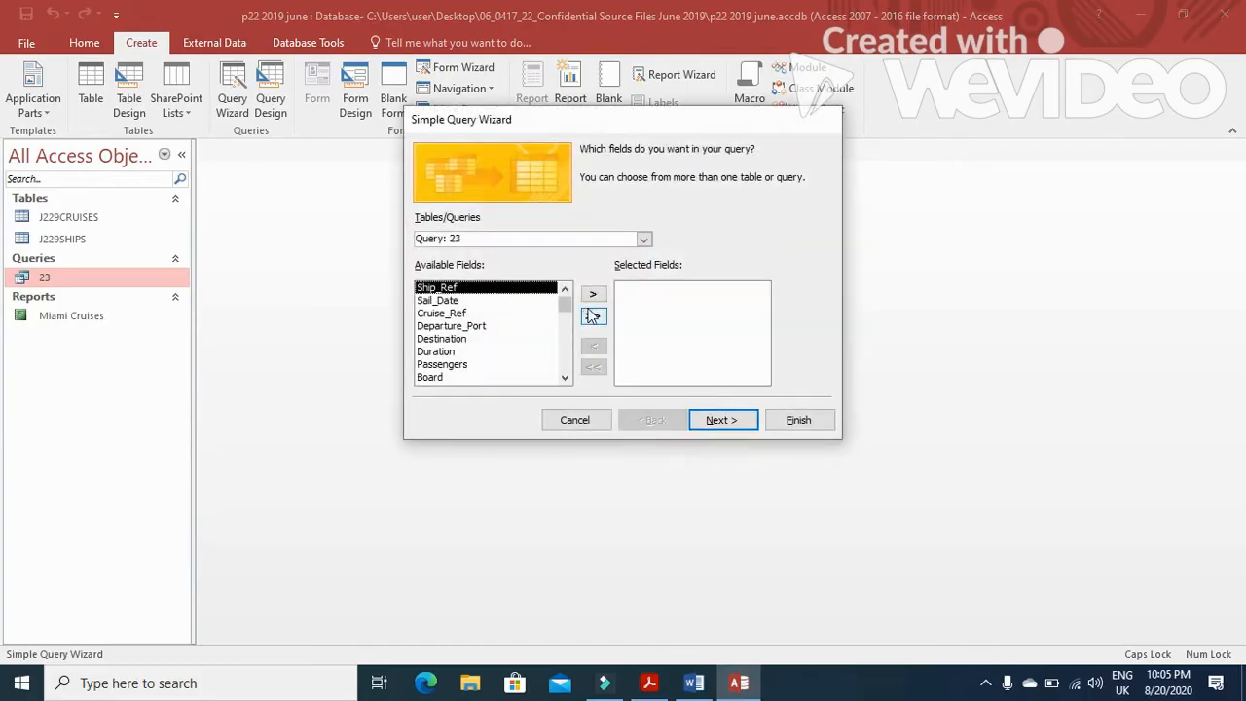
{"action": "left_click", "coordinate": [643, 239]}
{"action": "left_click", "coordinate": [545, 253]}
{"action": "left_click", "coordinate": [592, 315]}
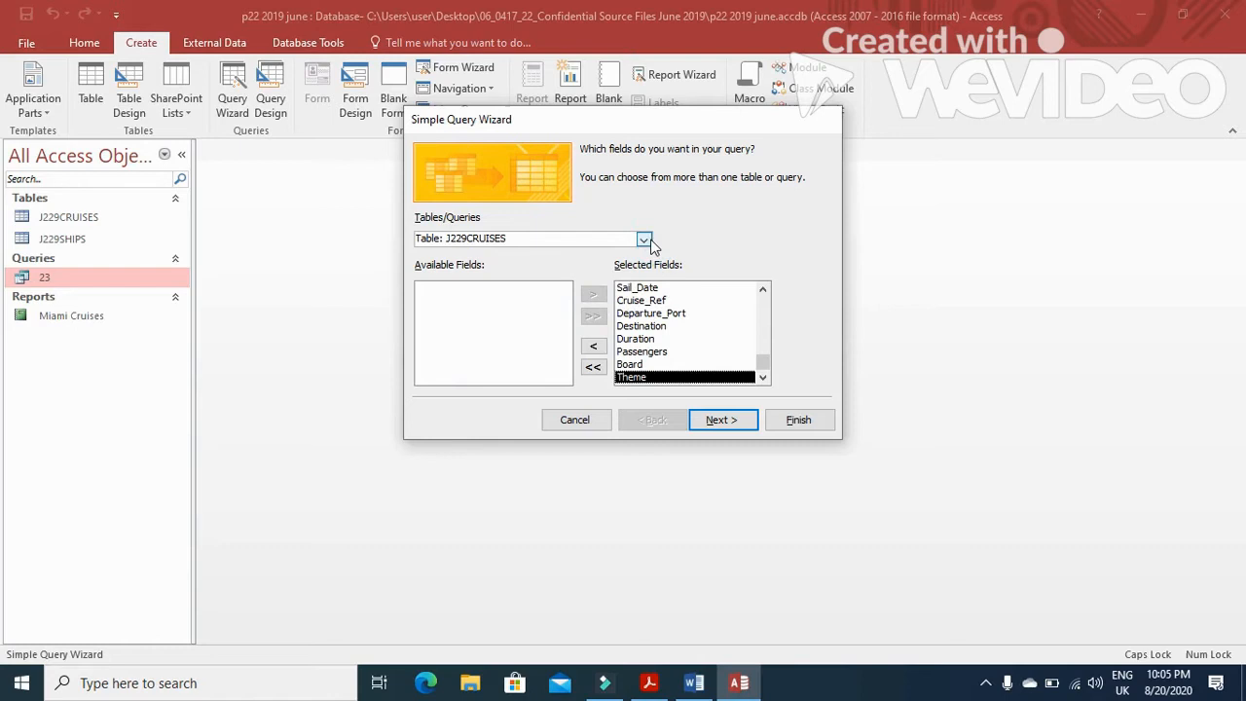
{"action": "left_click", "coordinate": [643, 239]}
{"action": "left_click", "coordinate": [575, 266]}
{"action": "left_click", "coordinate": [592, 315]}
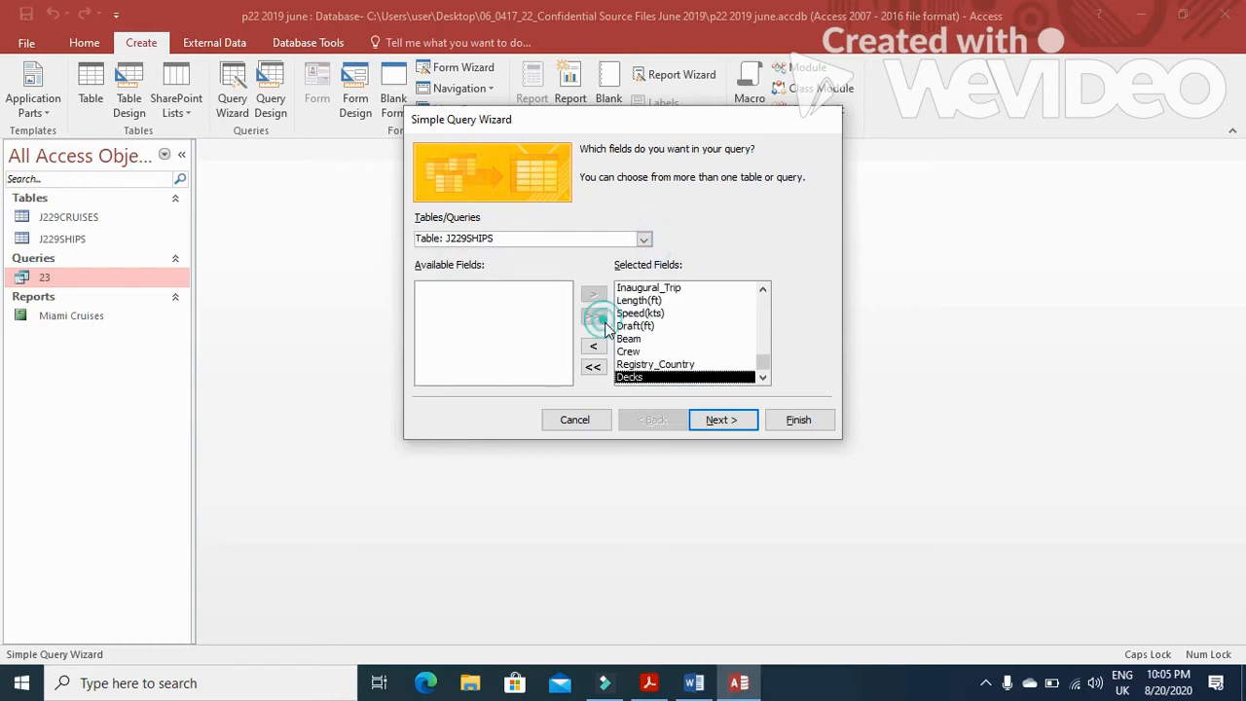
Finish the wizard as a detail query titled 24, opening it for design changes.
{"action": "left_click", "coordinate": [720, 420]}
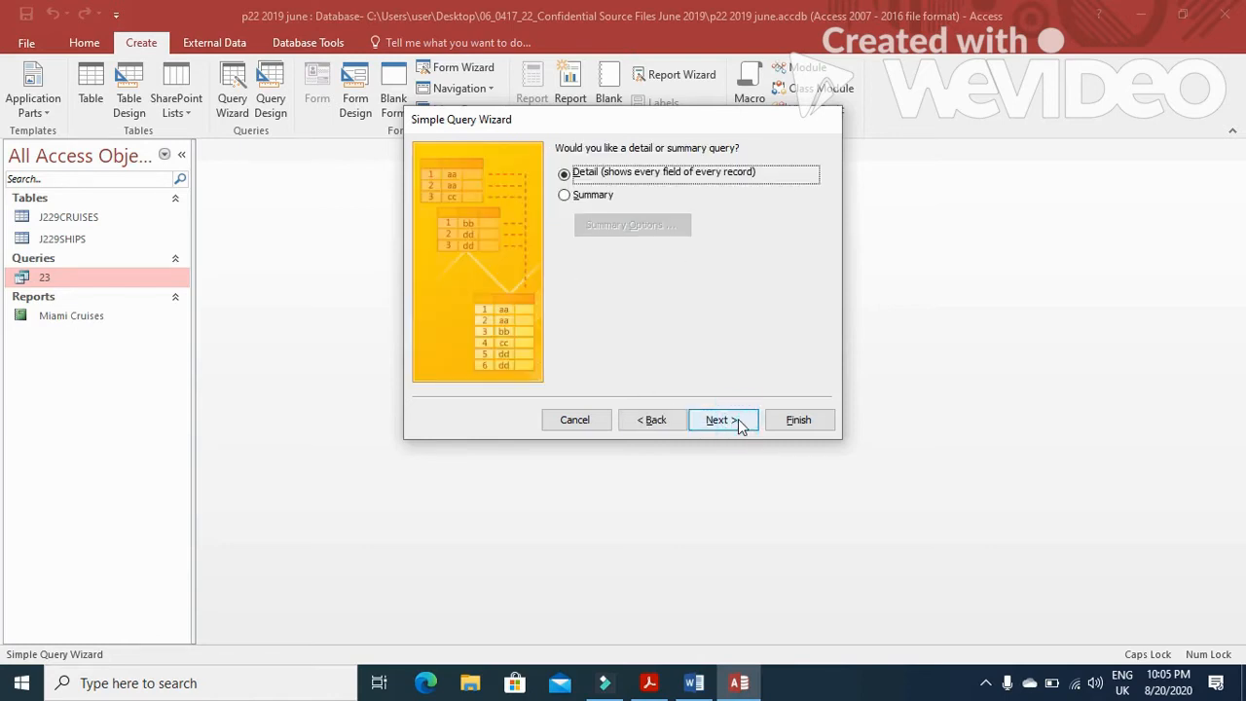
{"action": "left_click", "coordinate": [735, 420]}
{"action": "left_click", "coordinate": [646, 323]}
{"action": "left_click_drag", "start_coordinate": [685, 169], "coordinate": [504, 169]}
{"action": "key", "text": "alt+Tab"}
{"action": "key", "text": "alt+Tab"}
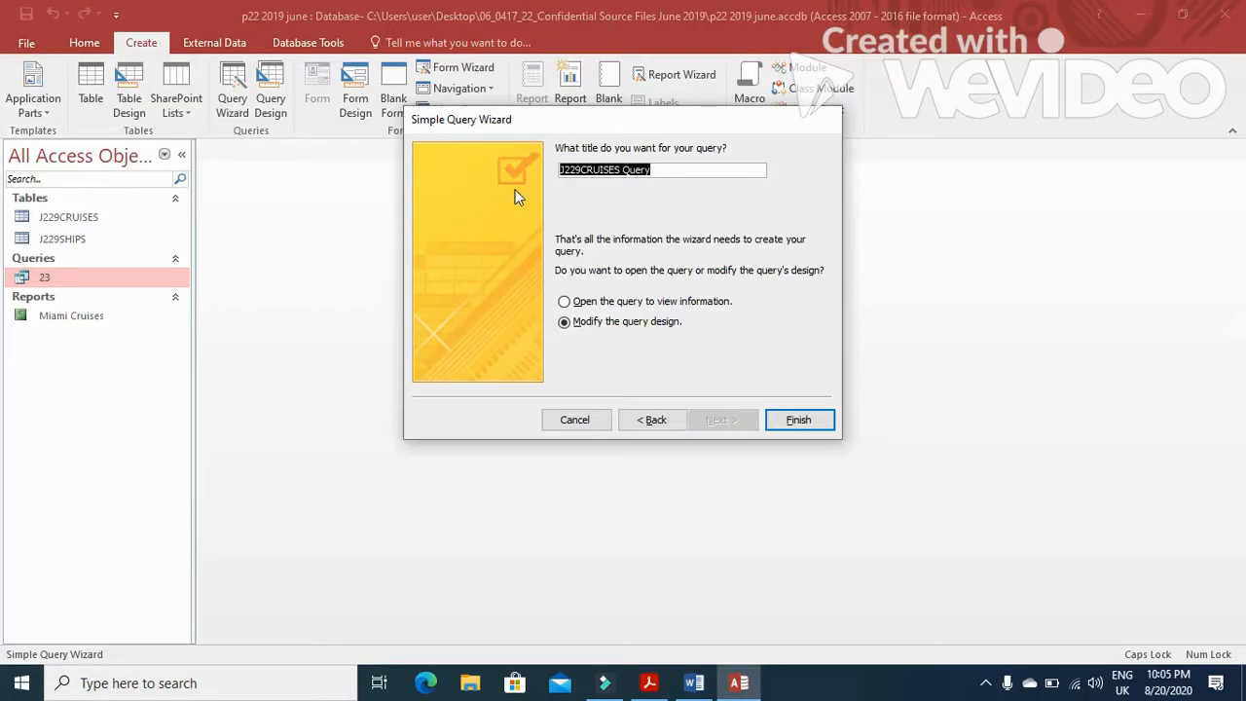
{"action": "type", "text": "2"}
{"action": "left_click", "coordinate": [796, 421]}
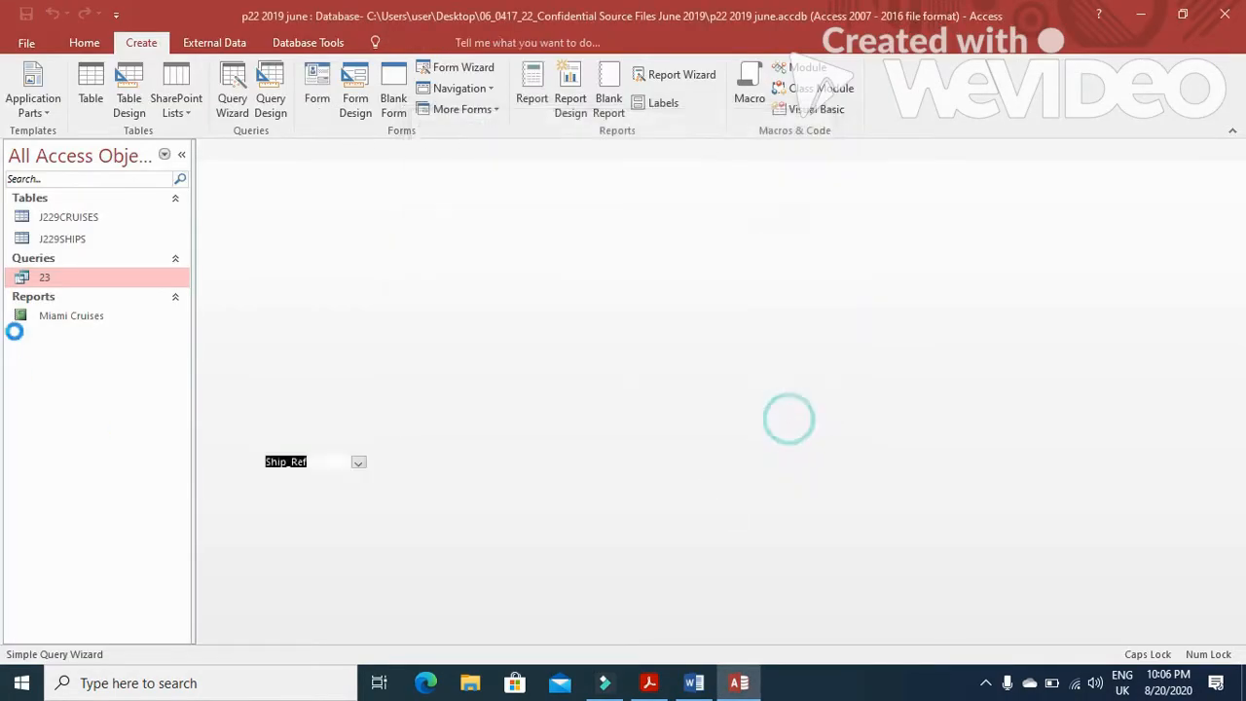
Read question 24's Ship_Name selection criterion in the exam paper and return to query 24's design.
{"action": "left_click", "coordinate": [649, 683]}
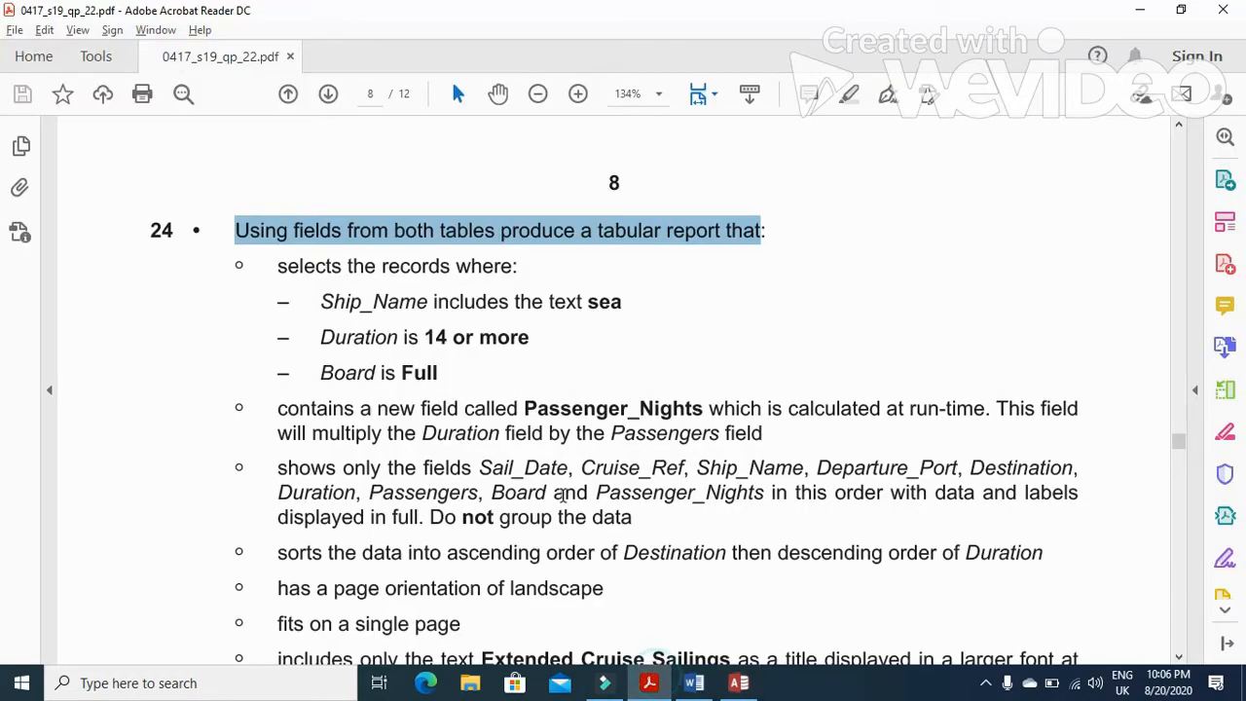
{"action": "left_click", "coordinate": [319, 306]}
{"action": "left_click_drag", "start_coordinate": [320, 304], "coordinate": [494, 311]}
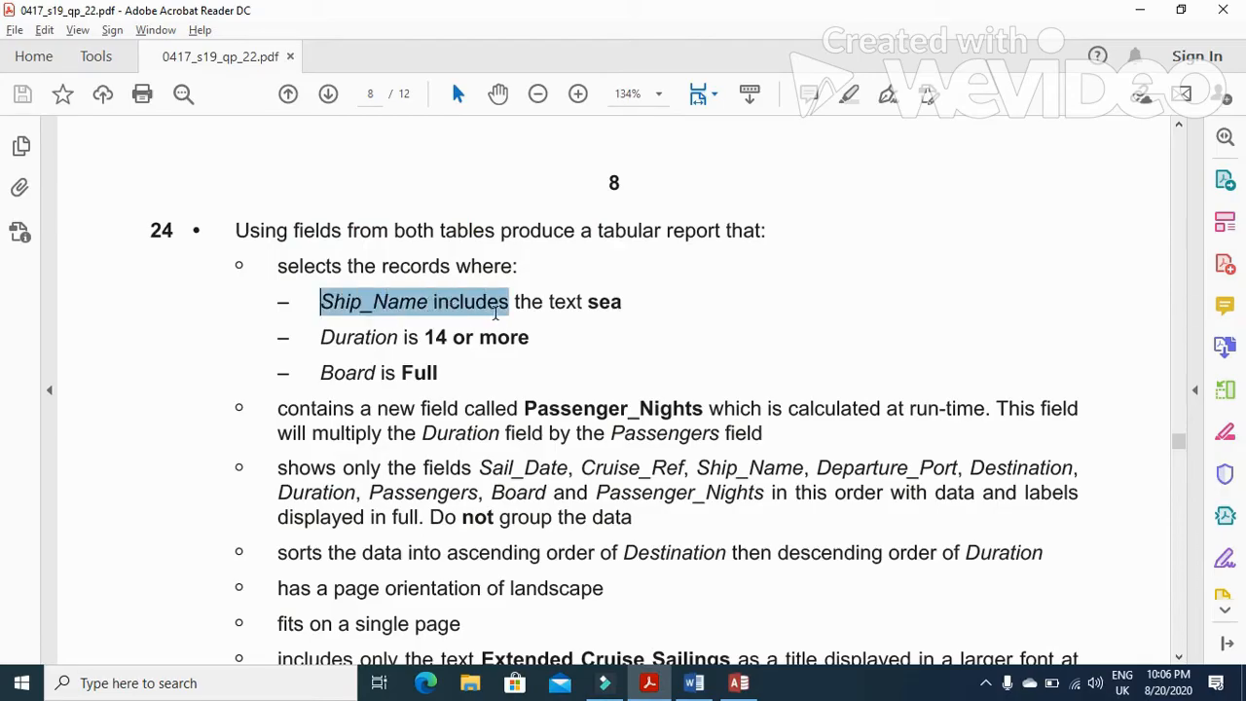
{"action": "key", "text": "alt+Tab"}
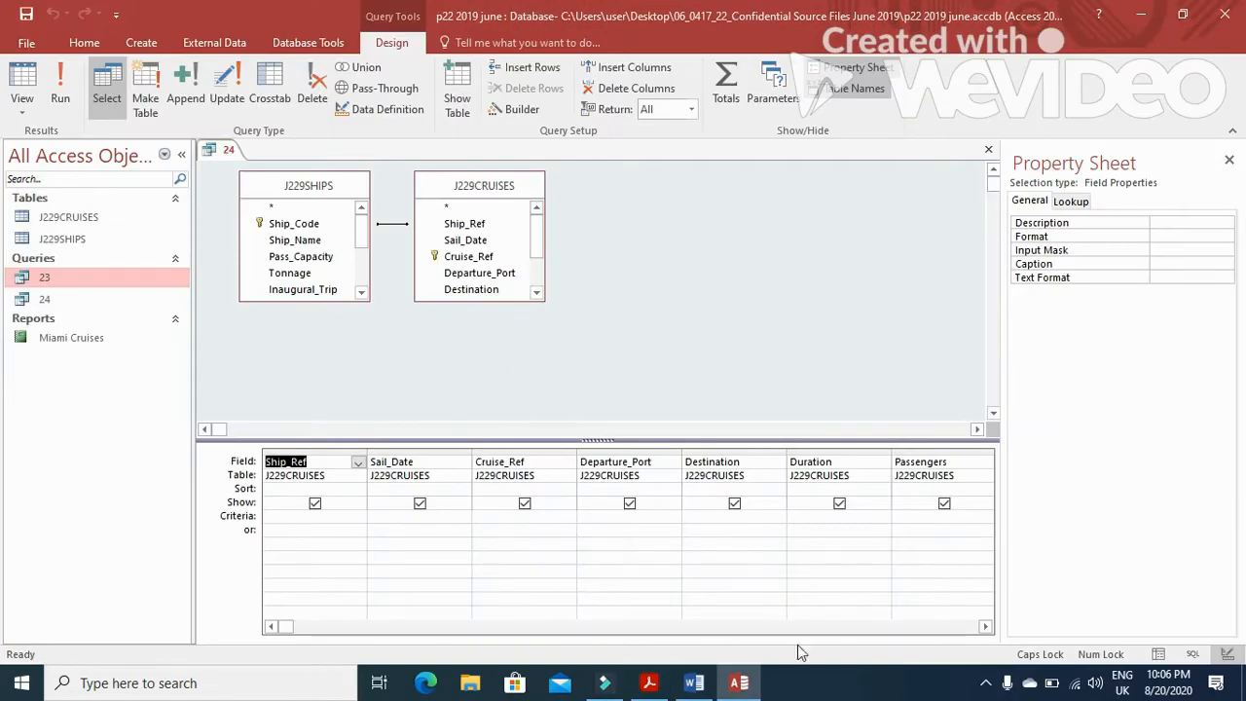
Enter the criterion *Sea* for the Ship_Name field in query 24.
{"action": "left_click", "coordinate": [986, 626]}
{"action": "left_click", "coordinate": [986, 626]}
{"action": "double_click", "coordinate": [986, 627]}
{"action": "left_click", "coordinate": [986, 627]}
{"action": "left_click", "coordinate": [986, 627]}
{"action": "left_click", "coordinate": [830, 518]}
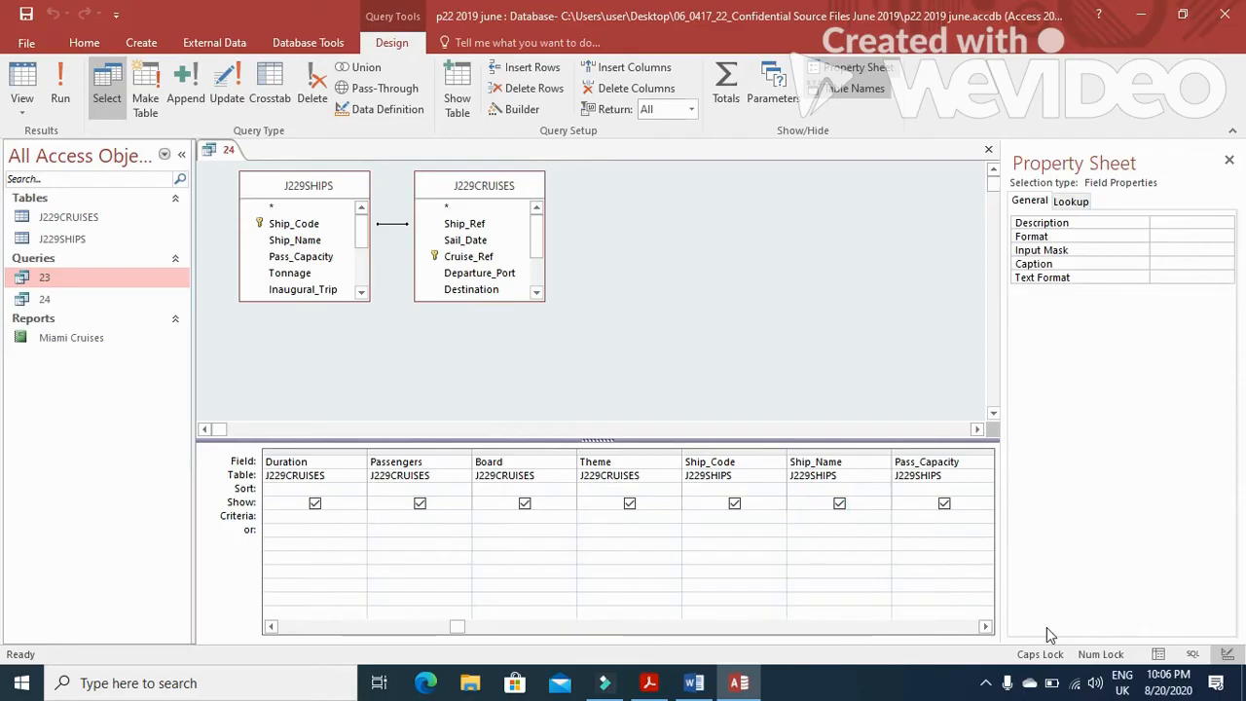
{"action": "type", "text": "*sEA"}
{"action": "key", "text": "BackSpace"}
{"action": "key", "text": "BackSpace"}
{"action": "key", "text": "BackSpace"}
{"action": "key", "text": "BackSpace"}
{"action": "type", "text": "S"}
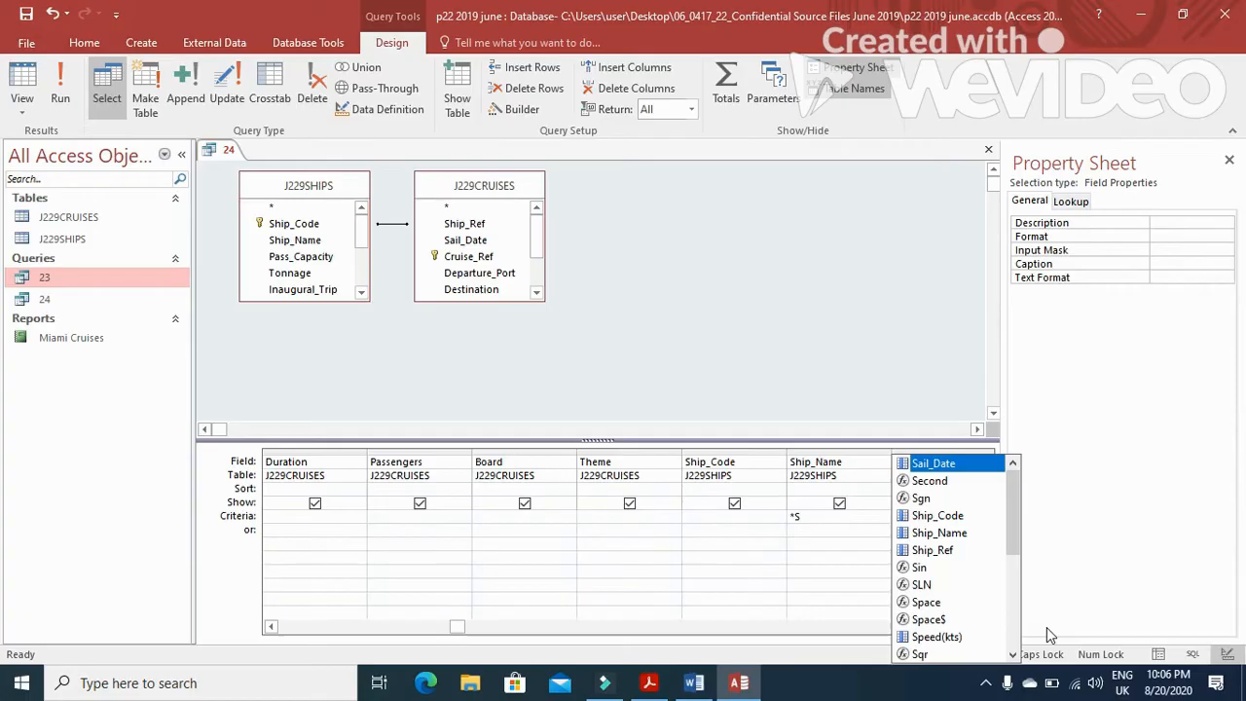
{"action": "type", "text": "ea*"}
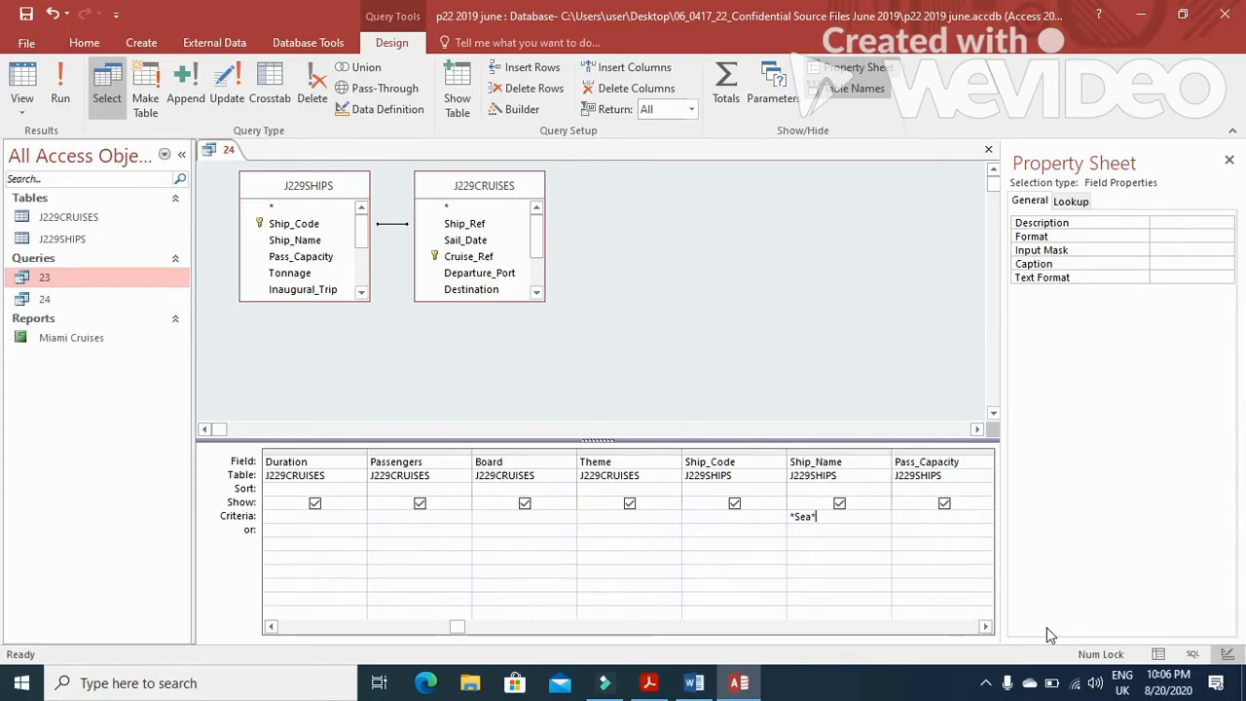
Set query 24's Duration criterion to >=14, following question 24 in the exam paper.
{"action": "key", "text": "alt+Tab"}
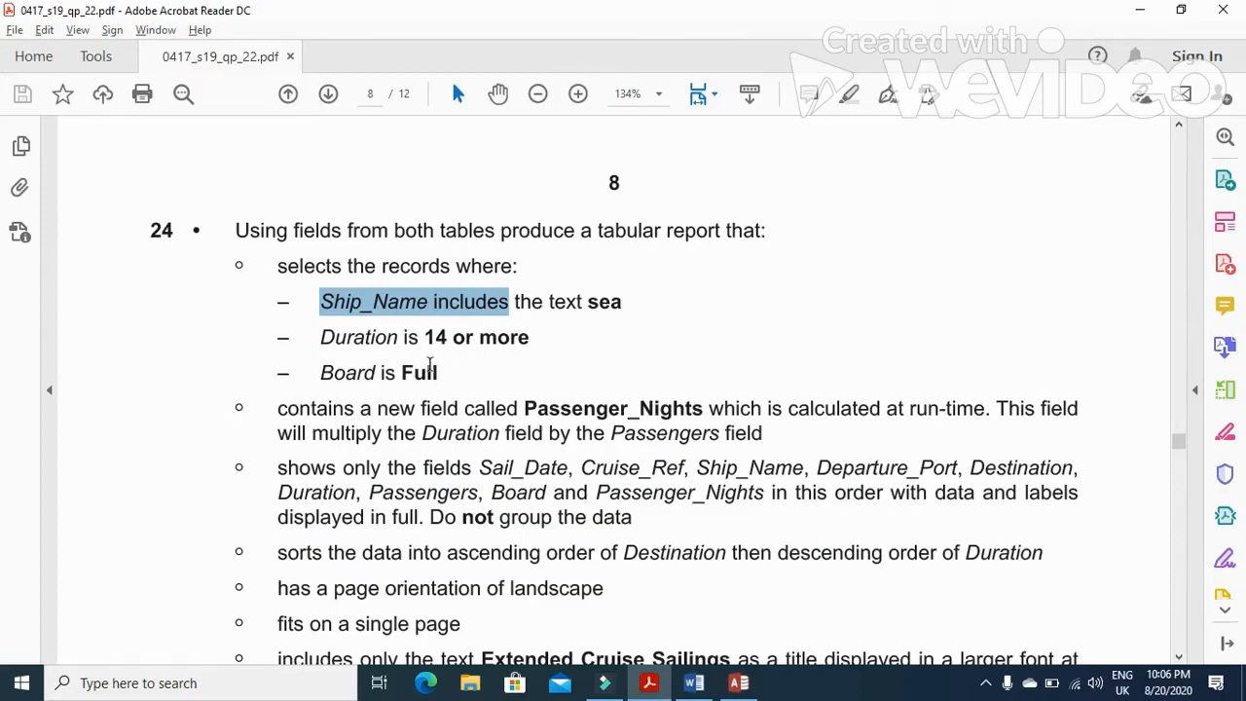
{"action": "key", "text": "alt+Tab"}
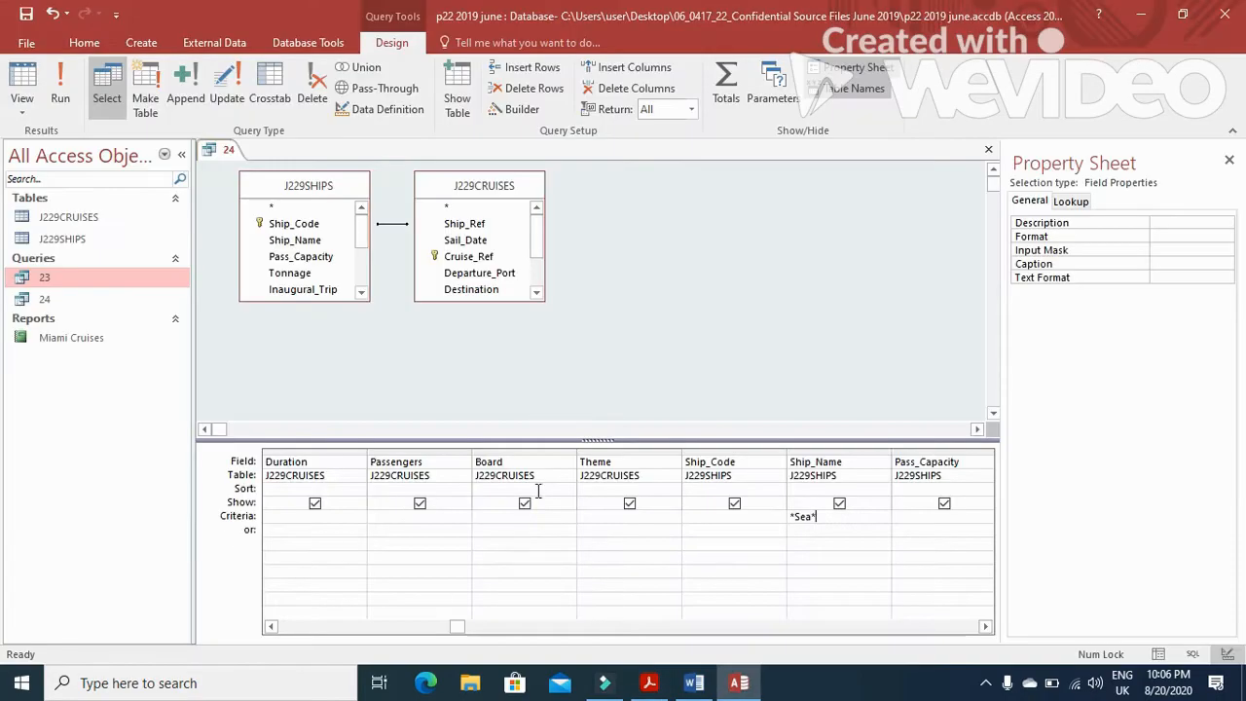
{"action": "left_click", "coordinate": [314, 515]}
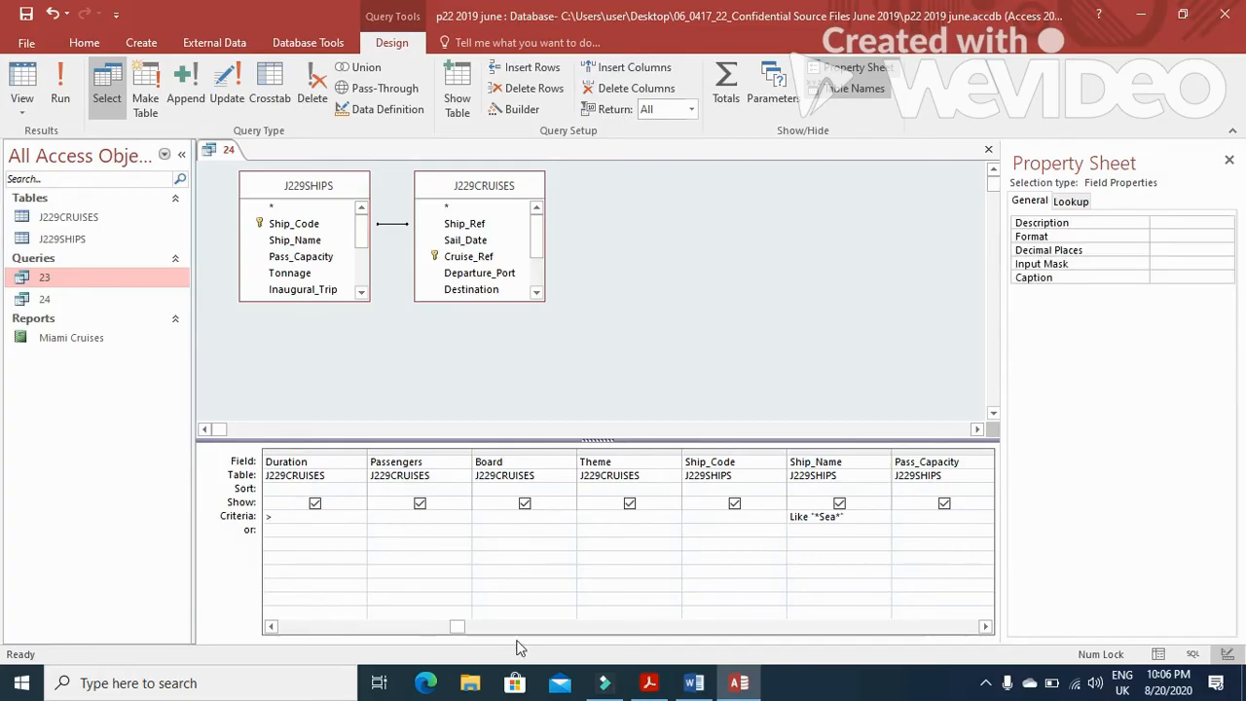
{"action": "key", "text": "alt+Tab"}
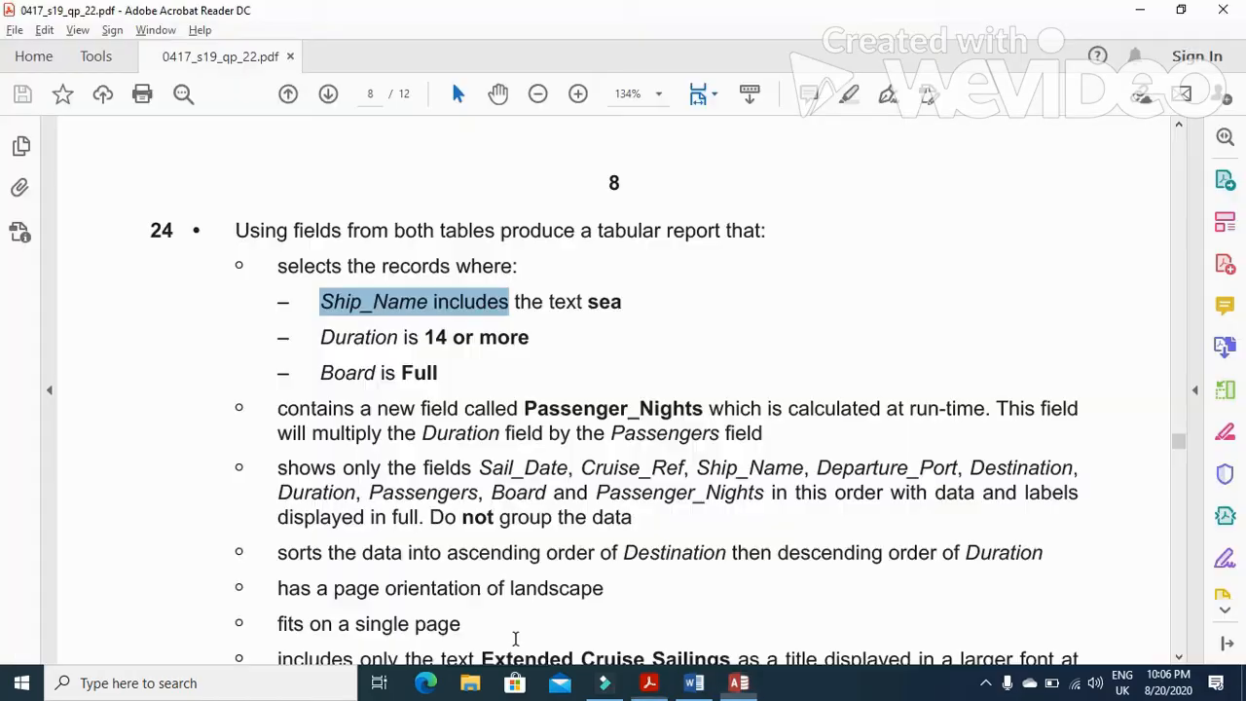
{"action": "key", "text": "alt+Tab"}
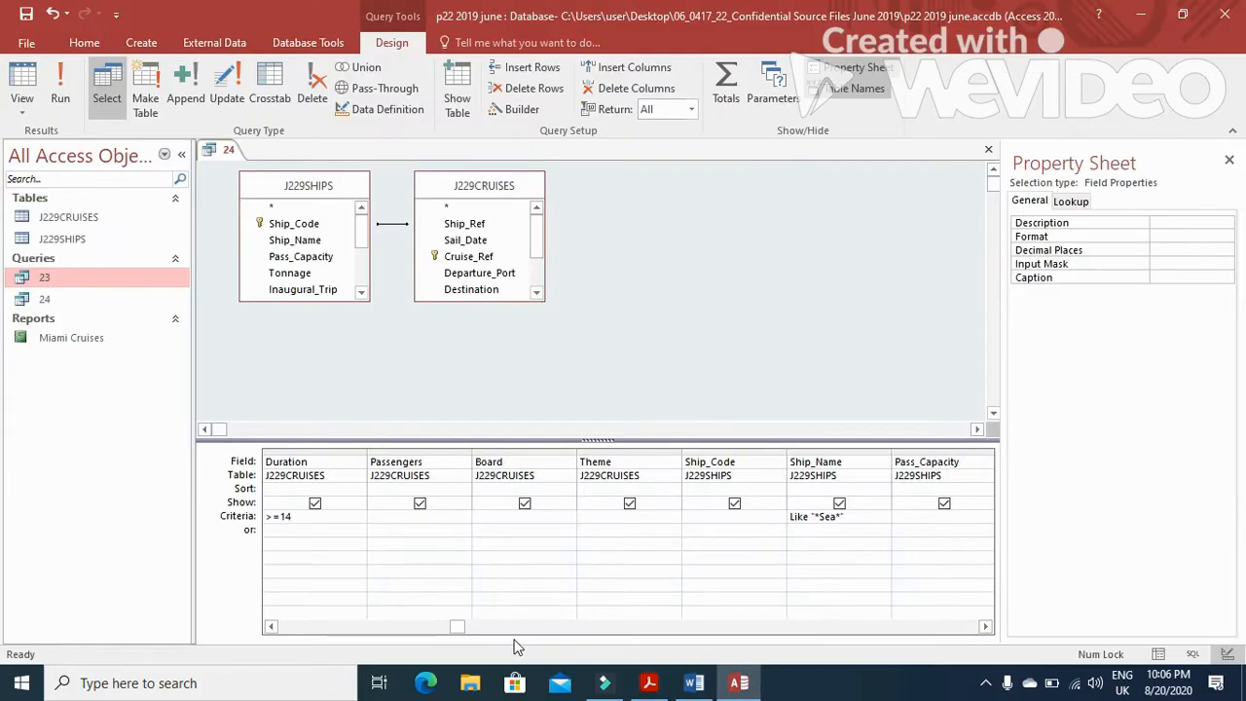
Enter the criterion full for the Board field in query 24 and run the query.
{"action": "left_click", "coordinate": [519, 516]}
{"action": "type", "text": "f"}
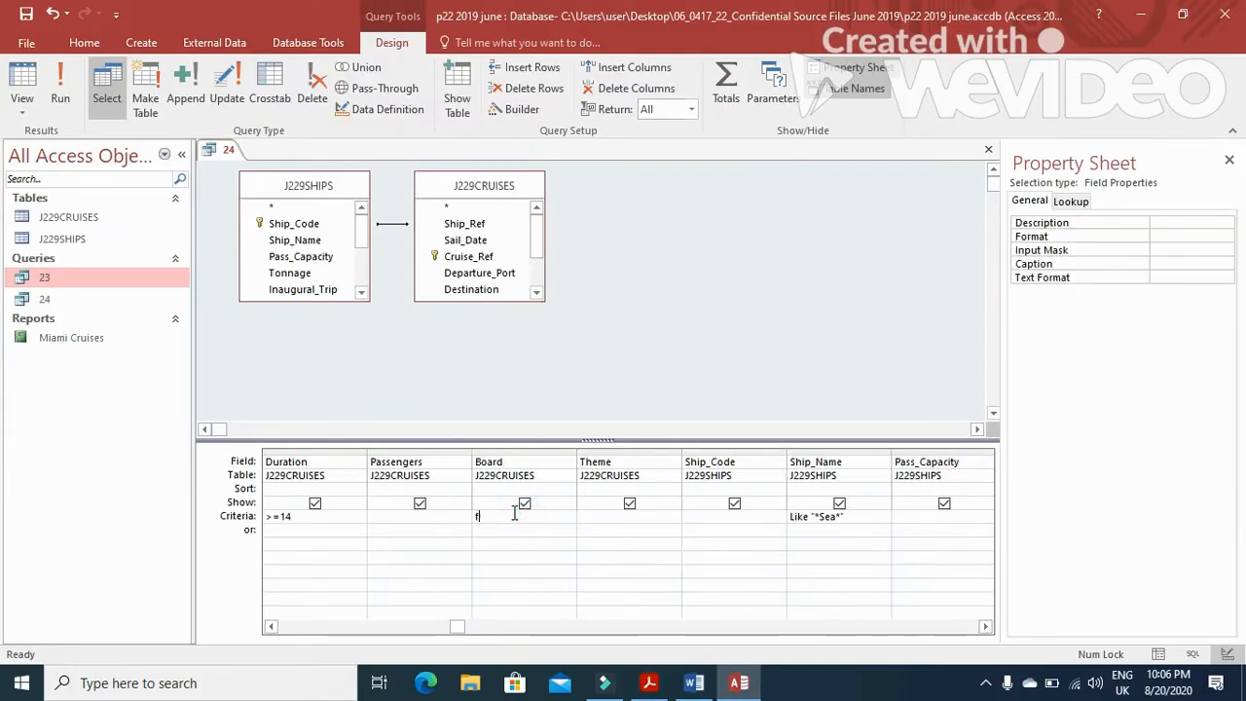
{"action": "type", "text": "ull"}
{"action": "left_click", "coordinate": [61, 75]}
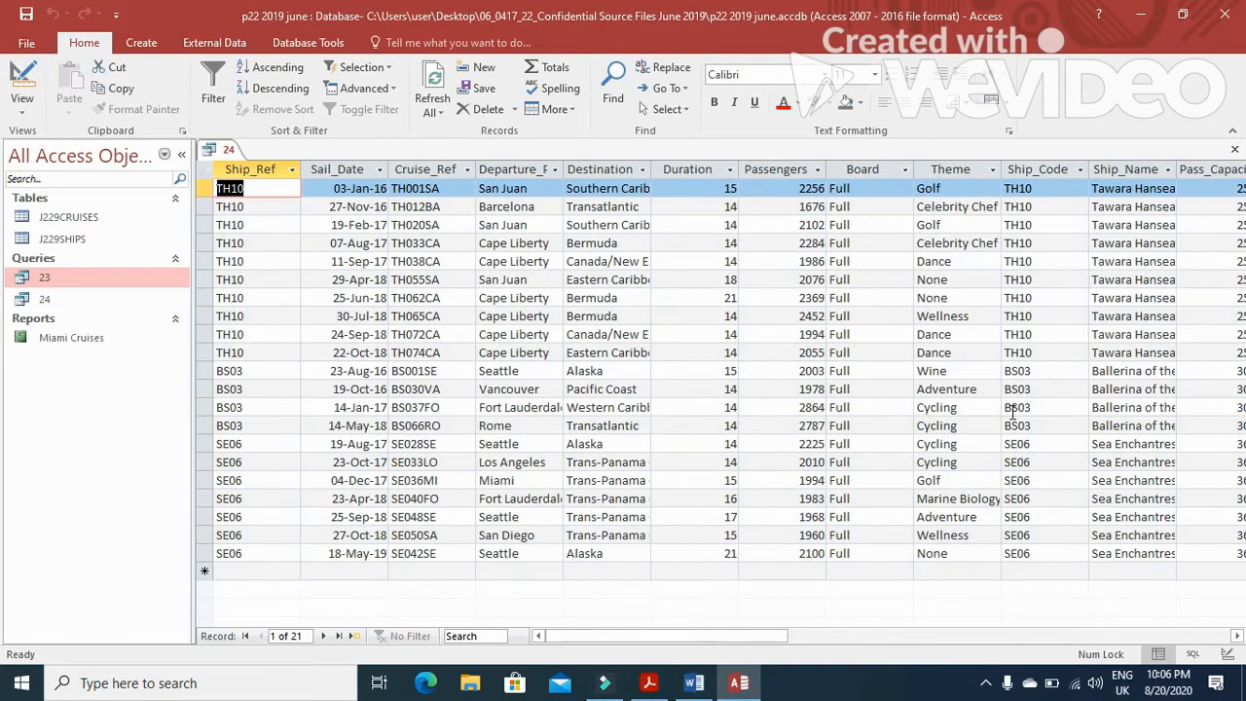
Copy the field name Passenger_Nights from question 24 in the exam paper, read how it is calculated, and return to query 24.
{"action": "left_click", "coordinate": [648, 682]}
{"action": "left_click_drag", "start_coordinate": [291, 417], "coordinate": [695, 417]}
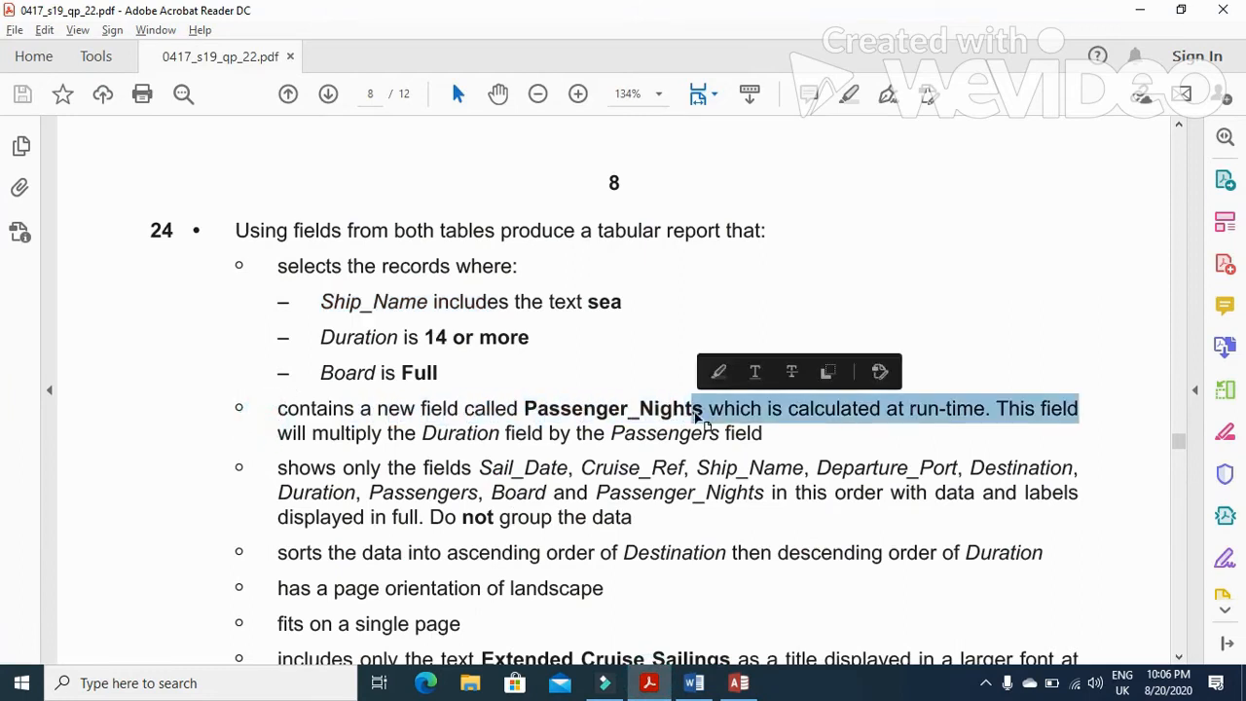
{"action": "left_click", "coordinate": [699, 416]}
{"action": "double_click", "coordinate": [678, 413]}
{"action": "left_click", "coordinate": [712, 404]}
{"action": "left_click_drag", "start_coordinate": [703, 408], "coordinate": [525, 411]}
{"action": "key", "text": "ctrl+c"}
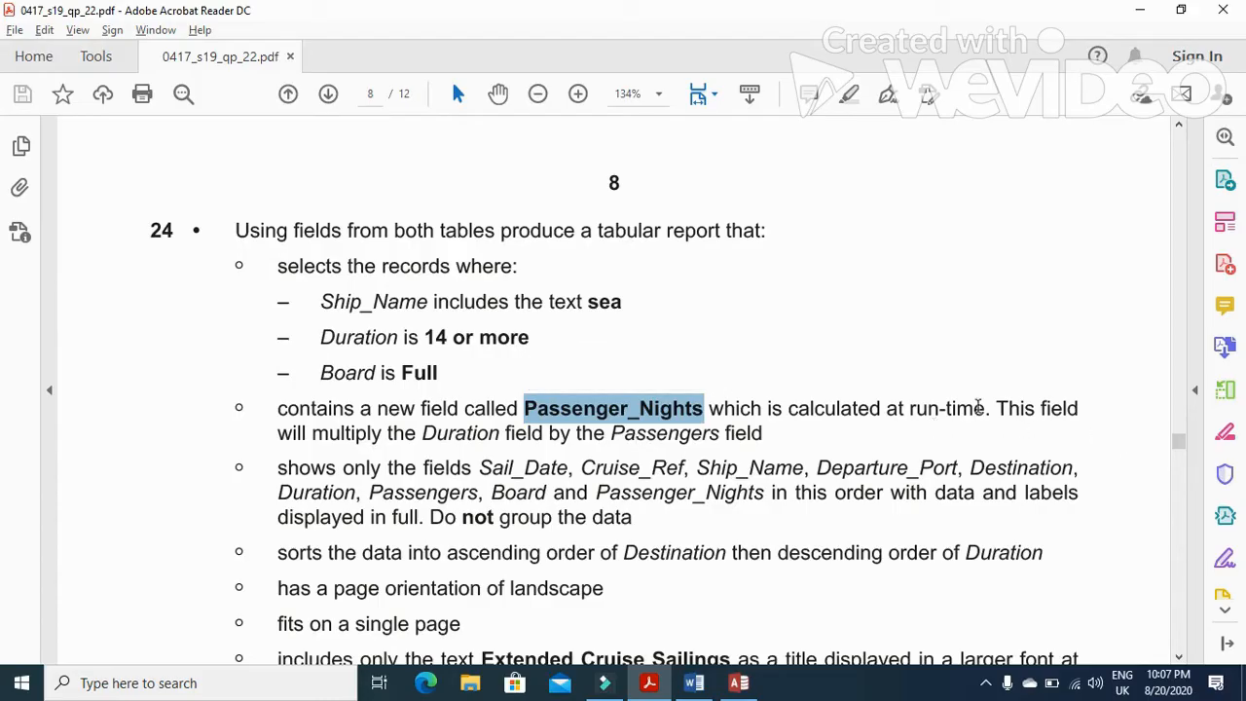
{"action": "left_click_drag", "start_coordinate": [422, 434], "coordinate": [718, 433]}
{"action": "key", "text": "alt+Tab"}
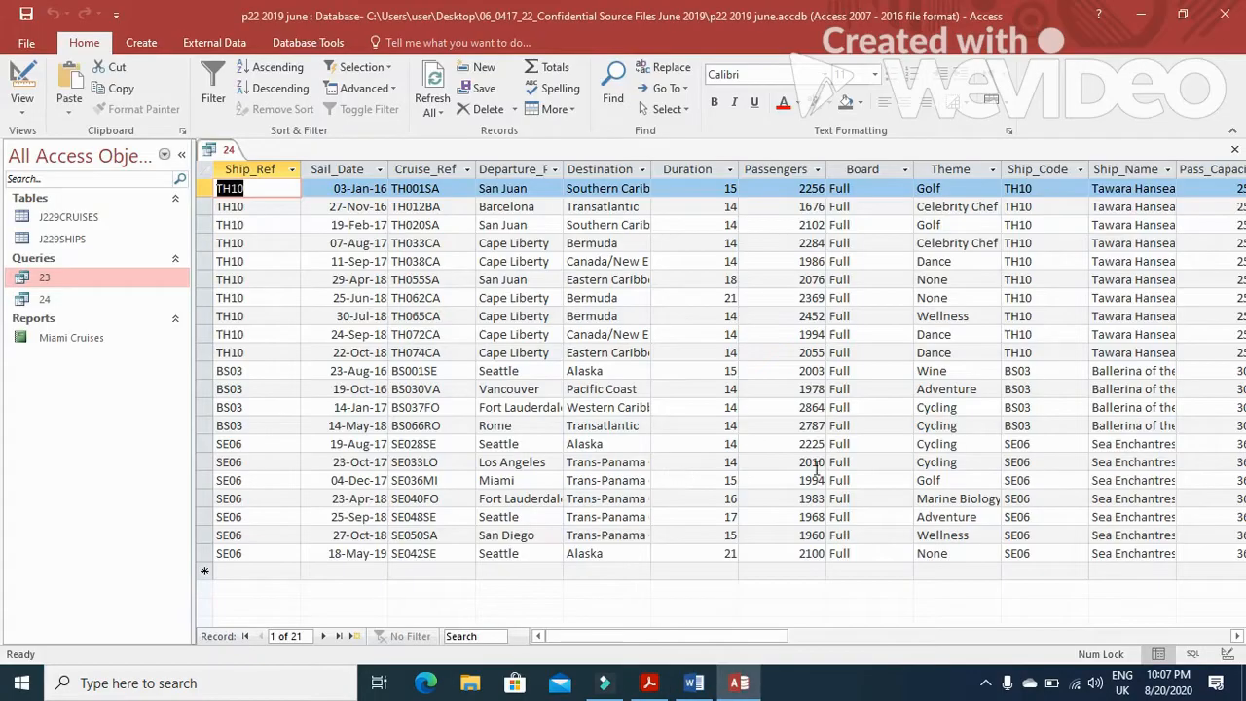
Build the expression [Duration] * [Passengers] for a new calculated field after Decks in query 24's design.
{"action": "left_click", "coordinate": [21, 86]}
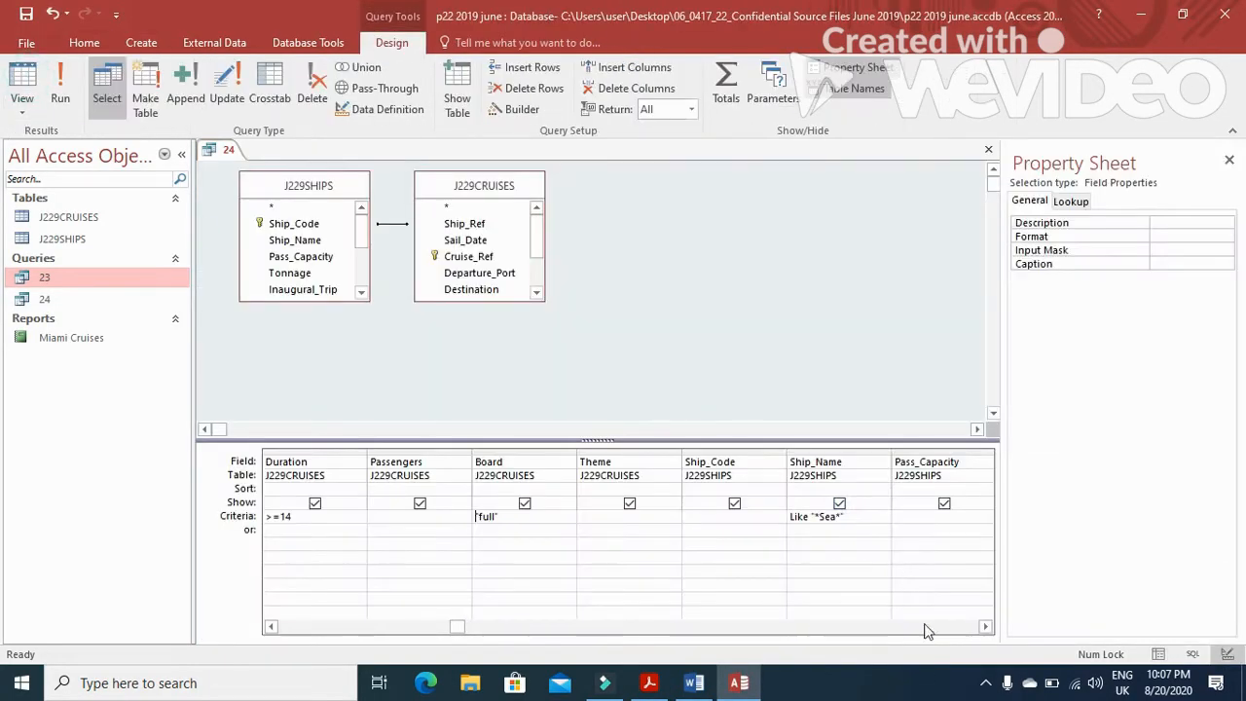
{"action": "left_click", "coordinate": [986, 627]}
{"action": "left_click", "coordinate": [986, 627]}
{"action": "left_click", "coordinate": [830, 461]}
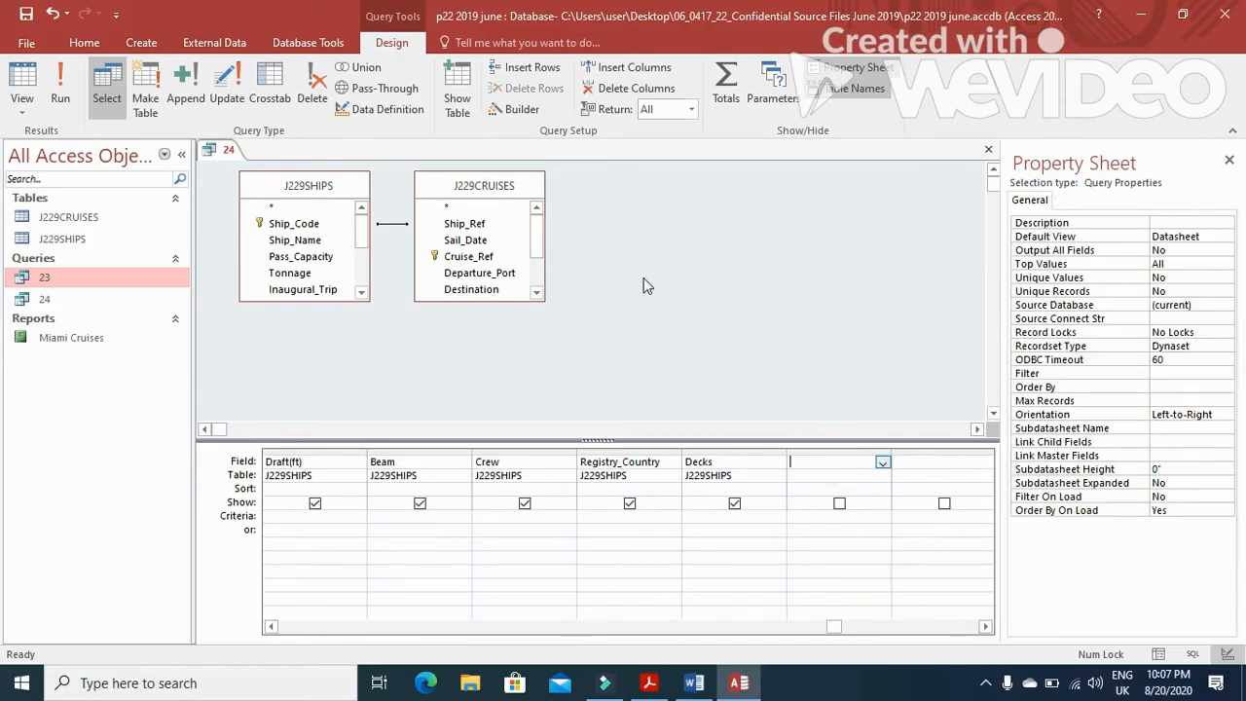
{"action": "left_click", "coordinate": [516, 109]}
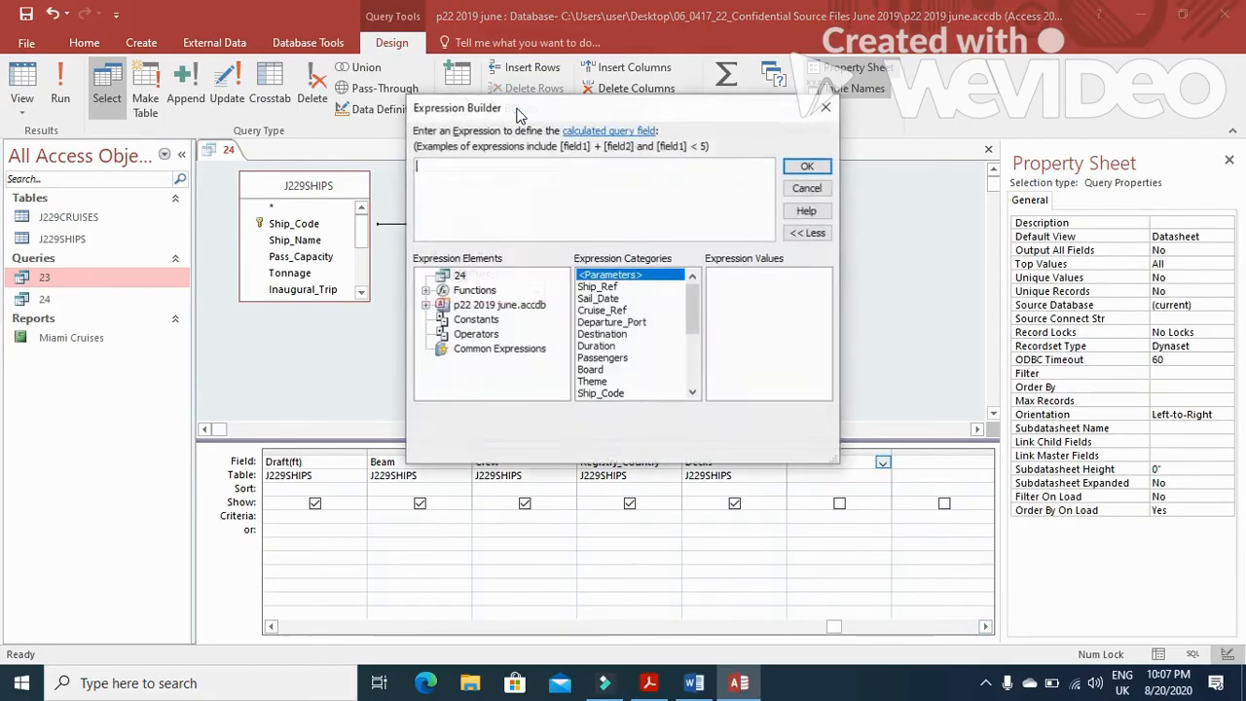
{"action": "double_click", "coordinate": [610, 346]}
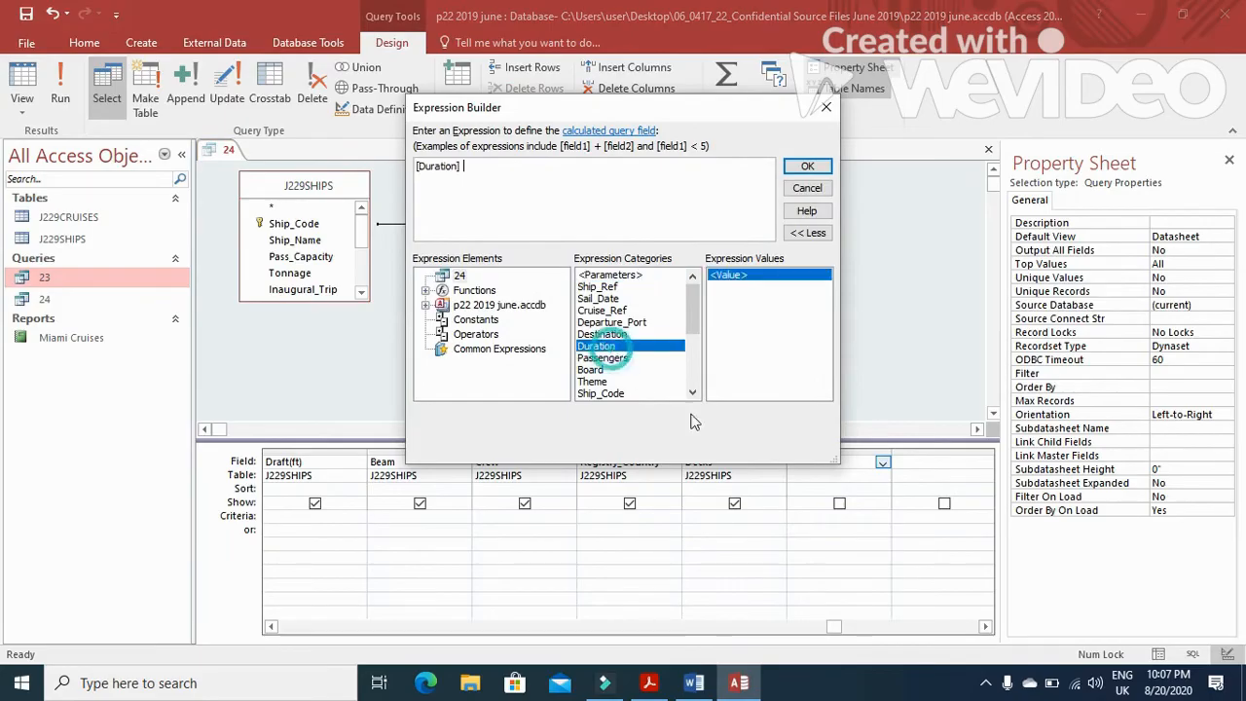
{"action": "type", "text": "*"}
{"action": "double_click", "coordinate": [623, 358]}
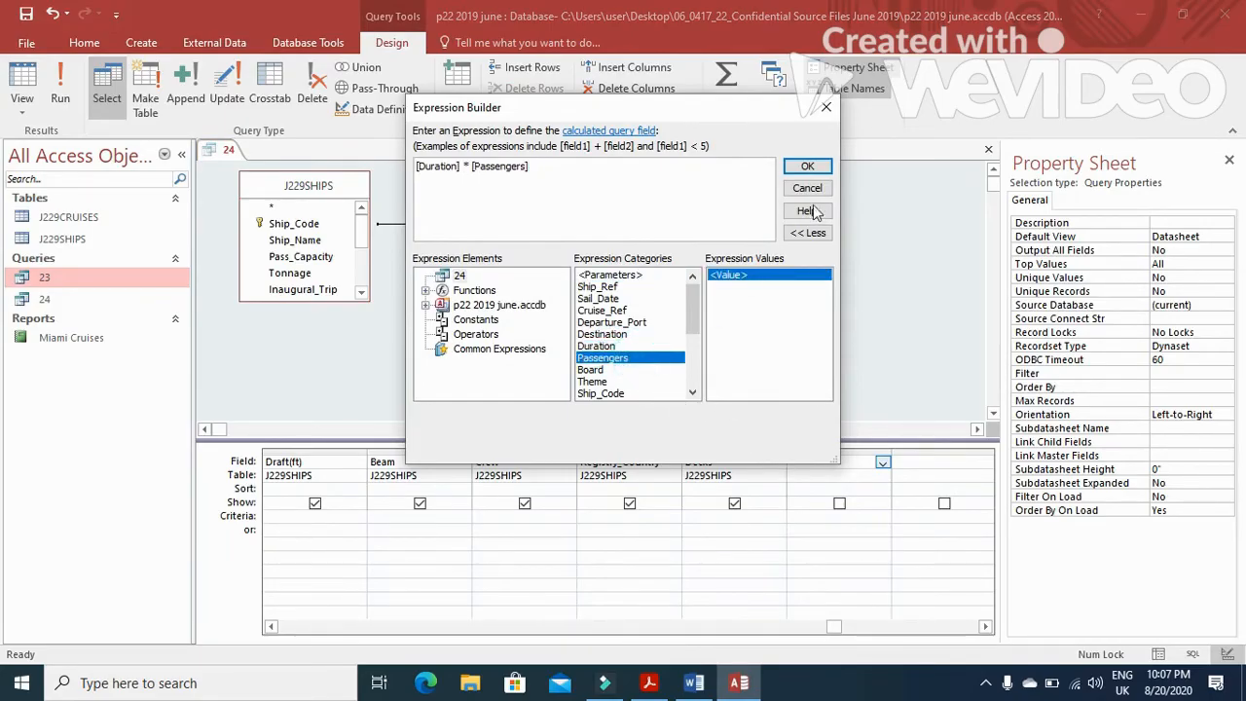
{"action": "left_click", "coordinate": [807, 167]}
Name the calculated field Passenger_Nights, then run query 24 to view the new field's values.
{"action": "left_click_drag", "start_coordinate": [816, 462], "coordinate": [787, 462]}
{"action": "key", "text": "ctrl+v"}
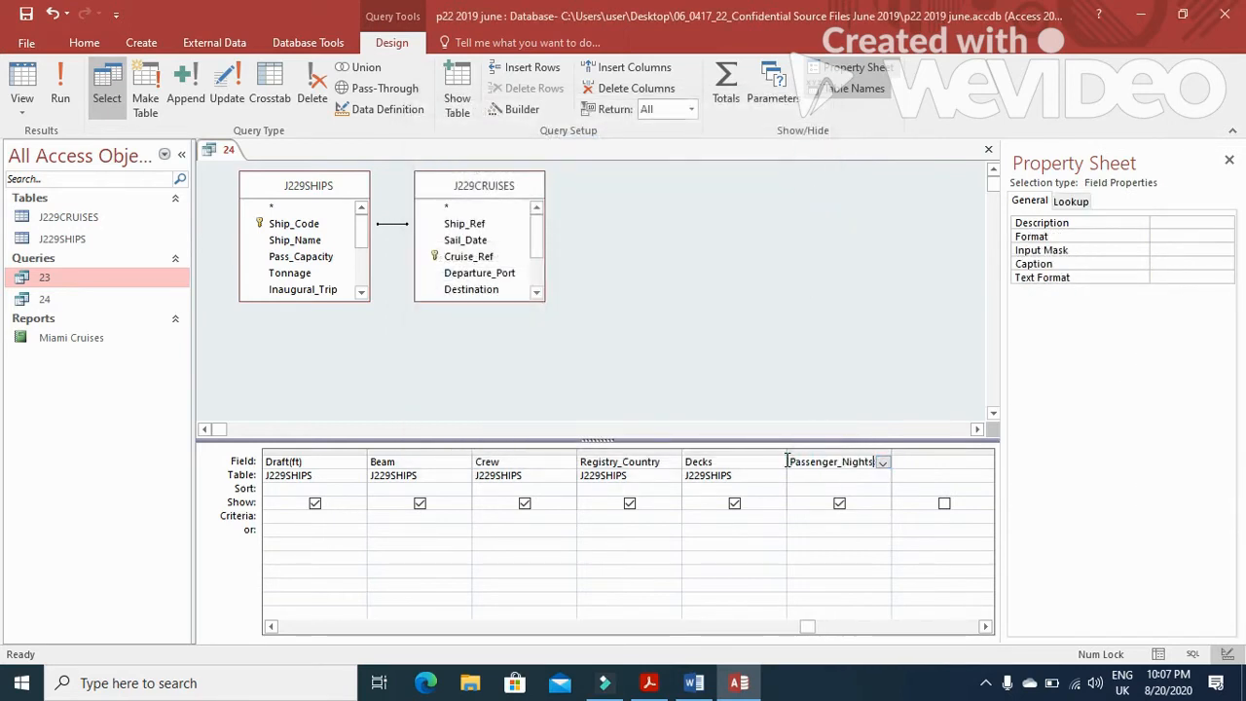
{"action": "left_click", "coordinate": [59, 90]}
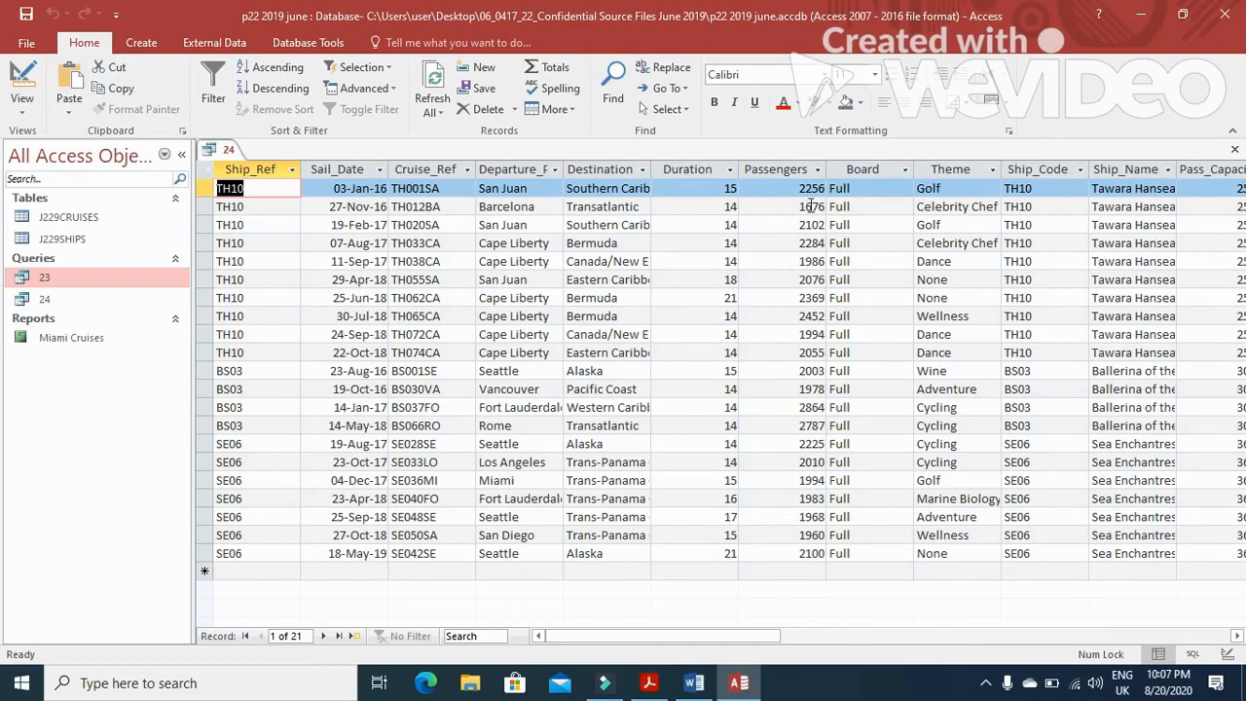
{"action": "left_click_drag", "start_coordinate": [774, 635], "coordinate": [1049, 631]}
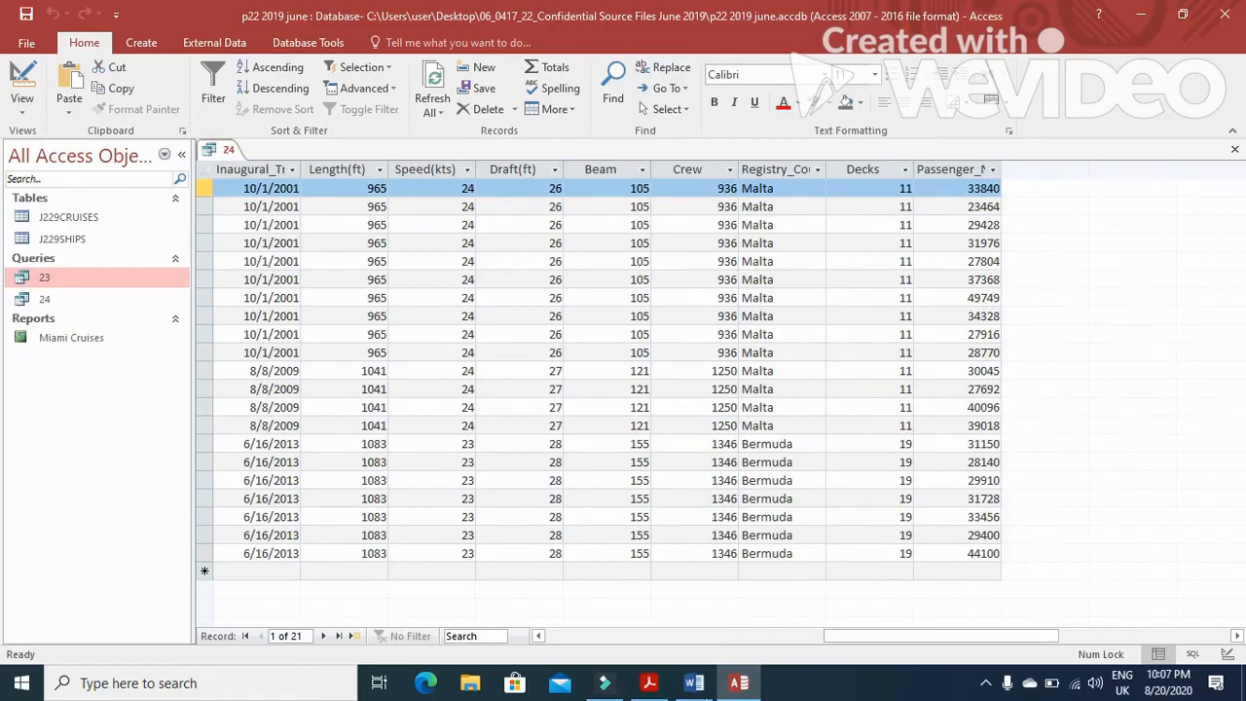
Check question 24's required fields in the exam paper, then close query 24 and start a Report Wizard report based on it.
{"action": "left_click", "coordinate": [647, 683]}
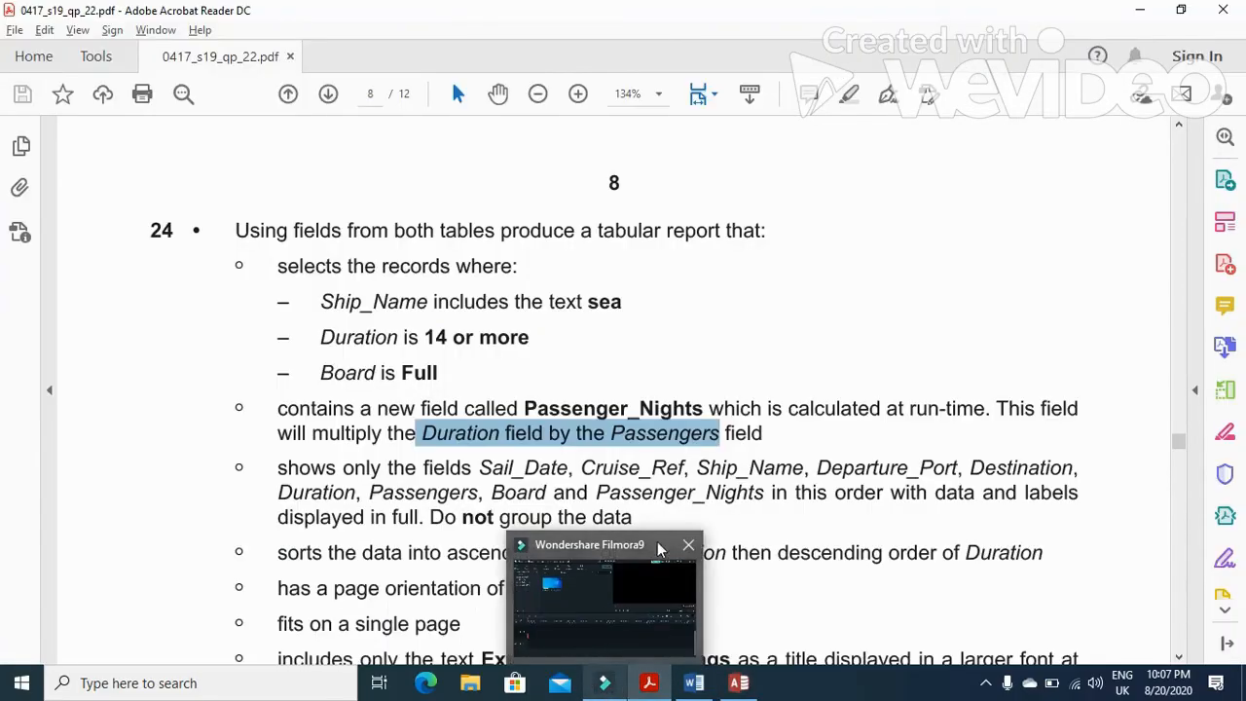
{"action": "scroll", "coordinate": [937, 525], "scroll_direction": "down", "scroll_amount": 2}
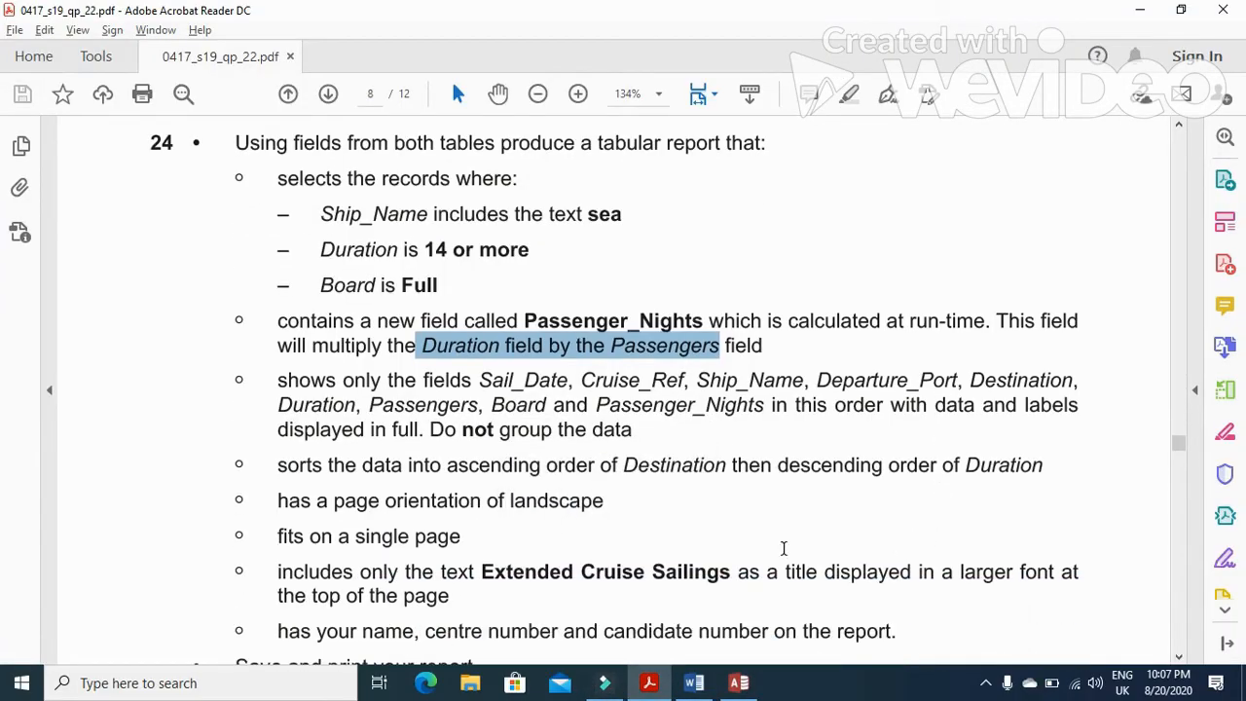
{"action": "left_click_drag", "start_coordinate": [278, 381], "coordinate": [471, 382]}
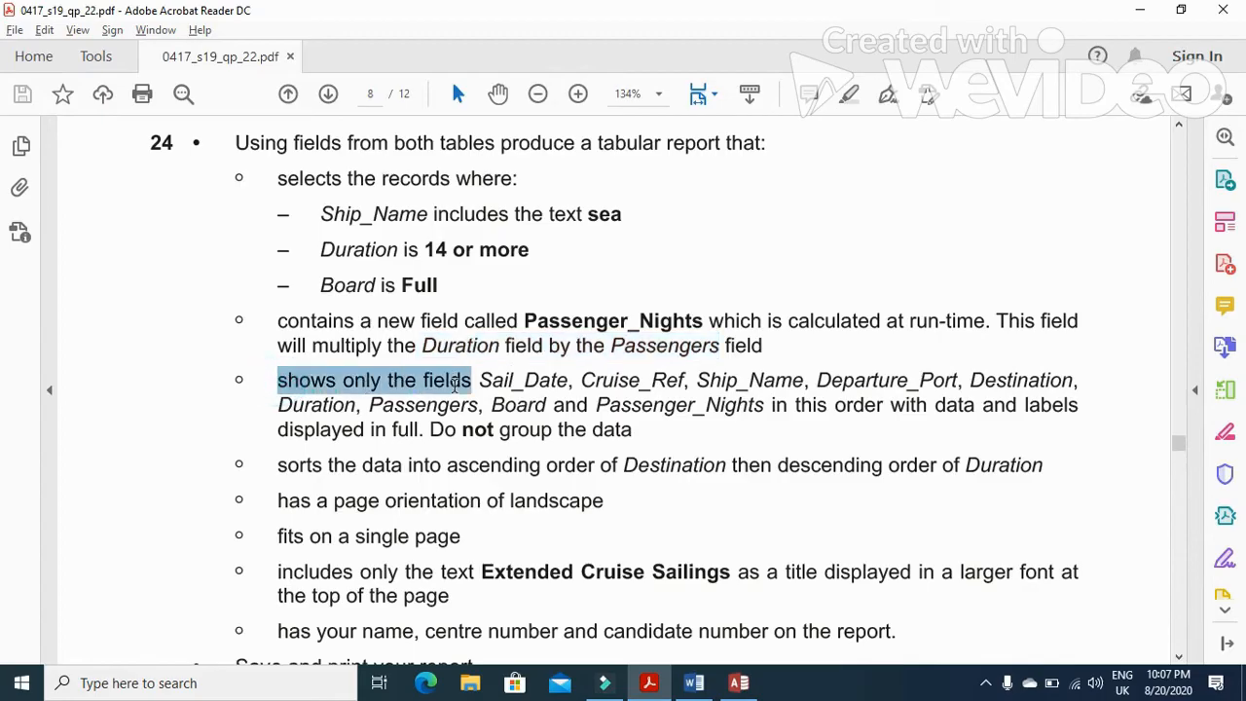
{"action": "left_click", "coordinate": [660, 683]}
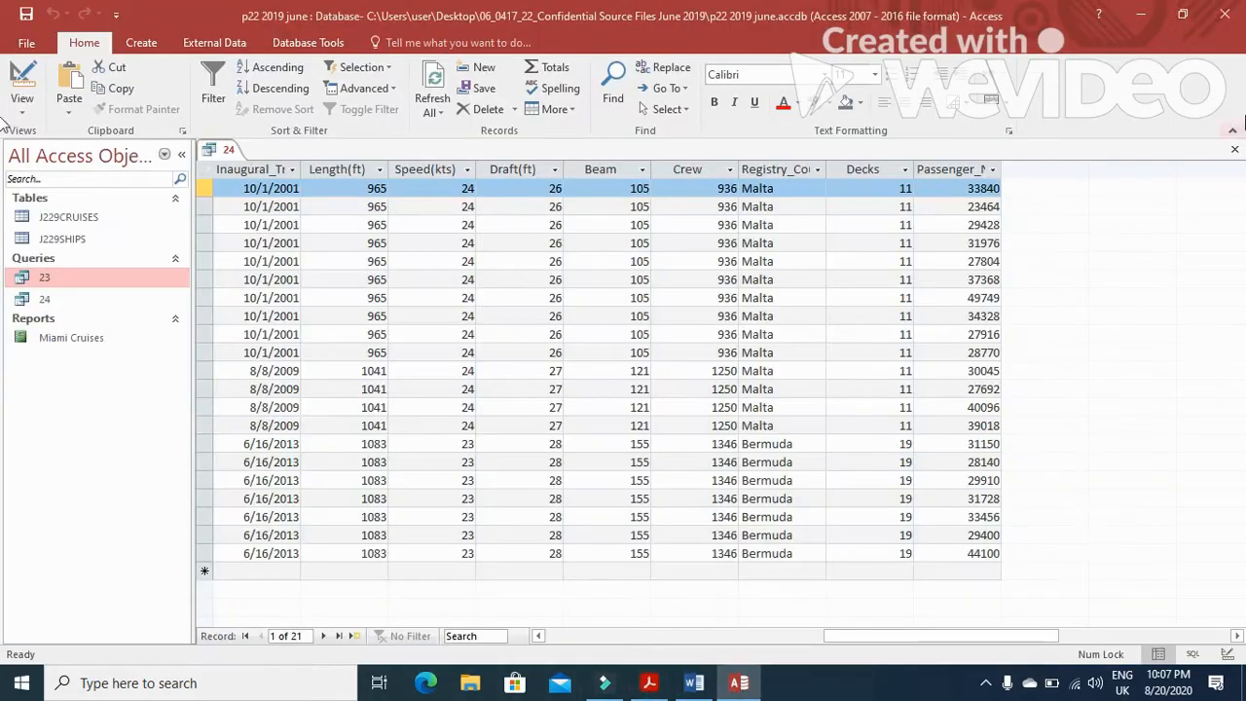
{"action": "left_click", "coordinate": [1234, 149]}
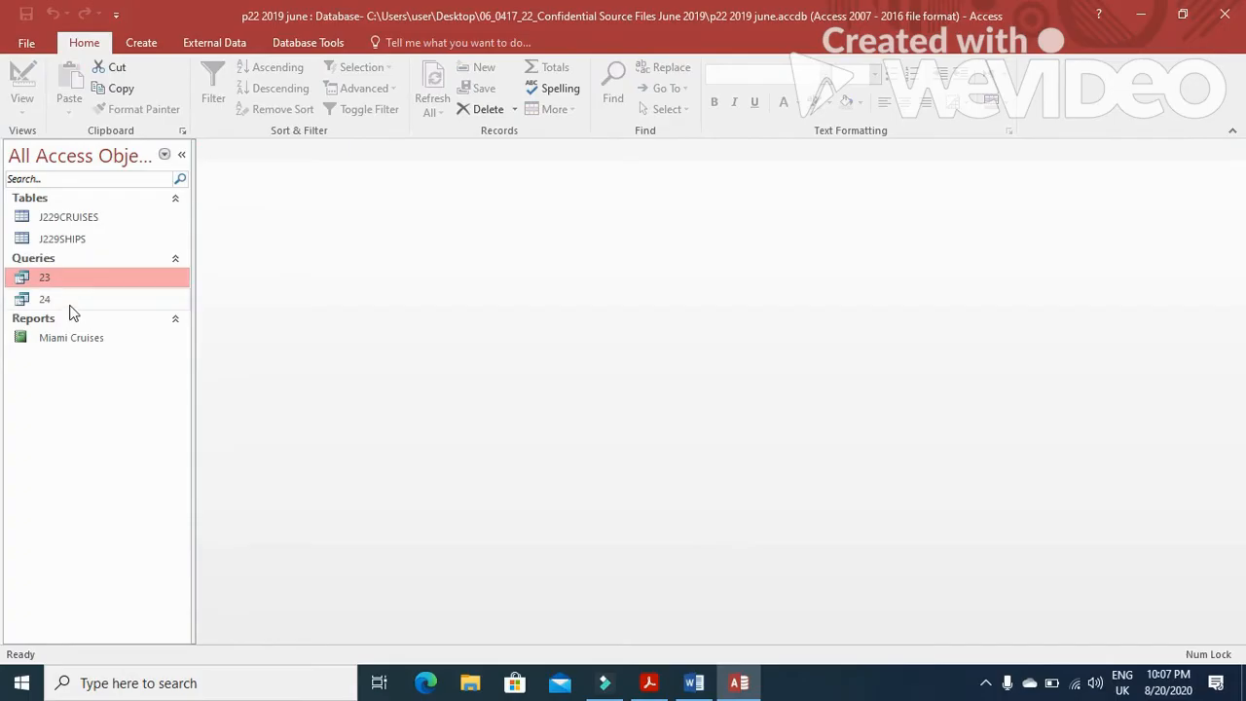
{"action": "left_click", "coordinate": [62, 299]}
{"action": "left_click", "coordinate": [141, 43]}
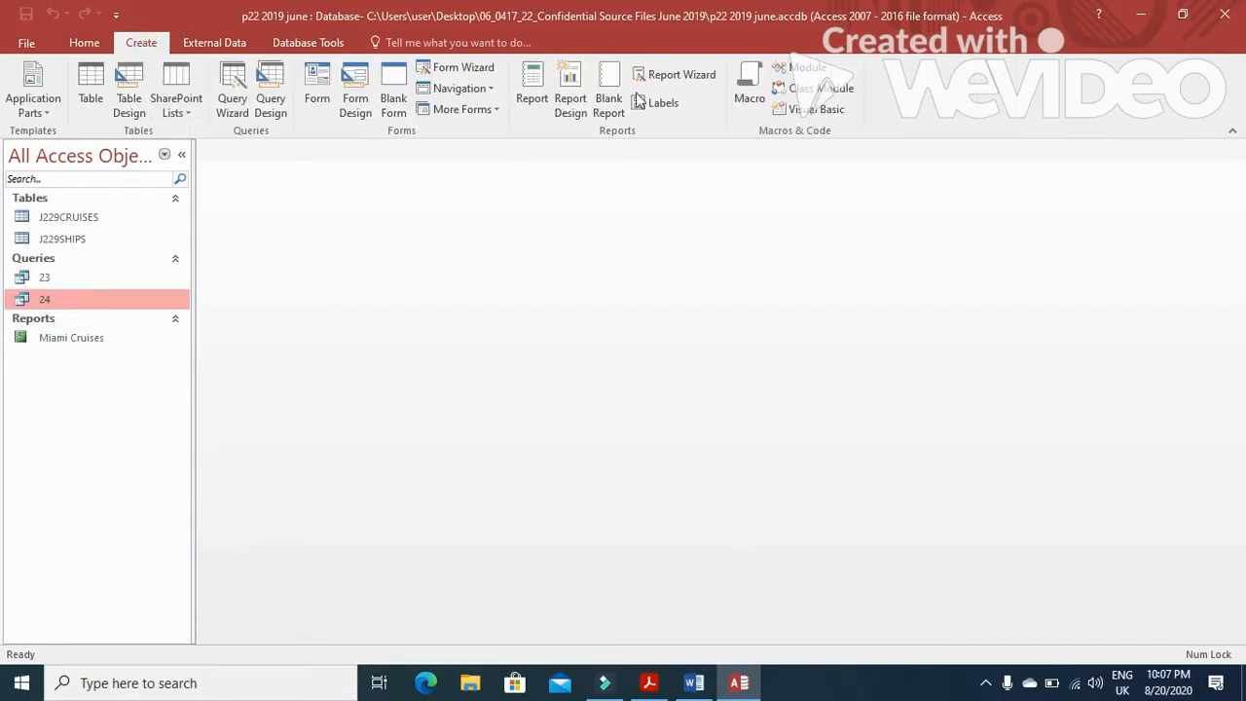
{"action": "left_click", "coordinate": [693, 75]}
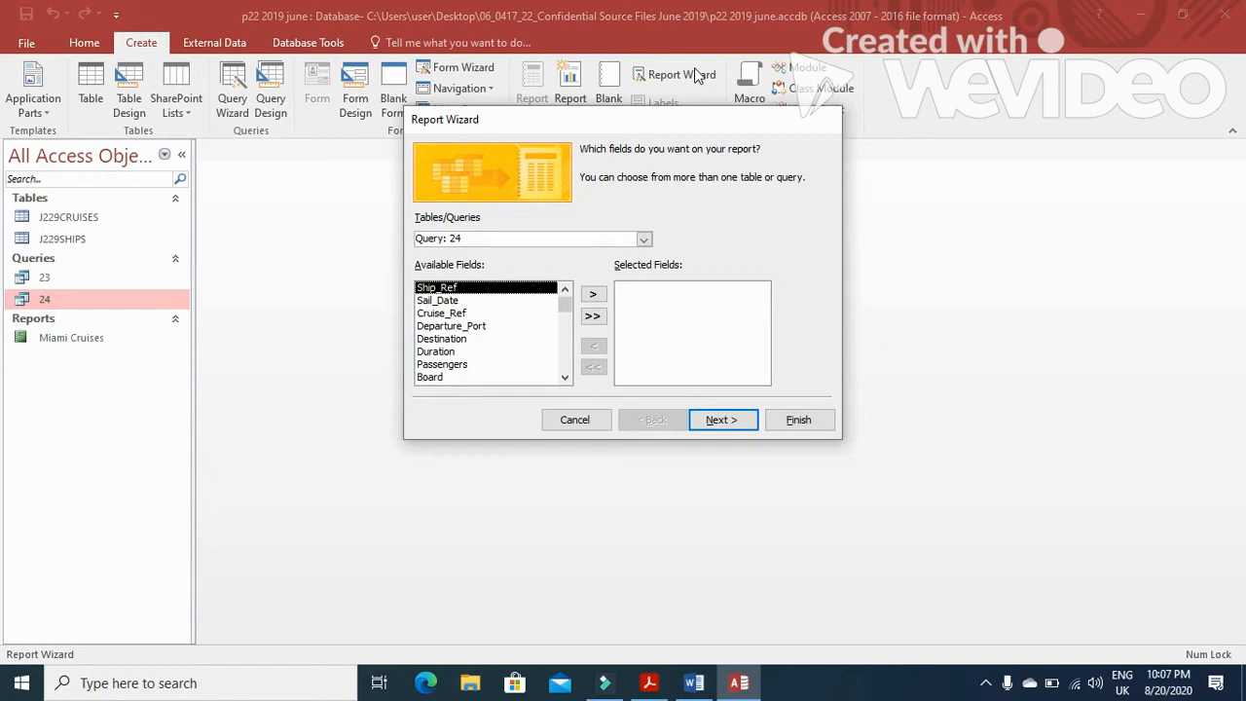
Add Sail_Date and Cruise_Ref to the report's selected fields, in the order given in the exam paper.
{"action": "key", "text": "alt+Tab"}
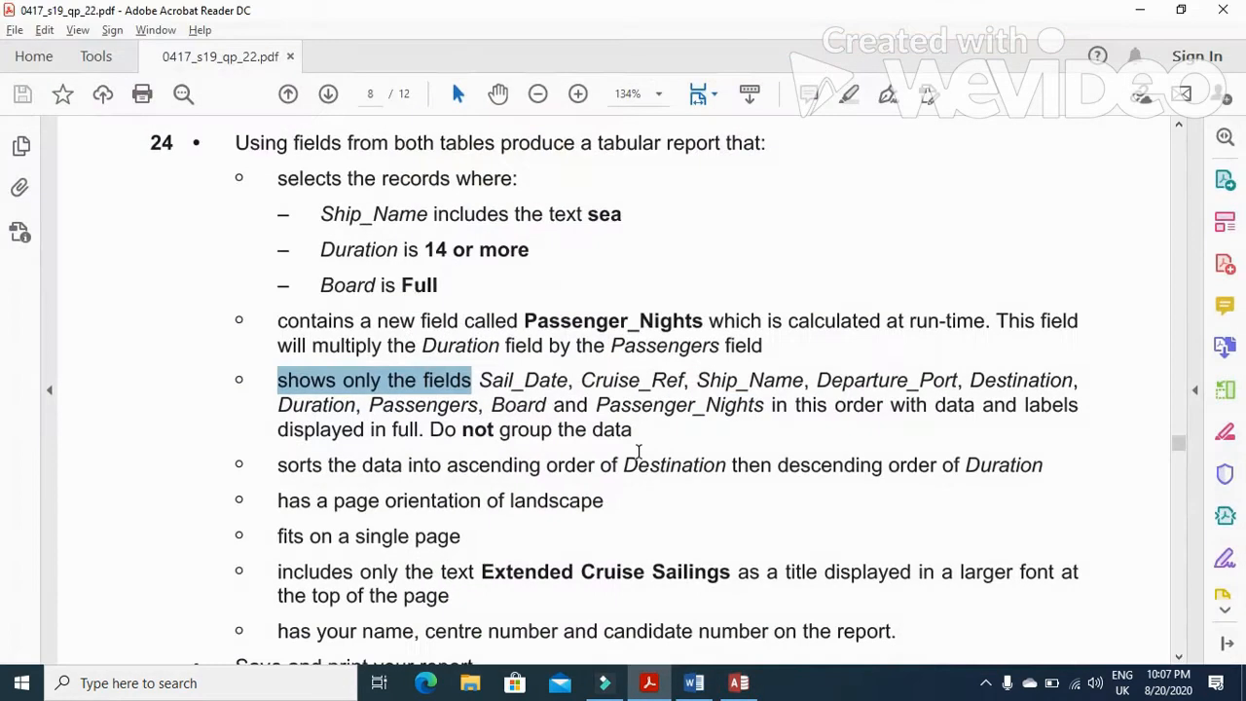
{"action": "key", "text": "alt+Tab"}
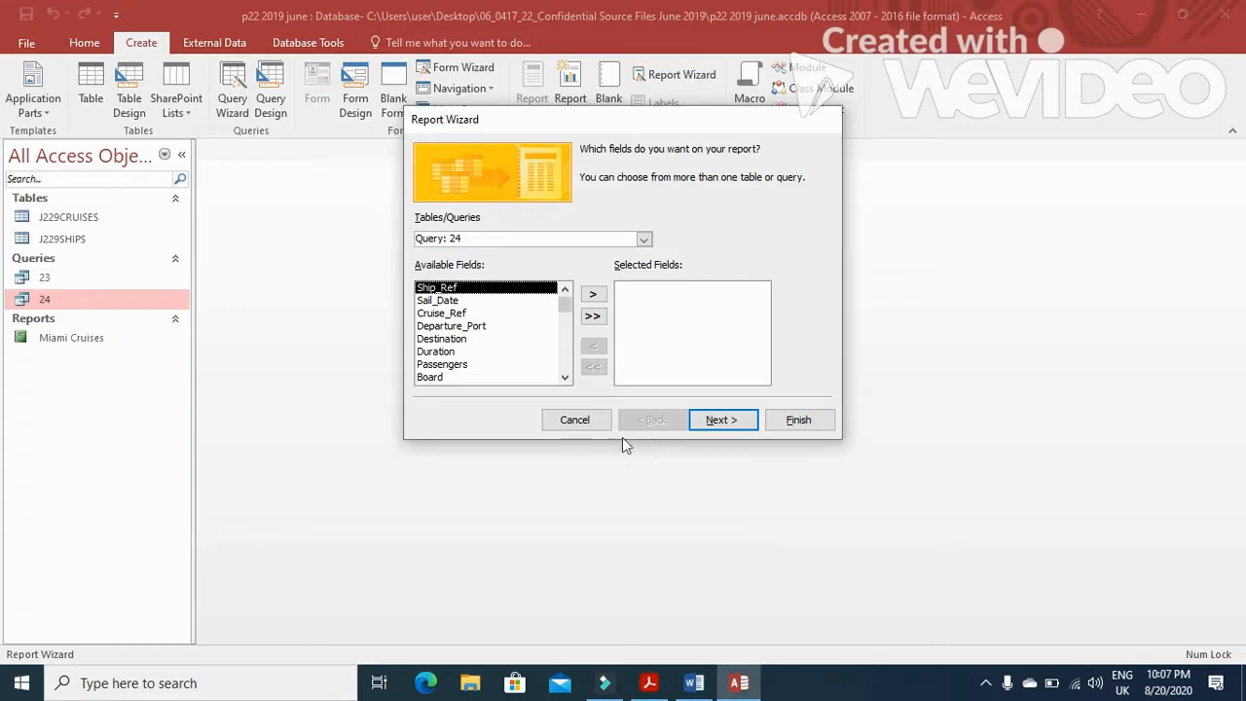
{"action": "left_click", "coordinate": [478, 301]}
{"action": "key", "text": "alt+Tab"}
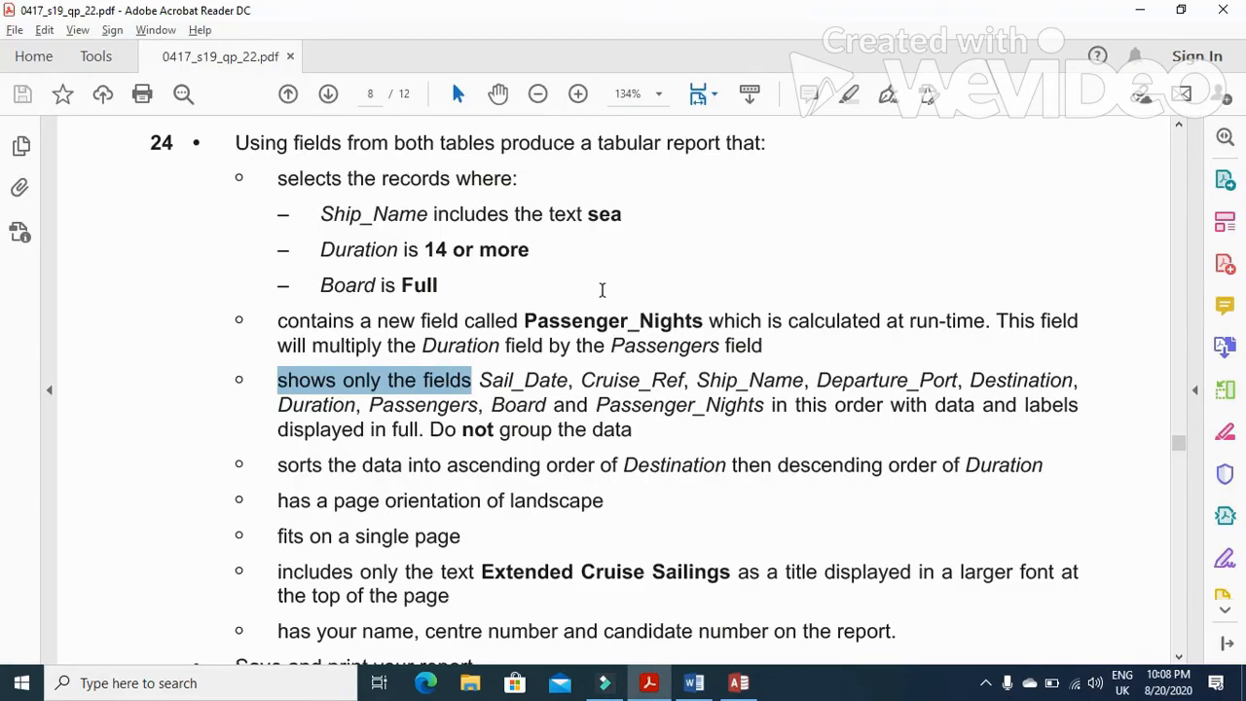
{"action": "key", "text": "alt+Tab"}
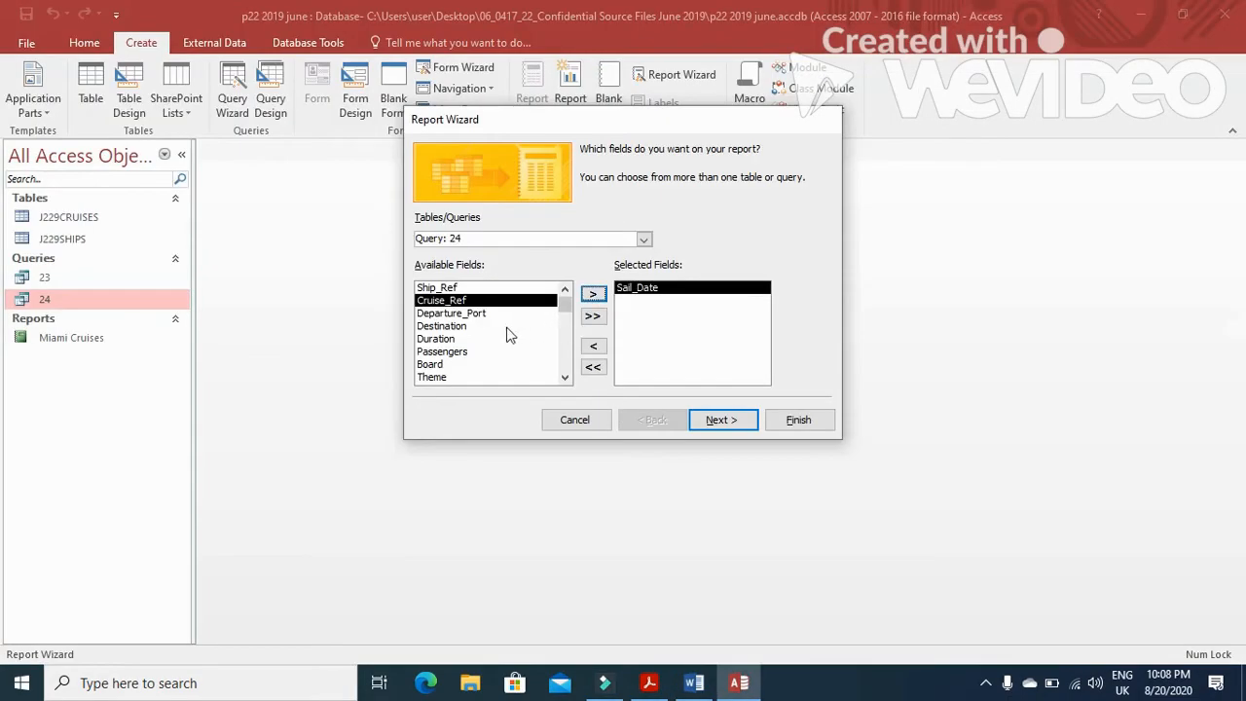
{"action": "left_click", "coordinate": [593, 293]}
Check the exam paper for the third required field and add Ship_Name to the report's selected fields.
{"action": "key", "text": "alt+Tab"}
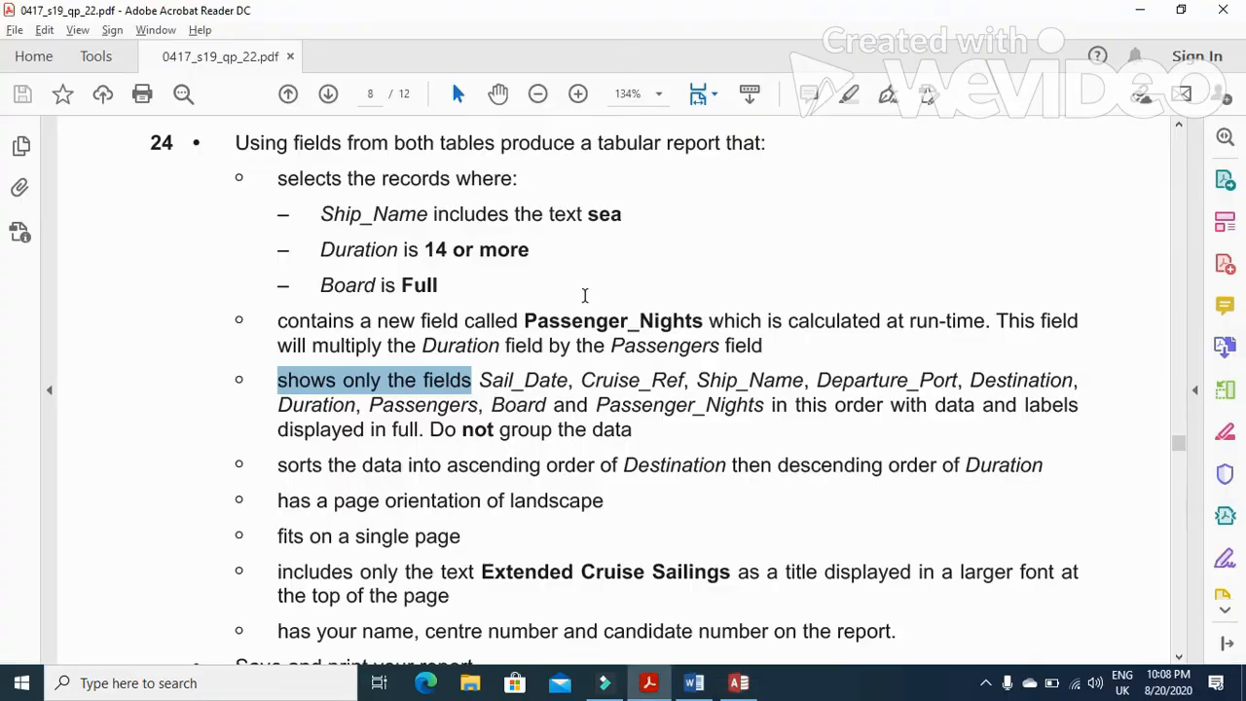
{"action": "key", "text": "alt+Tab"}
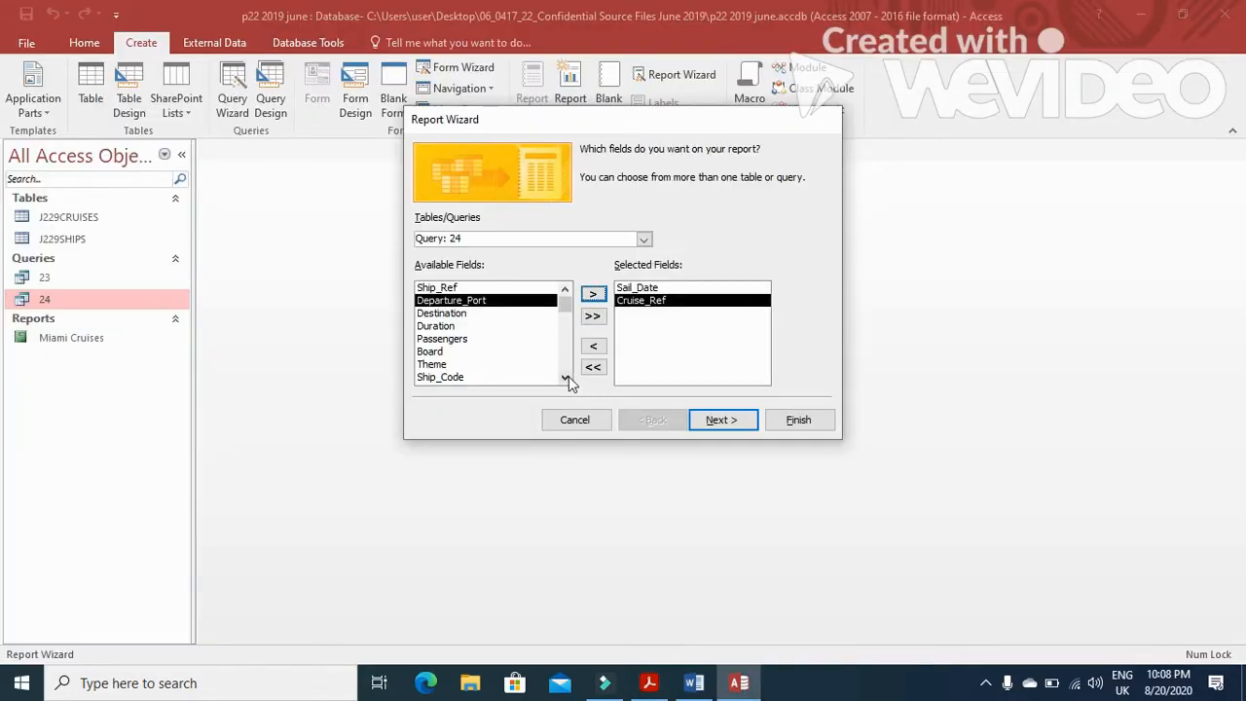
{"action": "left_click", "coordinate": [565, 377]}
{"action": "left_click", "coordinate": [564, 377]}
{"action": "left_click", "coordinate": [565, 377]}
{"action": "left_click", "coordinate": [508, 351]}
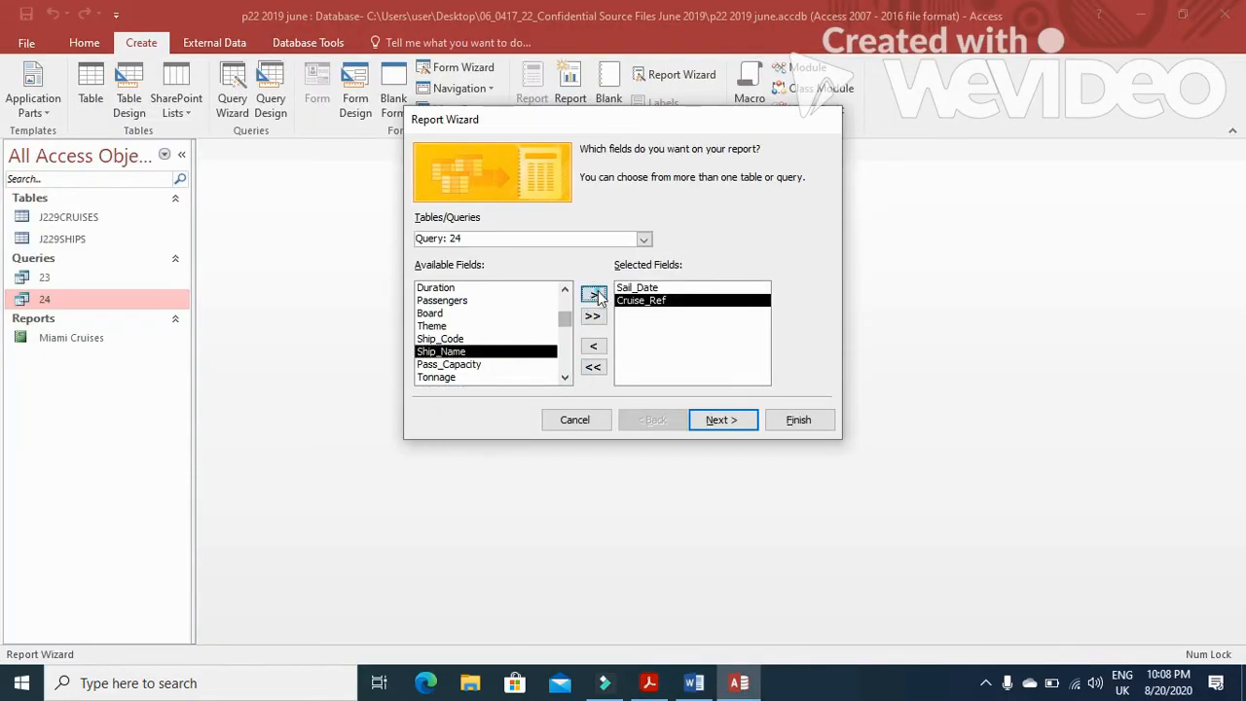
{"action": "left_click", "coordinate": [593, 293]}
Add Departure_Port and Destination to the report's selected fields, checking the required field order in the exam paper.
{"action": "key", "text": "alt+Tab"}
{"action": "left_click_drag", "start_coordinate": [818, 383], "coordinate": [959, 385]}
{"action": "key", "text": "alt+Tab"}
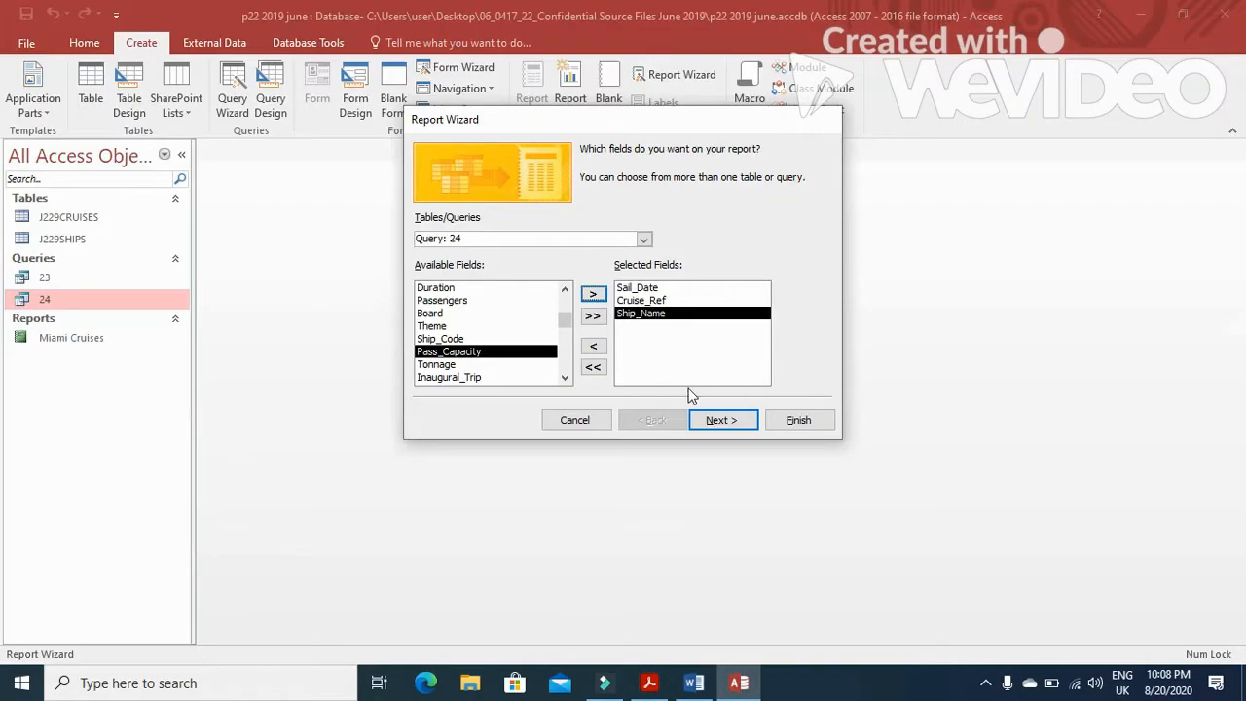
{"action": "left_click", "coordinate": [569, 294]}
{"action": "left_click", "coordinate": [570, 294]}
{"action": "left_click", "coordinate": [569, 294]}
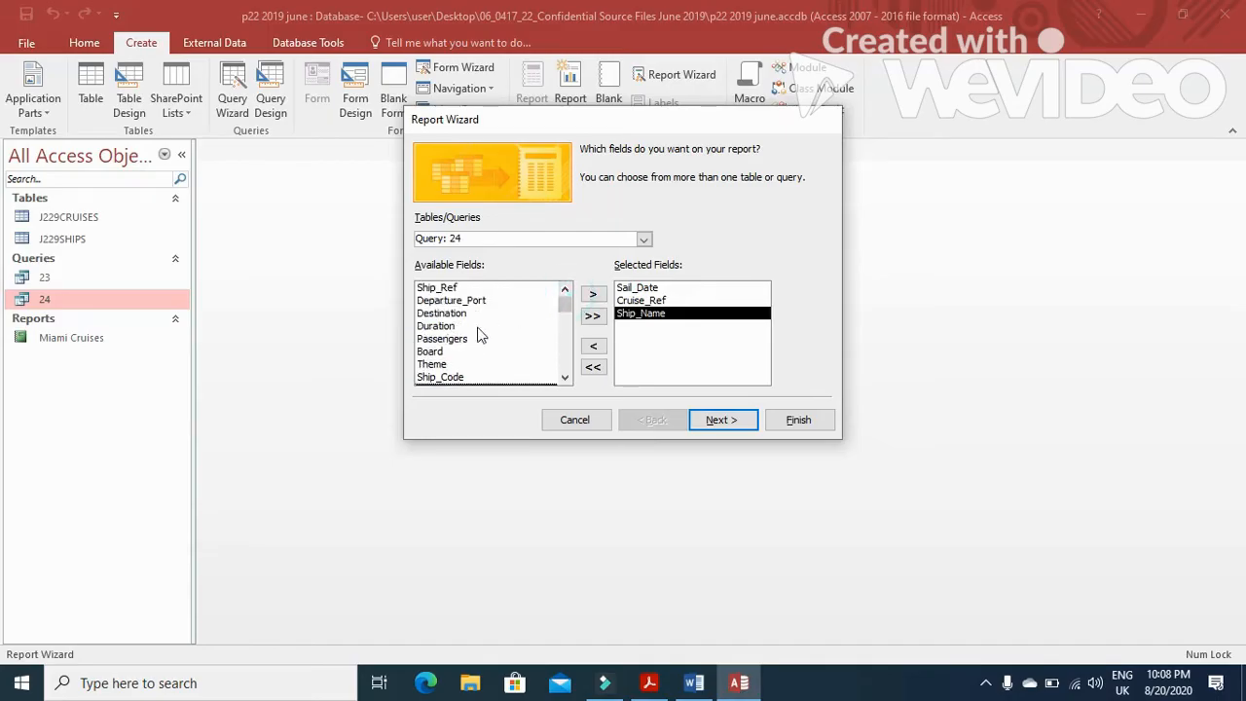
{"action": "left_click", "coordinate": [531, 302]}
{"action": "left_click", "coordinate": [592, 294]}
{"action": "left_click", "coordinate": [592, 294]}
{"action": "key", "text": "alt+Tab"}
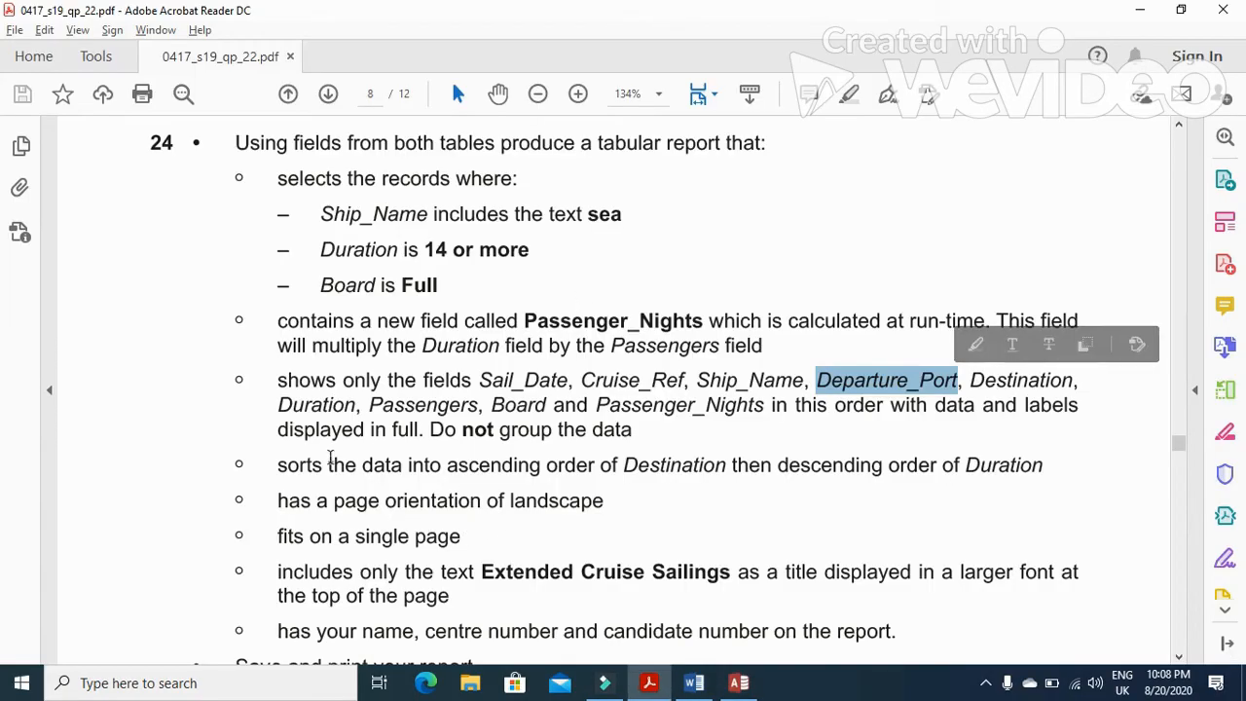
Check the remaining required fields in the exam paper and add Duration, Passengers and Board to the report's selected fields.
{"action": "left_click_drag", "start_coordinate": [258, 409], "coordinate": [436, 403]}
{"action": "key", "text": "alt+Tab"}
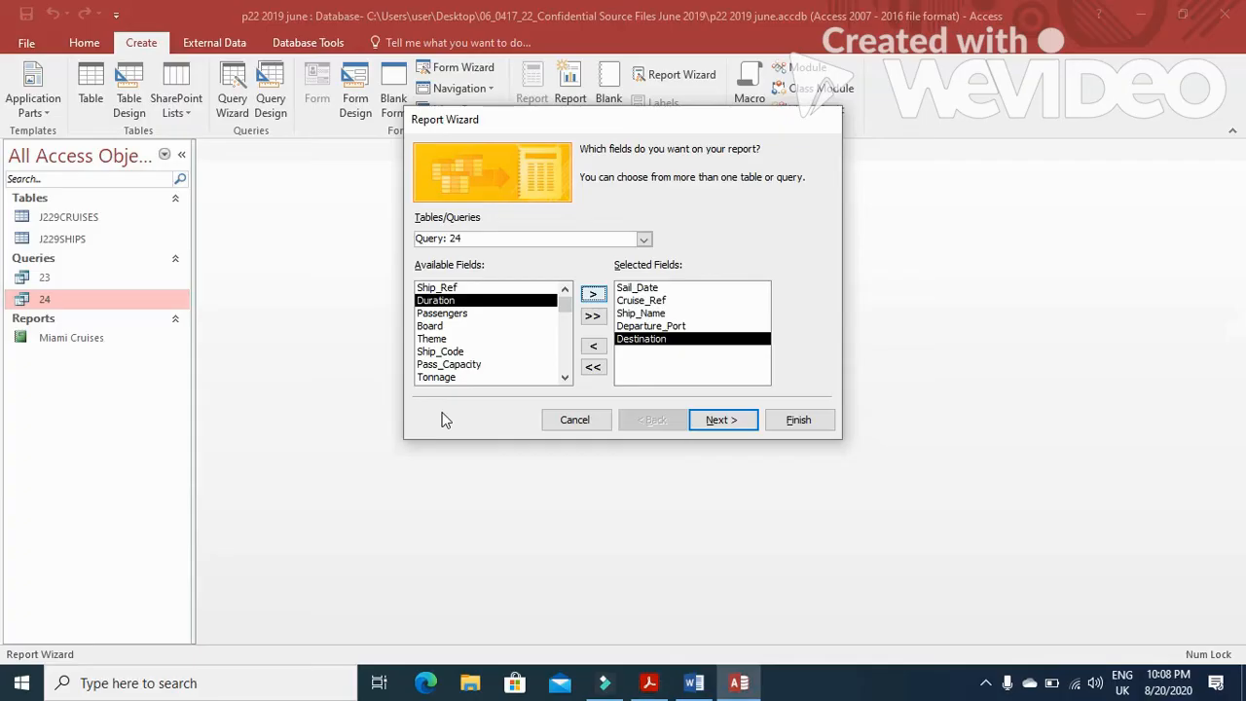
{"action": "left_click", "coordinate": [595, 294]}
{"action": "left_click", "coordinate": [595, 294]}
{"action": "left_click", "coordinate": [595, 294]}
Add Passenger_Nights as the last of the report's selected fields, checking the field order in the exam paper.
{"action": "key", "text": "alt+Tab"}
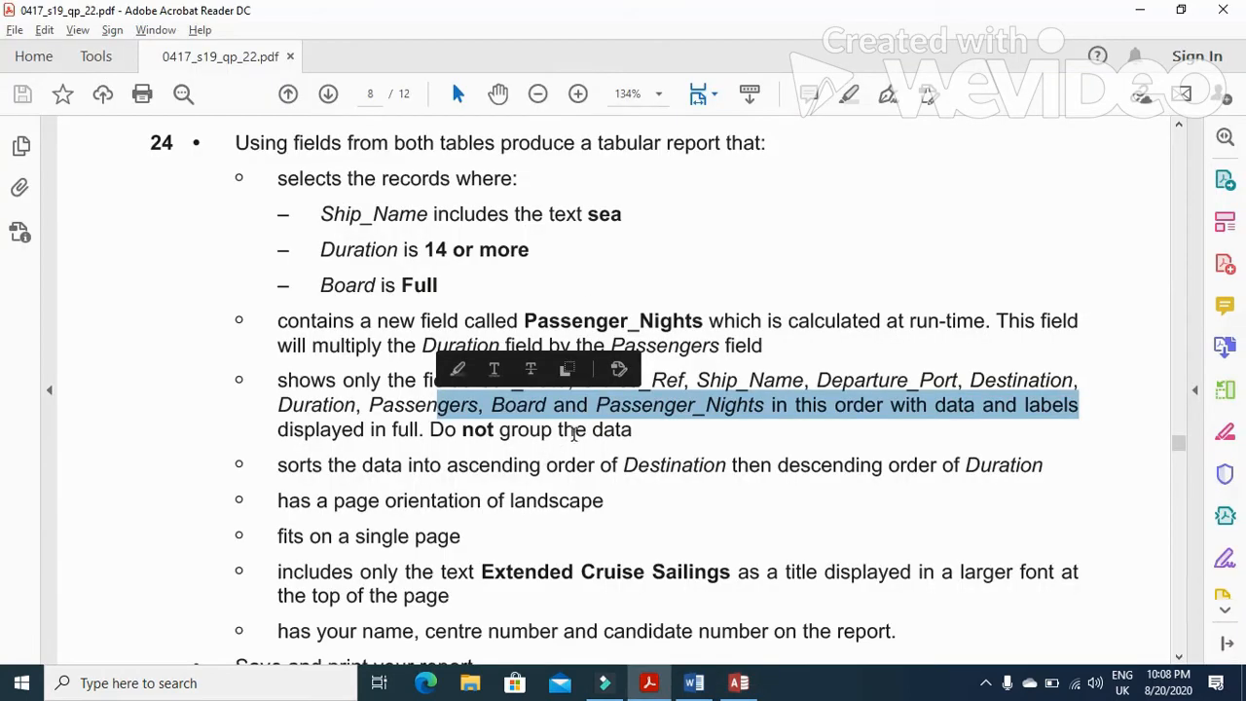
{"action": "key", "text": "alt+Tab"}
{"action": "left_click", "coordinate": [564, 377]}
{"action": "left_click", "coordinate": [564, 378]}
{"action": "left_click", "coordinate": [565, 378]}
{"action": "left_click", "coordinate": [565, 377]}
{"action": "left_click", "coordinate": [564, 378]}
{"action": "left_click", "coordinate": [564, 378]}
{"action": "left_click", "coordinate": [484, 364]}
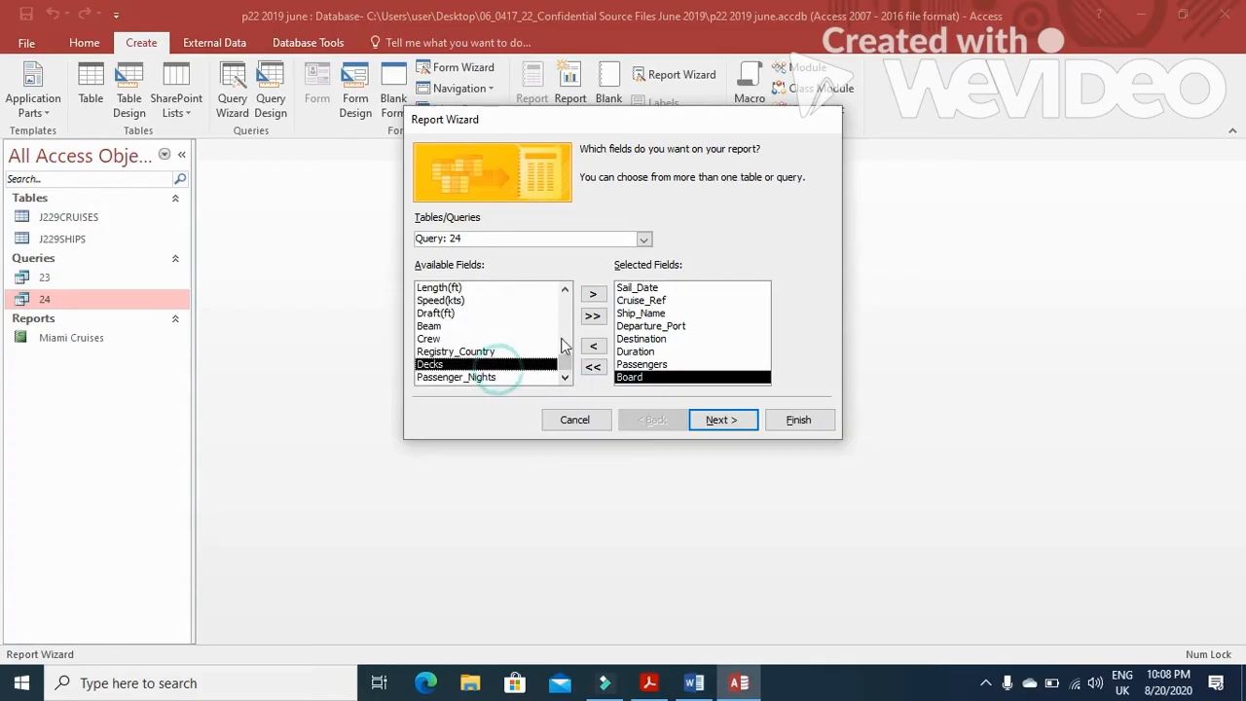
{"action": "left_click", "coordinate": [522, 380]}
{"action": "left_click", "coordinate": [593, 294]}
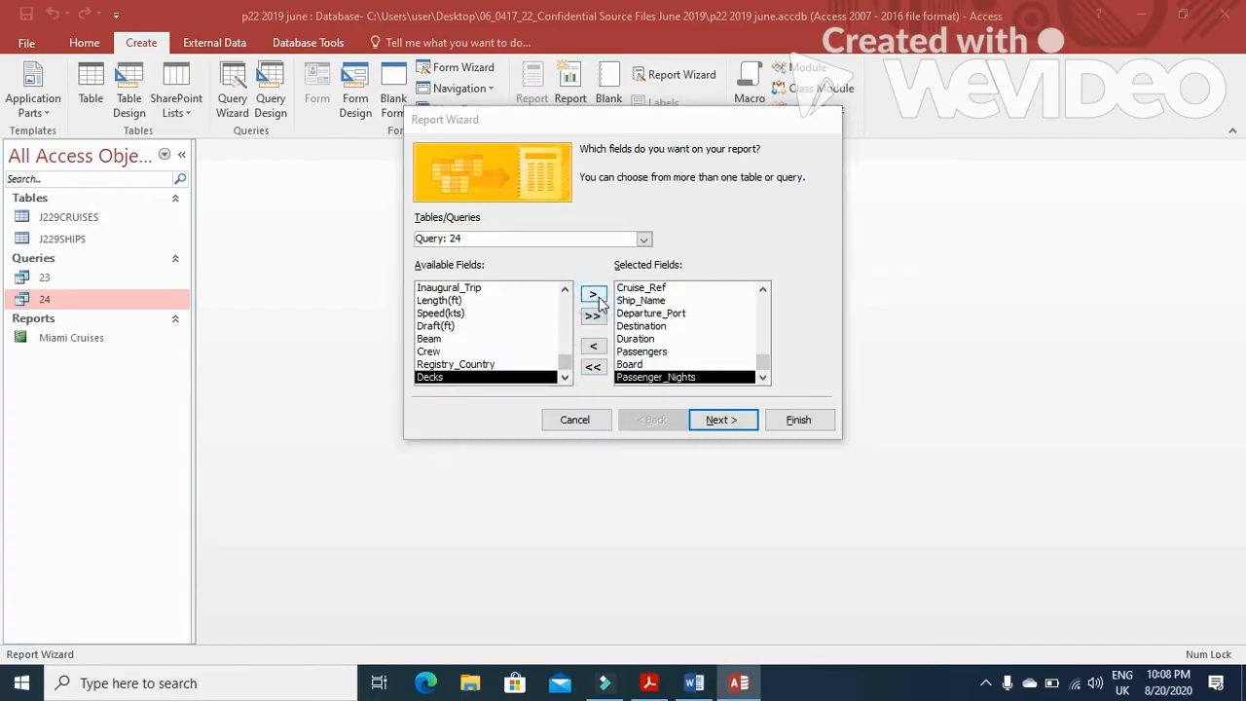
Check the exam paper's grouping and sorting requirements, then advance the report wizard to its sort order page without grouping the data.
{"action": "key", "text": "alt+Tab"}
{"action": "left_click_drag", "start_coordinate": [433, 429], "coordinate": [657, 426]}
{"action": "left_click_drag", "start_coordinate": [278, 466], "coordinate": [1020, 484]}
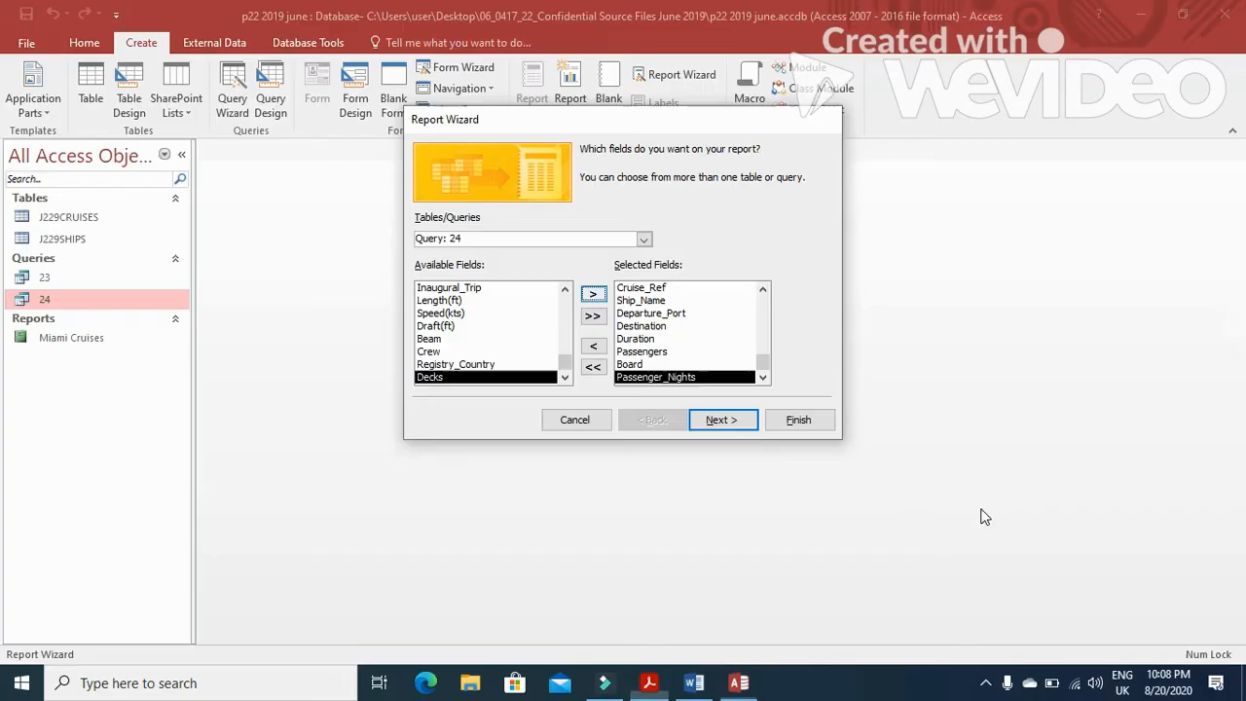
{"action": "left_click", "coordinate": [723, 420]}
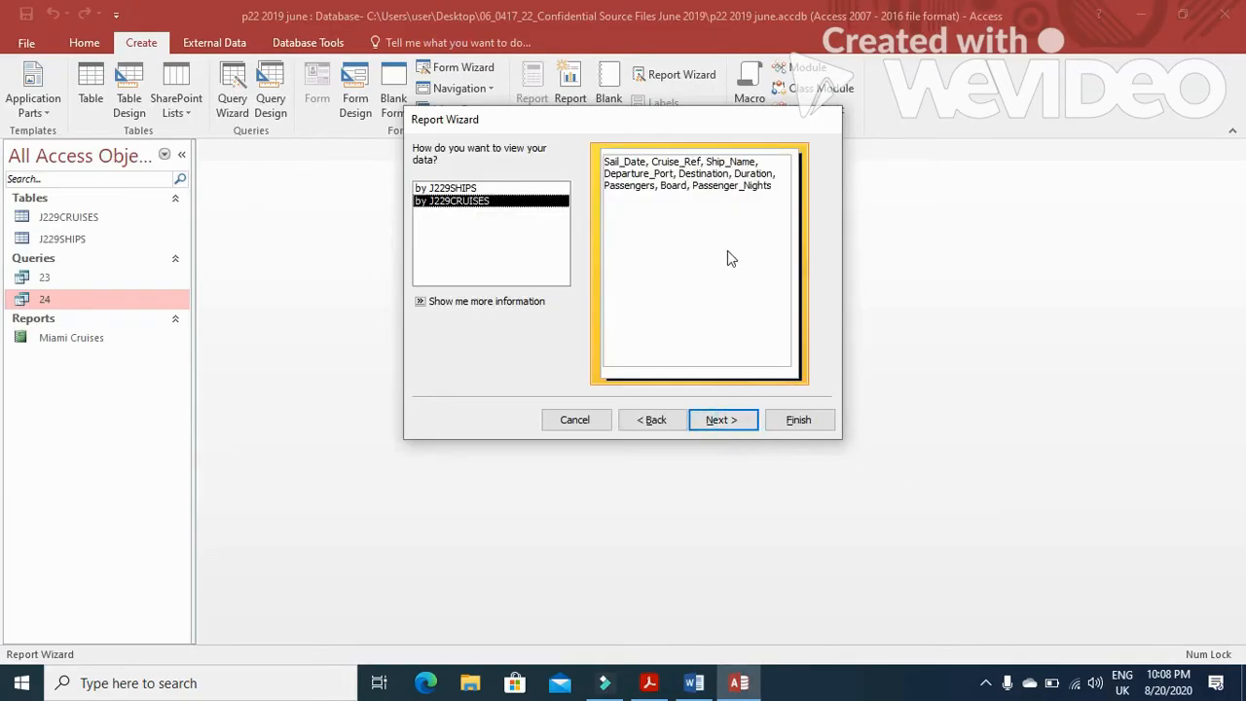
{"action": "left_click", "coordinate": [723, 420]}
{"action": "left_click", "coordinate": [724, 420]}
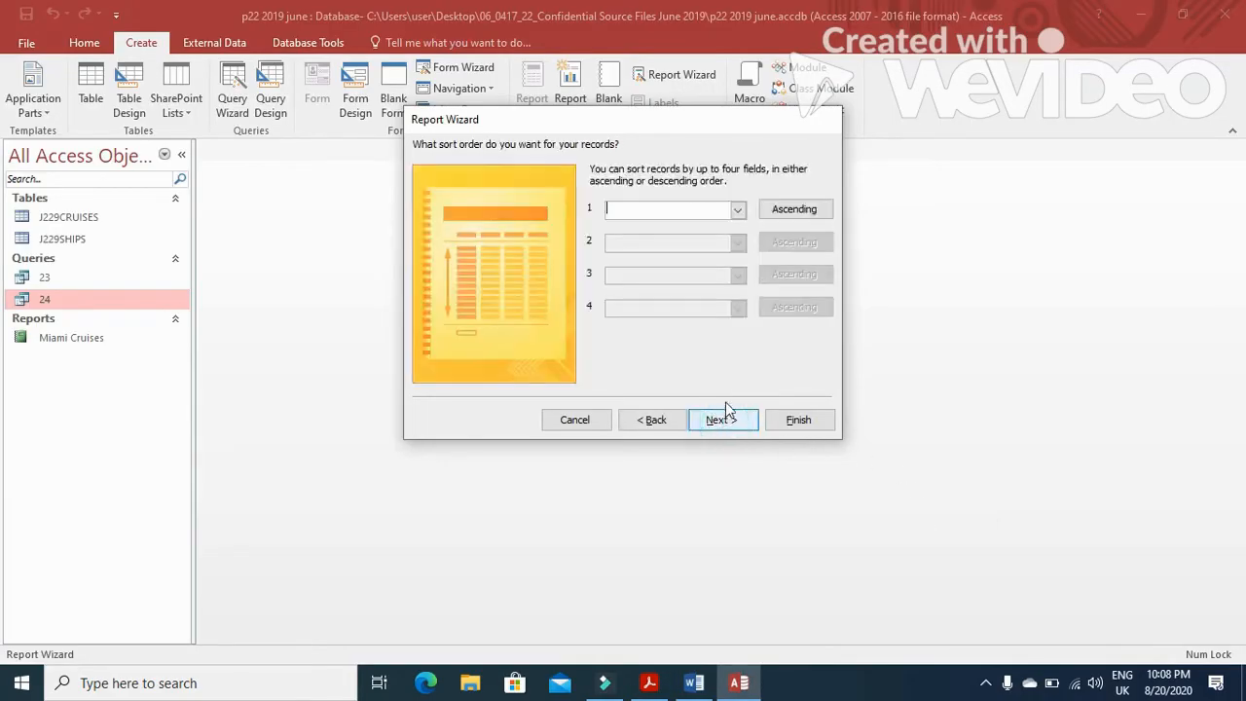
Sort the report by Destination ascending and then Duration descending, as the exam paper requires.
{"action": "left_click", "coordinate": [739, 212]}
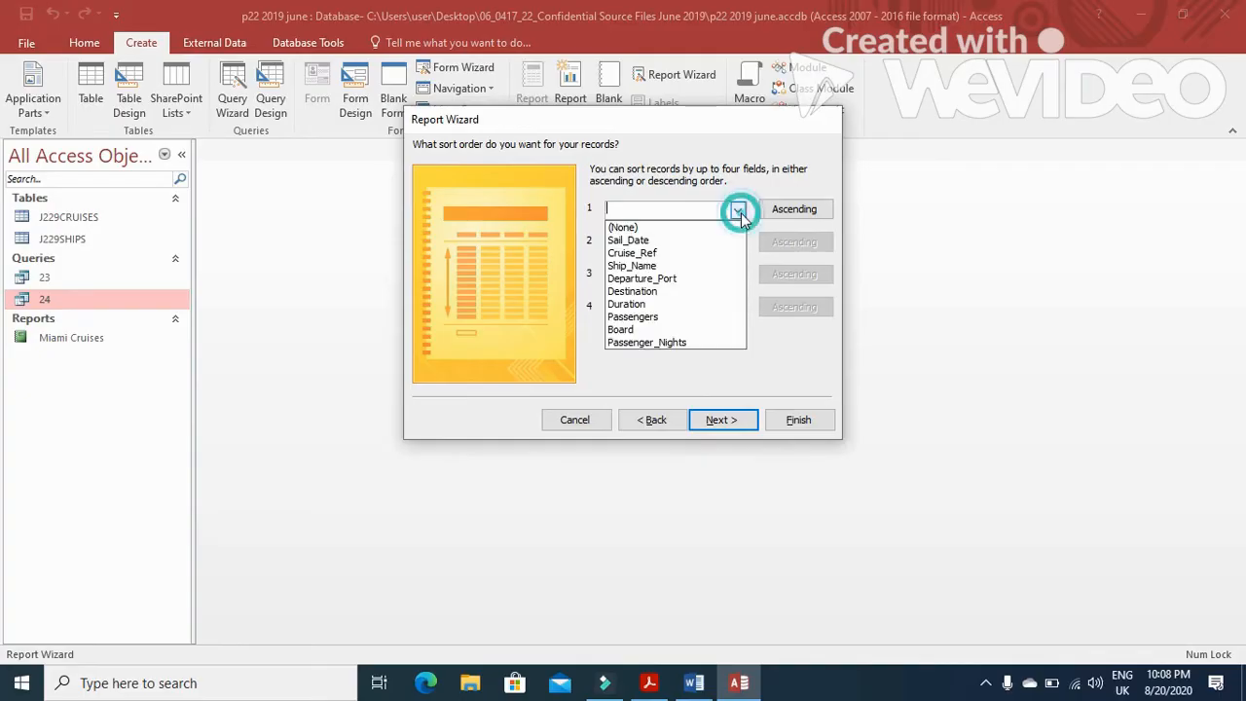
{"action": "left_click", "coordinate": [682, 291]}
{"action": "key", "text": "alt+Tab"}
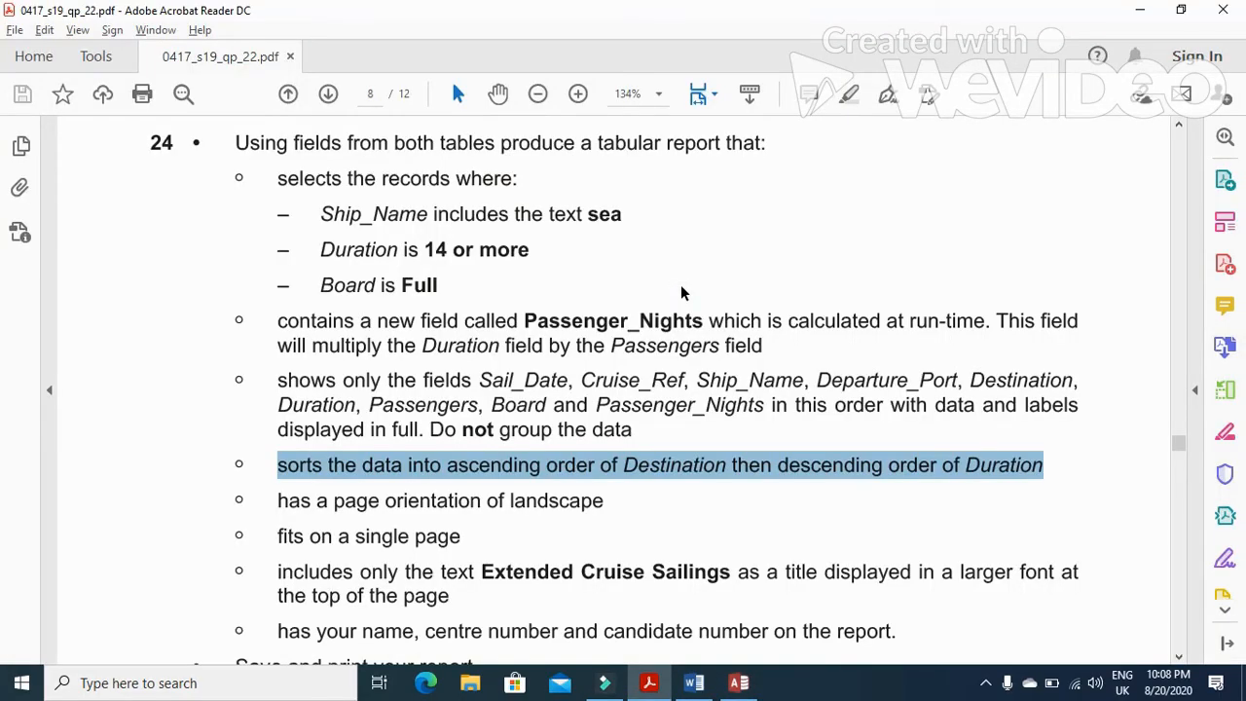
{"action": "key", "text": "alt+Tab"}
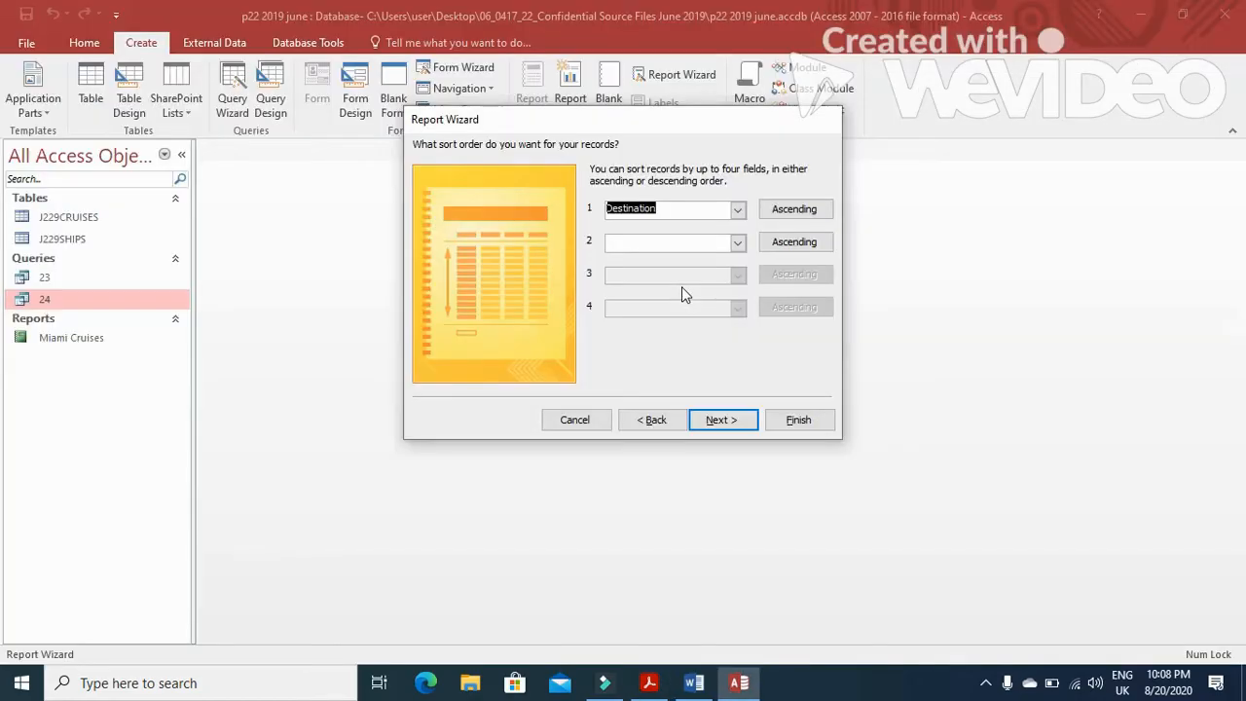
{"action": "left_click", "coordinate": [738, 241]}
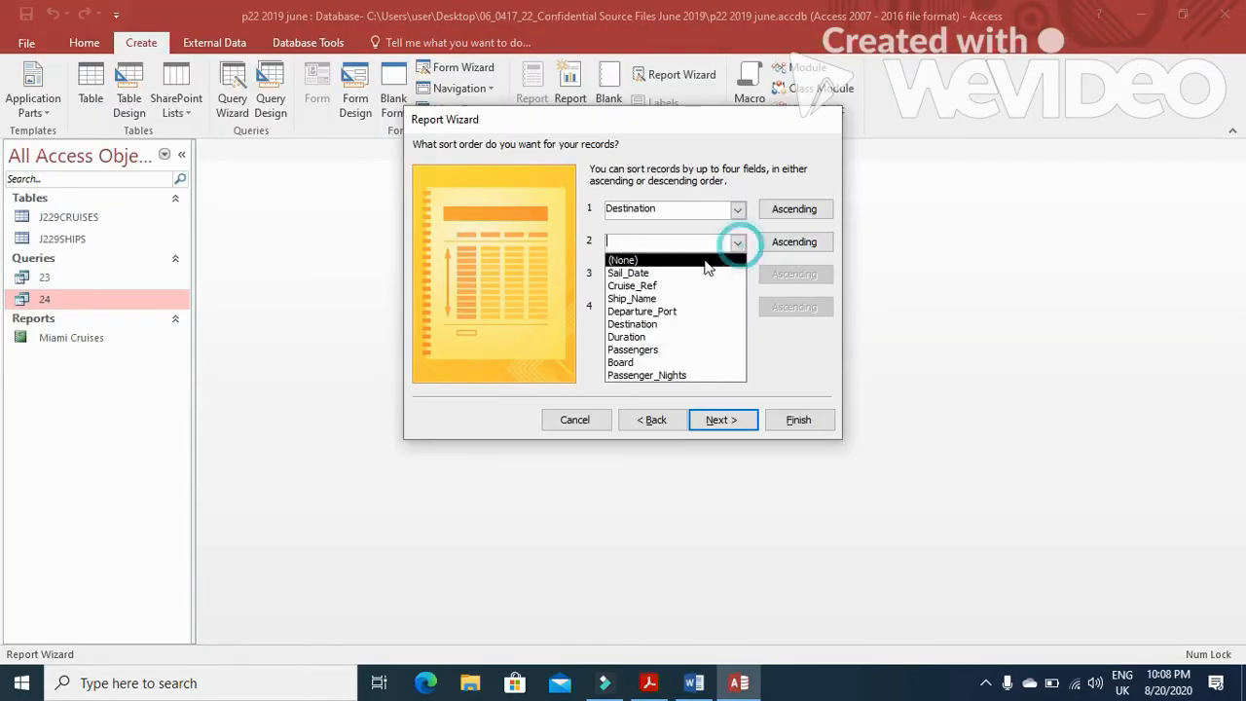
{"action": "left_click", "coordinate": [659, 337]}
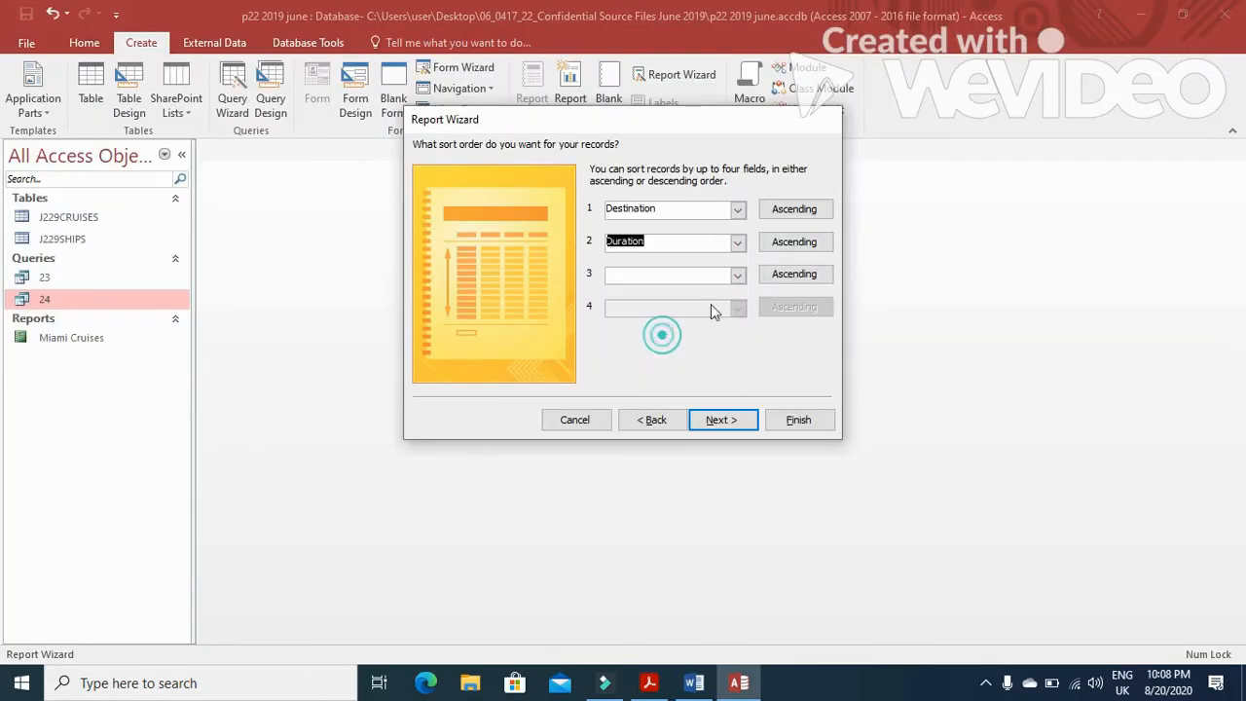
Set the report's orientation to landscape in the tabular layout and check this requirement in the exam paper.
{"action": "left_click", "coordinate": [729, 419]}
{"action": "left_click", "coordinate": [750, 211]}
{"action": "key", "text": "alt+Tab"}
{"action": "left_click_drag", "start_coordinate": [611, 500], "coordinate": [384, 502]}
Copy the title Extended Cruise Sailings from the exam paper as the report title and finish the wizard to preview the report.
{"action": "scroll", "coordinate": [469, 589], "scroll_direction": "down", "scroll_amount": 2}
{"action": "left_click_drag", "start_coordinate": [481, 493], "coordinate": [687, 502]}
{"action": "key", "text": "ctrl+c"}
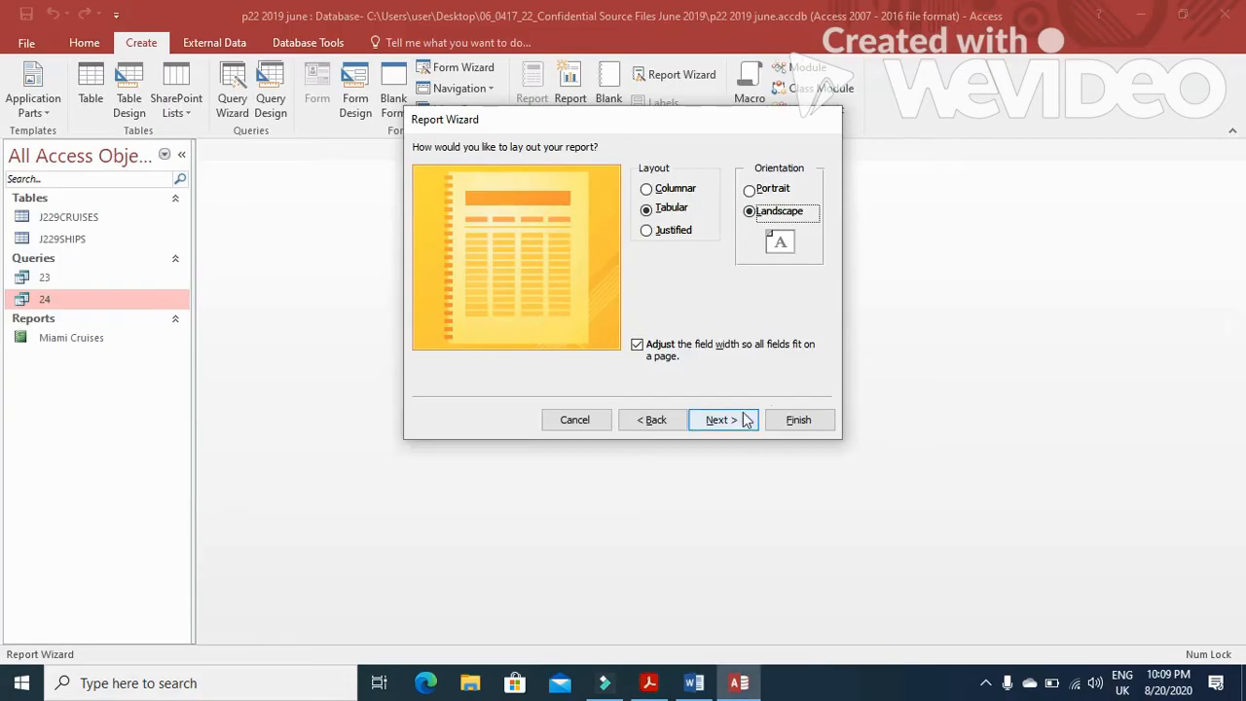
{"action": "left_click", "coordinate": [740, 420]}
{"action": "double_click", "coordinate": [667, 169]}
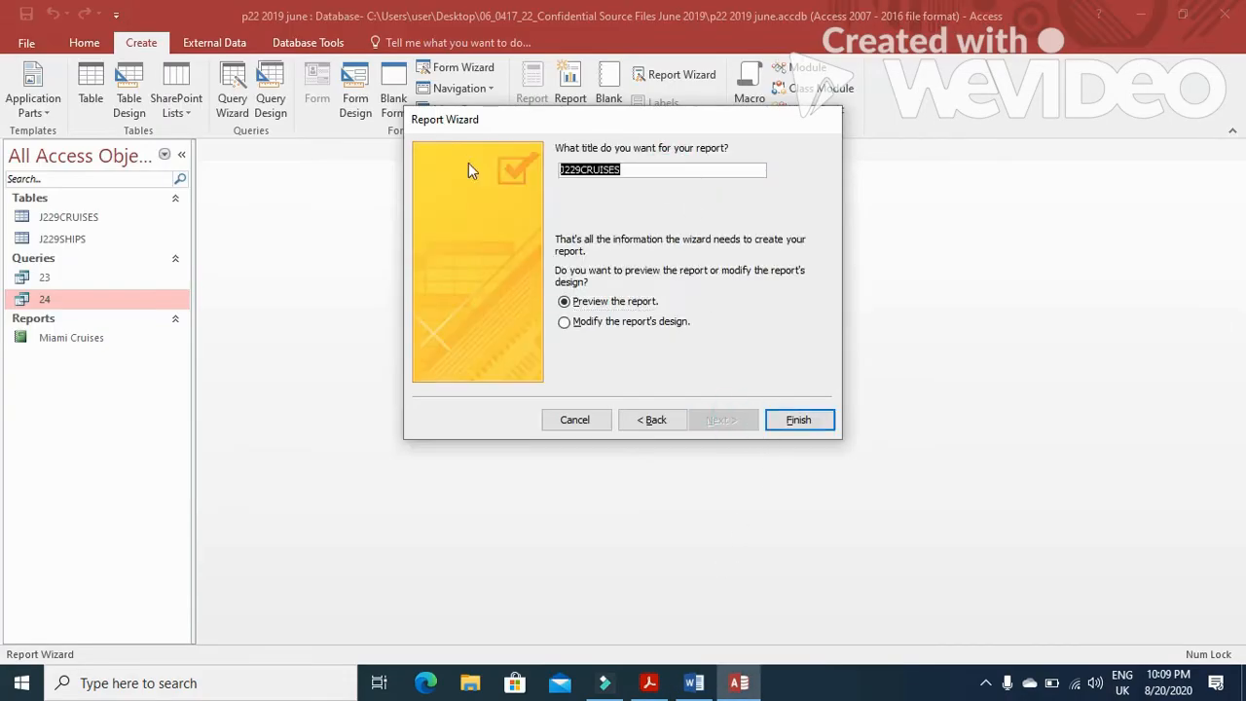
{"action": "key", "text": "ctrl+v"}
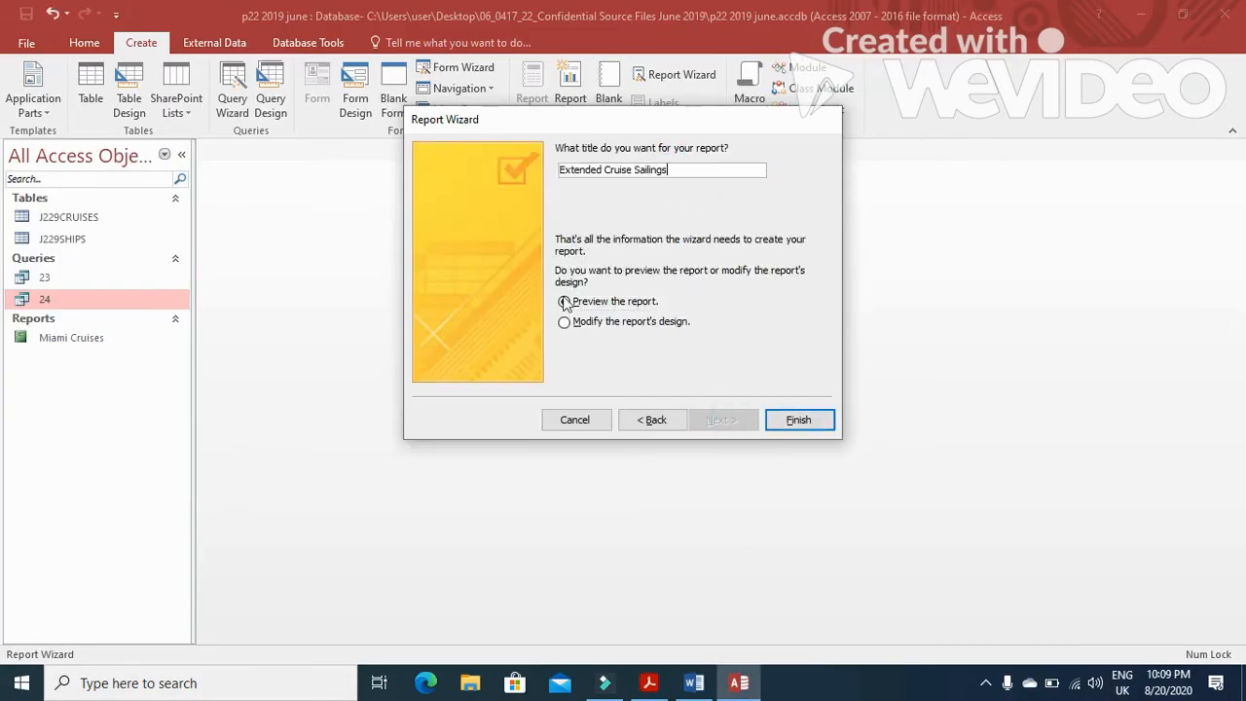
{"action": "left_click", "coordinate": [796, 420]}
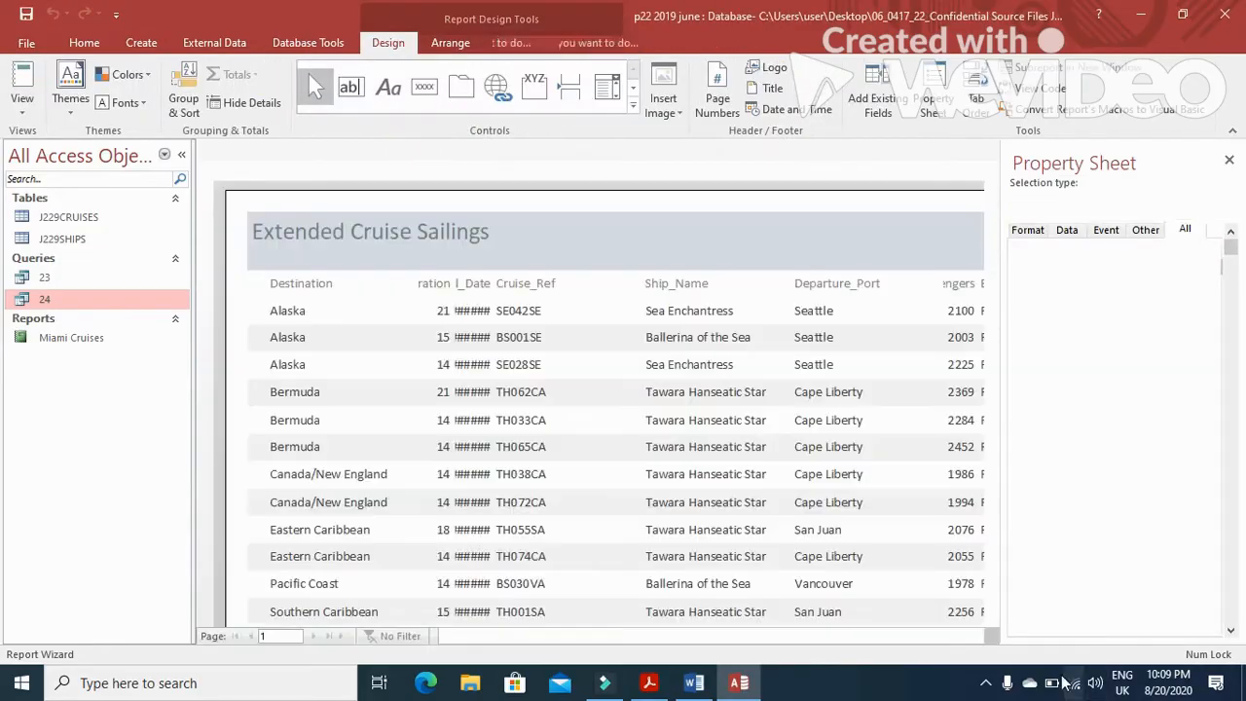
Open the report in Design View and add a page footer label with the candidate's name, centre number and candidate number.
{"action": "right_click", "coordinate": [274, 155]}
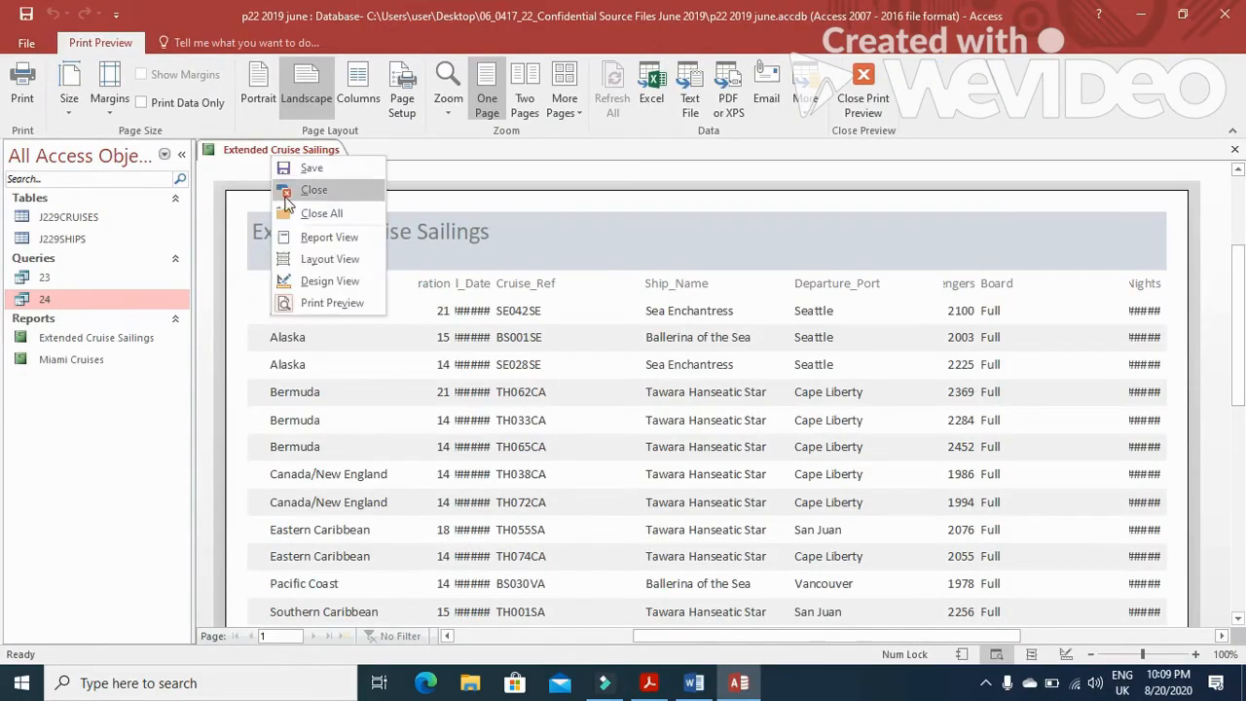
{"action": "left_click", "coordinate": [316, 280]}
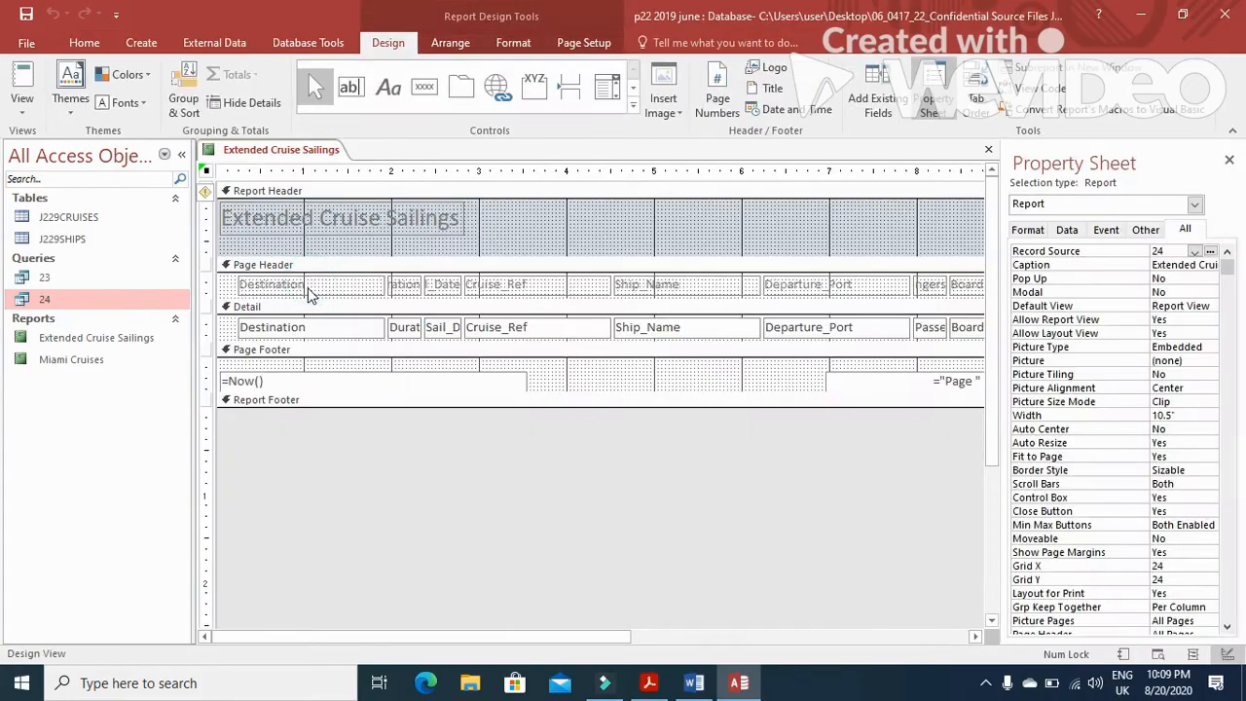
{"action": "key", "text": "alt+Tab"}
{"action": "scroll", "coordinate": [428, 502], "scroll_direction": "down", "scroll_amount": 2}
{"action": "left_click_drag", "start_coordinate": [272, 458], "coordinate": [781, 497]}
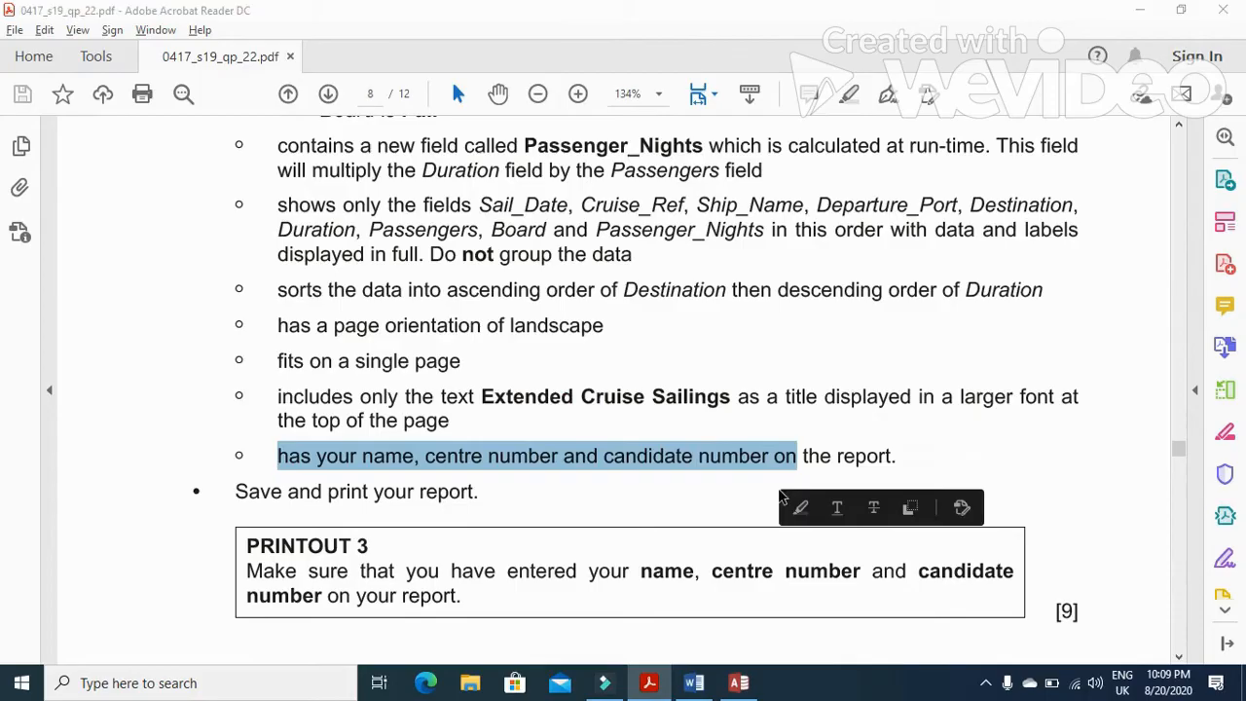
{"action": "key", "text": "alt+Tab"}
{"action": "left_click", "coordinate": [387, 88]}
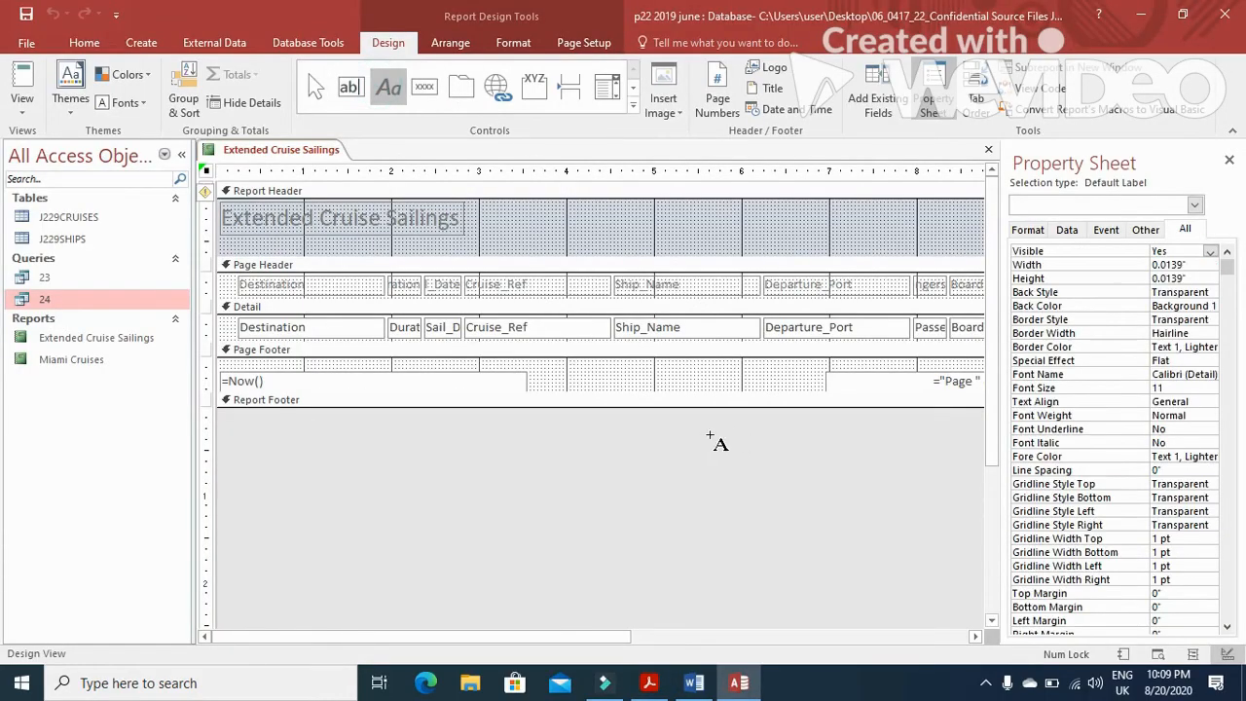
{"action": "left_click_drag", "start_coordinate": [574, 370], "coordinate": [775, 390]}
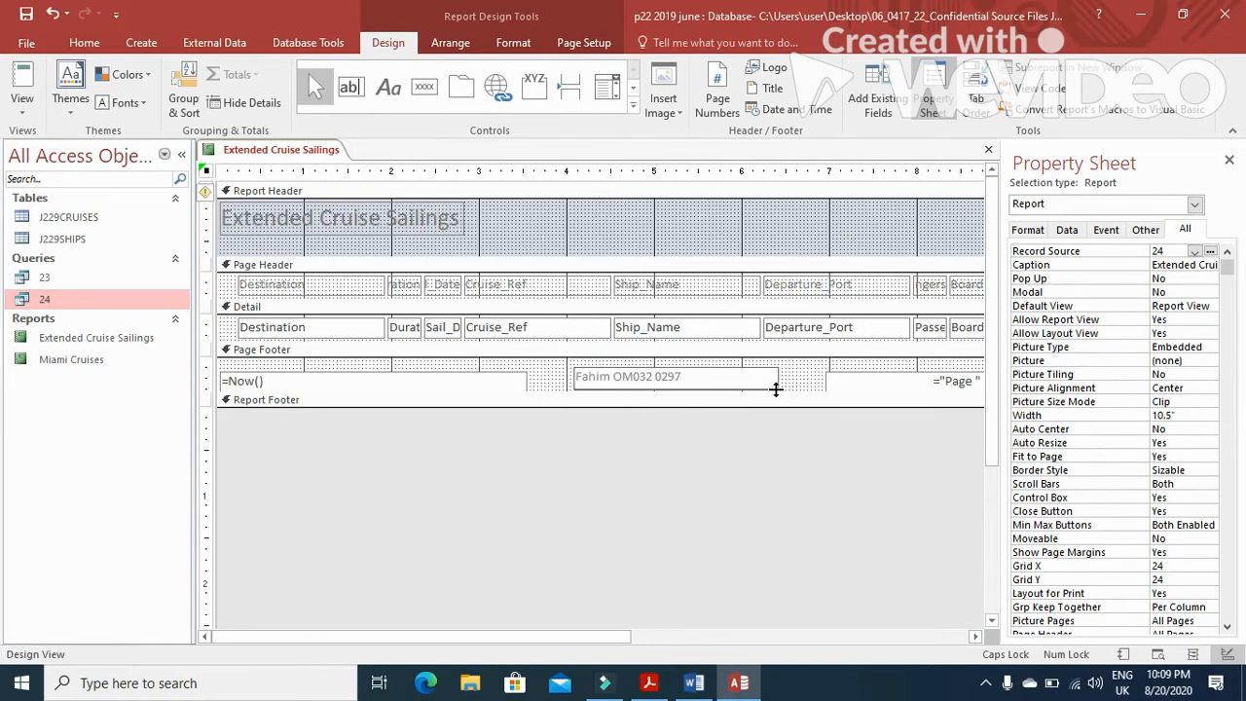
Switch the report to Layout View, narrow the Destination column and widen the Duration column leftwards to about 0.61".
{"action": "left_click", "coordinate": [21, 107]}
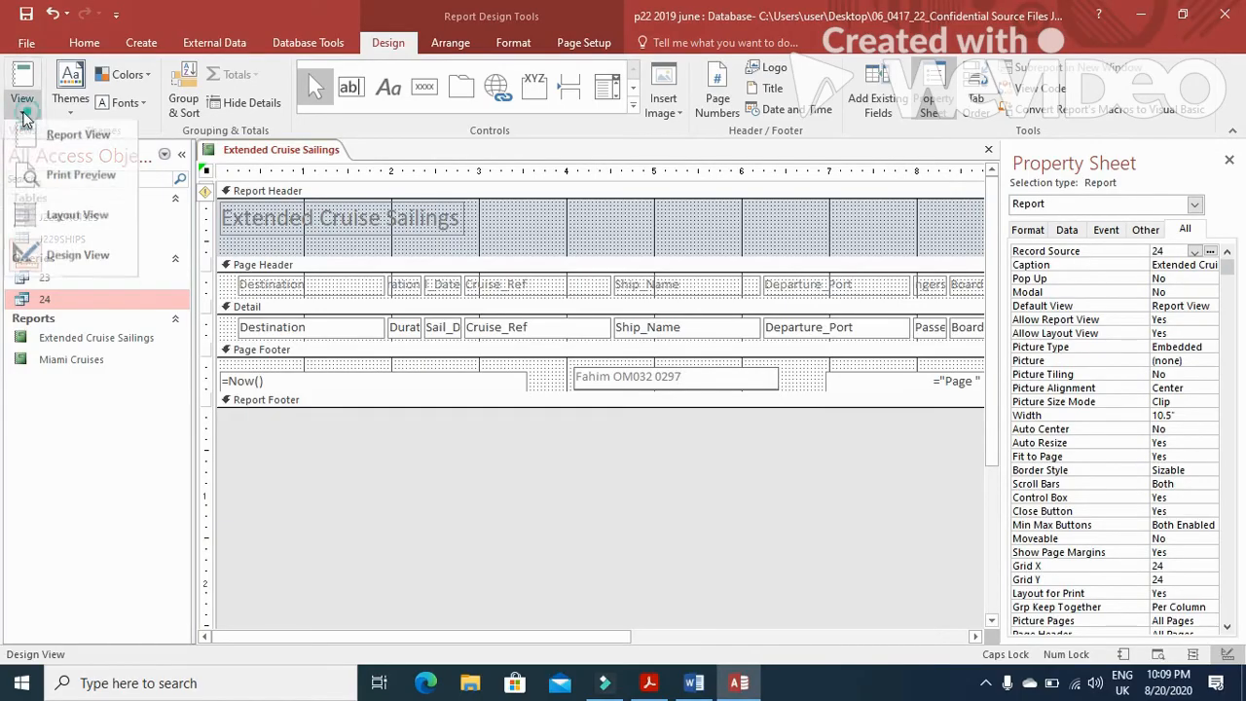
{"action": "left_click", "coordinate": [54, 217]}
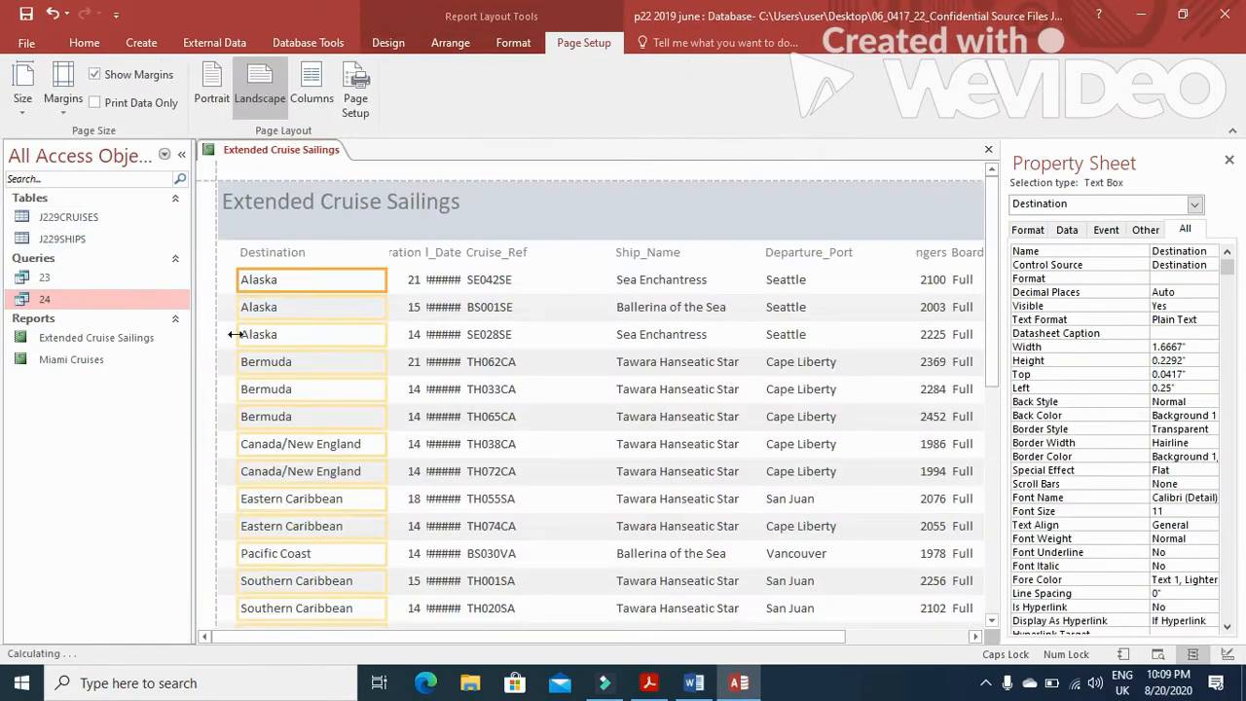
{"action": "left_click", "coordinate": [307, 252], "text": "shift"}
{"action": "left_click_drag", "start_coordinate": [383, 254], "coordinate": [369, 255]}
{"action": "left_click", "coordinate": [397, 232]}
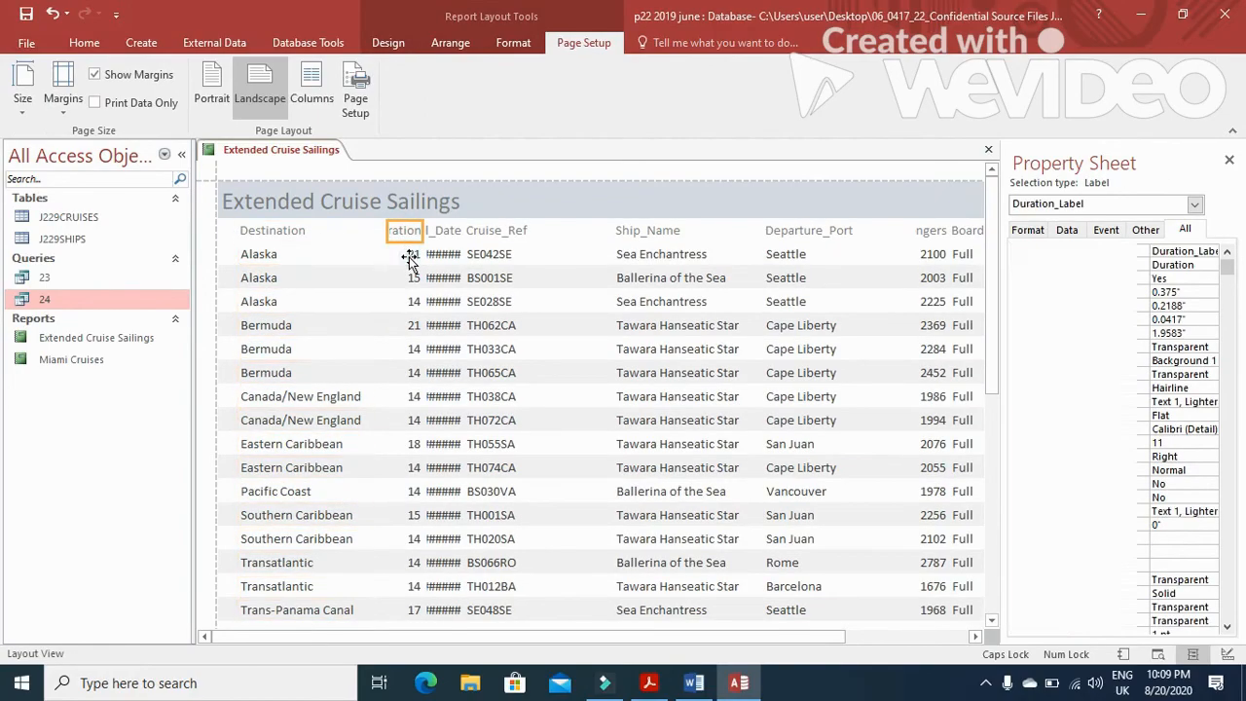
{"action": "left_click", "coordinate": [409, 255], "text": "shift"}
{"action": "left_click_drag", "start_coordinate": [386, 230], "coordinate": [366, 231]}
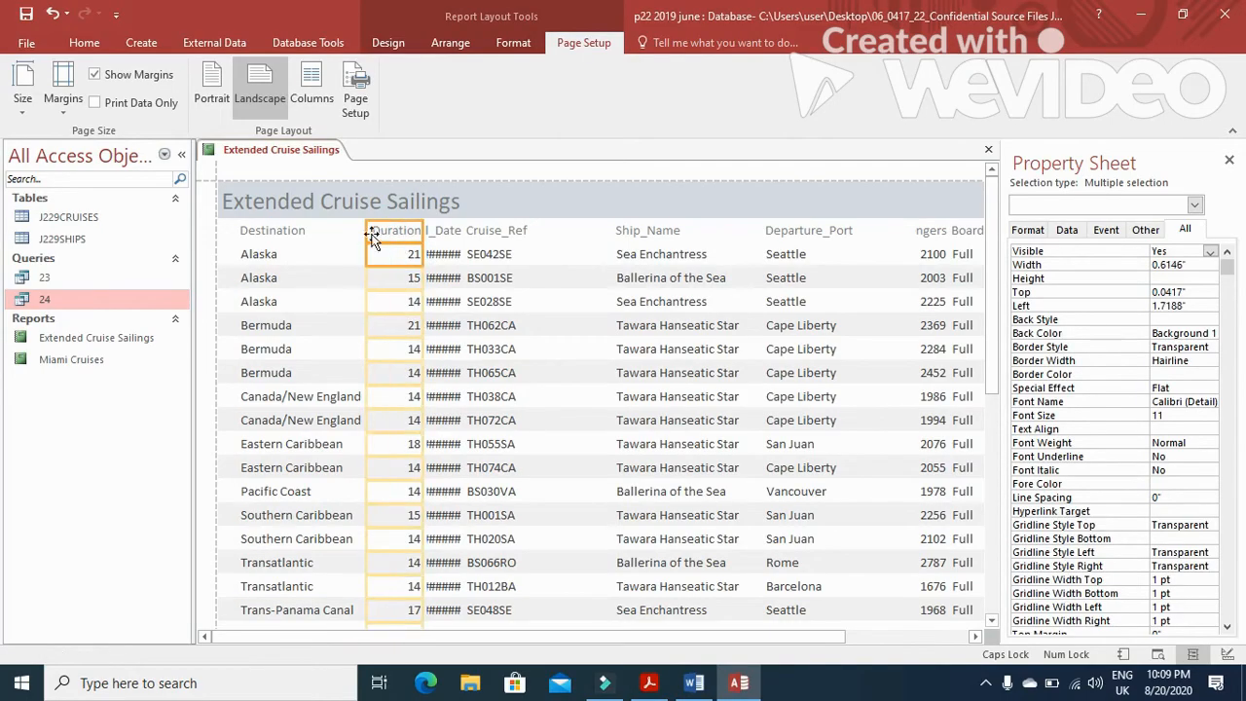
Narrow the Cruise_Ref column from its left edge and widen the Sail_Date column so the dates display in full.
{"action": "left_click", "coordinate": [494, 237]}
{"action": "left_click", "coordinate": [498, 253], "text": "shift"}
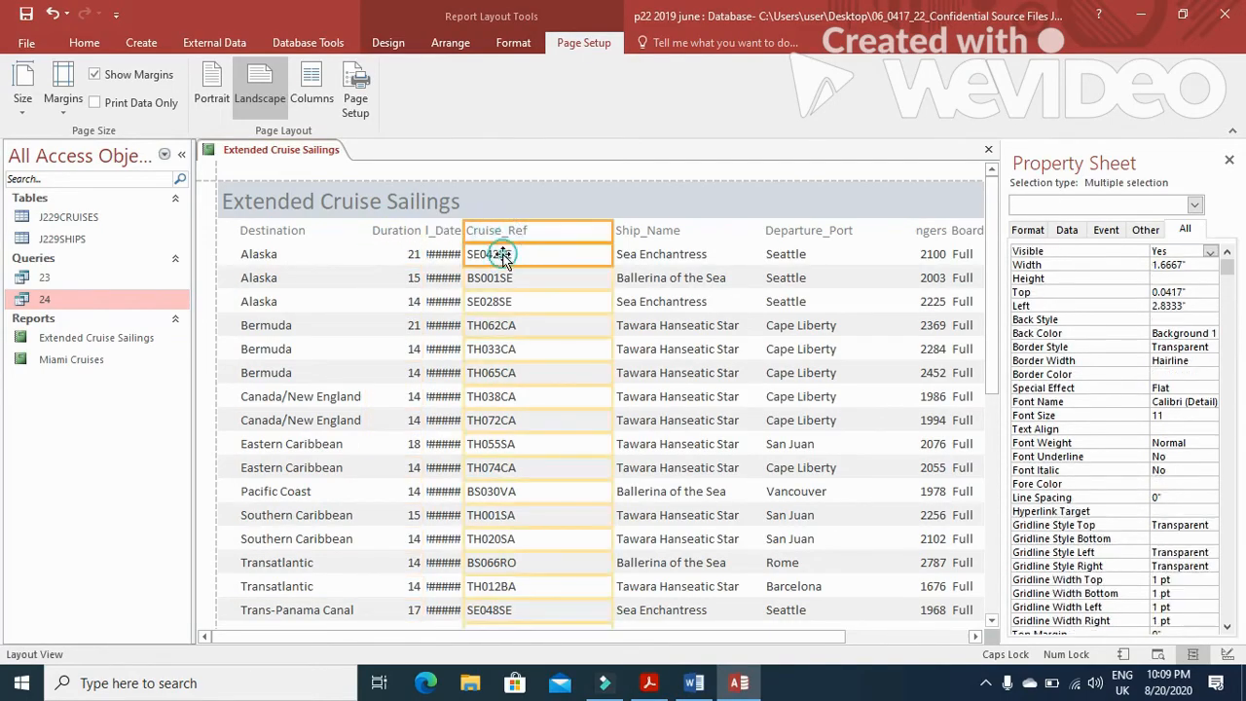
{"action": "left_click_drag", "start_coordinate": [464, 239], "coordinate": [515, 249]}
{"action": "left_click", "coordinate": [450, 234]}
{"action": "left_click", "coordinate": [453, 255], "text": "shift"}
Extend the Ship_Name column leftwards and trim its right side, then fit the Departure_Port column to its label and data.
{"action": "left_click", "coordinate": [626, 233]}
{"action": "left_click", "coordinate": [634, 256], "text": "shift"}
{"action": "left_click_drag", "start_coordinate": [611, 229], "coordinate": [595, 230]}
{"action": "left_click_drag", "start_coordinate": [756, 229], "coordinate": [737, 231]}
{"action": "left_click", "coordinate": [803, 231]}
{"action": "left_click", "coordinate": [800, 255], "text": "shift"}
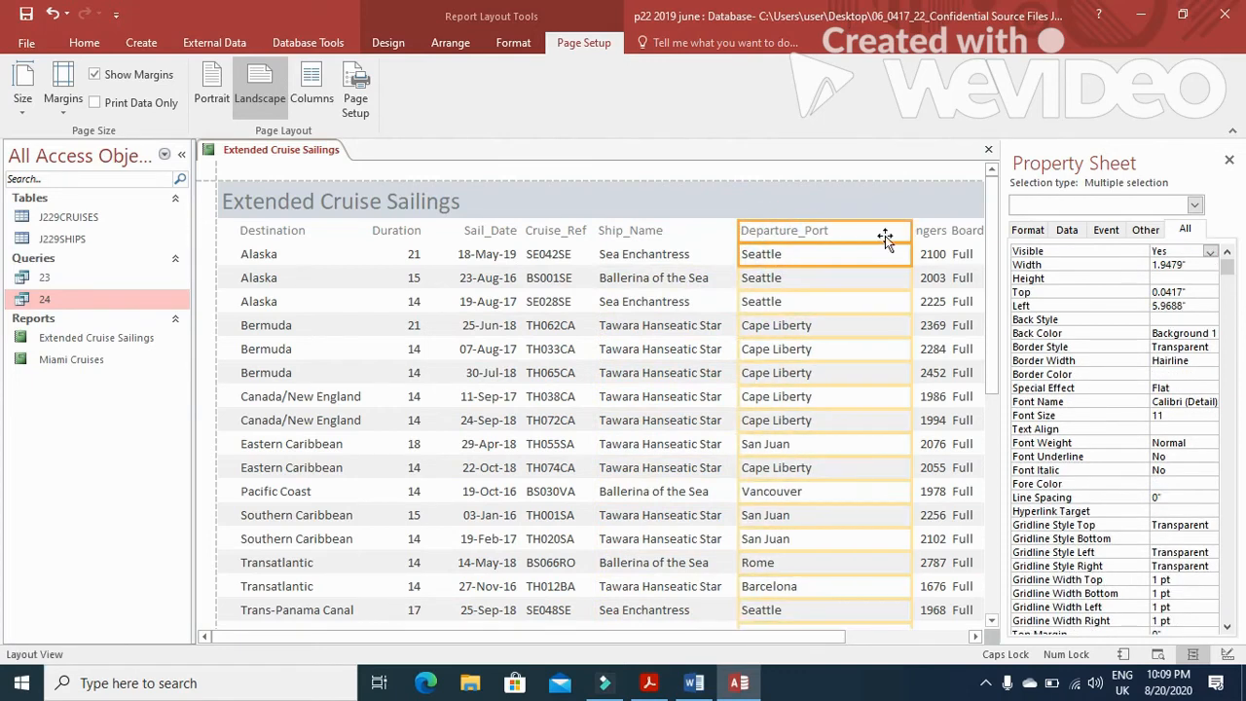
{"action": "left_click_drag", "start_coordinate": [908, 230], "coordinate": [835, 234]}
Widen the Passengers column leftwards to show its full label and trim the spare space on its right side.
{"action": "left_click", "coordinate": [932, 235]}
{"action": "left_click", "coordinate": [931, 254], "text": "shift"}
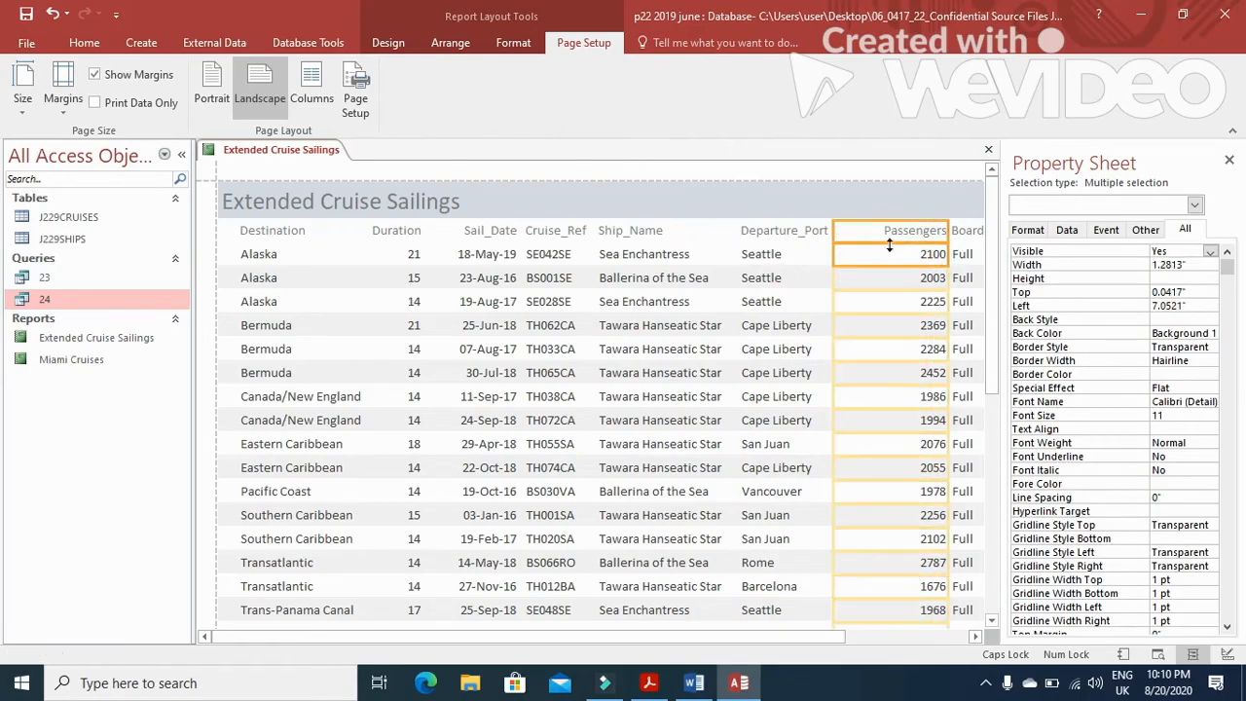
{"action": "left_click", "coordinate": [944, 237]}
{"action": "left_click", "coordinate": [932, 254], "text": "shift"}
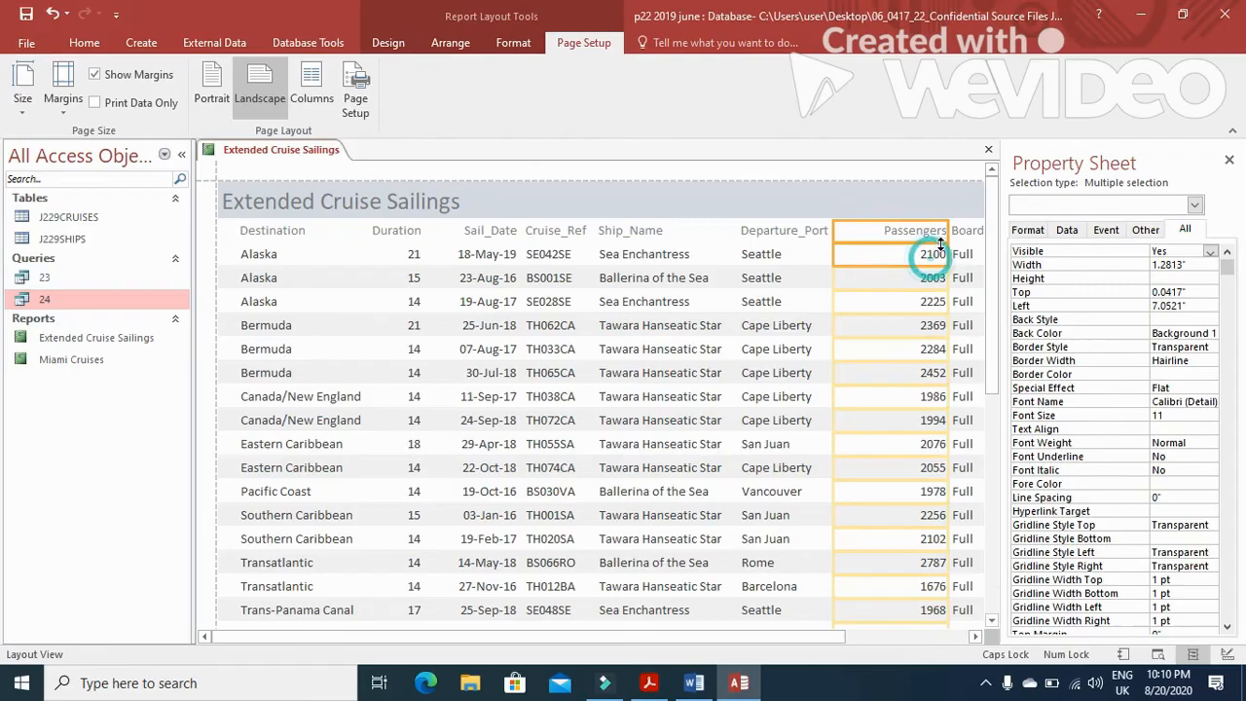
{"action": "left_click_drag", "start_coordinate": [949, 231], "coordinate": [917, 239]}
Shift and narrow the Board column, then widen Passenger_Nights to about 1.33" so its label and data display in full.
{"action": "left_click", "coordinate": [956, 234]}
{"action": "left_click", "coordinate": [960, 254], "text": "shift"}
{"action": "left_click_drag", "start_coordinate": [748, 638], "coordinate": [927, 628]}
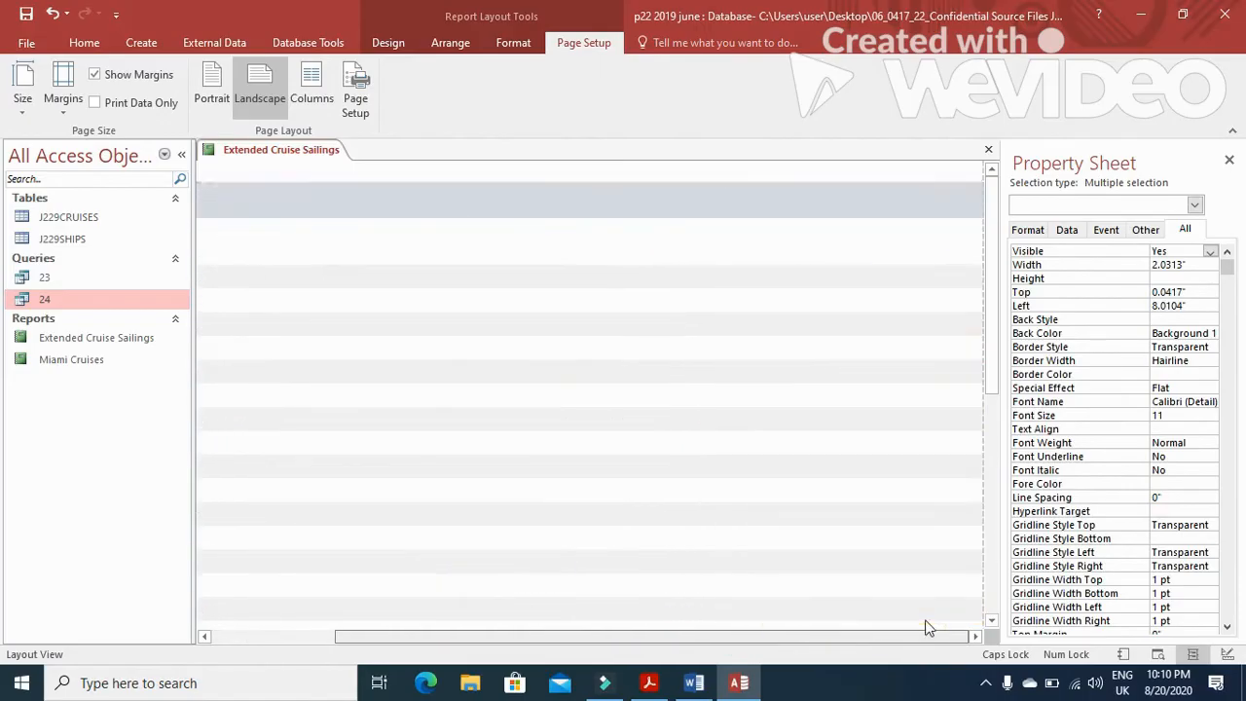
{"action": "left_click_drag", "start_coordinate": [941, 230], "coordinate": [814, 239]}
{"action": "left_click", "coordinate": [958, 234]}
{"action": "left_click", "coordinate": [968, 256], "text": "shift"}
{"action": "left_click_drag", "start_coordinate": [947, 236], "coordinate": [821, 239]}
{"action": "left_click_drag", "start_coordinate": [979, 232], "coordinate": [932, 234]}
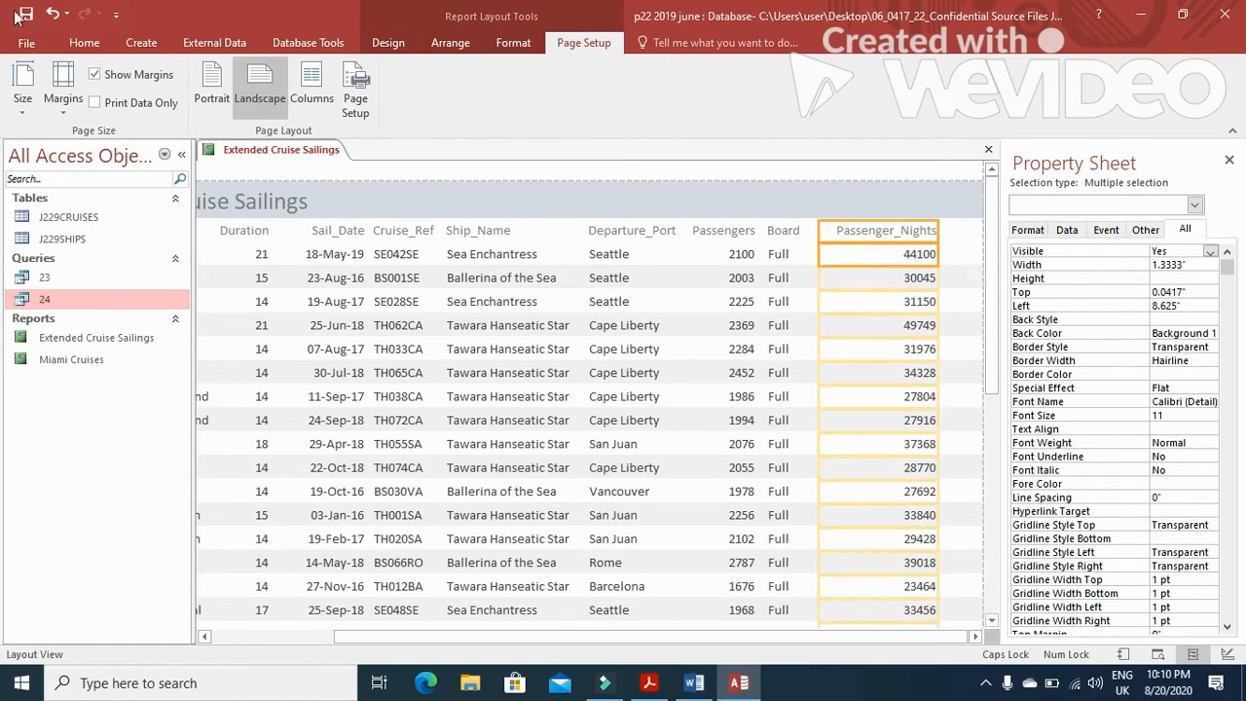
Check the exam paper's remaining report requirements and read question 25's criteria and fields for the extract.
{"action": "key", "text": "alt+Tab"}
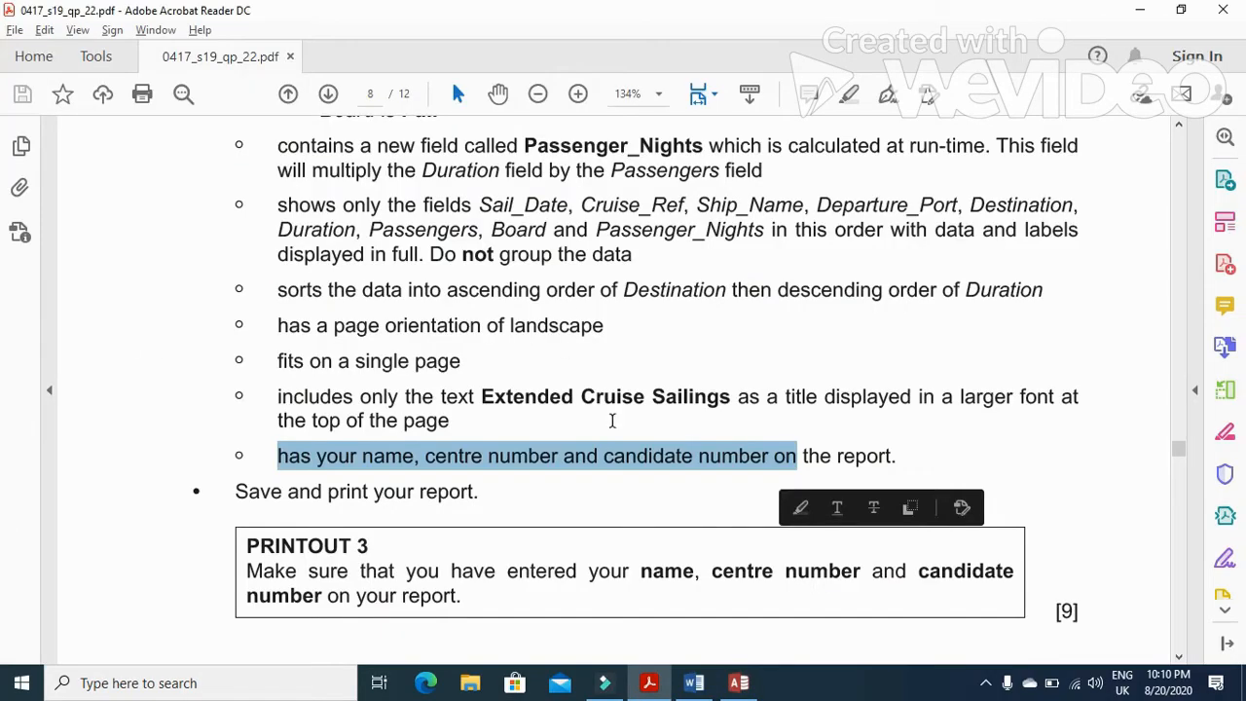
{"action": "scroll", "coordinate": [650, 545], "scroll_direction": "down", "scroll_amount": 3}
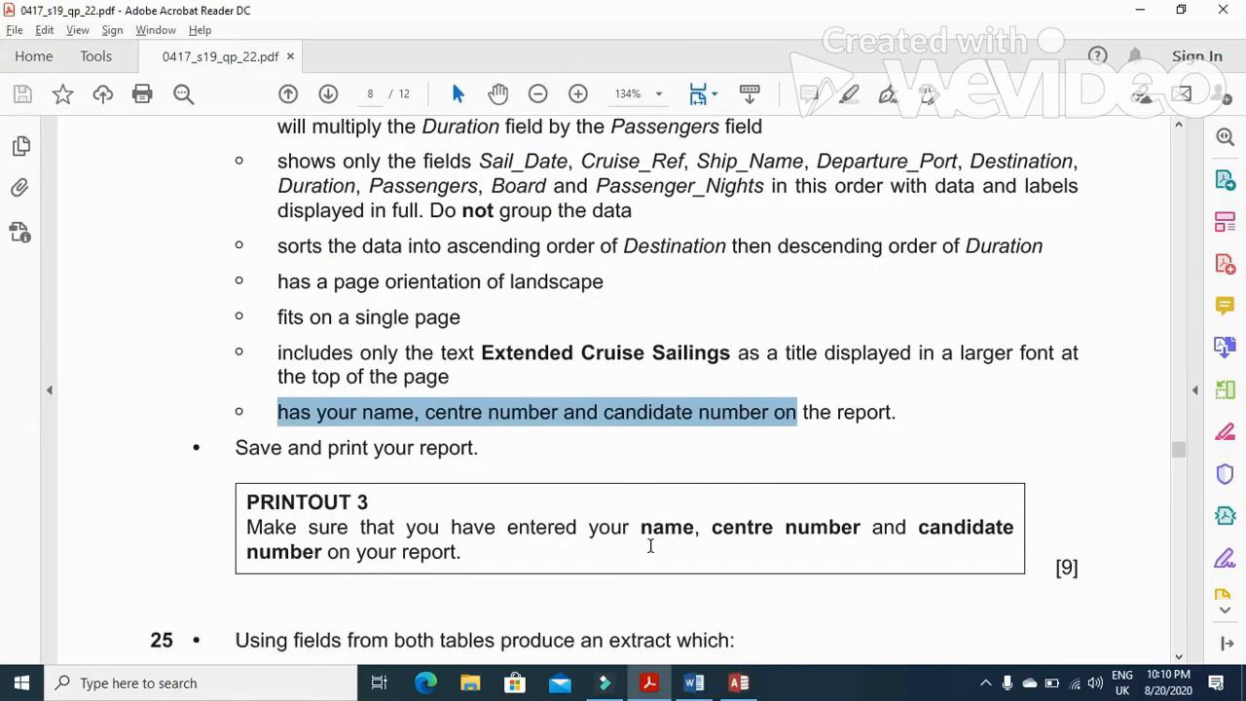
{"action": "key", "text": "alt"}
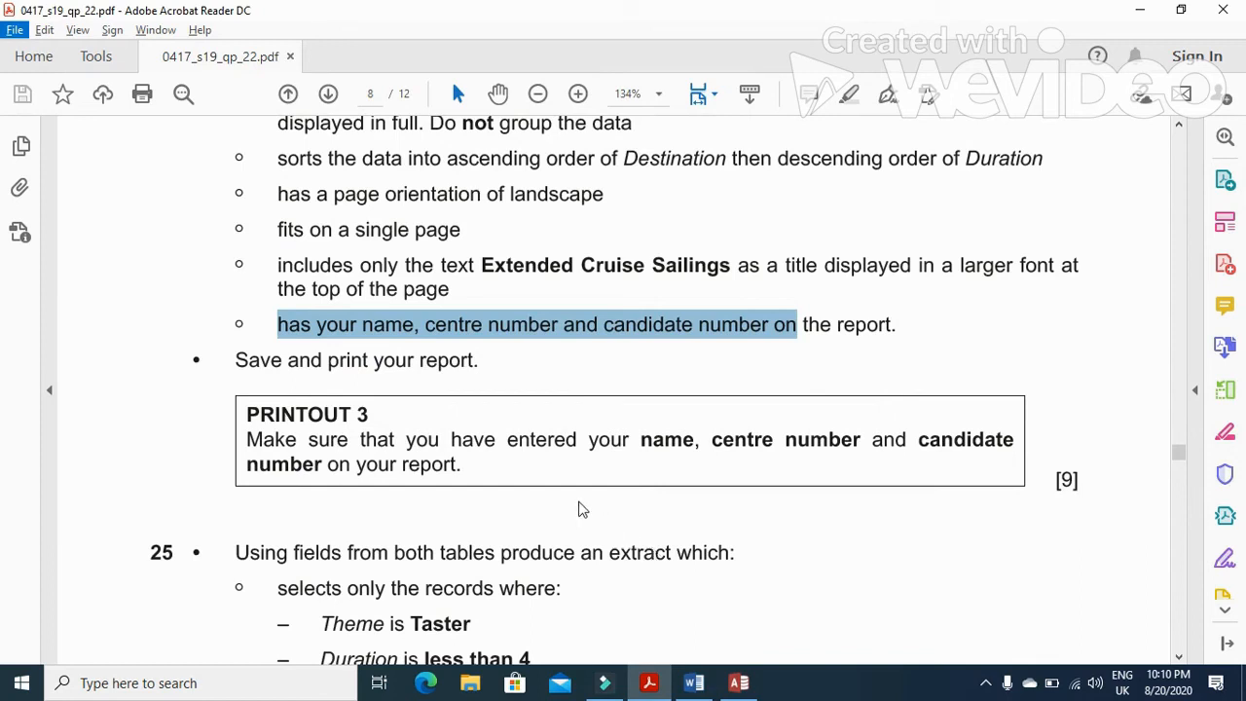
{"action": "left_click", "coordinate": [582, 508]}
{"action": "scroll", "coordinate": [578, 506], "scroll_direction": "down", "scroll_amount": 5}
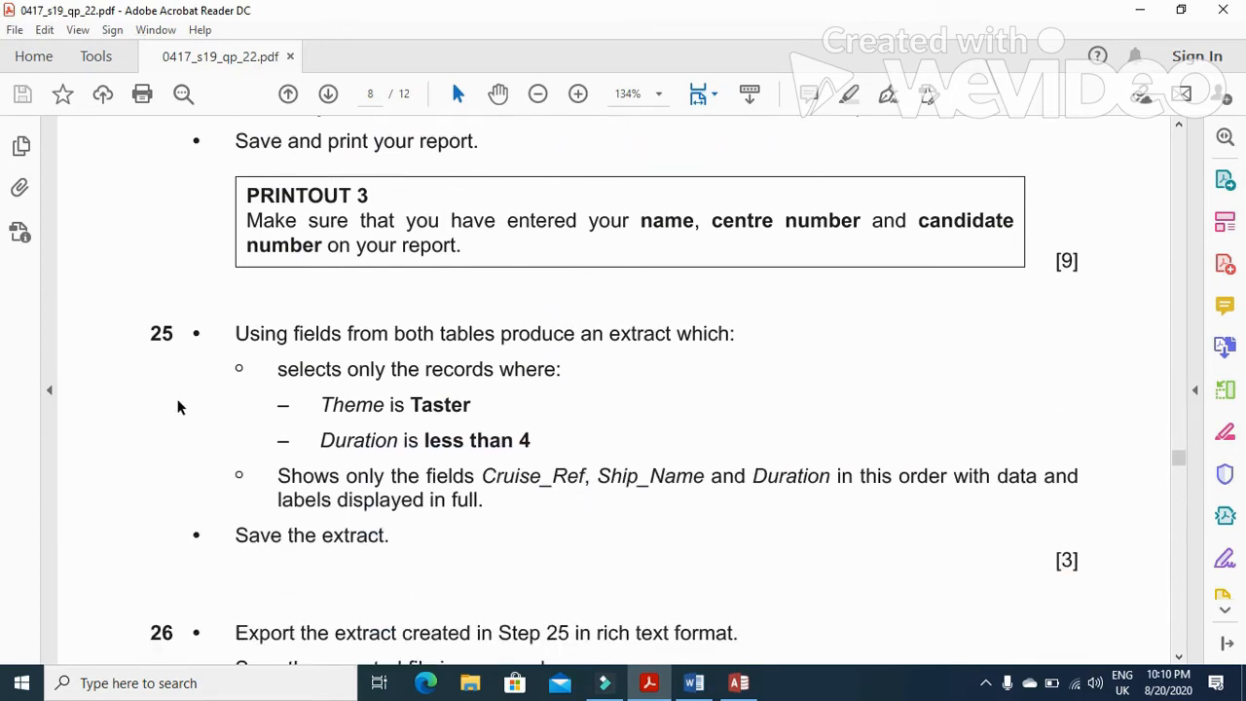
Reread question 25's theme criterion in the exam paper, switch to Access, and save and close the Extended Cruise Sailings report.
{"action": "left_click_drag", "start_coordinate": [230, 334], "coordinate": [741, 335]}
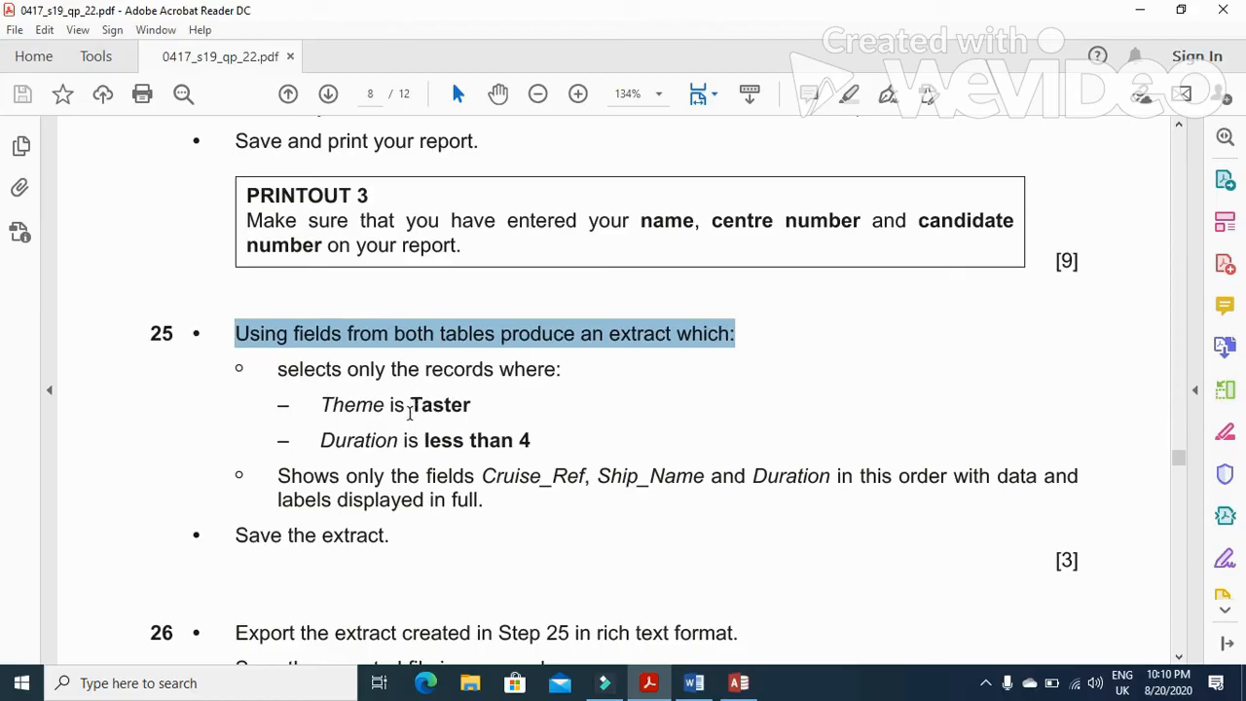
{"action": "left_click_drag", "start_coordinate": [414, 405], "coordinate": [481, 403]}
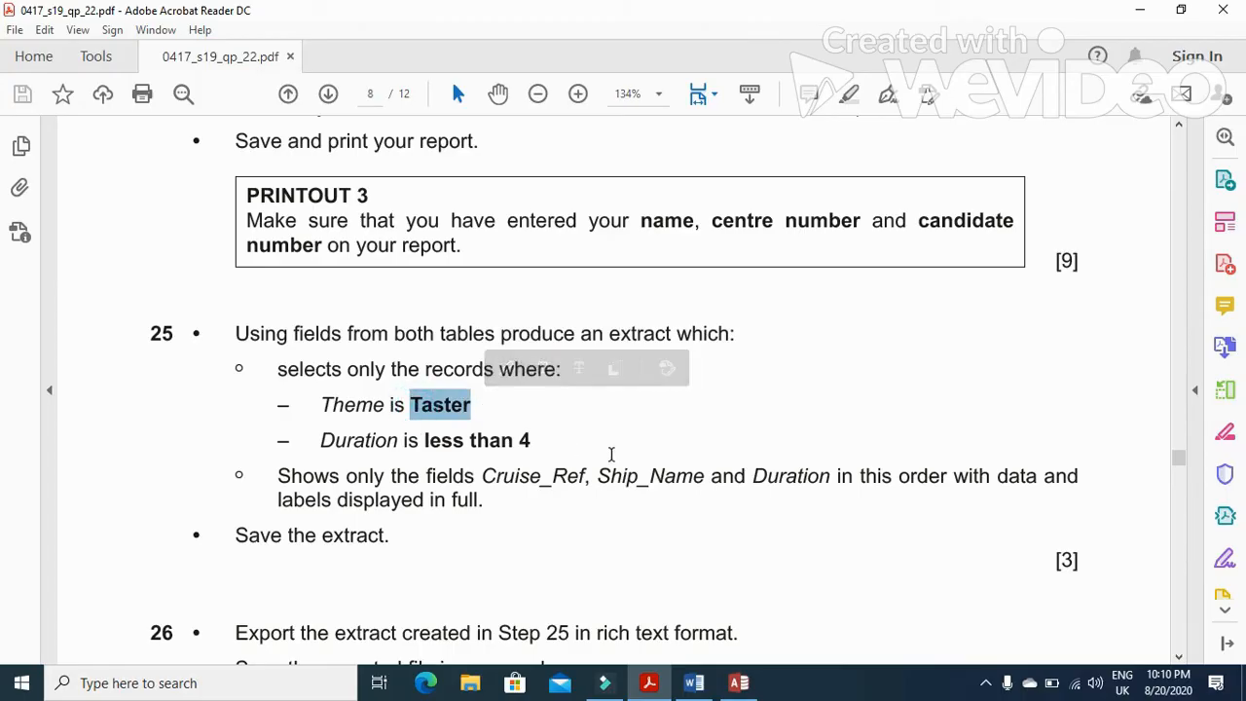
{"action": "key", "text": "alt+Tab"}
{"action": "left_click", "coordinate": [22, 19]}
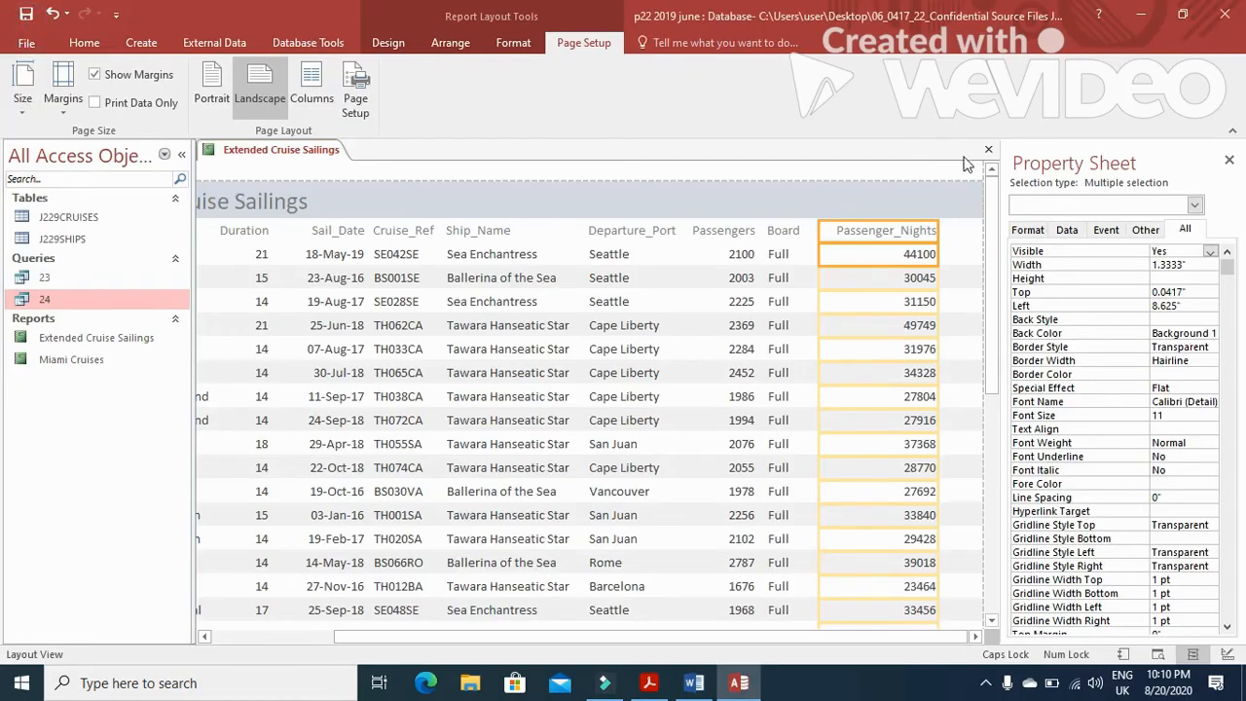
{"action": "left_click", "coordinate": [988, 150]}
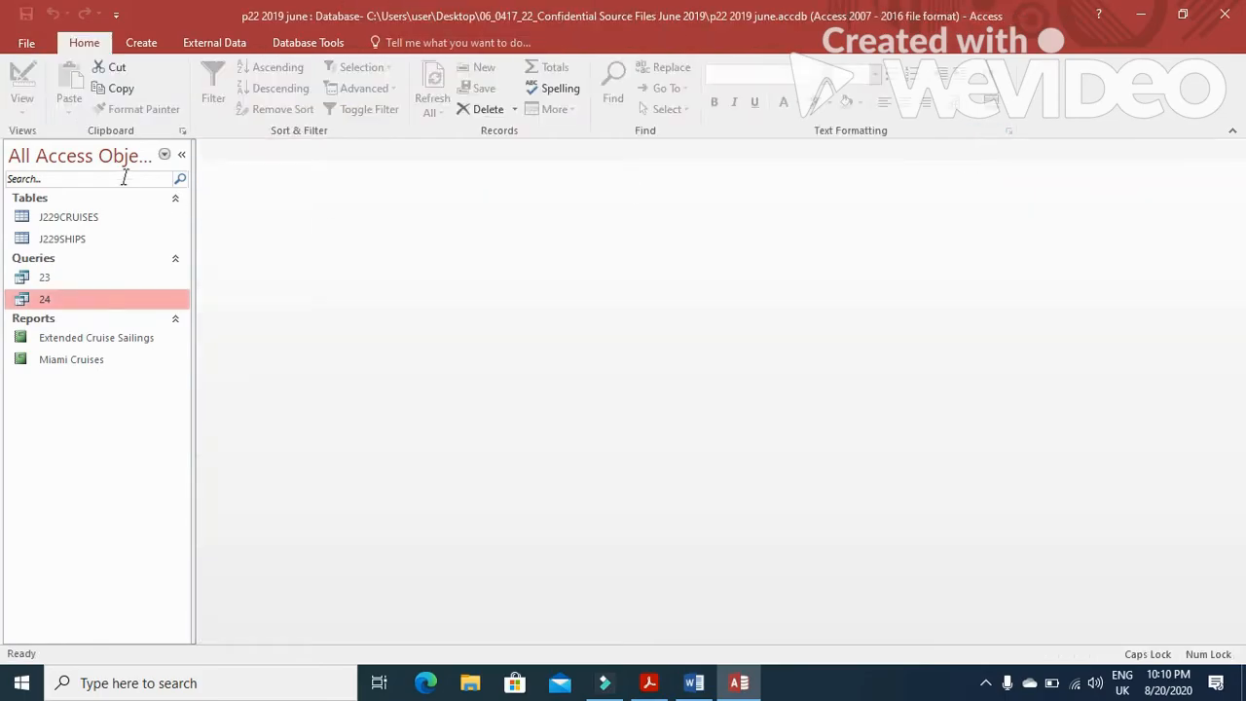
Start a simple query with the Query Wizard that includes all fields from the J229CRUISES and J229SHIPS tables.
{"action": "left_click", "coordinate": [141, 43]}
{"action": "left_click", "coordinate": [233, 85]}
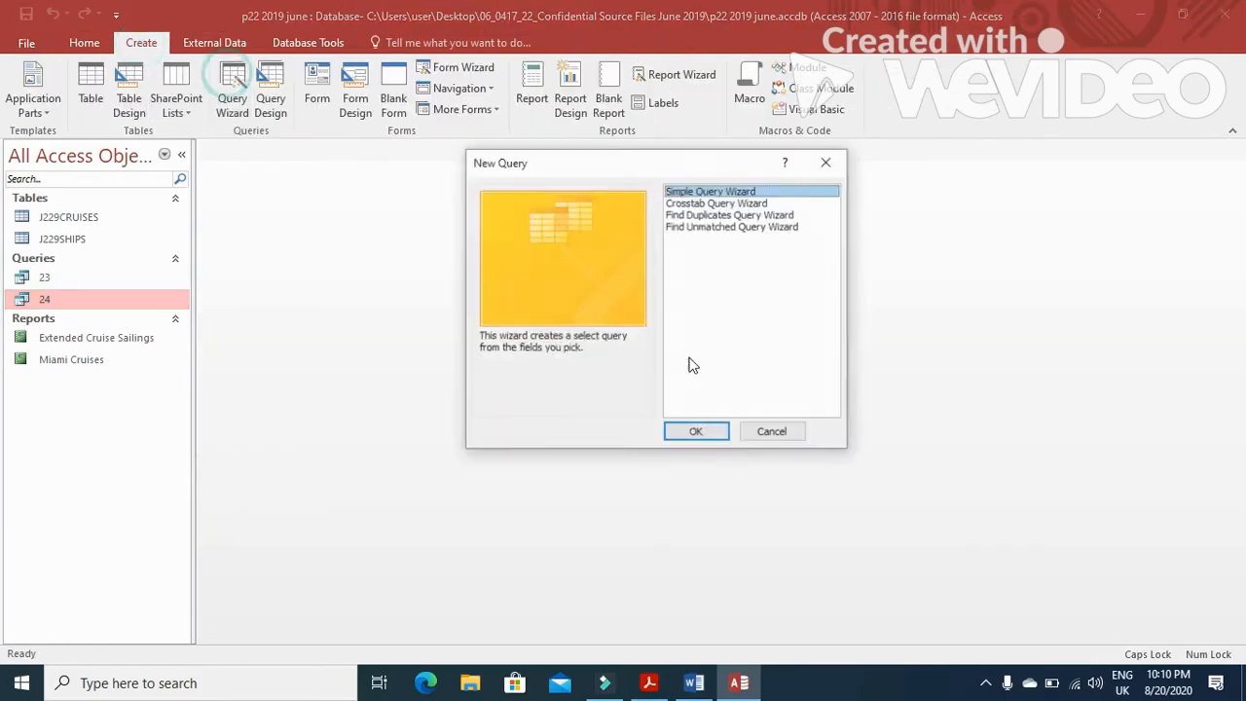
{"action": "left_click", "coordinate": [709, 432]}
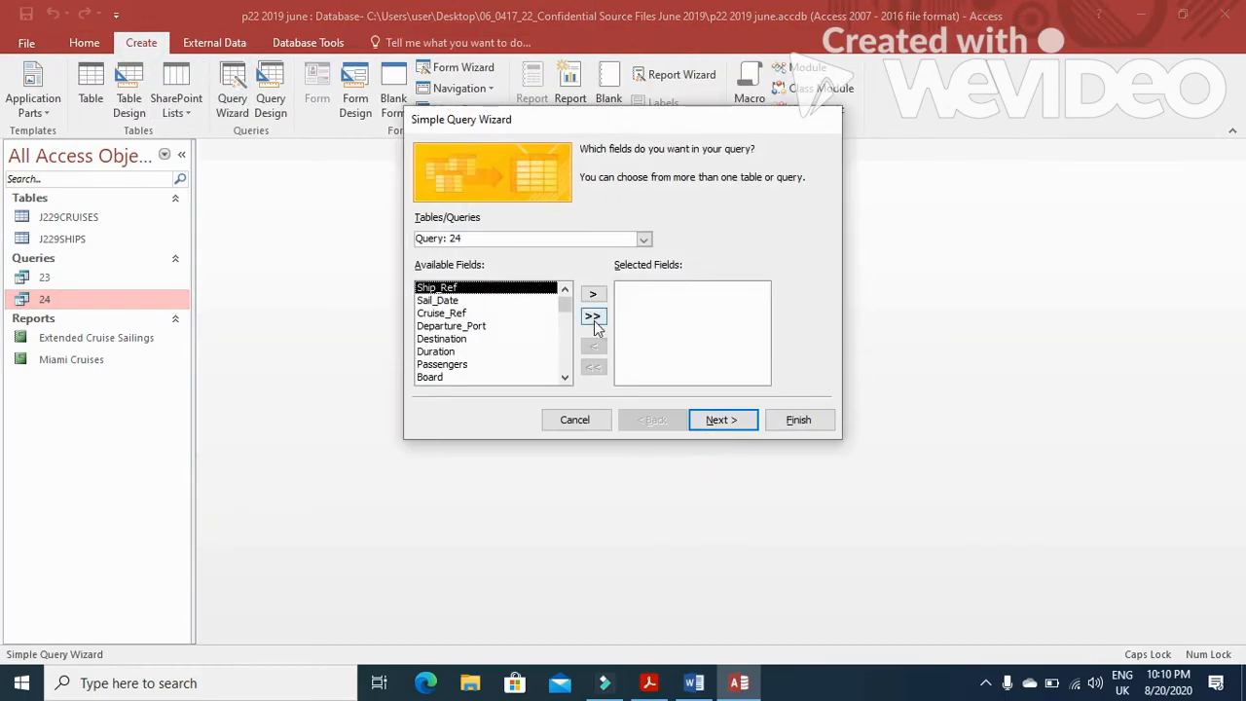
{"action": "left_click", "coordinate": [644, 239]}
{"action": "left_click", "coordinate": [546, 256]}
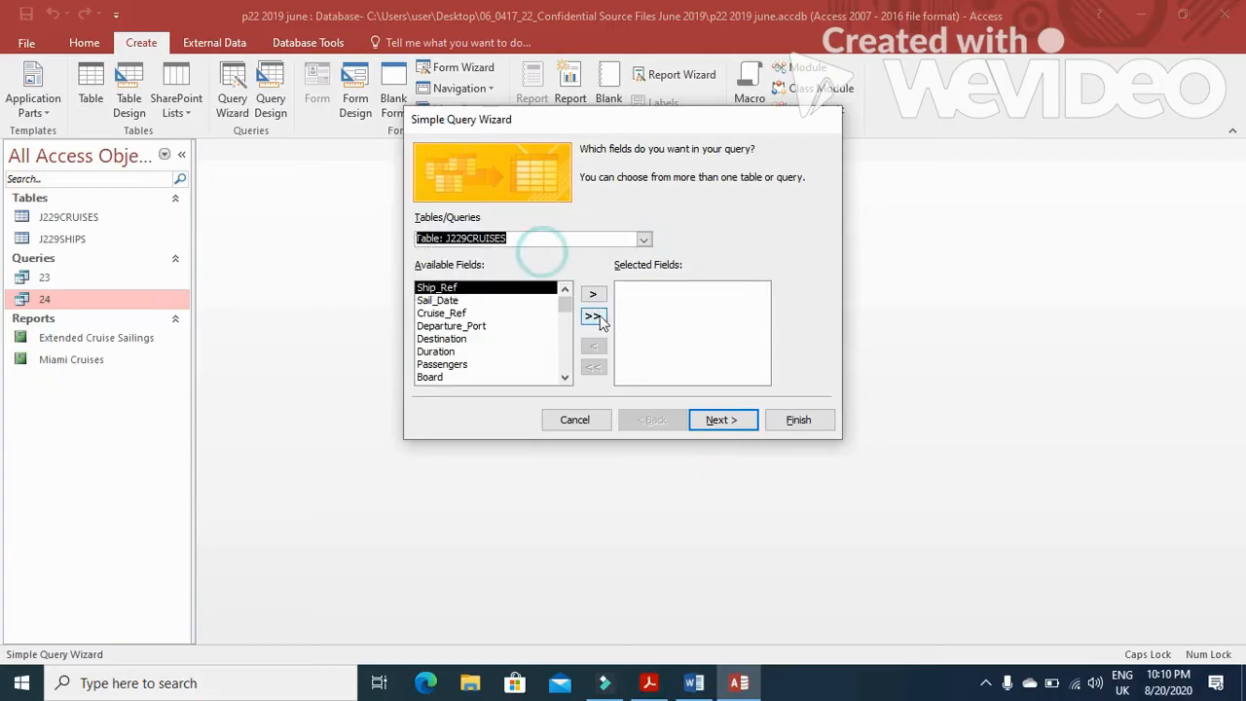
{"action": "left_click", "coordinate": [592, 316]}
{"action": "left_click", "coordinate": [643, 238]}
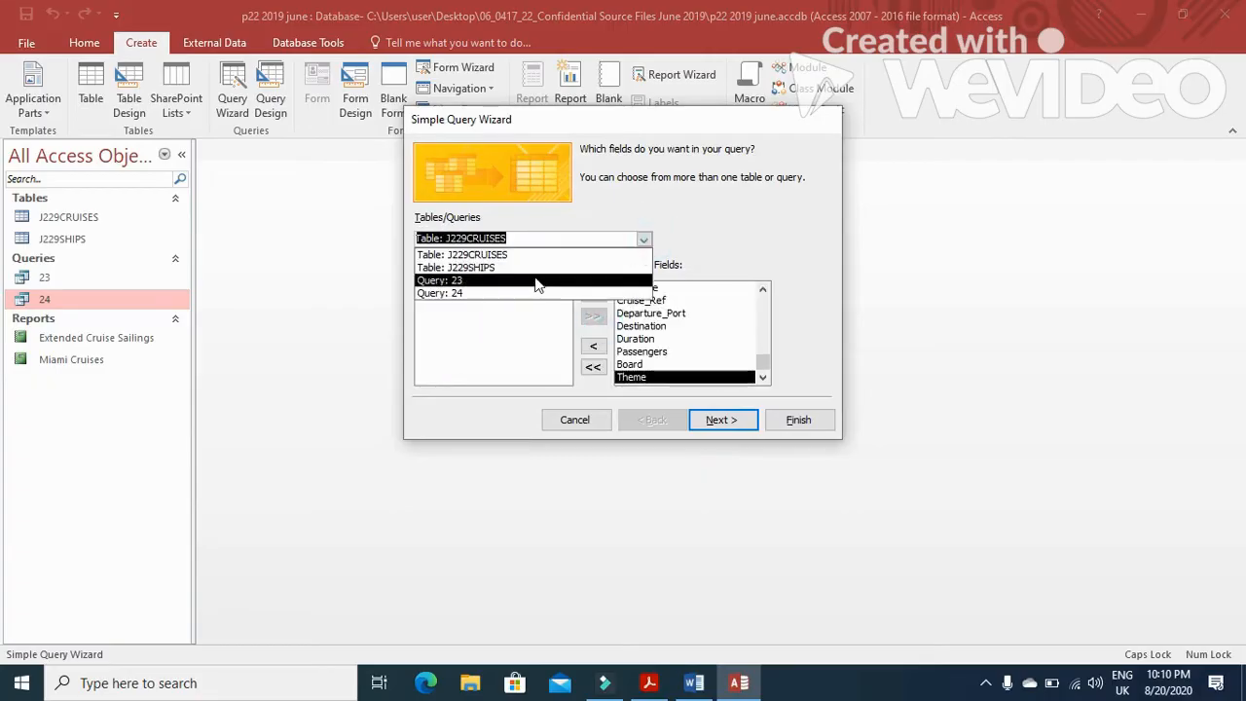
{"action": "left_click", "coordinate": [534, 269]}
{"action": "left_click", "coordinate": [593, 316]}
Keep the query as a detail query, title it 25 and finish the wizard with its design open for modification.
{"action": "left_click", "coordinate": [722, 420]}
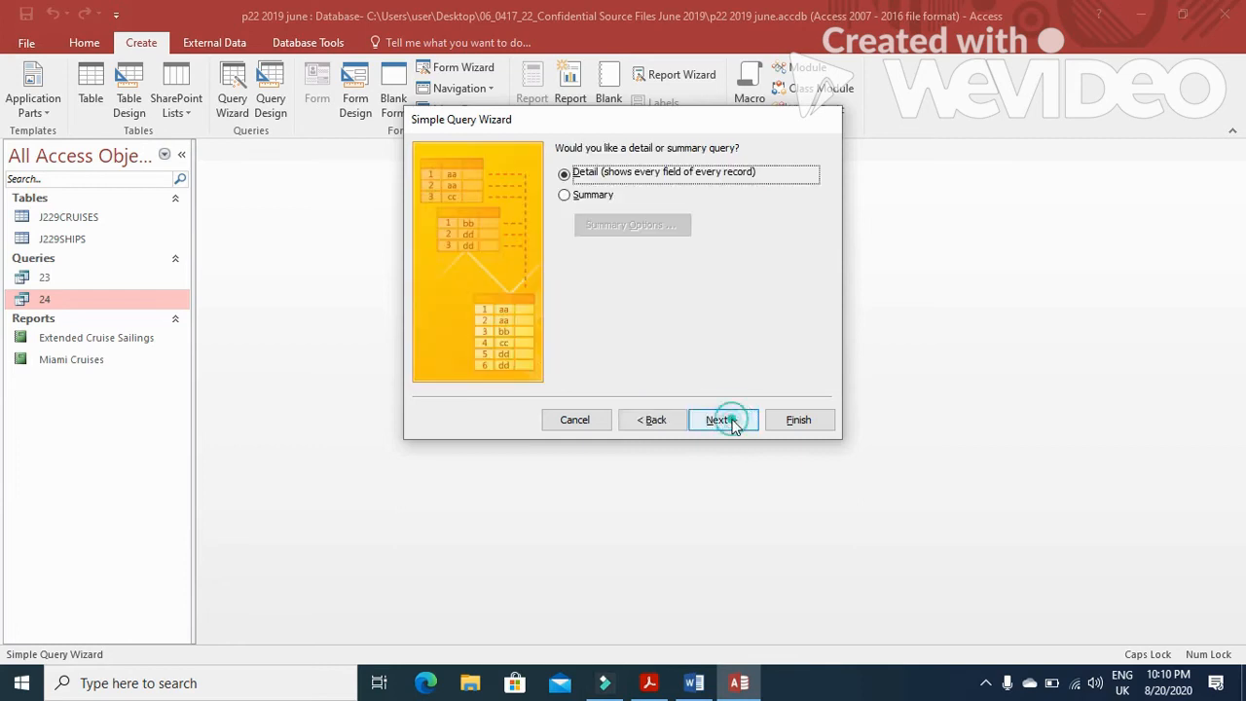
{"action": "left_click", "coordinate": [732, 427]}
{"action": "left_click", "coordinate": [626, 324]}
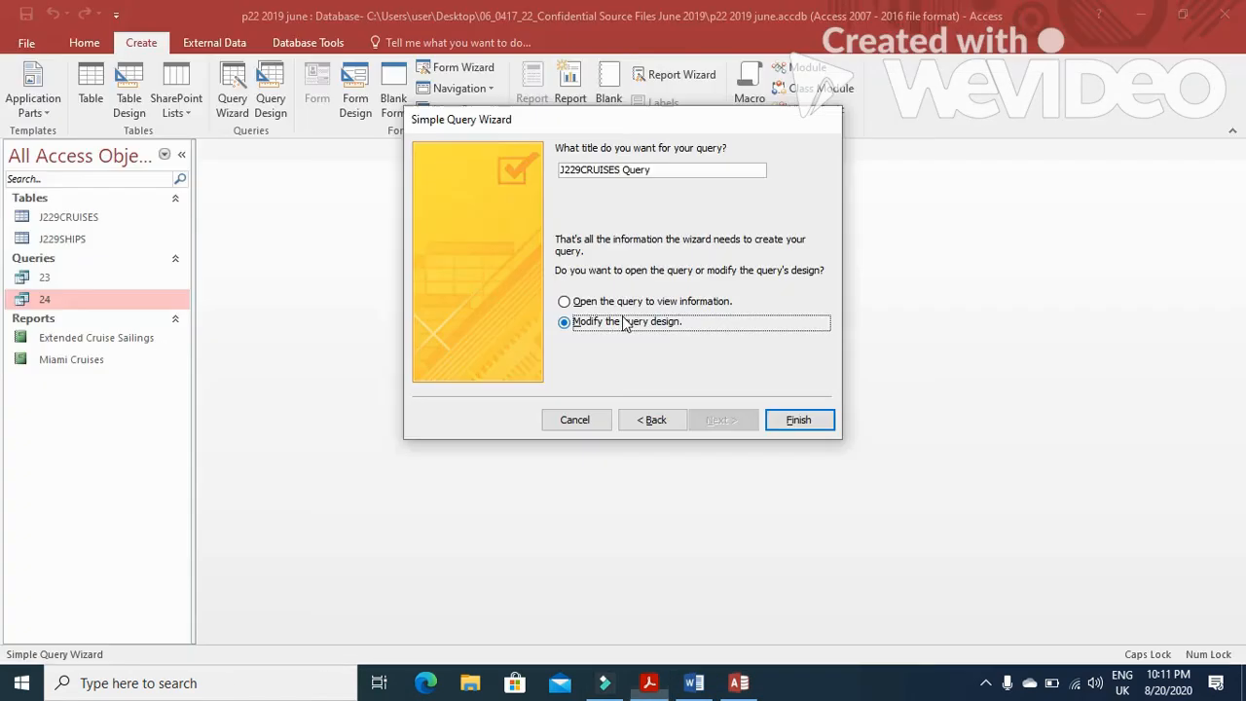
{"action": "left_click_drag", "start_coordinate": [730, 173], "coordinate": [510, 175]}
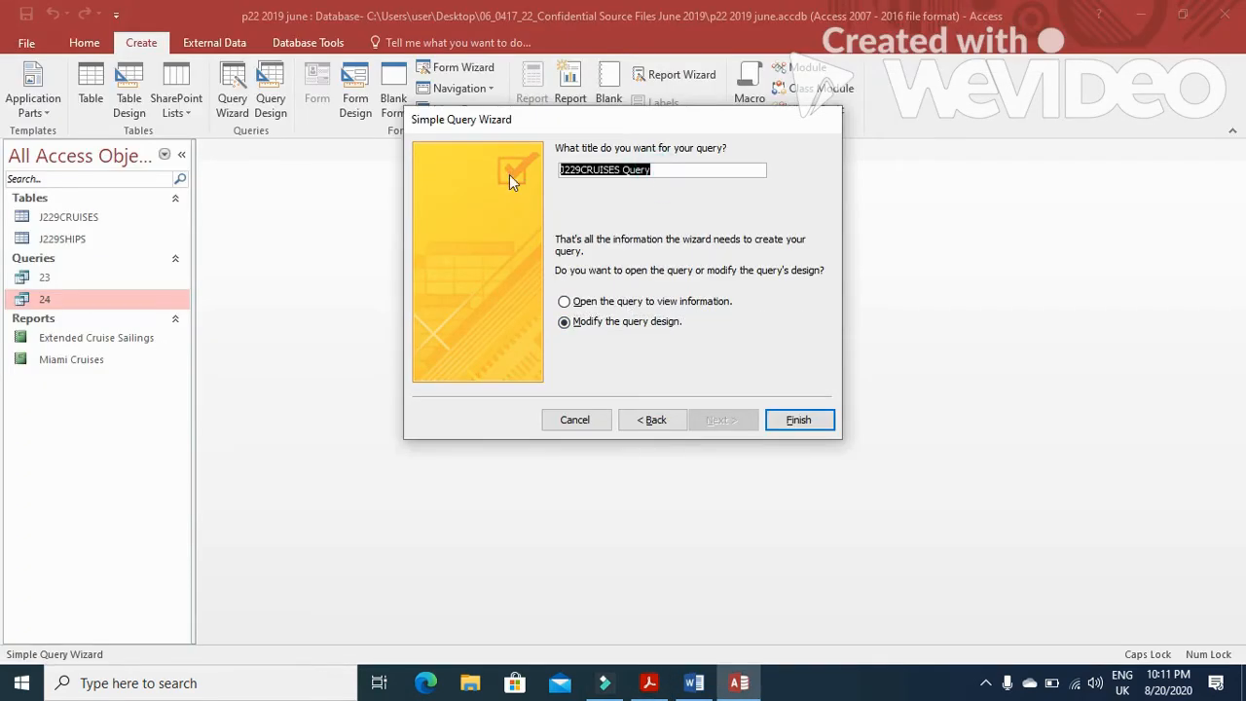
{"action": "type", "text": "25"}
{"action": "left_click", "coordinate": [798, 423]}
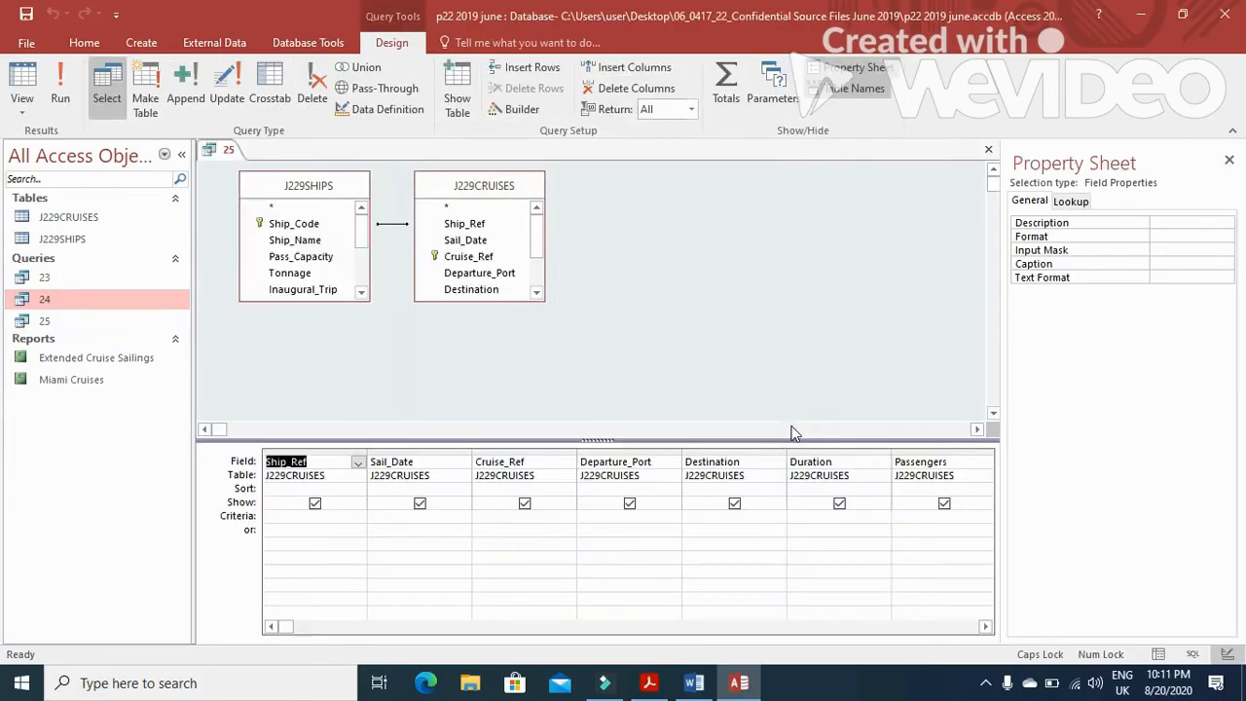
Recheck the criteria in the exam paper and set query 25's Duration criterion to <4.
{"action": "key", "text": "alt+Tab"}
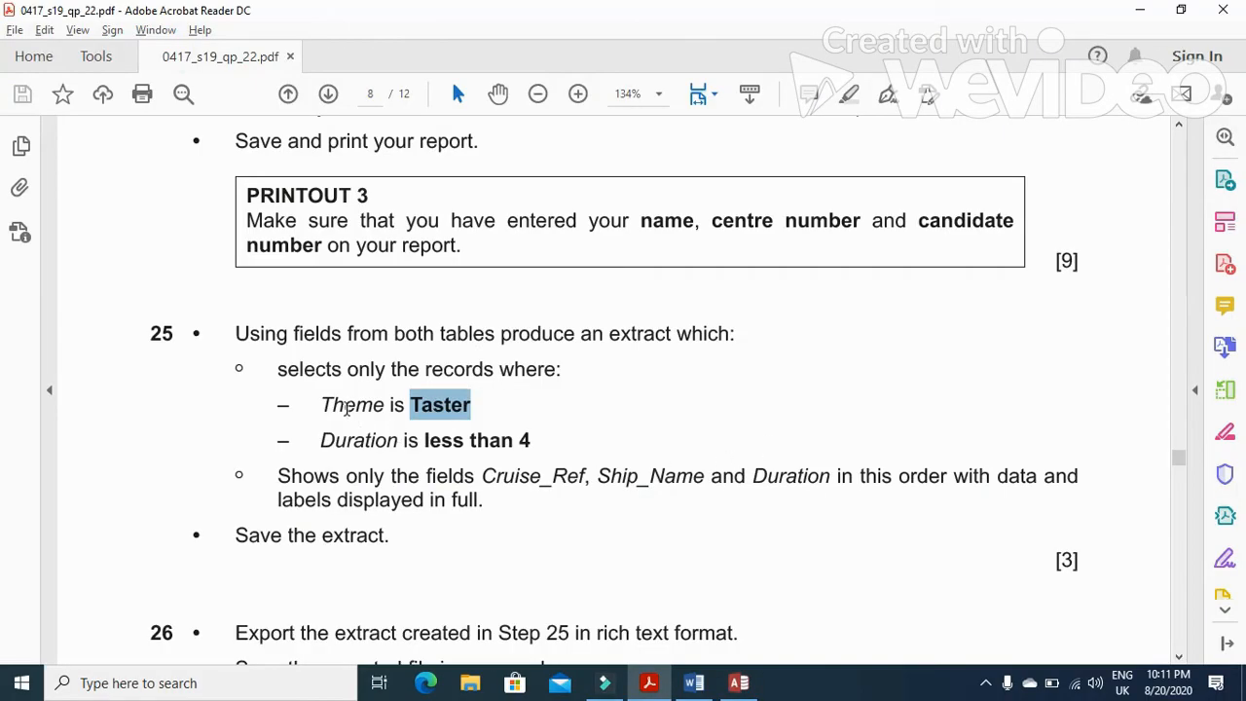
{"action": "key", "text": "alt+Tab"}
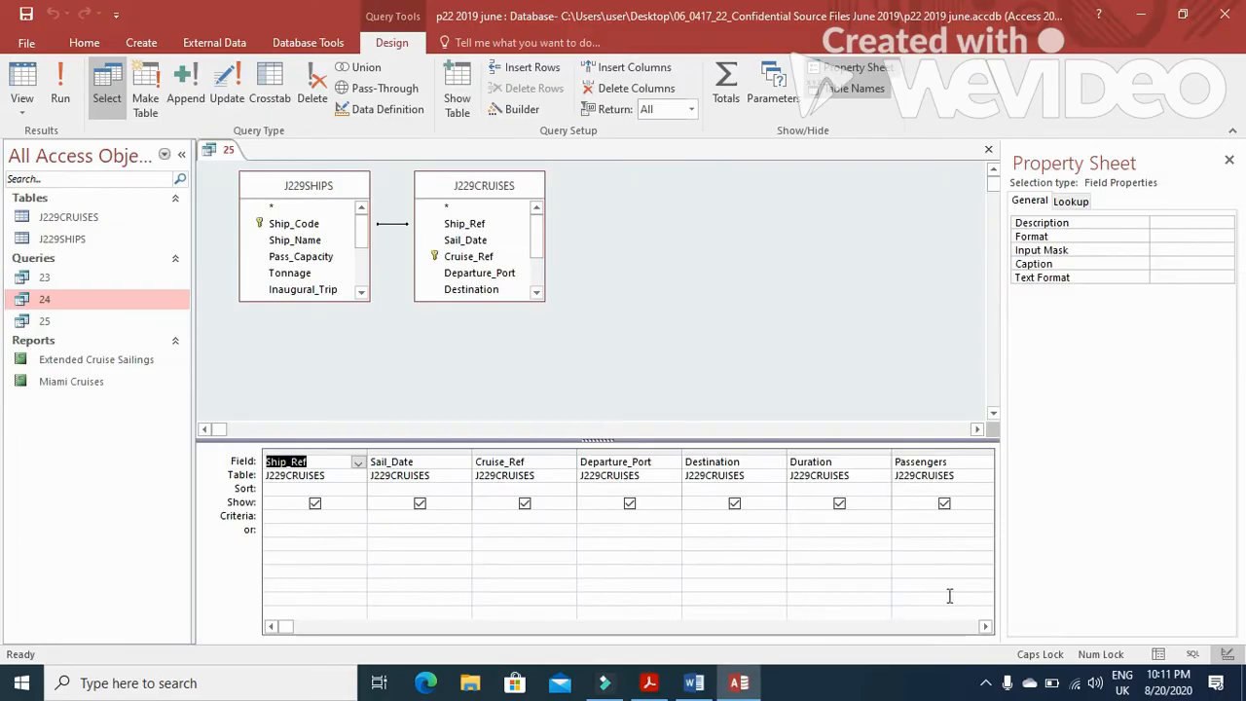
{"action": "key", "text": "alt+Tab"}
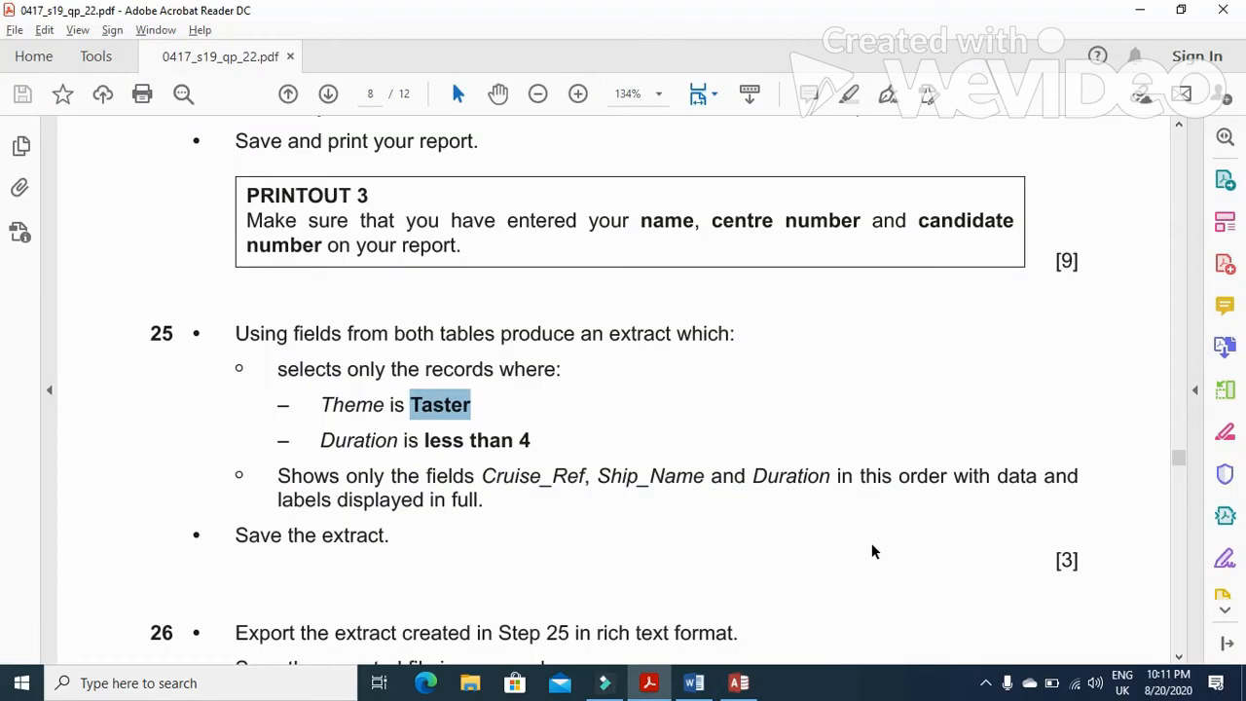
{"action": "key", "text": "alt+Tab"}
{"action": "left_click", "coordinate": [820, 518]}
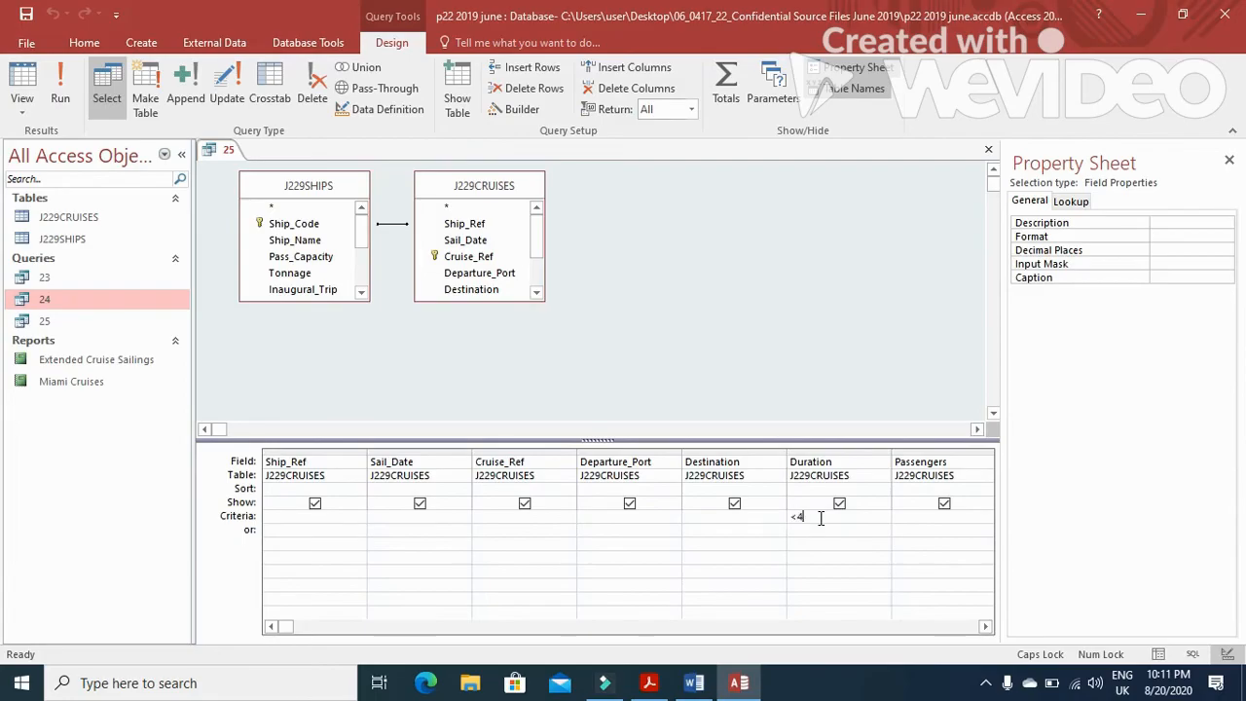
Set query 25's Theme criterion to TASTER and run the query.
{"action": "left_click", "coordinate": [988, 624]}
{"action": "left_click", "coordinate": [988, 624]}
{"action": "left_click", "coordinate": [988, 624]}
{"action": "left_click", "coordinate": [824, 515]}
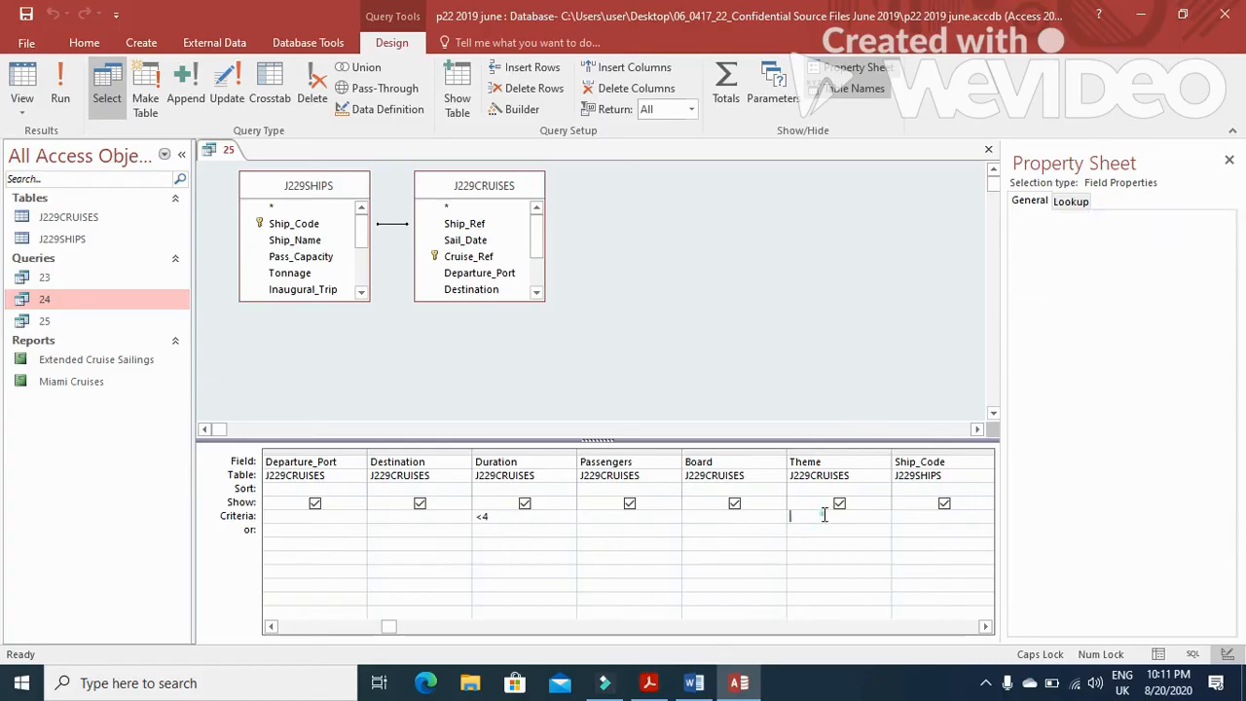
{"action": "type", "text": "TAS"}
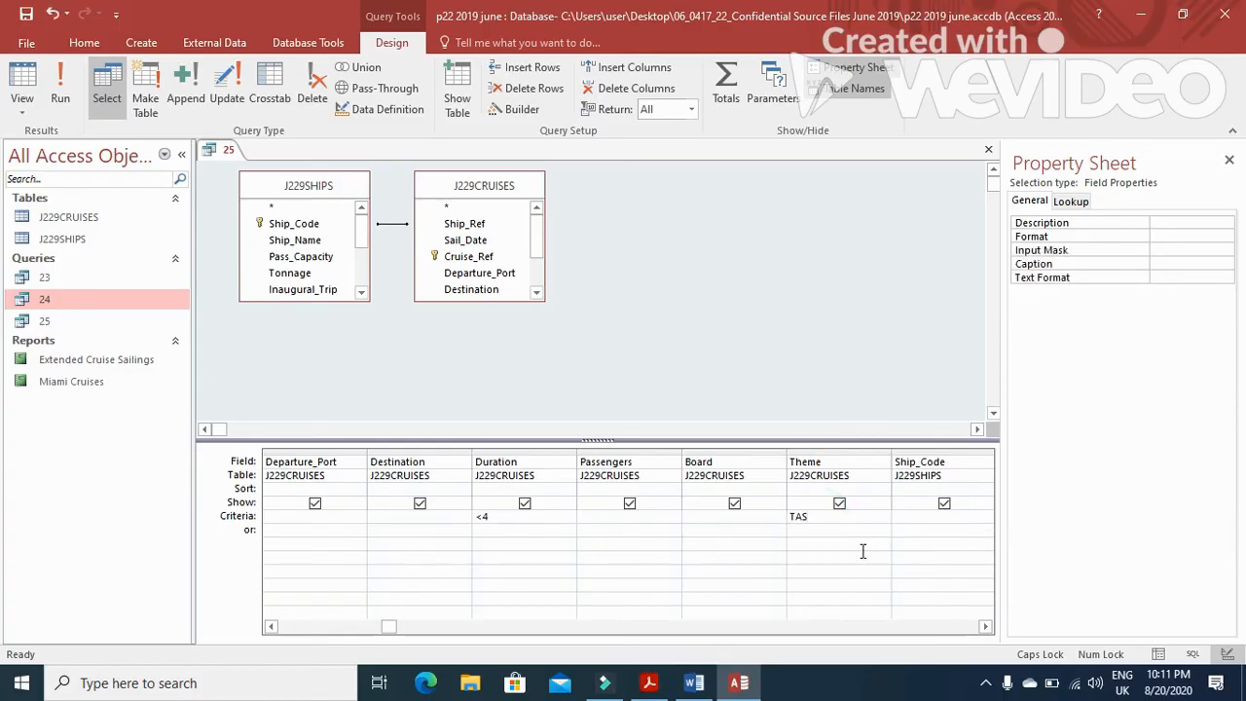
{"action": "type", "text": "TER"}
{"action": "left_click", "coordinate": [64, 78]}
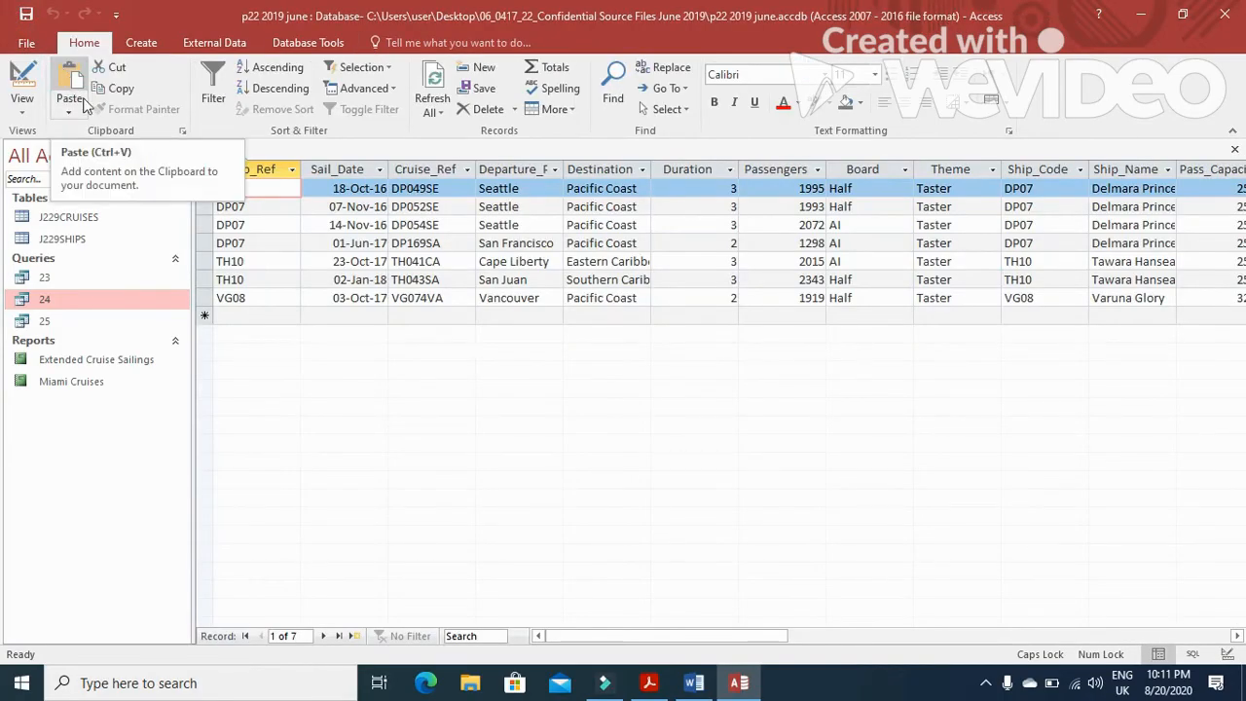
Check which fields question 25 requires in the extract and return query 25 to Design View.
{"action": "left_click", "coordinate": [648, 682]}
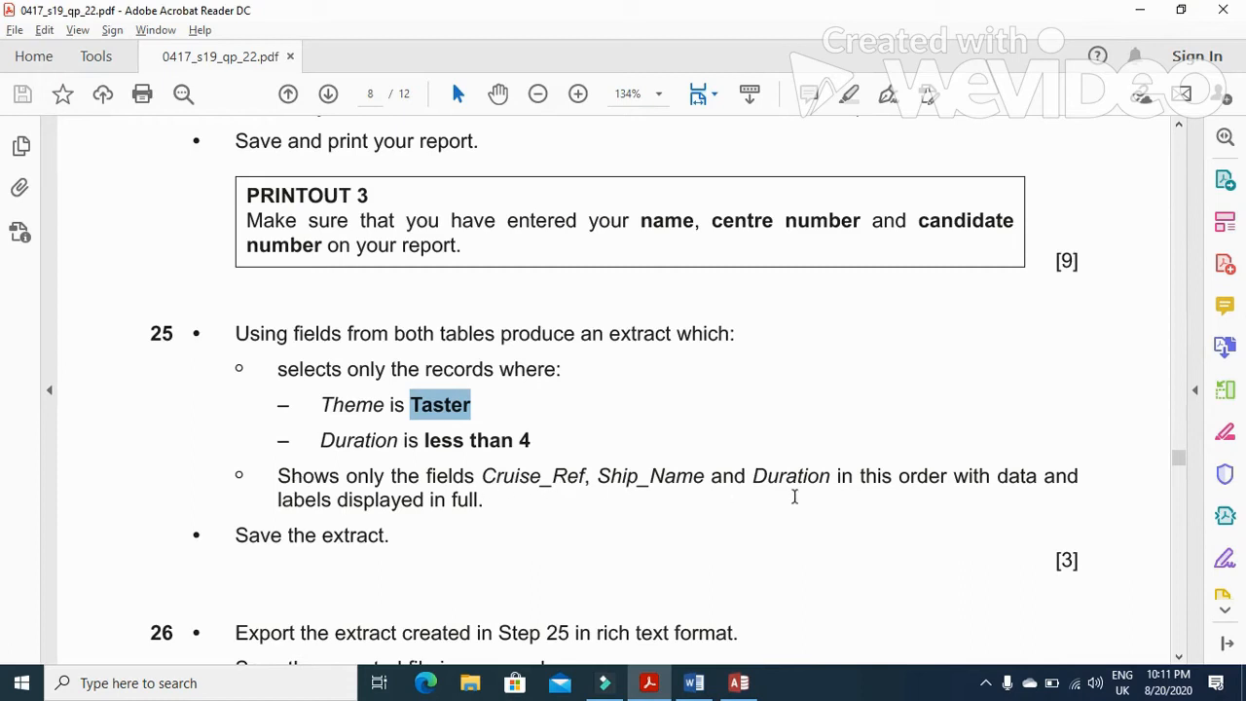
{"action": "key", "text": "alt+Tab"}
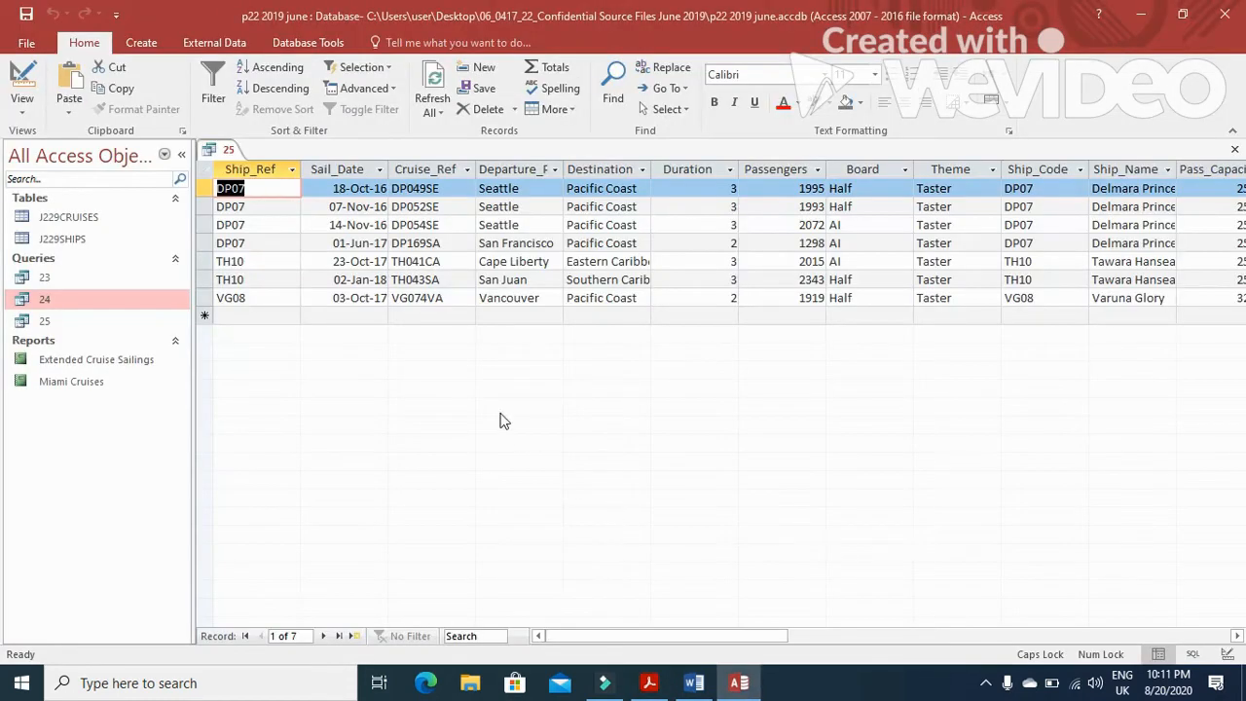
{"action": "left_click", "coordinate": [21, 107]}
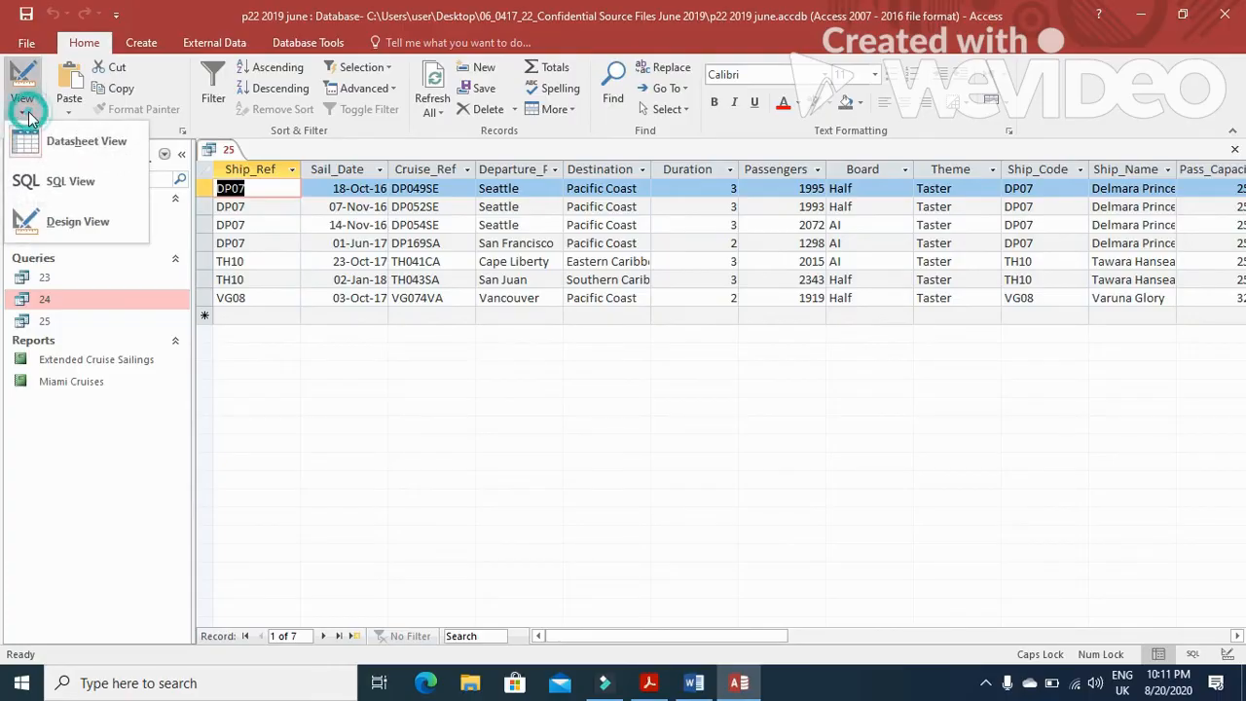
{"action": "left_click", "coordinate": [71, 224]}
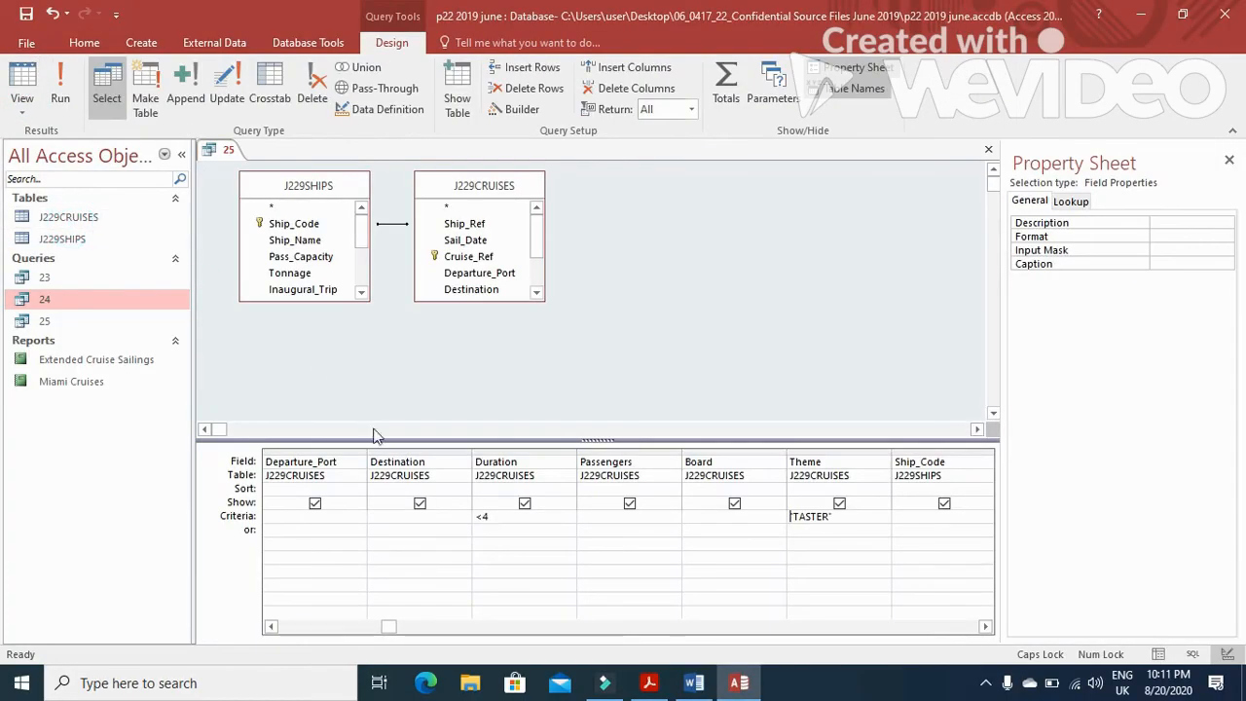
Hide the Departure_Port, Destination, Passengers, Board, Theme and Ship_Code fields from query 25's output.
{"action": "left_click", "coordinate": [314, 504]}
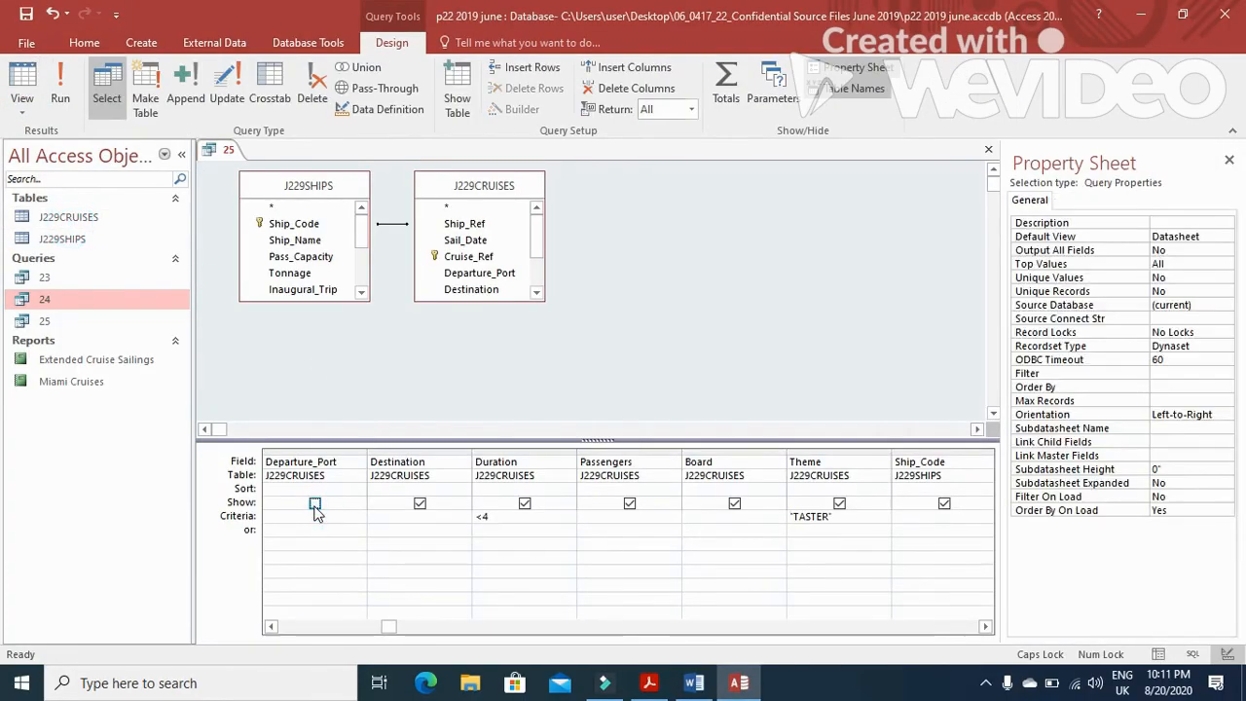
{"action": "key", "text": "alt+Tab"}
{"action": "key", "text": "alt+Tab"}
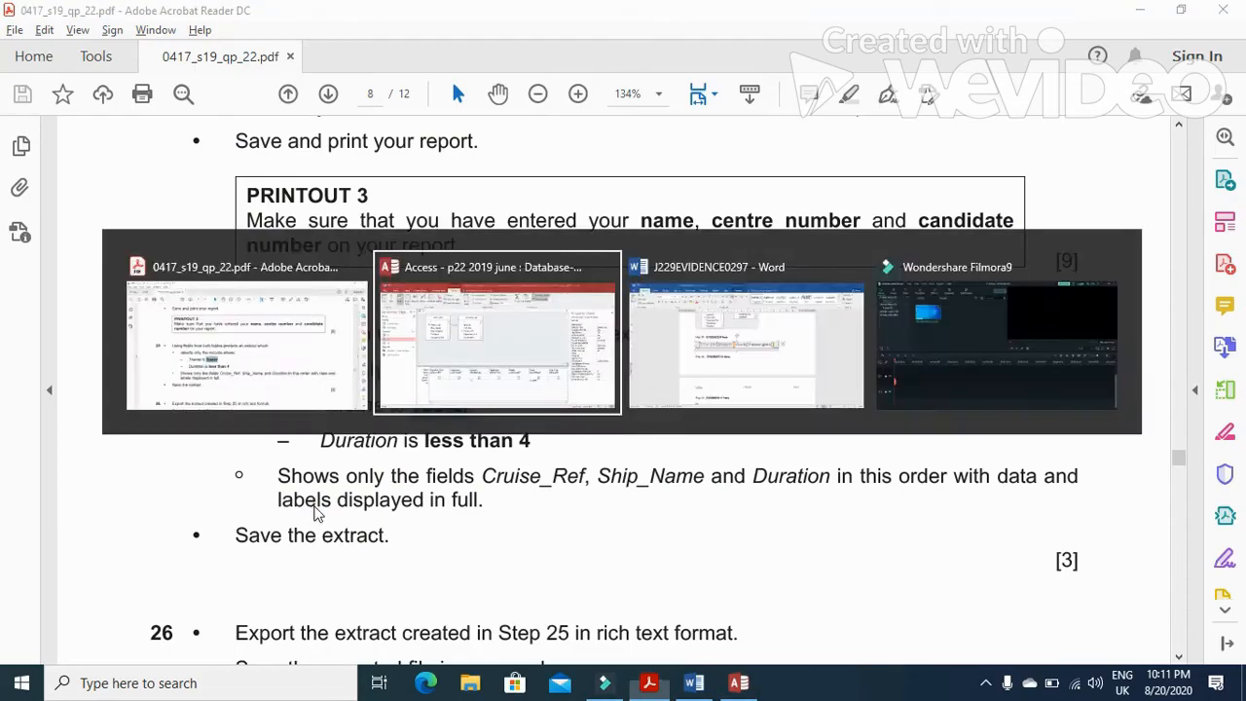
{"action": "left_click", "coordinate": [420, 504]}
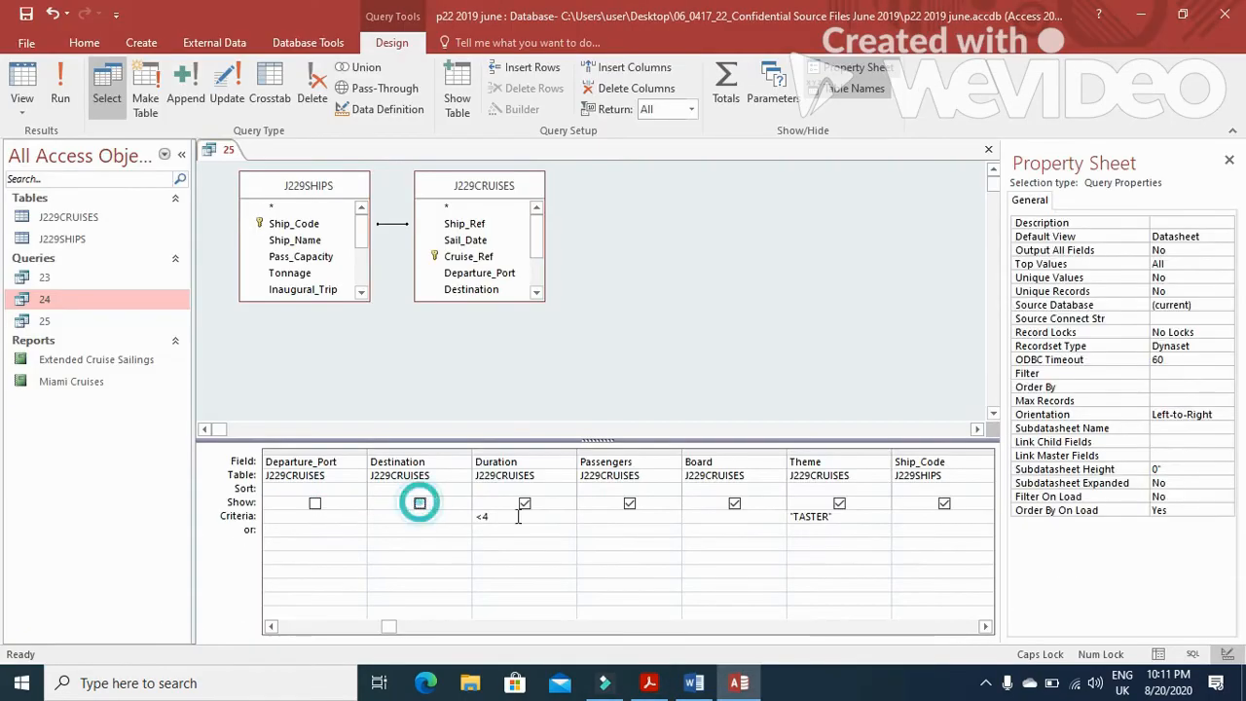
{"action": "left_click", "coordinate": [629, 503]}
{"action": "left_click", "coordinate": [734, 503]}
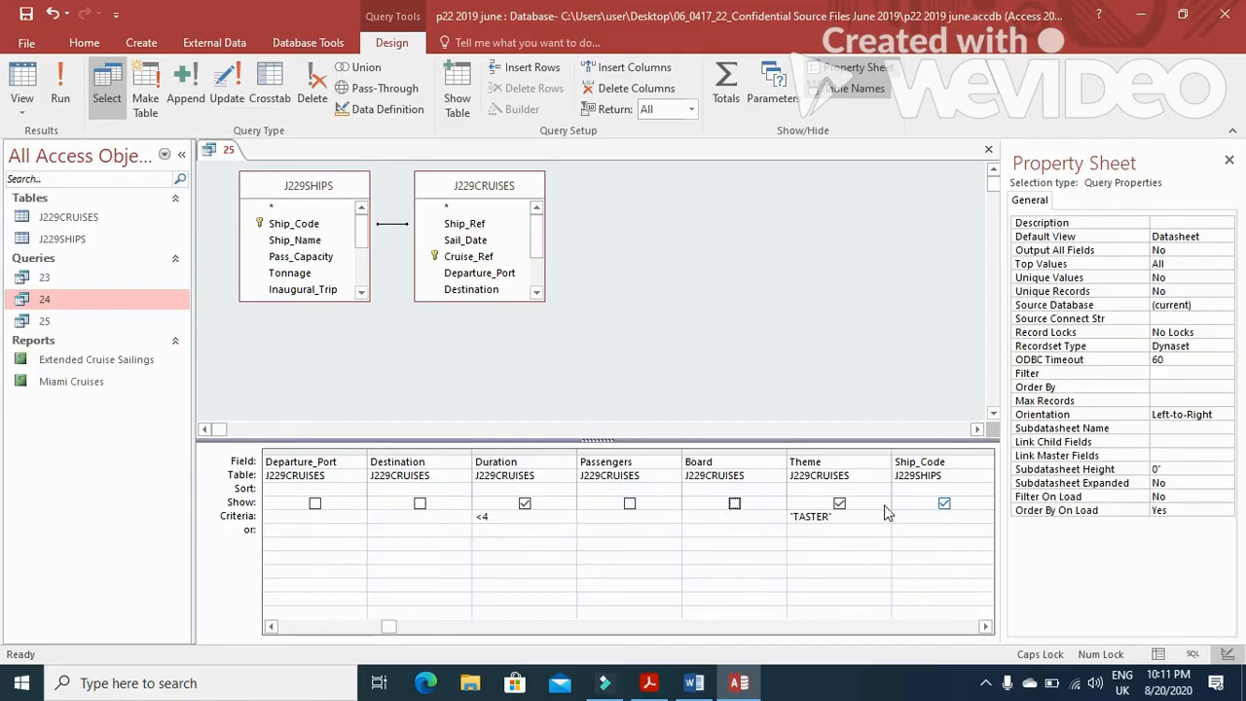
{"action": "left_click", "coordinate": [841, 505]}
{"action": "left_click", "coordinate": [949, 513]}
{"action": "left_click", "coordinate": [843, 505]}
Recheck the required fields in the exam paper and hide Pass_Capacity and Tonnage from query 25's output.
{"action": "key", "text": "alt+Tab"}
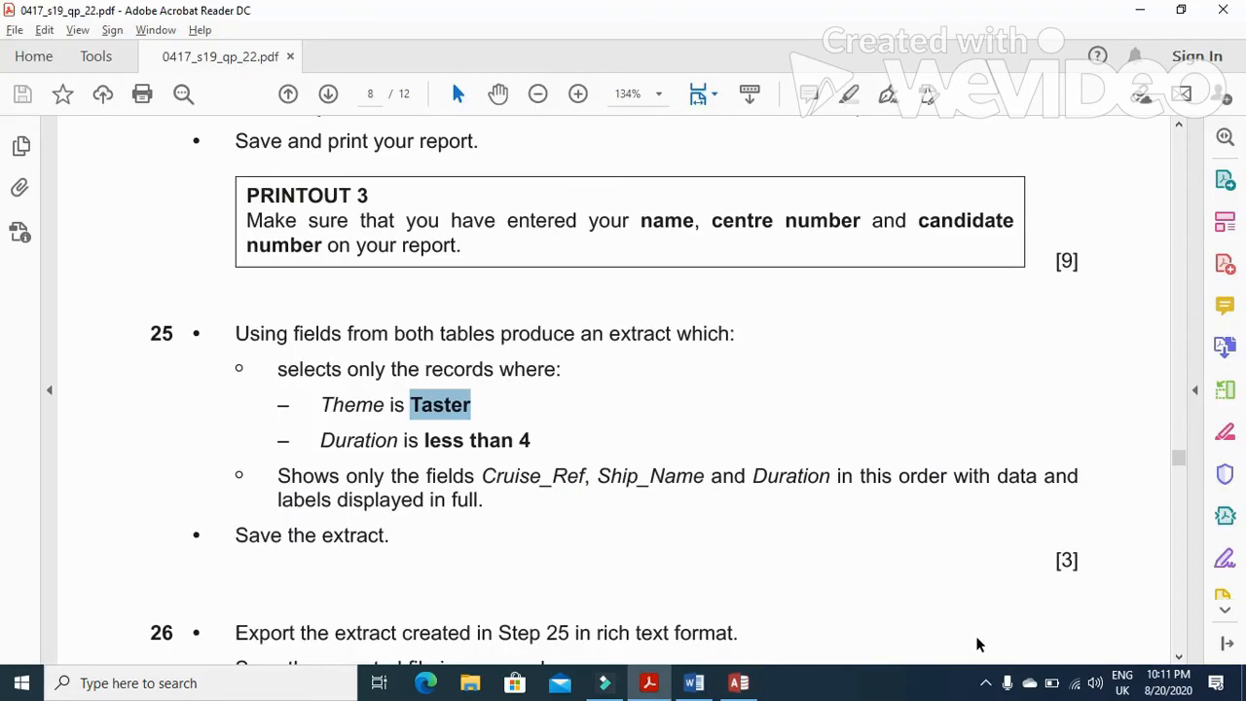
{"action": "key", "text": "alt+Tab"}
{"action": "left_click", "coordinate": [985, 627]}
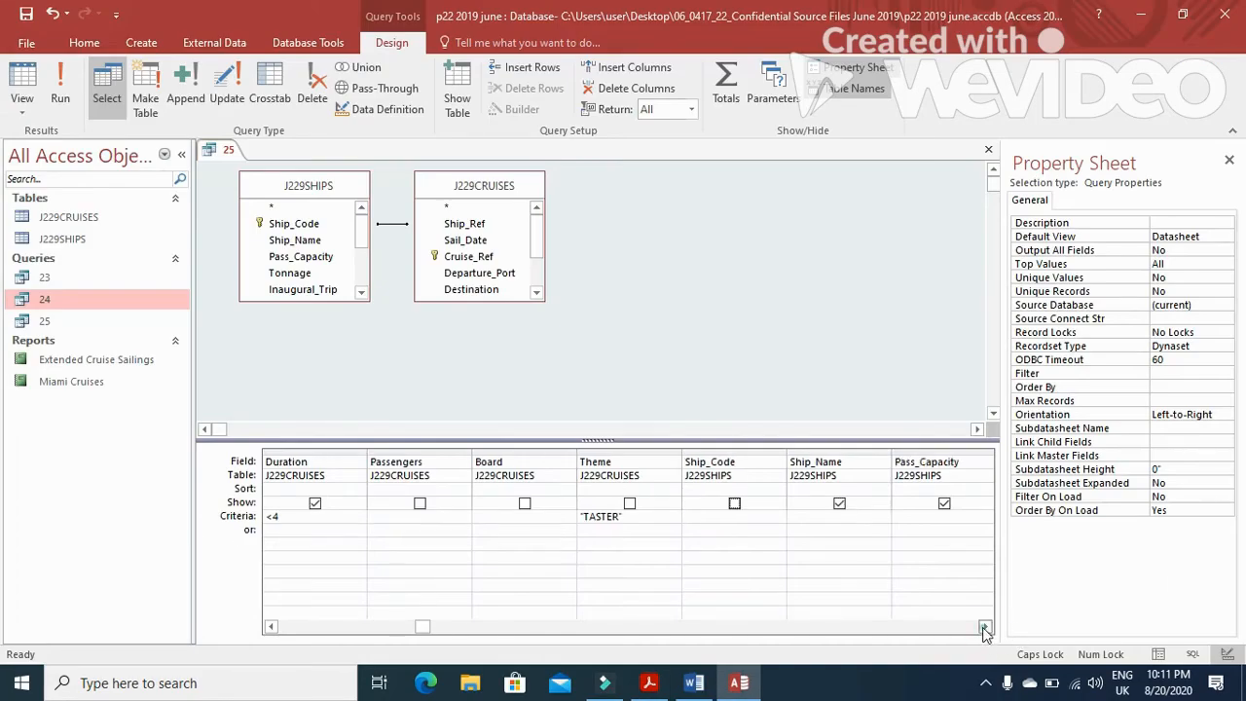
{"action": "left_click", "coordinate": [985, 627]}
{"action": "left_click", "coordinate": [835, 509]}
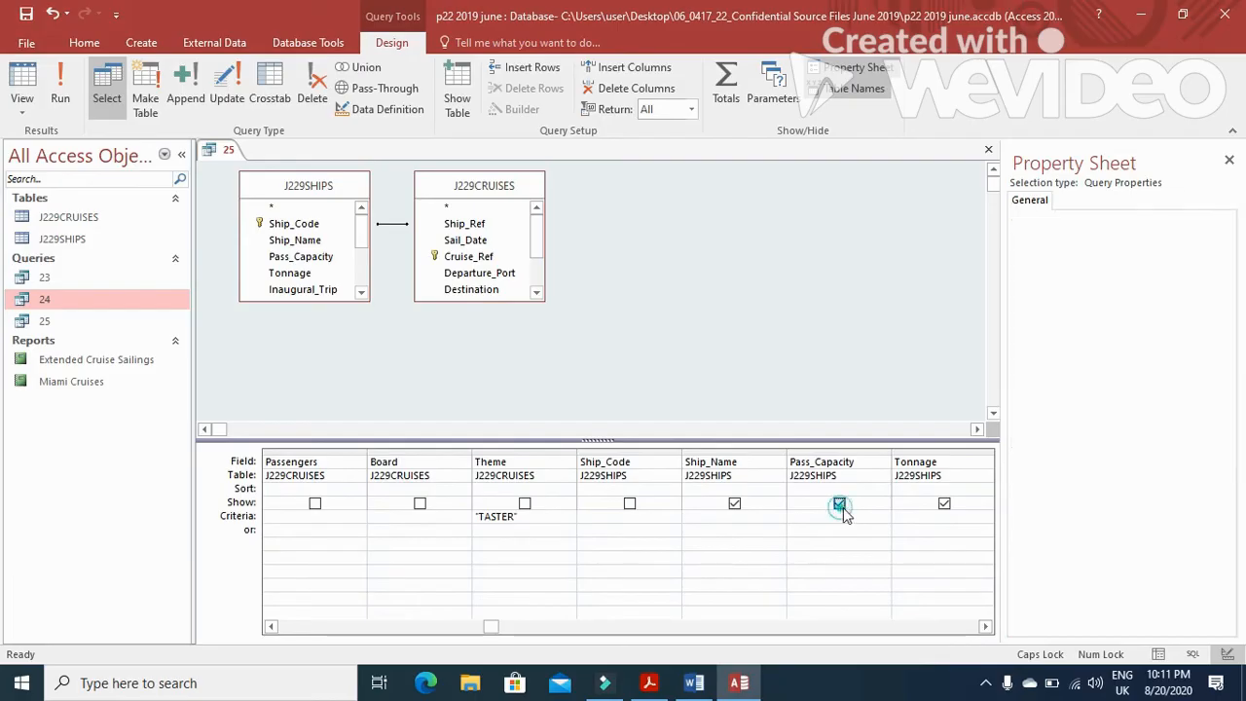
{"action": "left_click", "coordinate": [953, 503]}
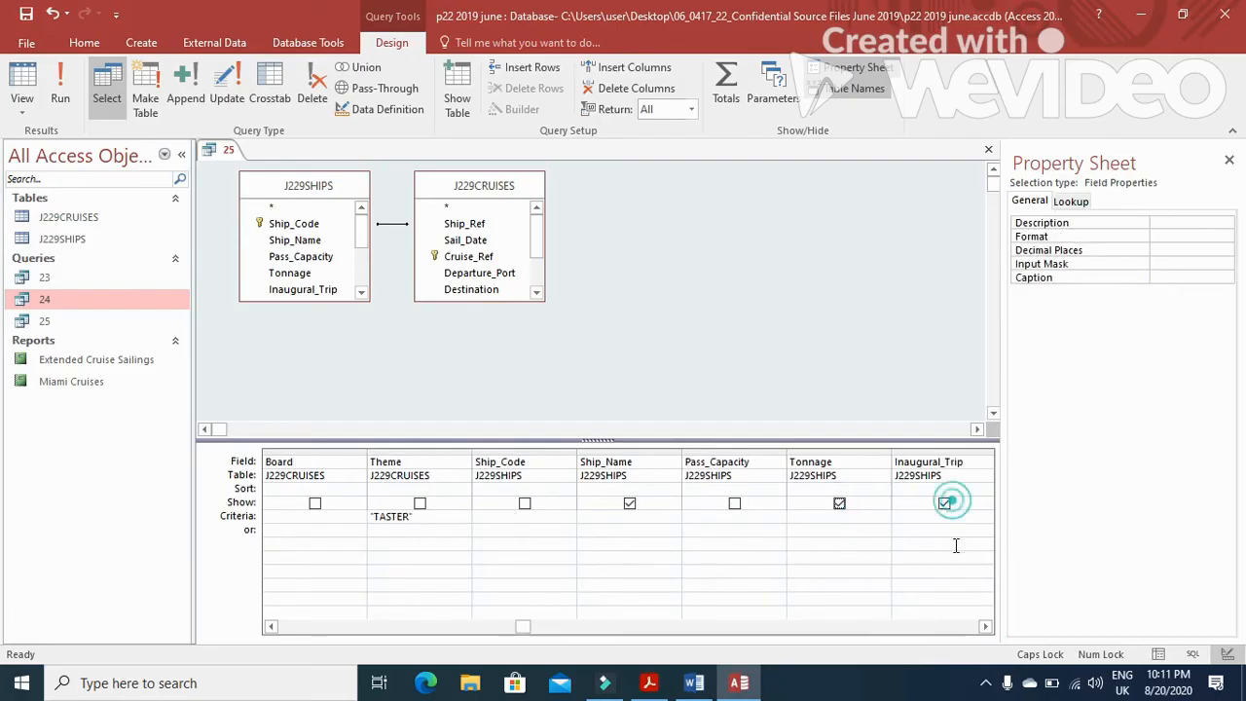
{"action": "left_click", "coordinate": [840, 505]}
Hide the Decks, Registry_Country, Crew, Beam, Draft(ft) and Speed(kts) fields from query 25's output.
{"action": "left_click", "coordinate": [943, 503]}
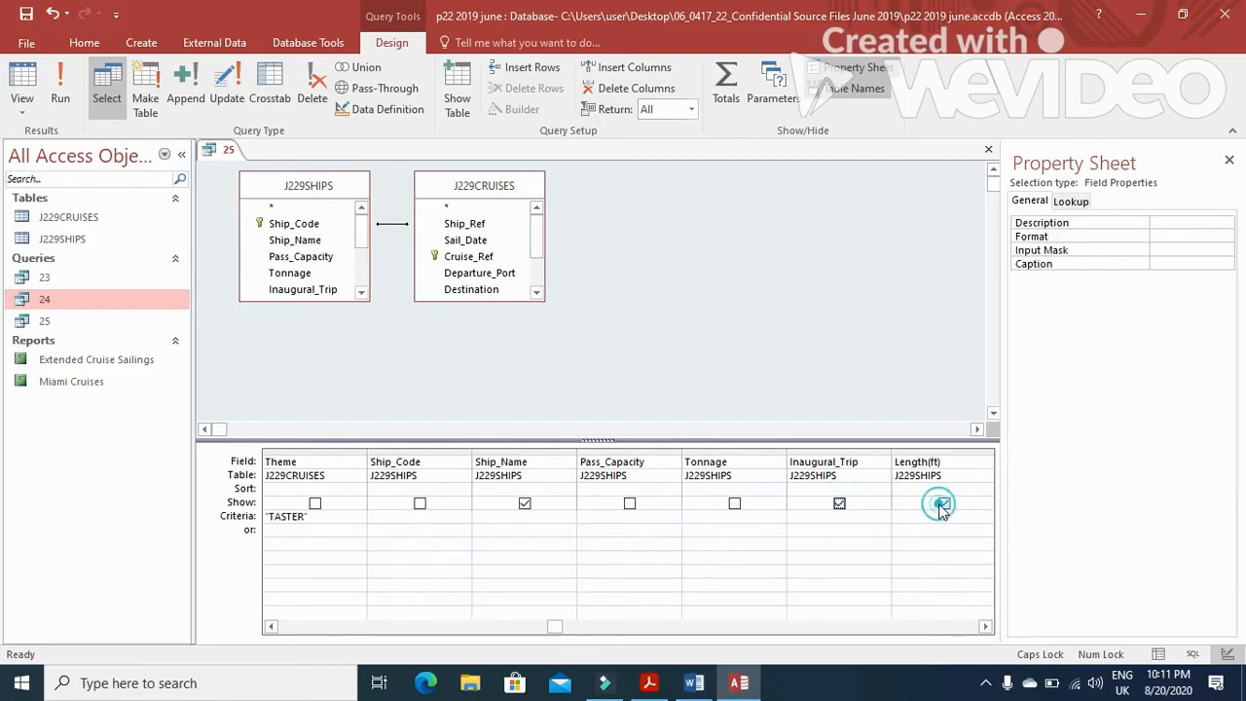
{"action": "left_click", "coordinate": [944, 503]}
{"action": "left_click", "coordinate": [943, 505]}
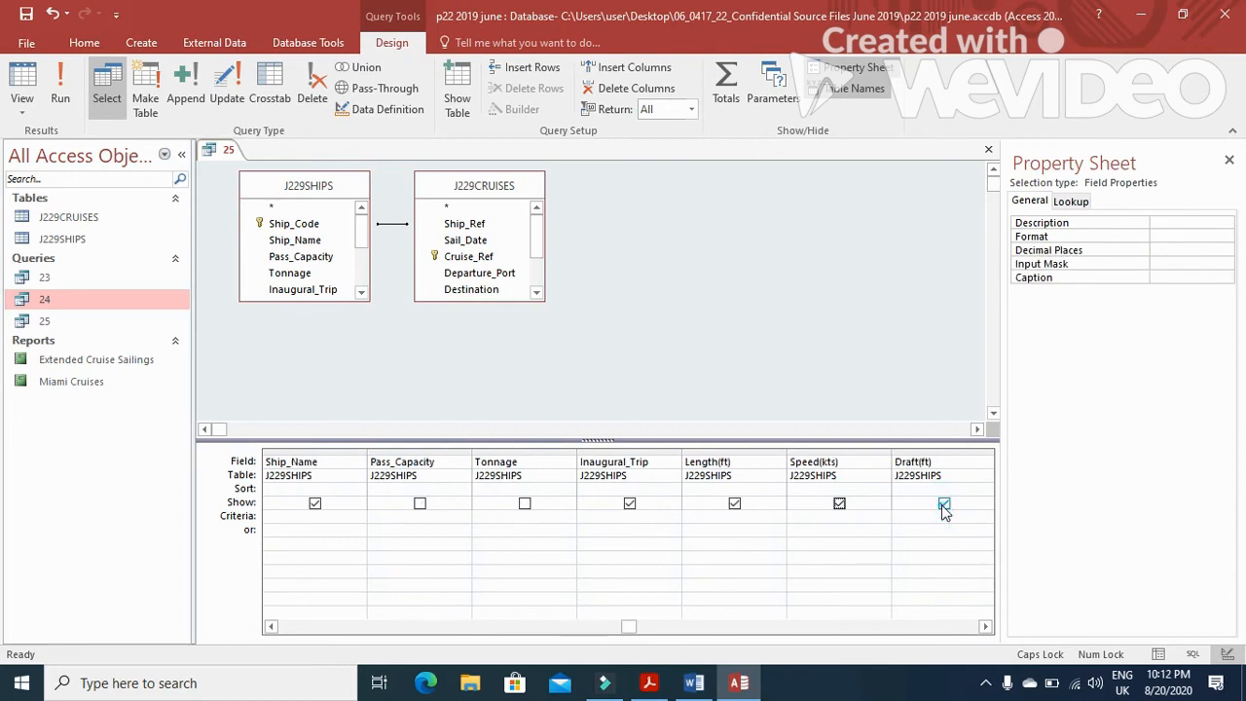
{"action": "left_click", "coordinate": [944, 504]}
{"action": "left_click", "coordinate": [943, 505]}
{"action": "left_click", "coordinate": [944, 505]}
{"action": "left_click", "coordinate": [943, 504]}
{"action": "left_click", "coordinate": [943, 503]}
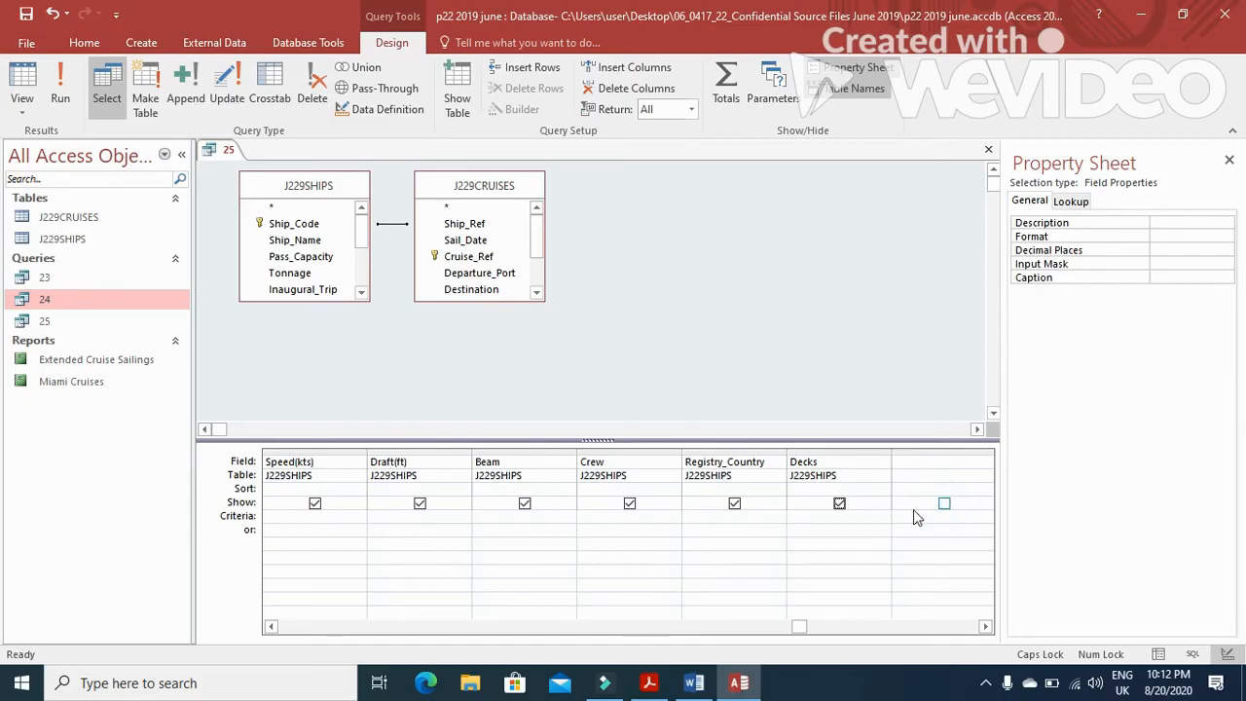
{"action": "left_click", "coordinate": [837, 504]}
{"action": "left_click", "coordinate": [734, 504]}
{"action": "left_click", "coordinate": [630, 504]}
{"action": "left_click", "coordinate": [525, 503]}
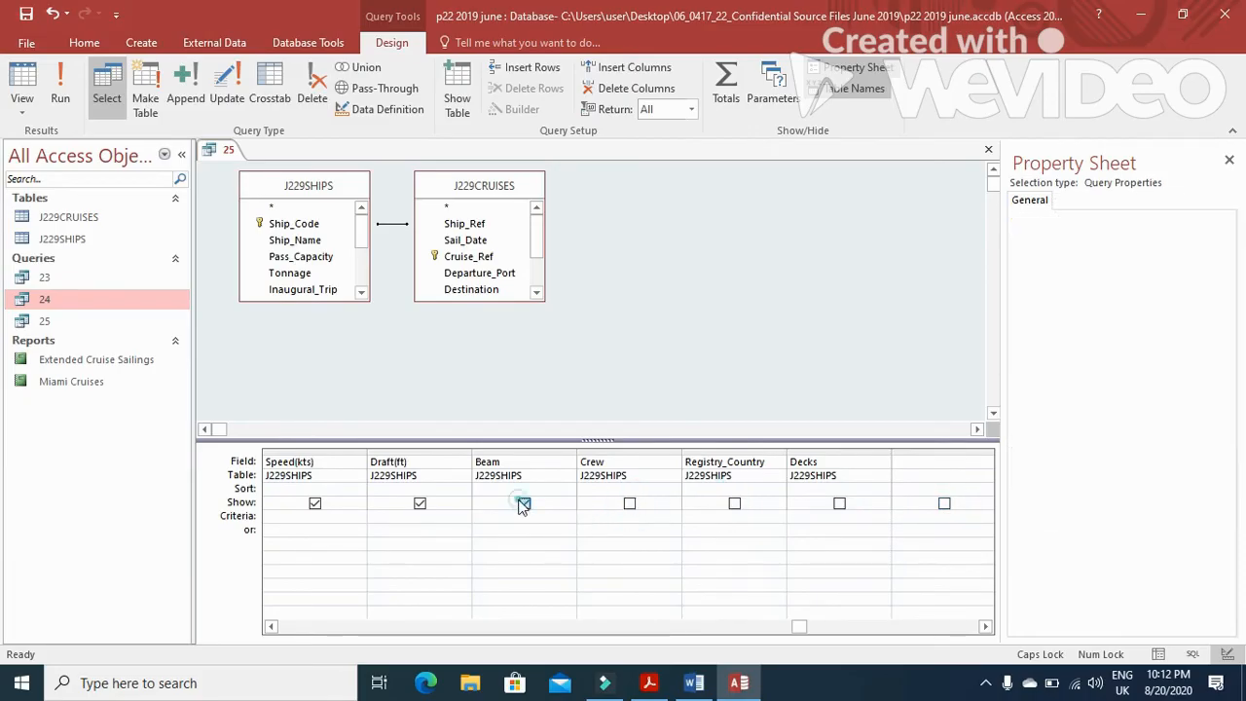
{"action": "left_click", "coordinate": [420, 503]}
{"action": "left_click", "coordinate": [314, 506]}
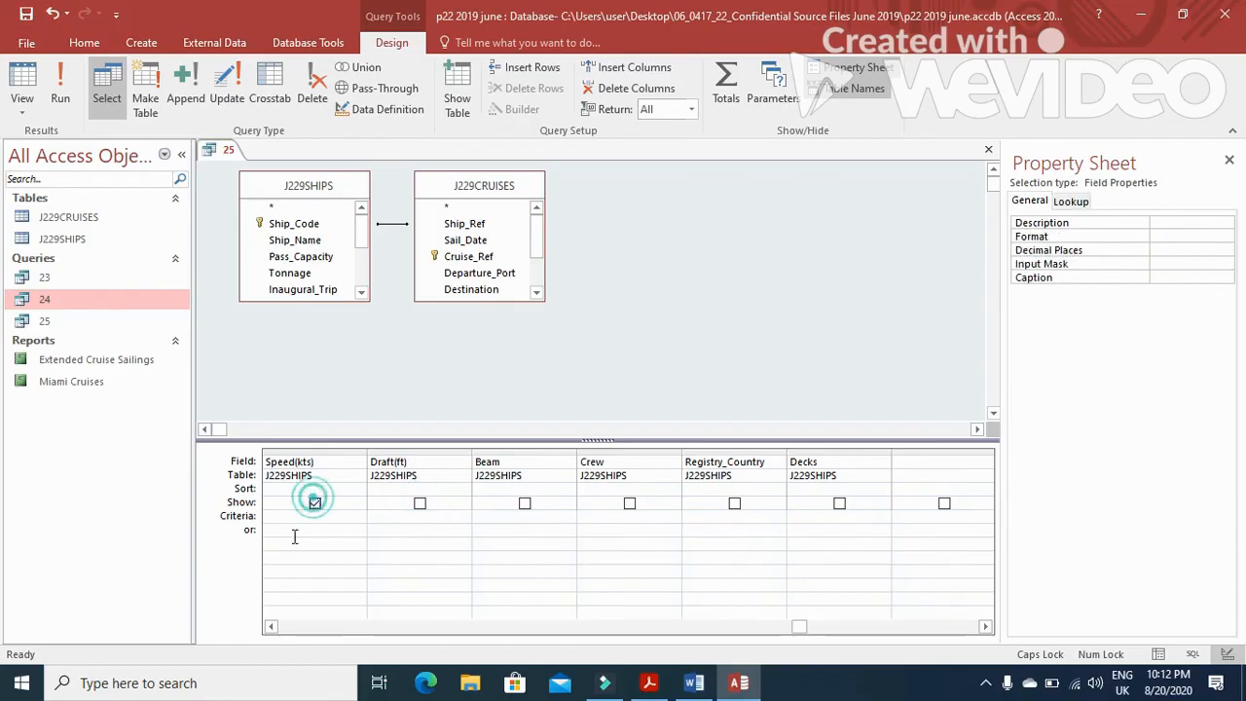
{"action": "left_click", "coordinate": [314, 505]}
Hide the Length(ft) and Inaugural_Trip fields from query 25's output.
{"action": "left_click", "coordinate": [272, 627]}
{"action": "left_click", "coordinate": [272, 627]}
{"action": "left_click", "coordinate": [272, 627]}
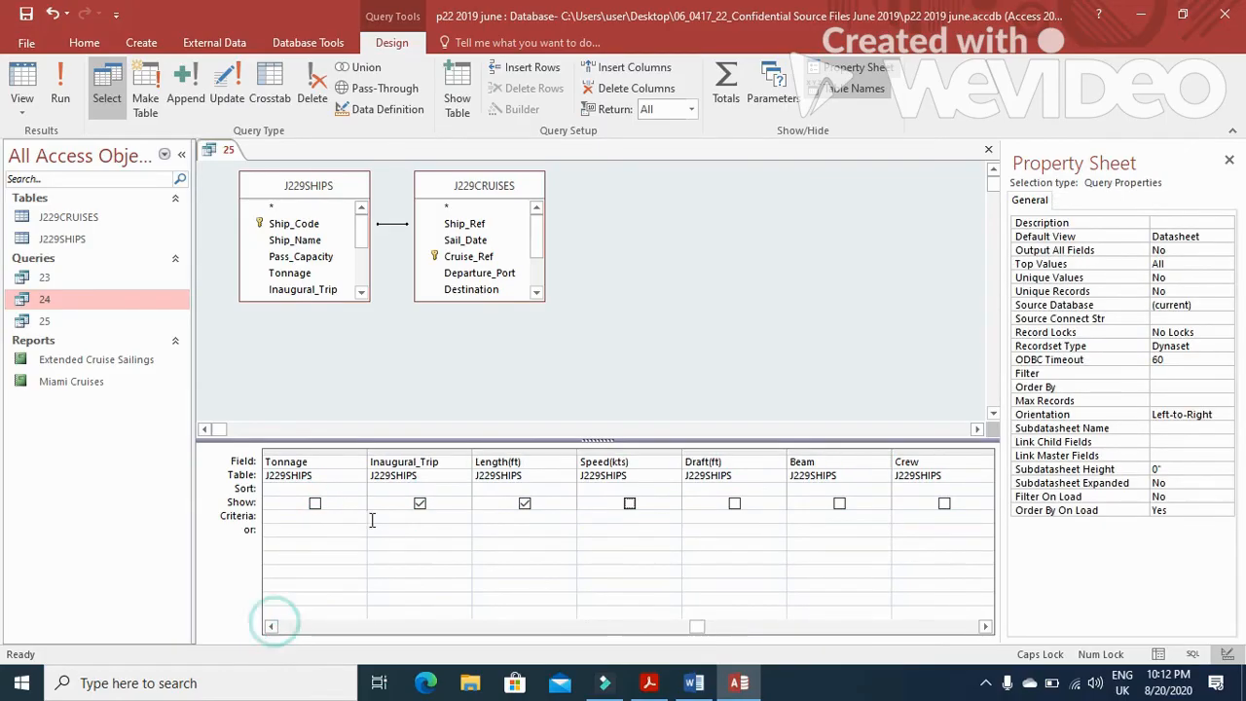
{"action": "left_click", "coordinate": [525, 504]}
{"action": "left_click", "coordinate": [419, 505]}
Hide the Sail_Date and Ship_Ref fields from query 25's output.
{"action": "left_click", "coordinate": [272, 626]}
{"action": "left_click", "coordinate": [271, 627]}
{"action": "left_click", "coordinate": [272, 627]}
{"action": "left_click", "coordinate": [271, 627]}
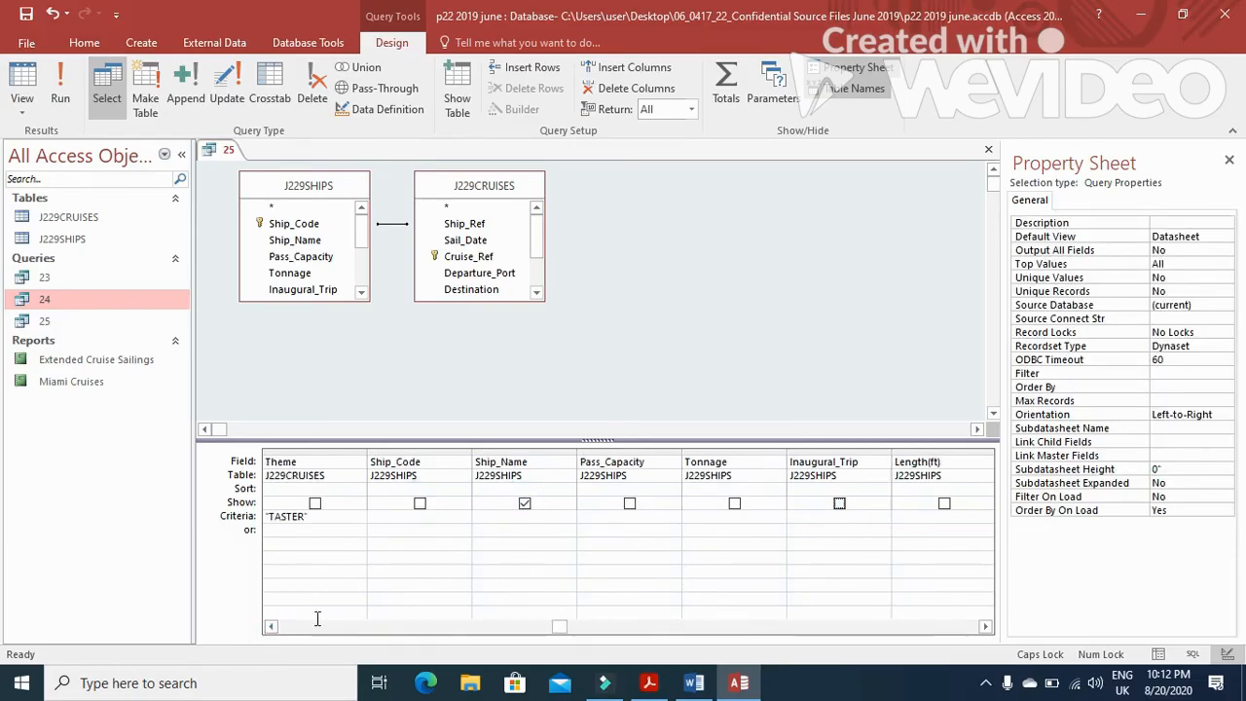
{"action": "left_click", "coordinate": [272, 627]}
{"action": "left_click", "coordinate": [272, 627]}
{"action": "left_click", "coordinate": [272, 627]}
{"action": "left_click", "coordinate": [272, 627]}
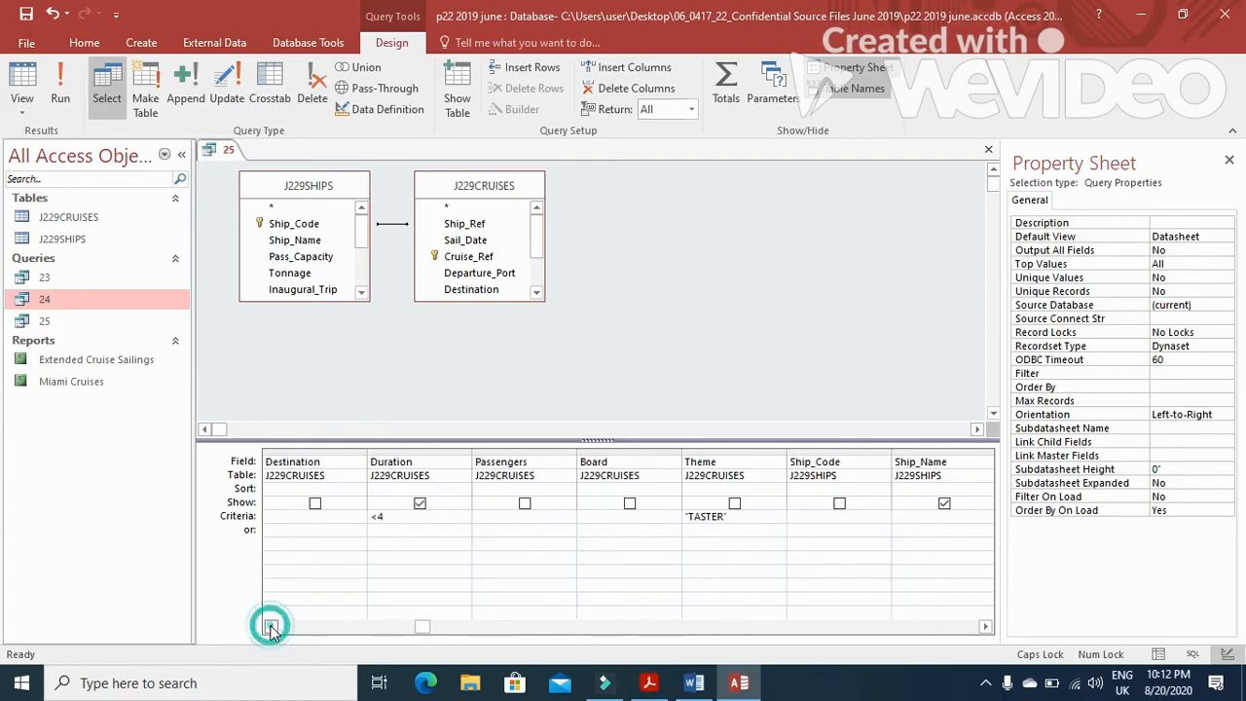
{"action": "left_click", "coordinate": [272, 627]}
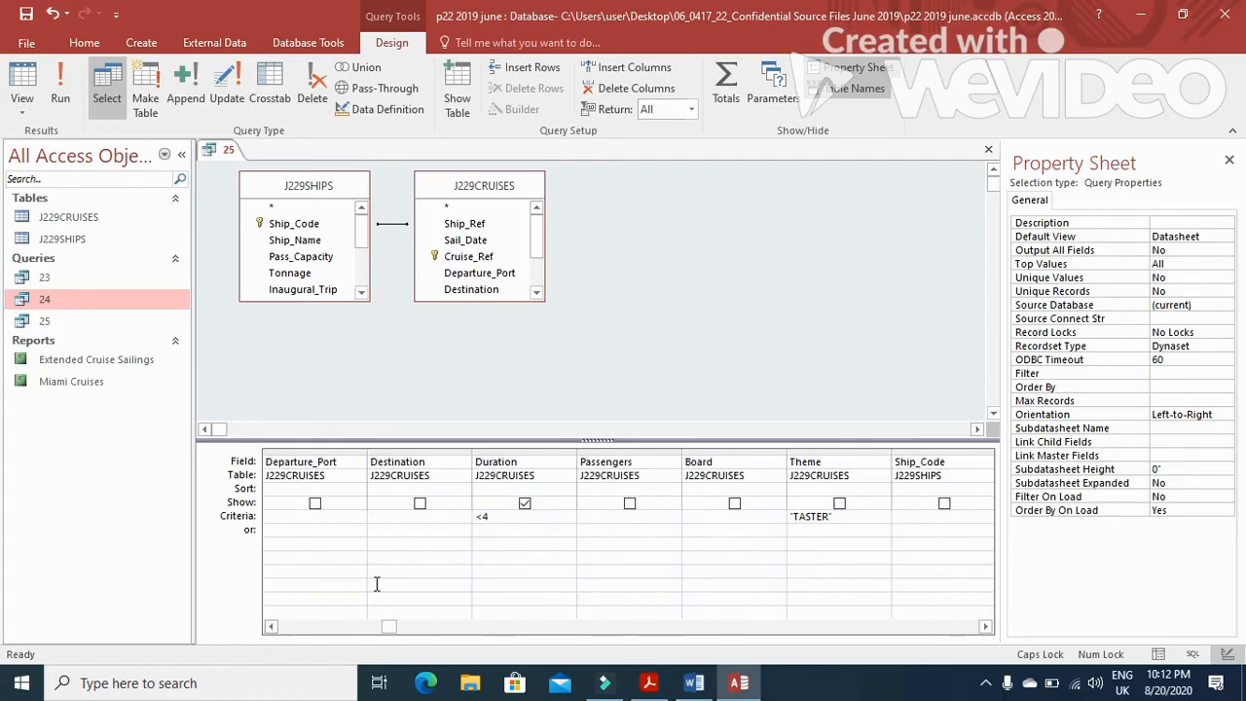
{"action": "left_click", "coordinate": [272, 627]}
{"action": "left_click", "coordinate": [272, 627]}
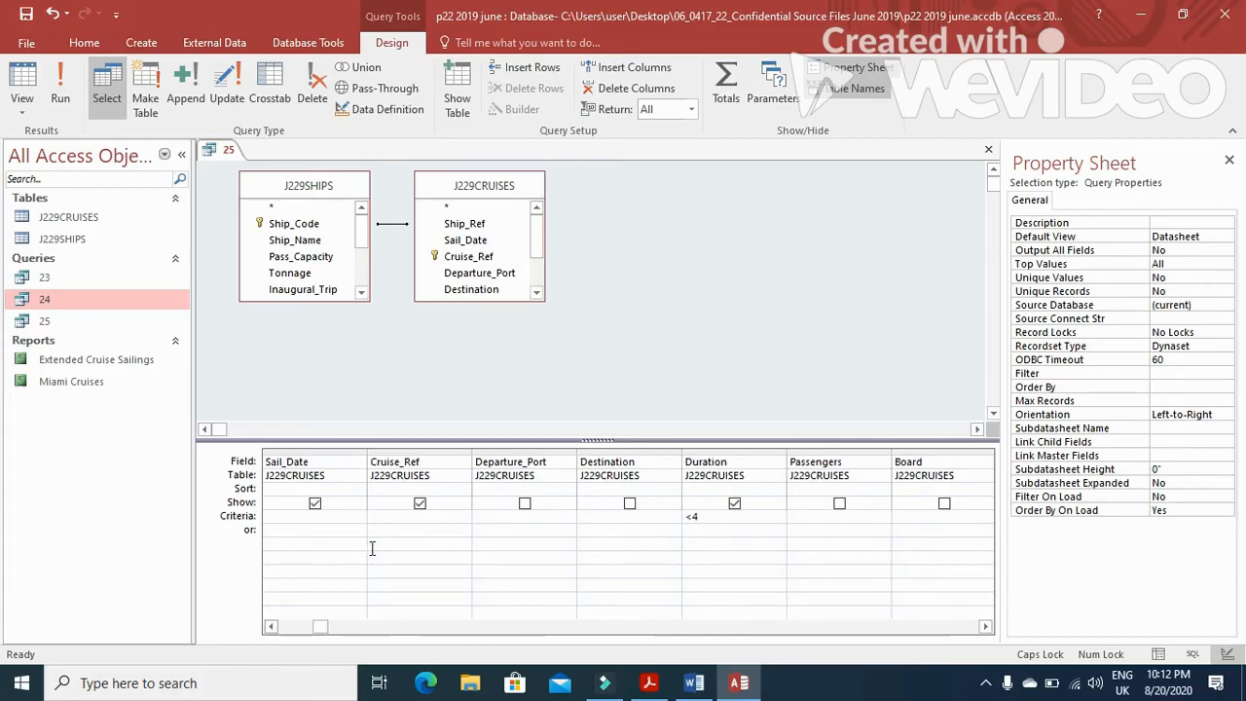
{"action": "left_click", "coordinate": [314, 503]}
{"action": "left_click", "coordinate": [272, 627]}
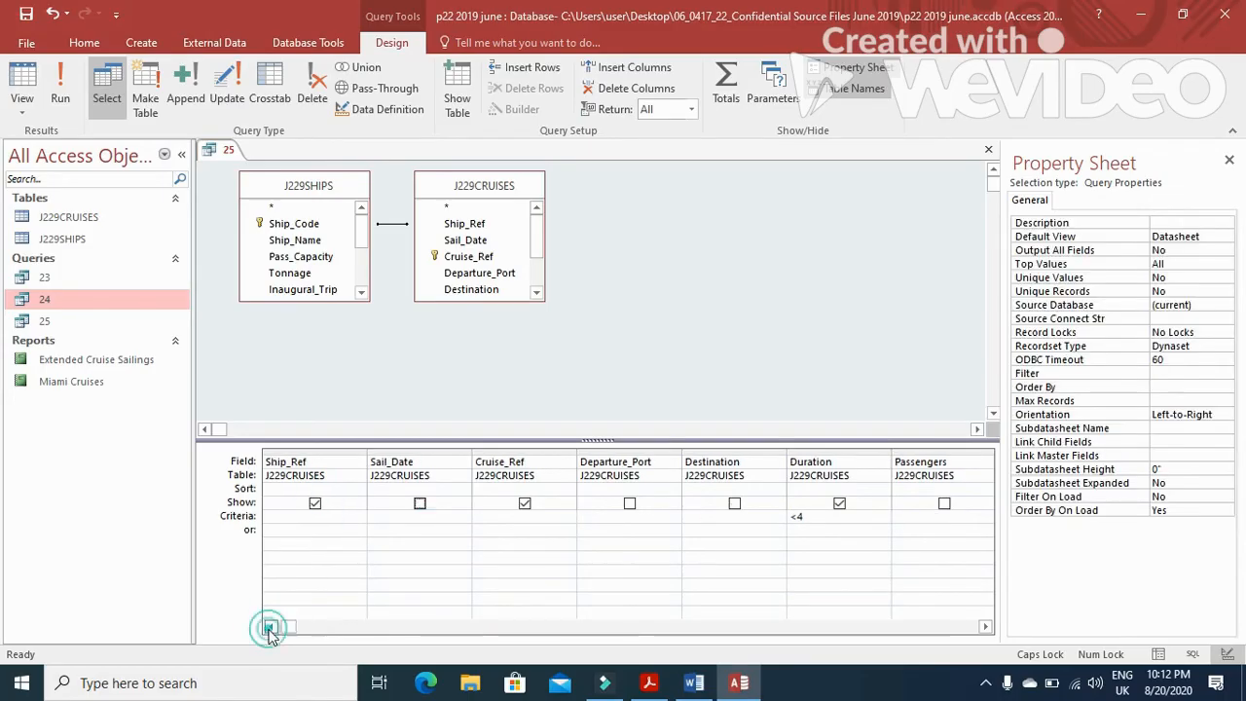
{"action": "left_click", "coordinate": [316, 505]}
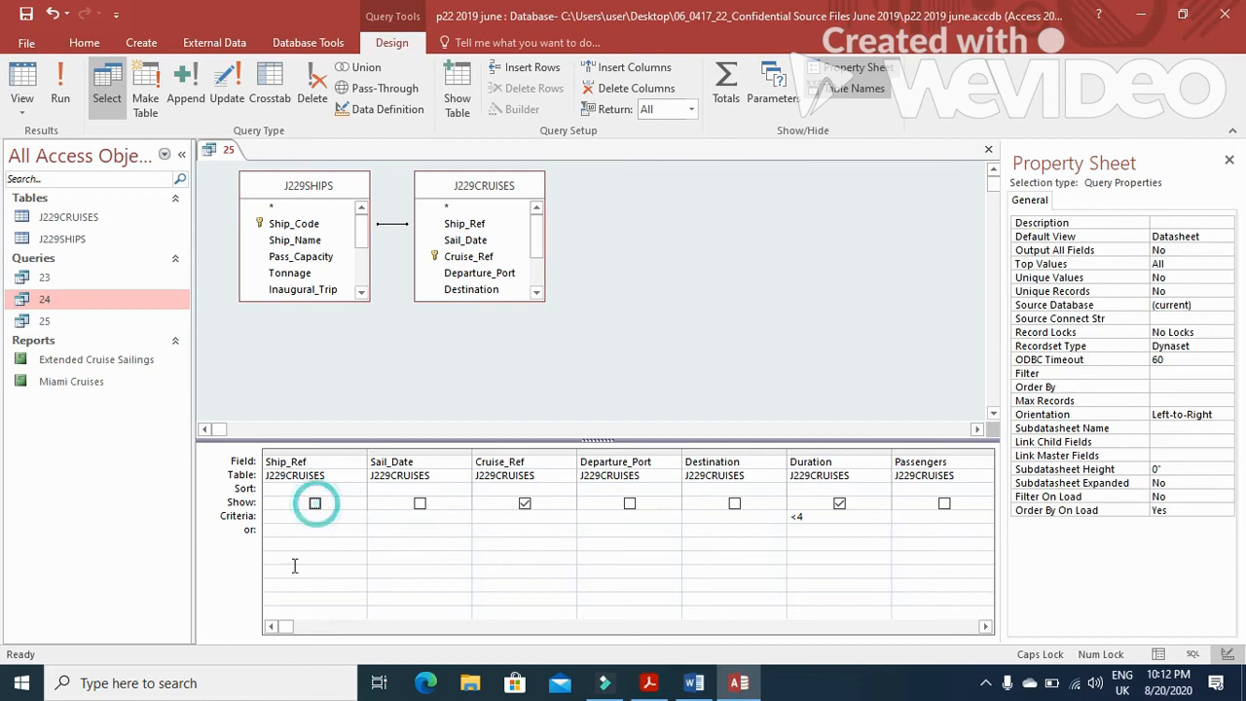
{"action": "left_click", "coordinate": [272, 628]}
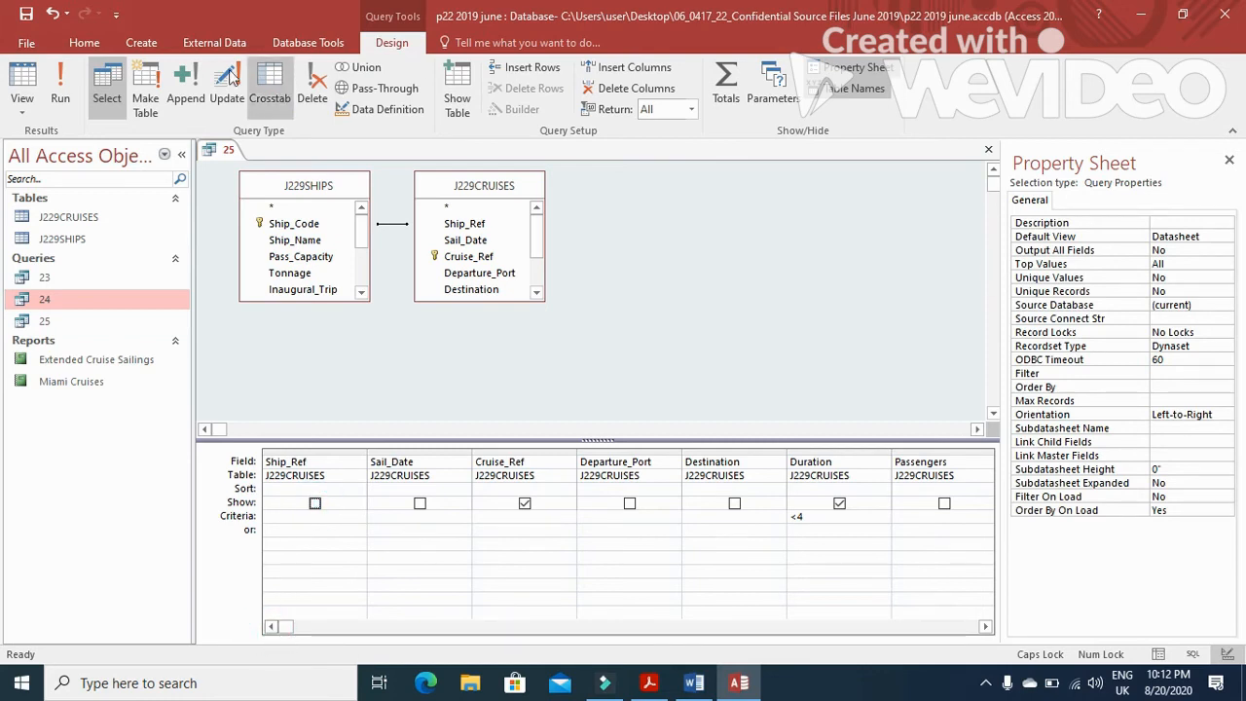
Run query 25 and compare its column order with the order required by question 25 in the exam paper.
{"action": "left_click", "coordinate": [57, 76]}
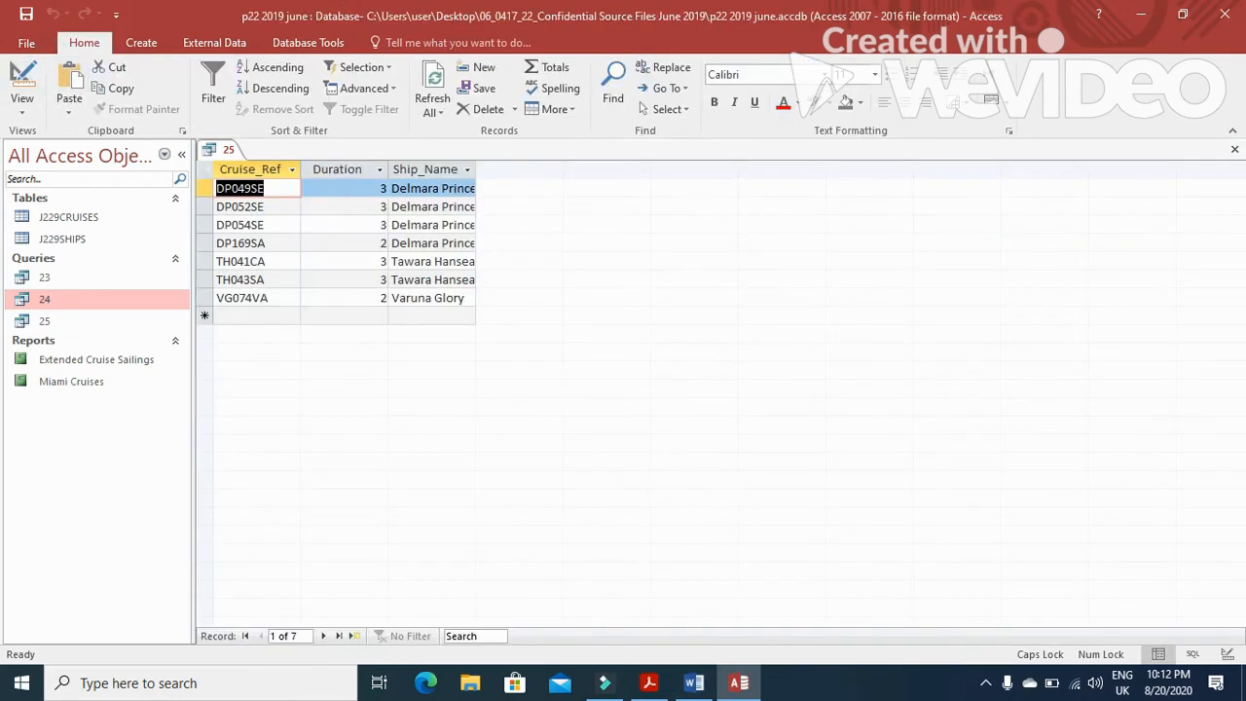
{"action": "left_click", "coordinate": [650, 682]}
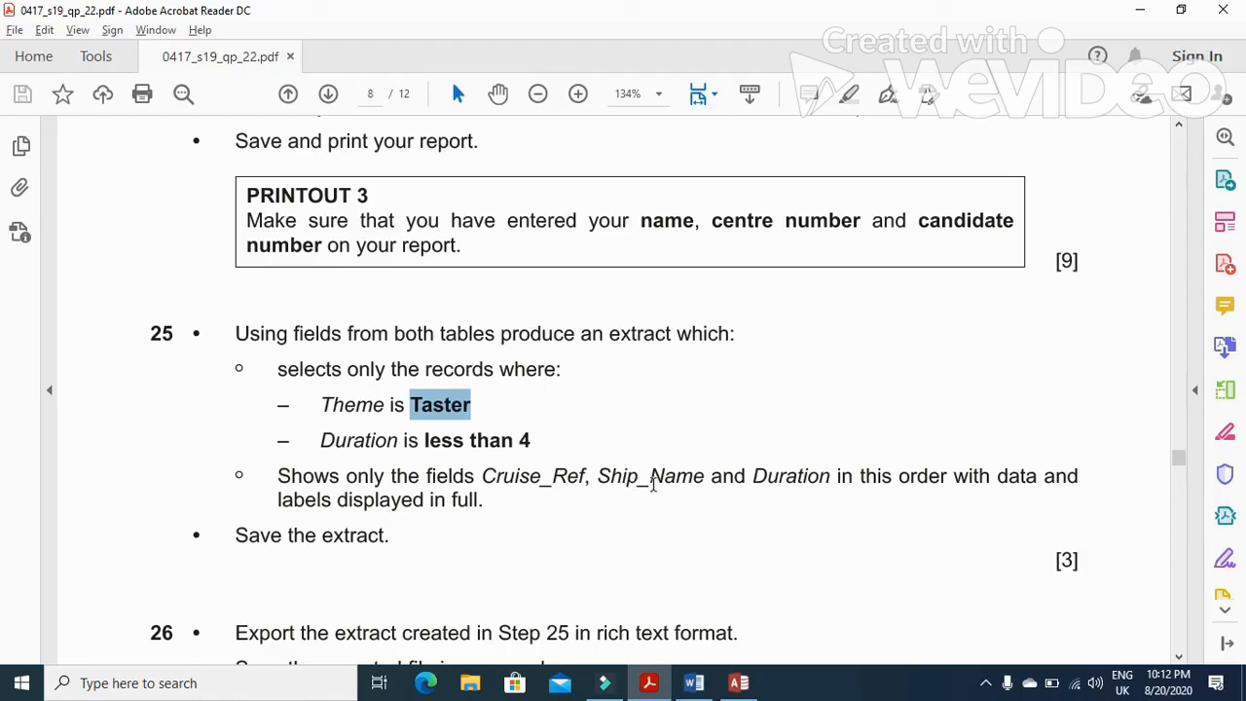
{"action": "left_click", "coordinate": [651, 684]}
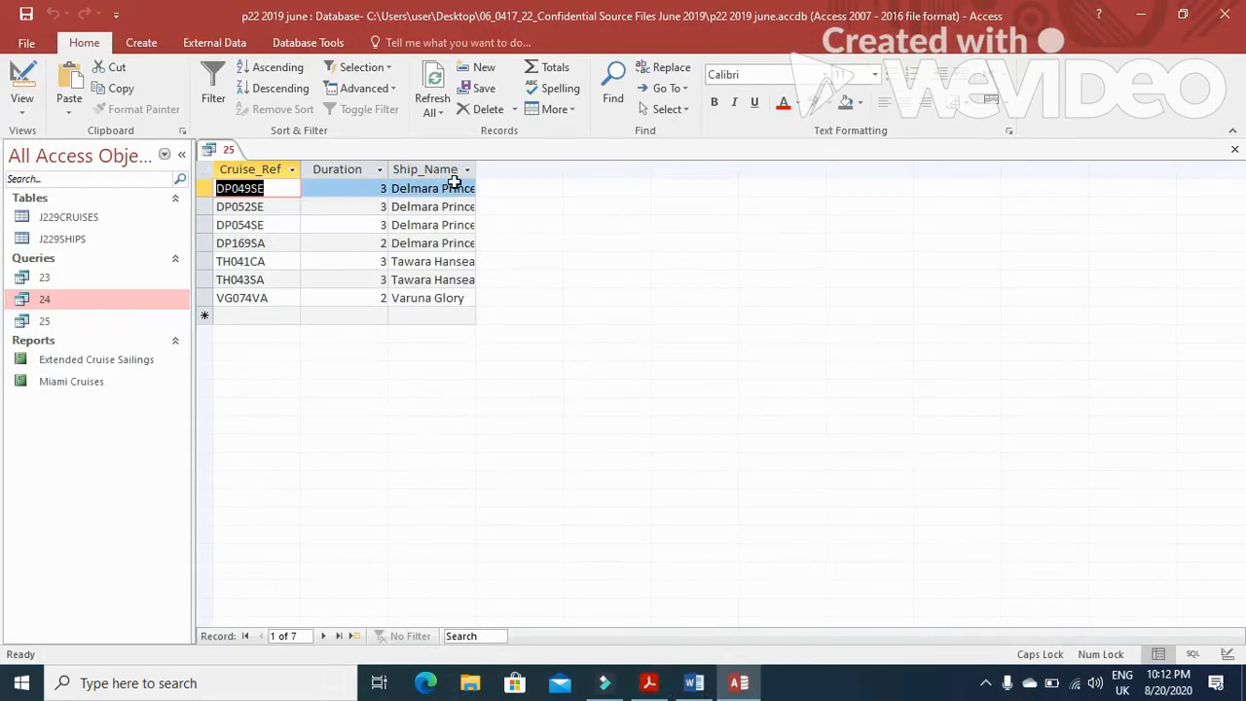
Move the Ship_Name column between Cruise_Ref and Duration in query 25's results, and save and close the query.
{"action": "left_click", "coordinate": [454, 185]}
{"action": "left_click_drag", "start_coordinate": [423, 170], "coordinate": [373, 169]}
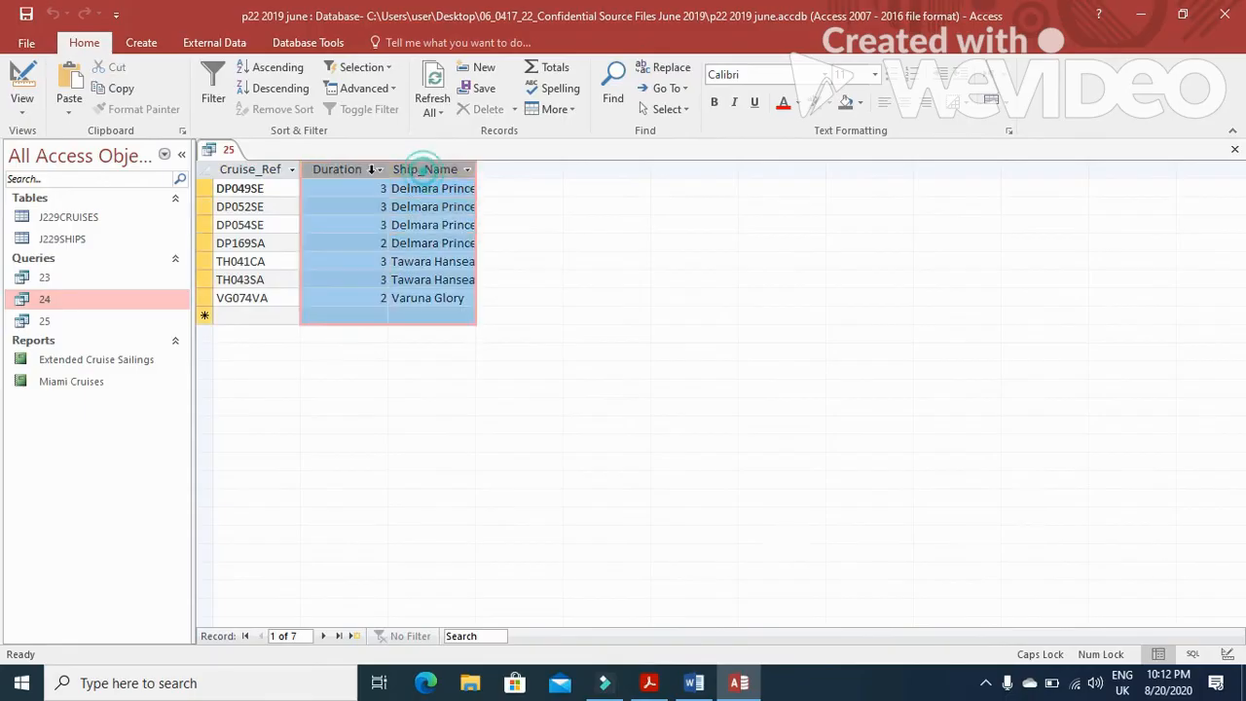
{"action": "left_click", "coordinate": [456, 206]}
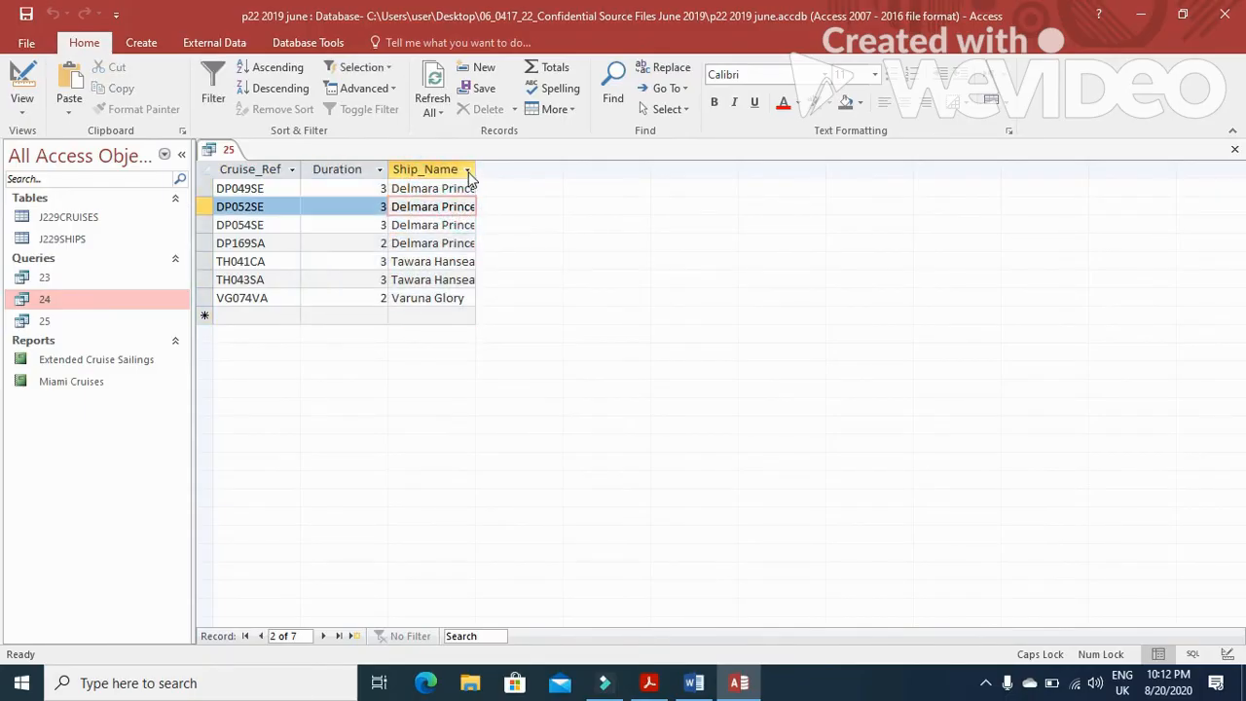
{"action": "left_click", "coordinate": [468, 170]}
{"action": "left_click", "coordinate": [449, 169]}
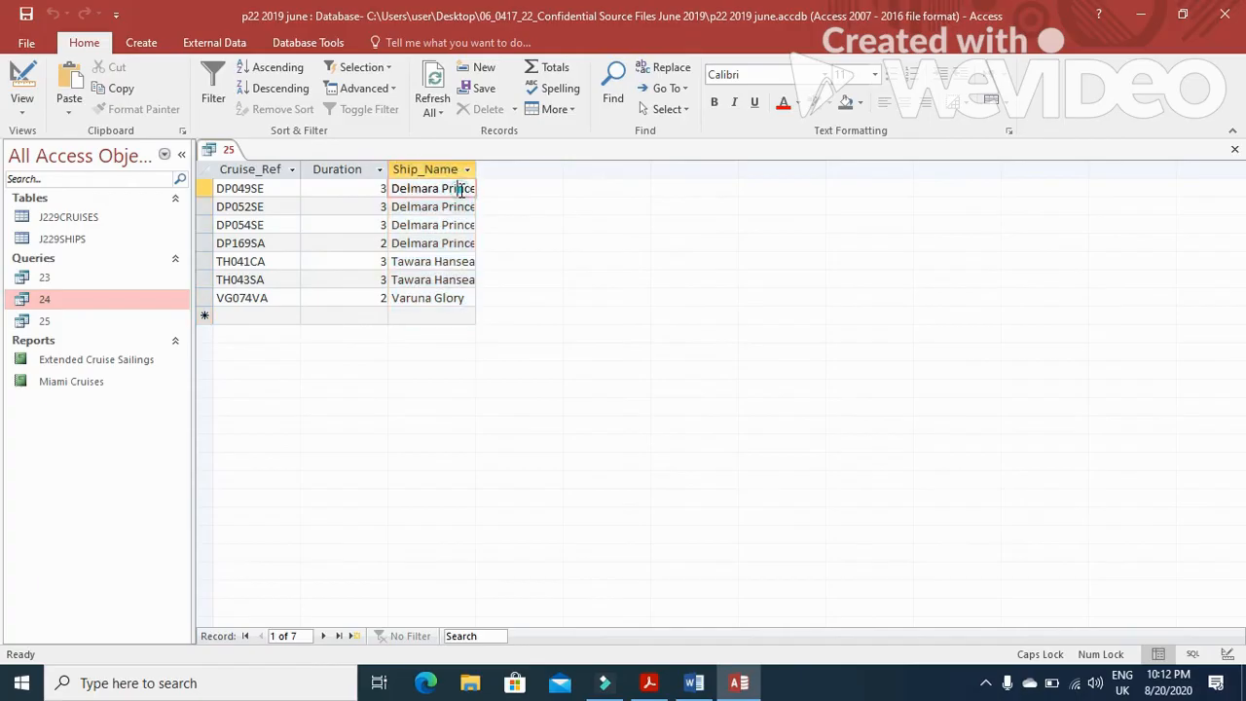
{"action": "left_click", "coordinate": [454, 171]}
{"action": "left_click_drag", "start_coordinate": [454, 172], "coordinate": [349, 179]}
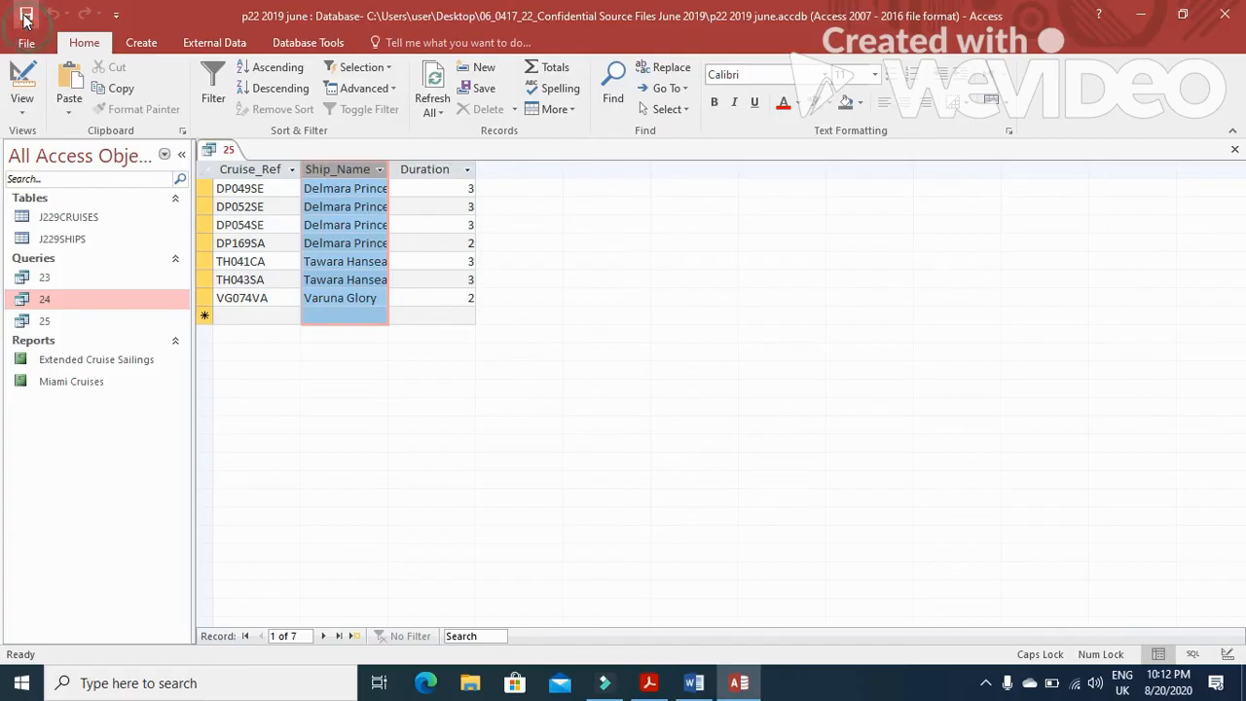
{"action": "left_click", "coordinate": [1234, 148]}
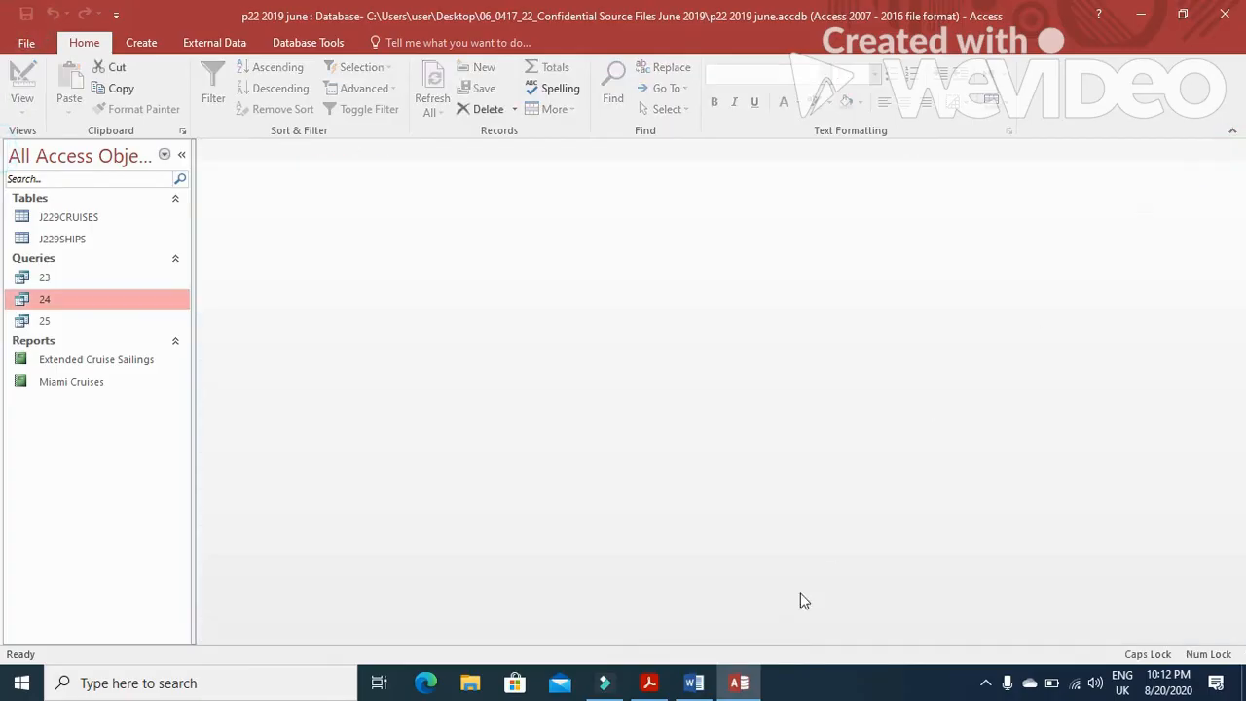
Read question 25's save instruction and question 26's export instructions in the exam paper, and return to the database.
{"action": "left_click", "coordinate": [649, 684]}
{"action": "scroll", "coordinate": [584, 589], "scroll_direction": "down", "scroll_amount": 3}
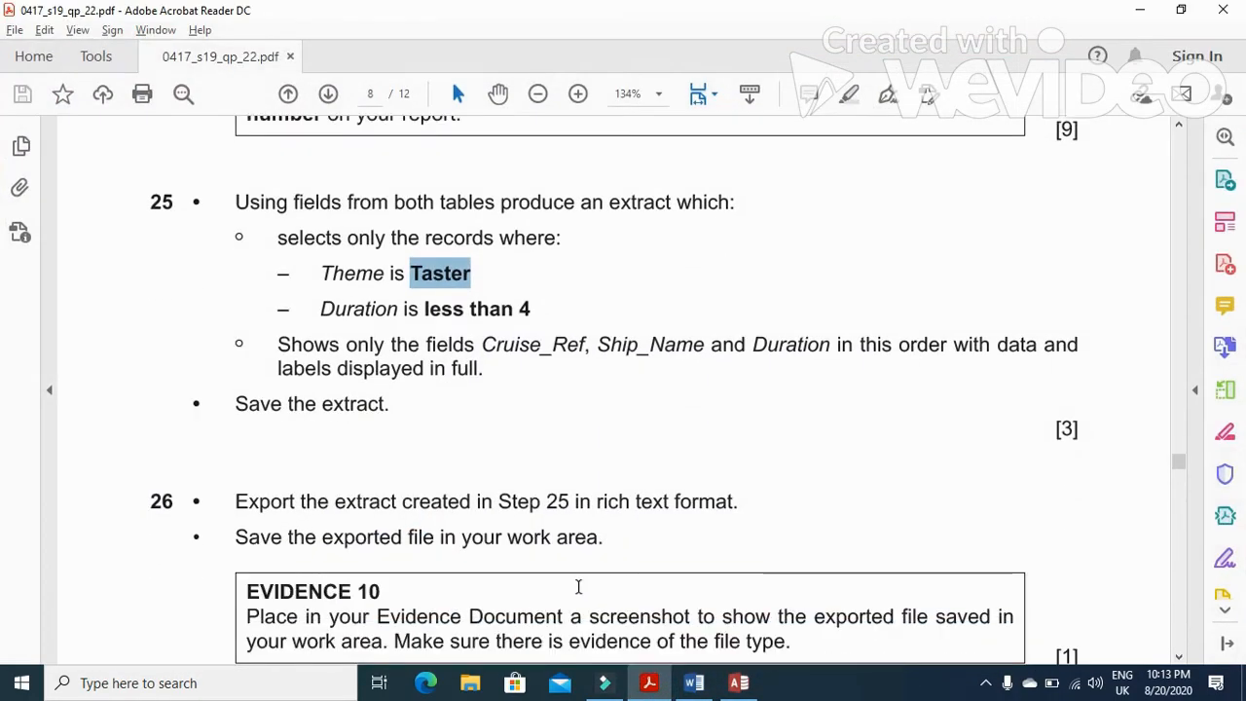
{"action": "left_click_drag", "start_coordinate": [232, 404], "coordinate": [389, 406]}
{"action": "scroll", "coordinate": [379, 409], "scroll_direction": "down", "scroll_amount": 2}
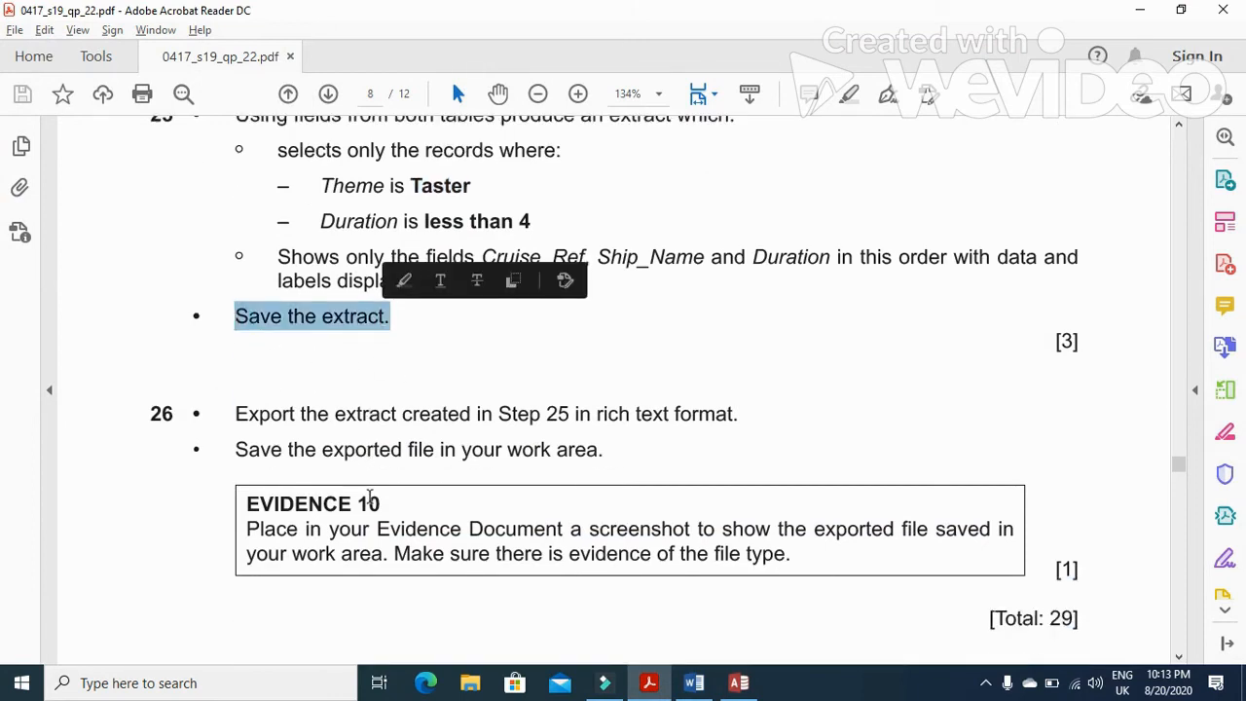
{"action": "left_click_drag", "start_coordinate": [230, 414], "coordinate": [648, 414]}
{"action": "left_click", "coordinate": [653, 688]}
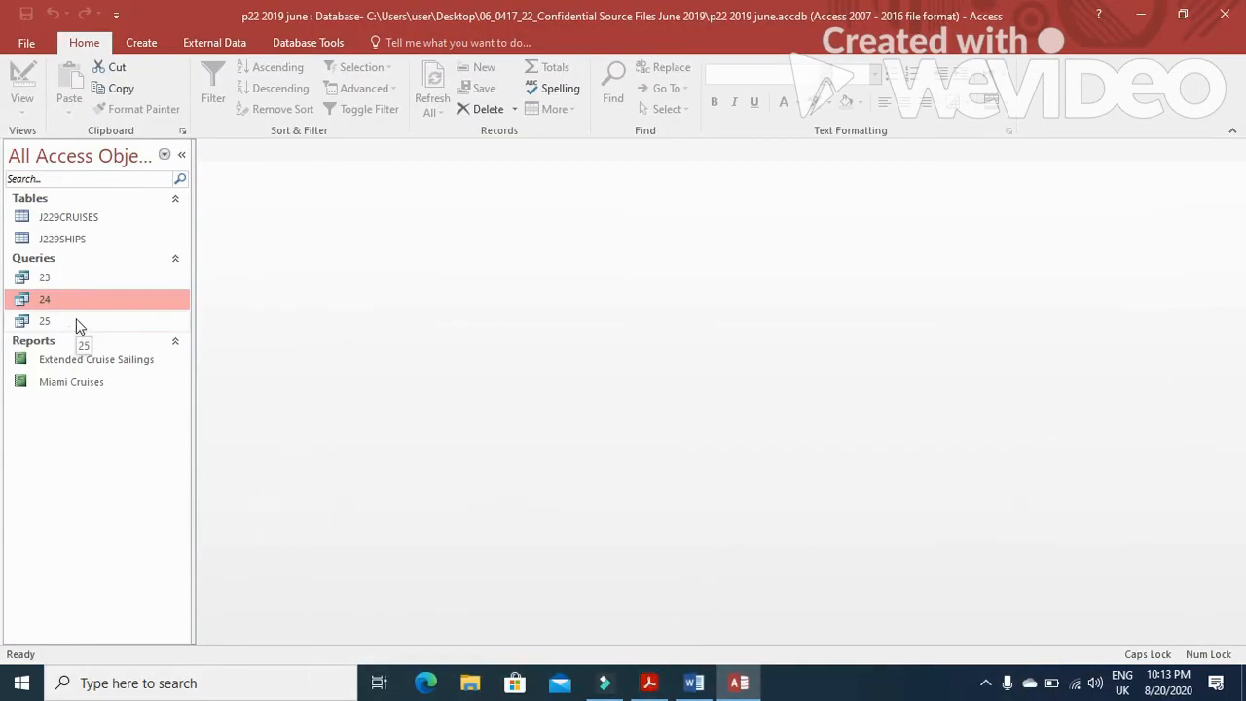
Start exporting query 25 as a Rich Text Format file, browse for its save location and recheck question 26.
{"action": "right_click", "coordinate": [76, 319]}
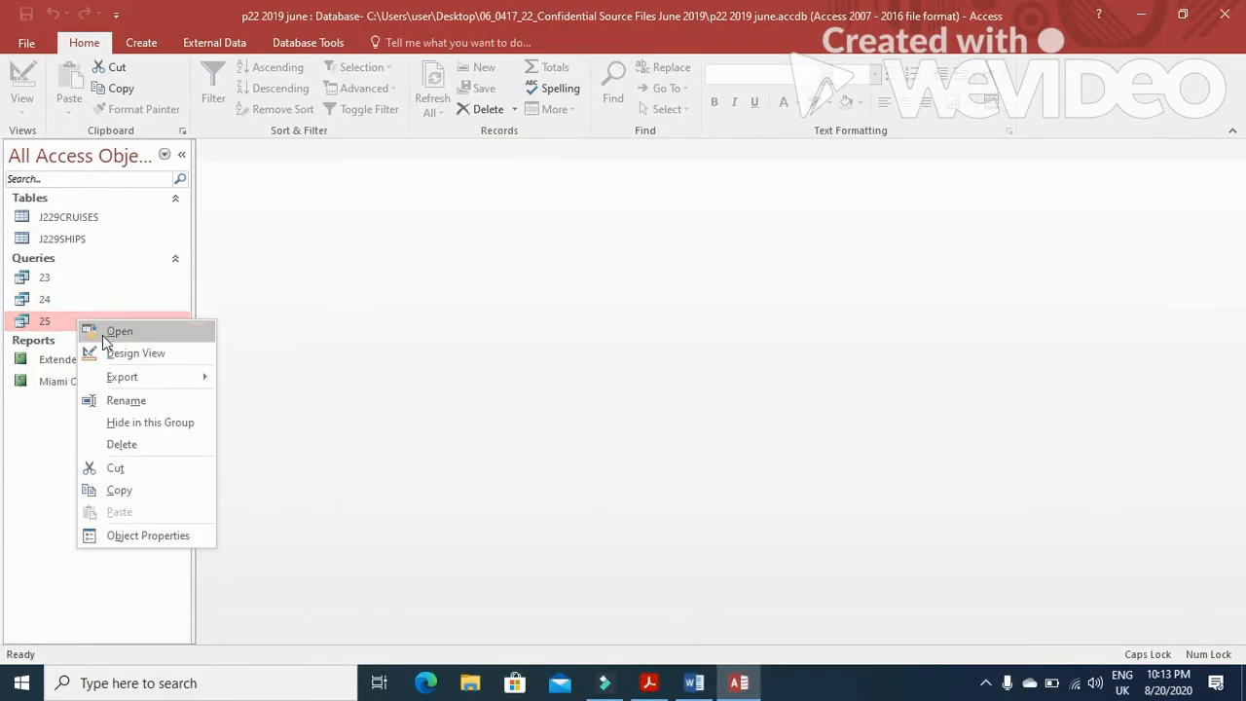
{"action": "mouse_move", "coordinate": [148, 376]}
{"action": "left_click", "coordinate": [277, 426]}
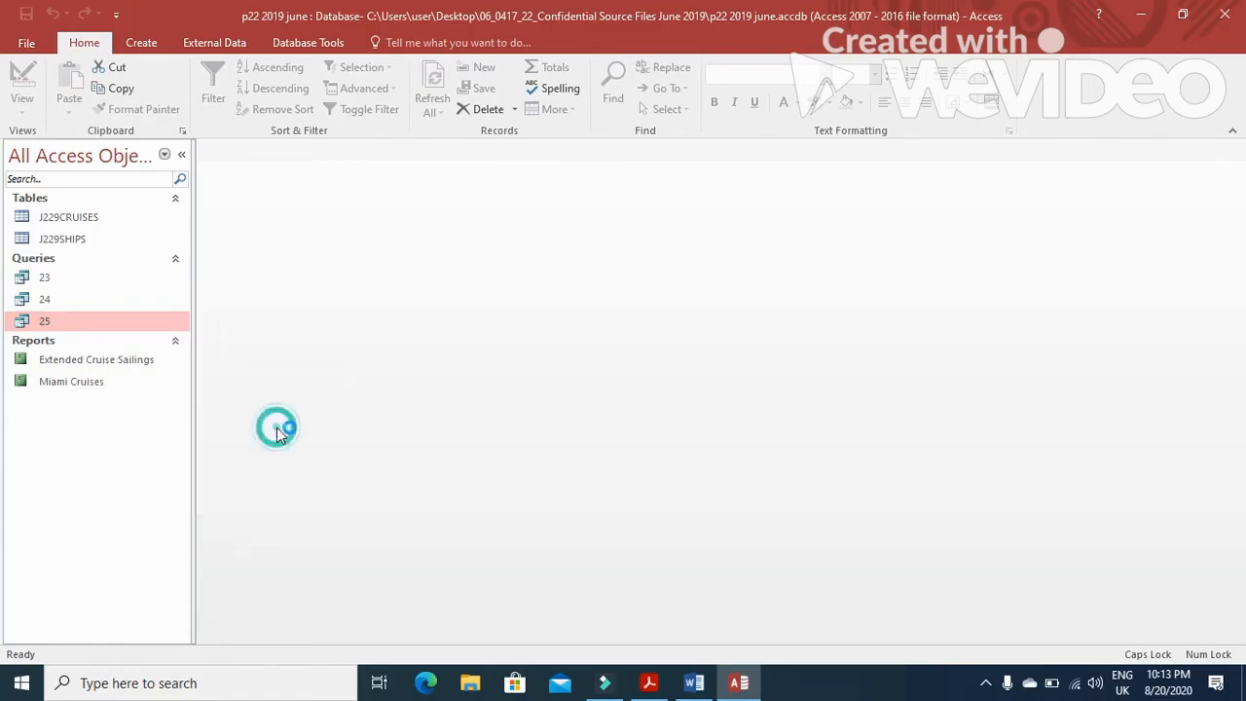
{"action": "left_click", "coordinate": [889, 216]}
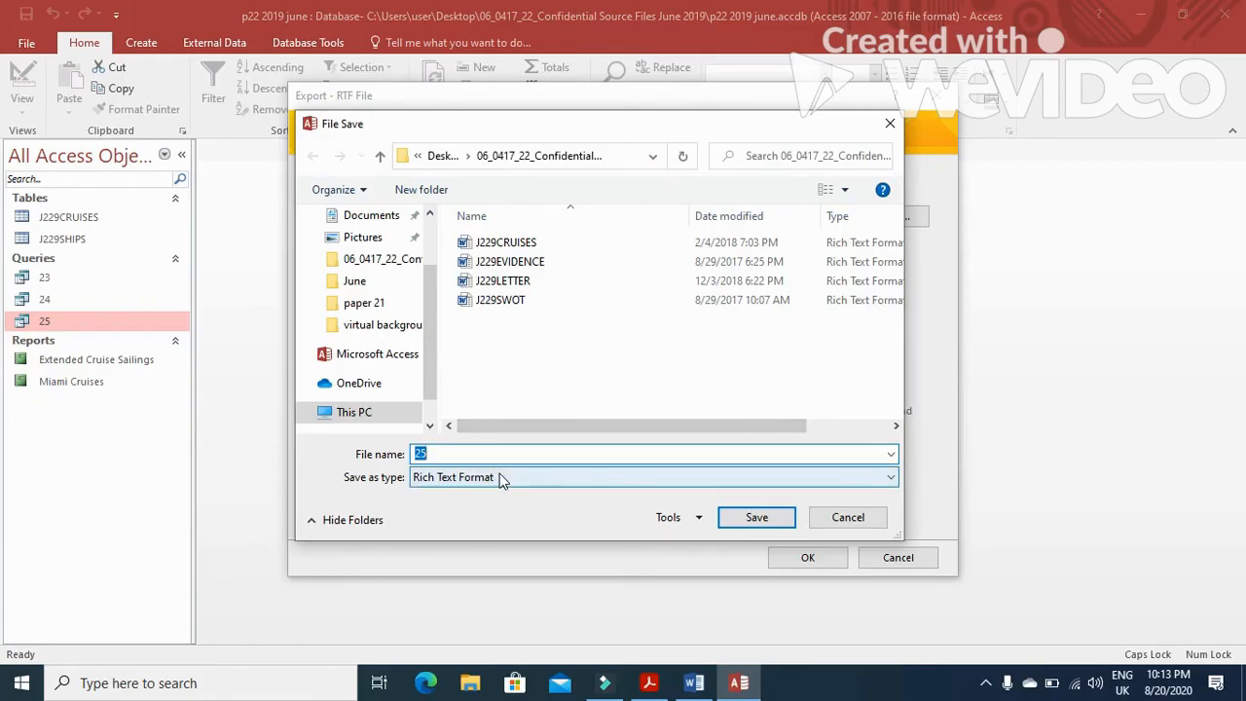
{"action": "left_click", "coordinate": [665, 688]}
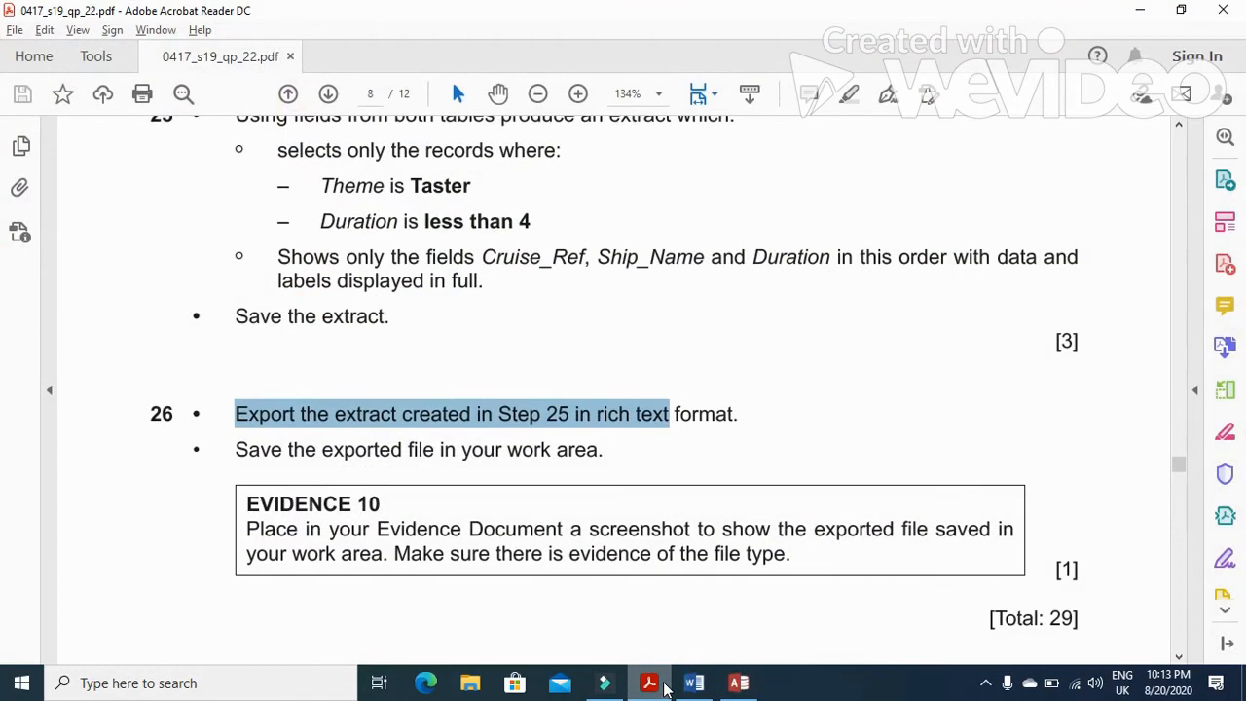
{"action": "left_click", "coordinate": [664, 687]}
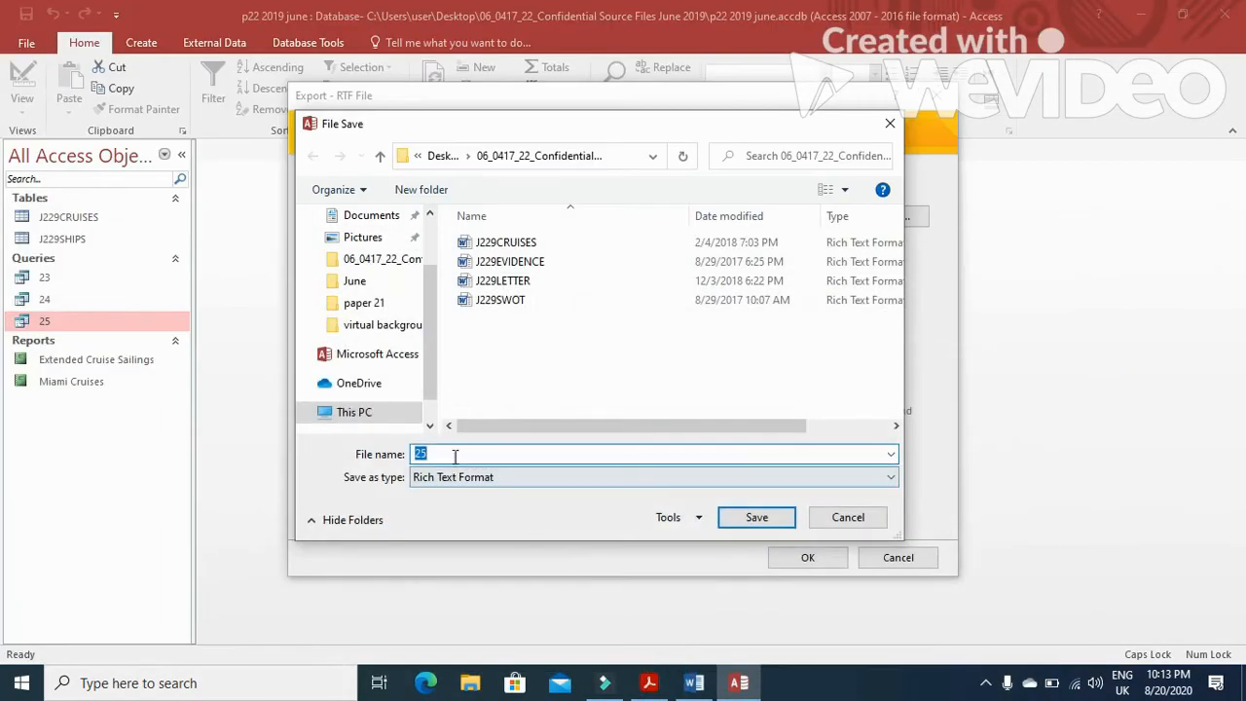
{"action": "key", "text": "Caps_Lock"}
{"action": "type", "text": "e"}
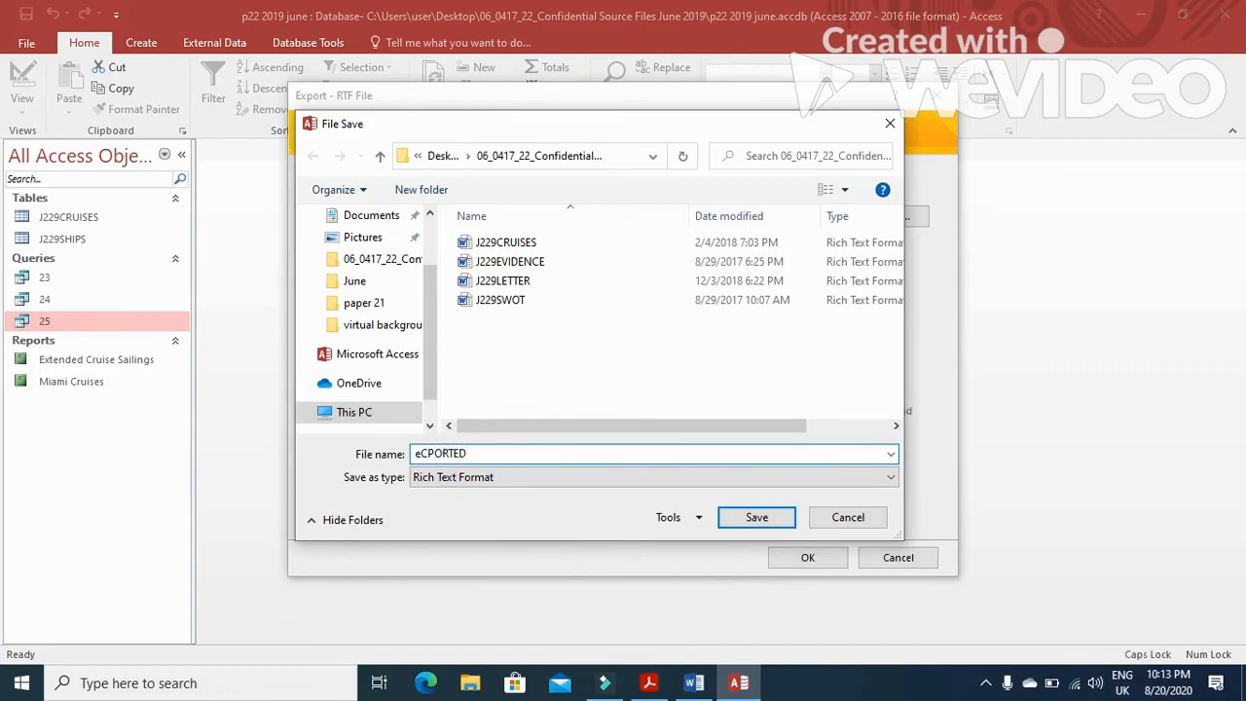
{"action": "type", "text": "CPORTED"}
{"action": "key", "text": "BackSpace"}
{"action": "key", "text": "BackSpace"}
{"action": "key", "text": "BackSpace"}
{"action": "key", "text": "BackSpace"}
{"action": "key", "text": "BackSpace"}
{"action": "key", "text": "BackSpace"}
{"action": "key", "text": "BackSpace"}
{"action": "key", "text": "BackSpace"}
Name the RTF file "Exported File step 25", complete the export and close the wizard without saving the export steps.
{"action": "key", "text": "Caps_Lock"}
{"action": "key", "text": "Caps_Lock"}
{"action": "type", "text": "ile step 25"}
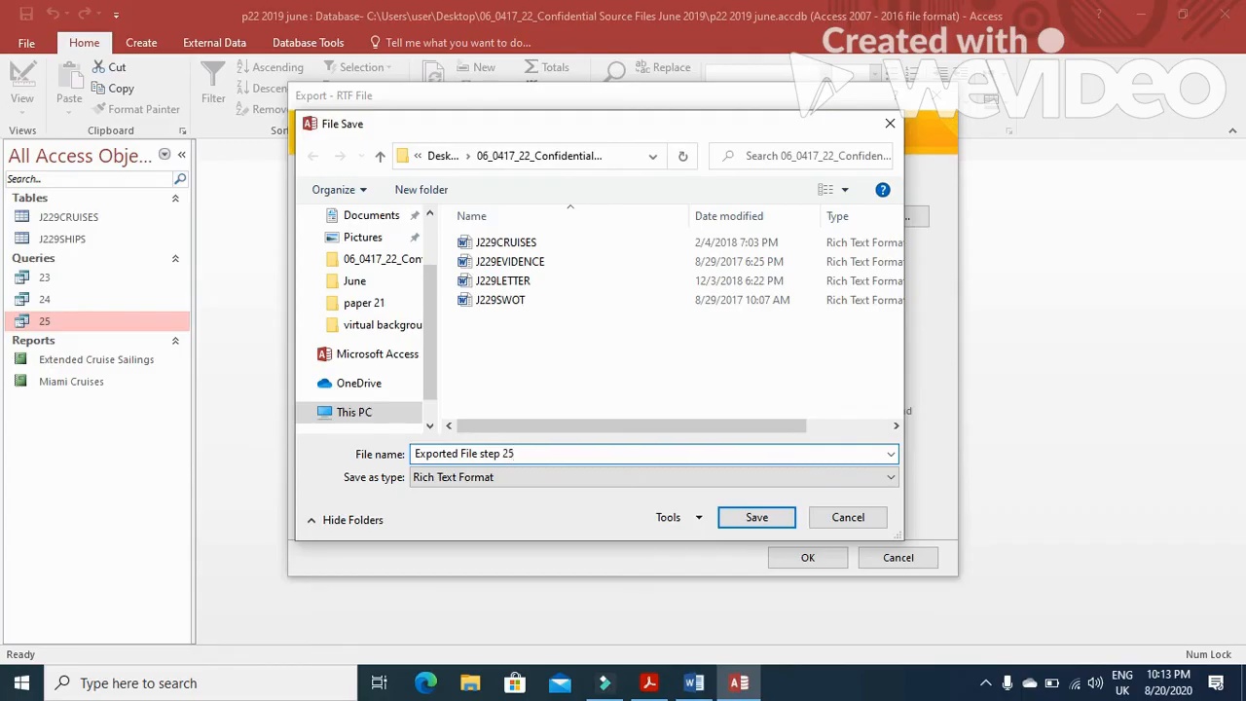
{"action": "left_click", "coordinate": [754, 517]}
{"action": "left_click", "coordinate": [784, 563]}
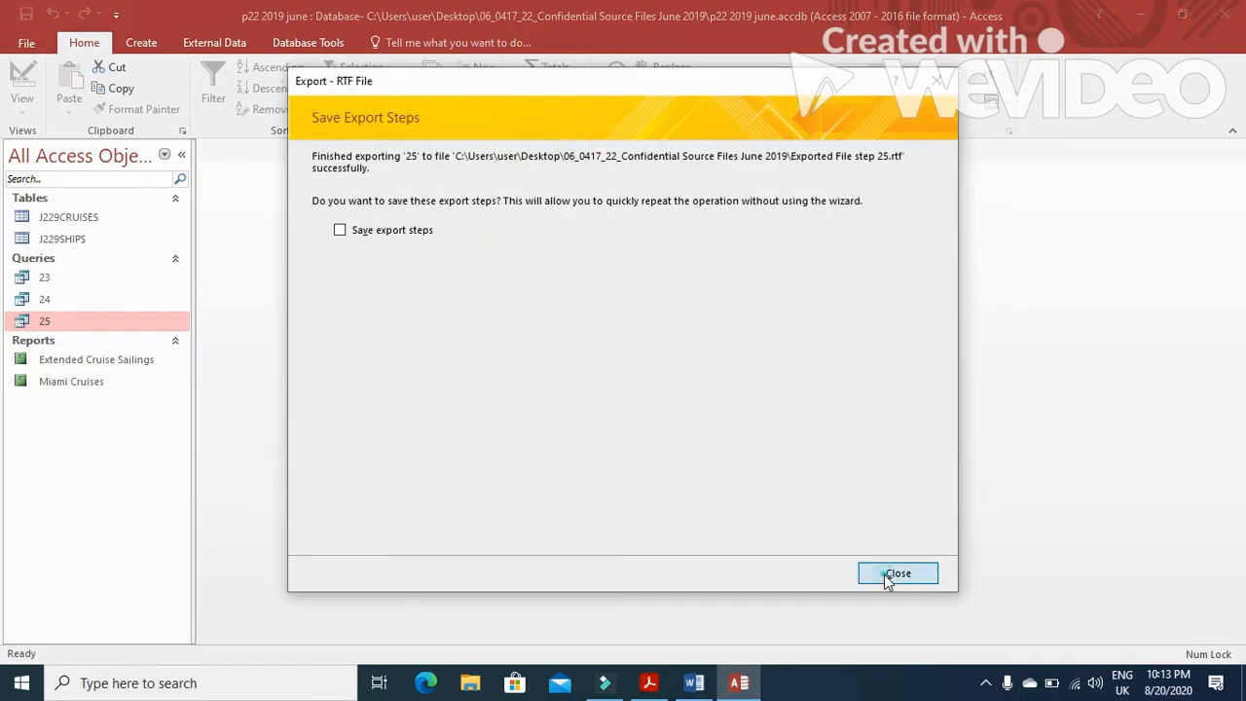
{"action": "left_click", "coordinate": [897, 573]}
Check the Evidence 10 requirement in the exam paper and open the 06_0417_22_Confidential Source Files June 2019 desktop folder in File Explorer.
{"action": "left_click", "coordinate": [652, 684]}
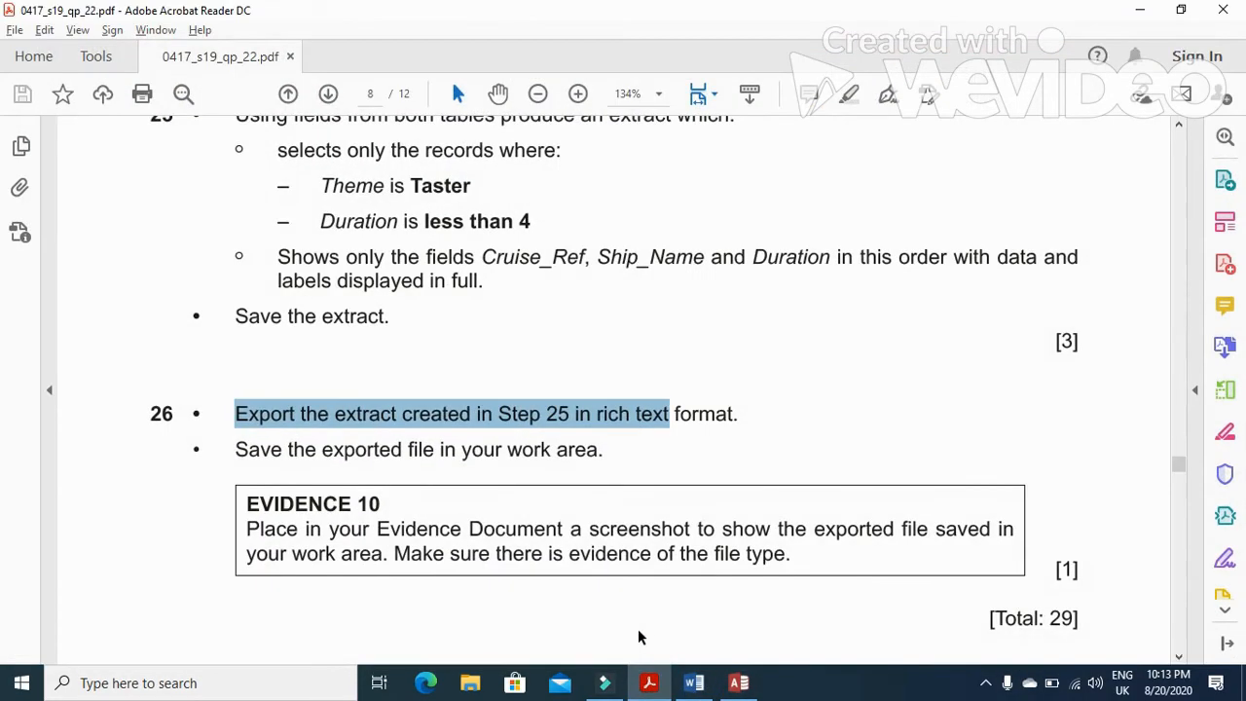
{"action": "scroll", "coordinate": [554, 559], "scroll_direction": "down", "scroll_amount": 1}
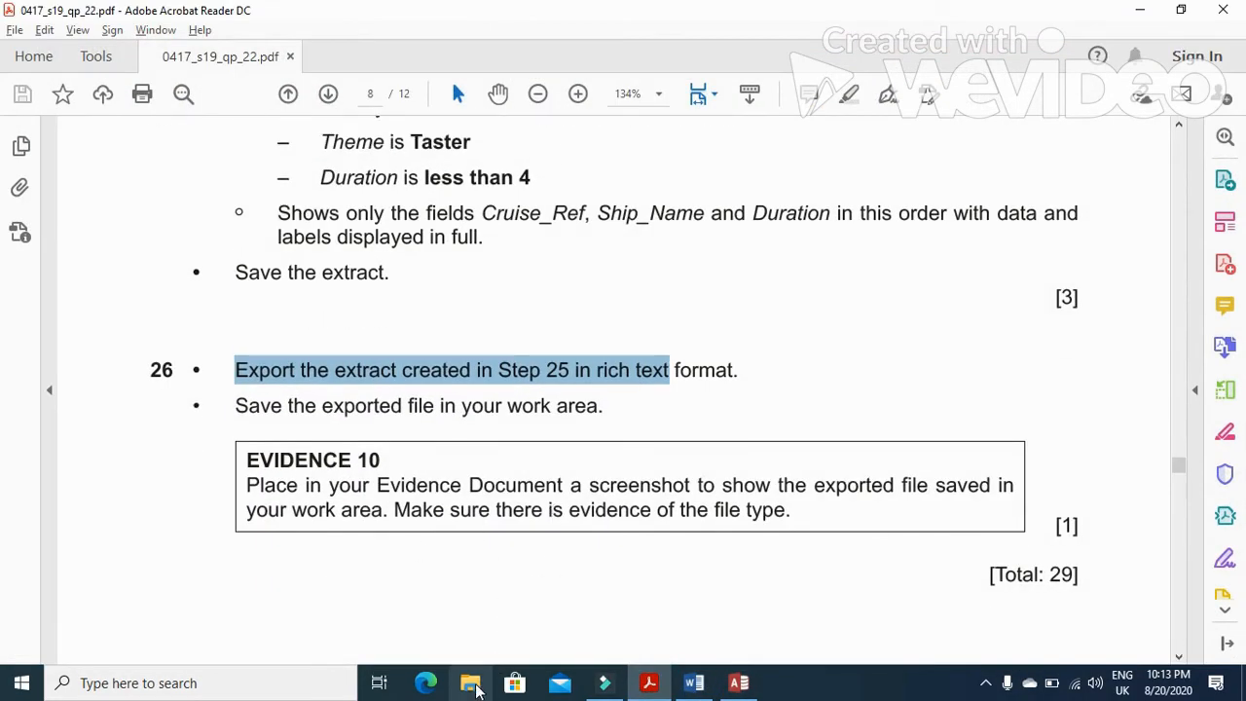
{"action": "left_click", "coordinate": [468, 686]}
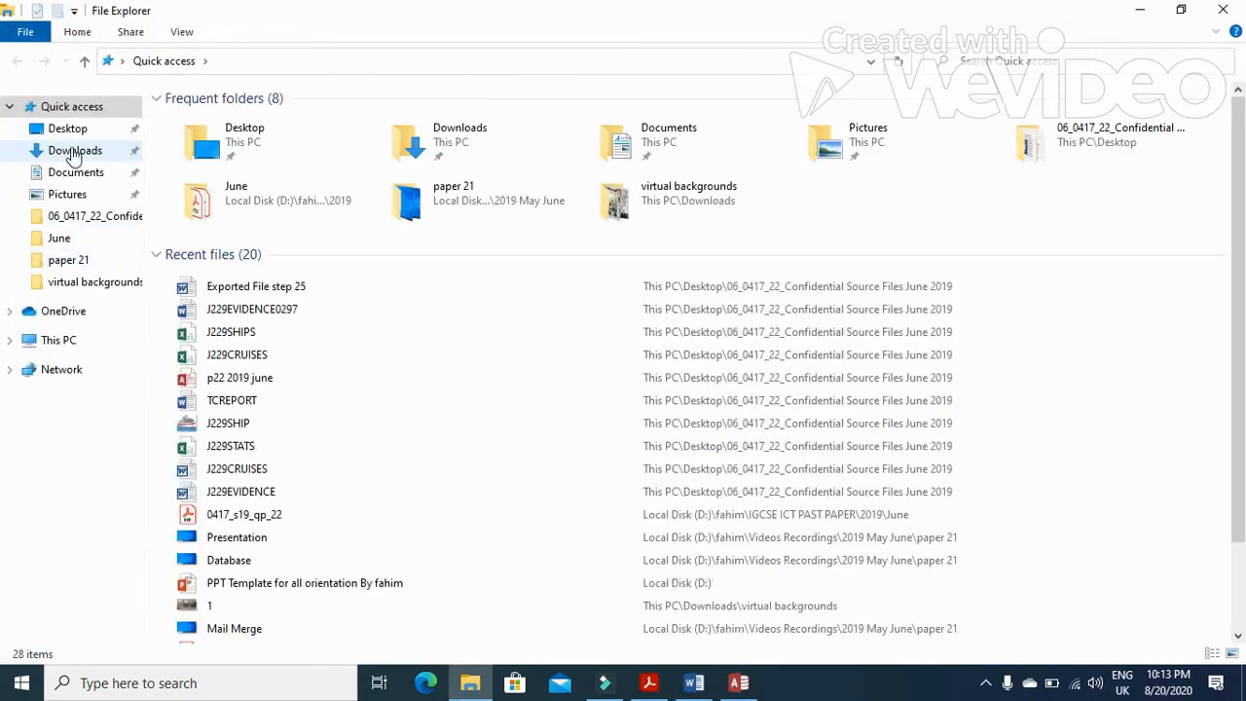
{"action": "left_click", "coordinate": [55, 127]}
{"action": "double_click", "coordinate": [256, 130]}
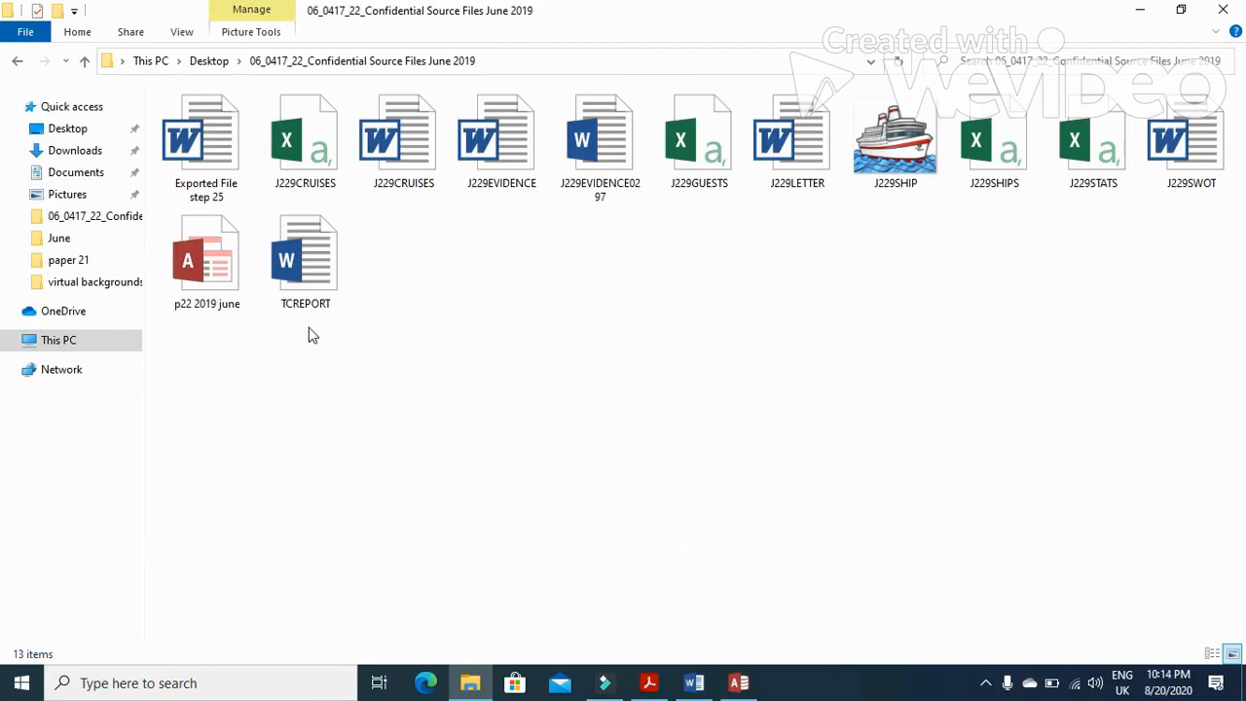
Select Exported File step 25, switch the folder to the Details layout and widen the Type column to fit its contents.
{"action": "left_click", "coordinate": [220, 172]}
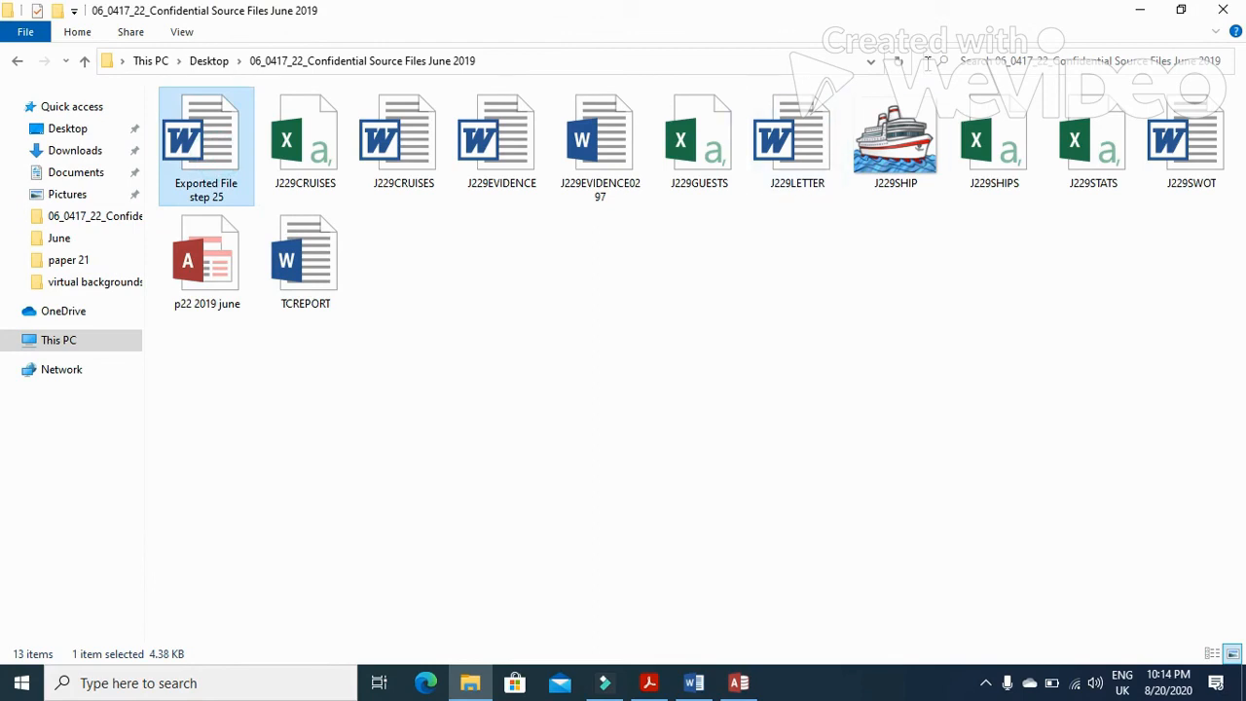
{"action": "left_click", "coordinate": [185, 31]}
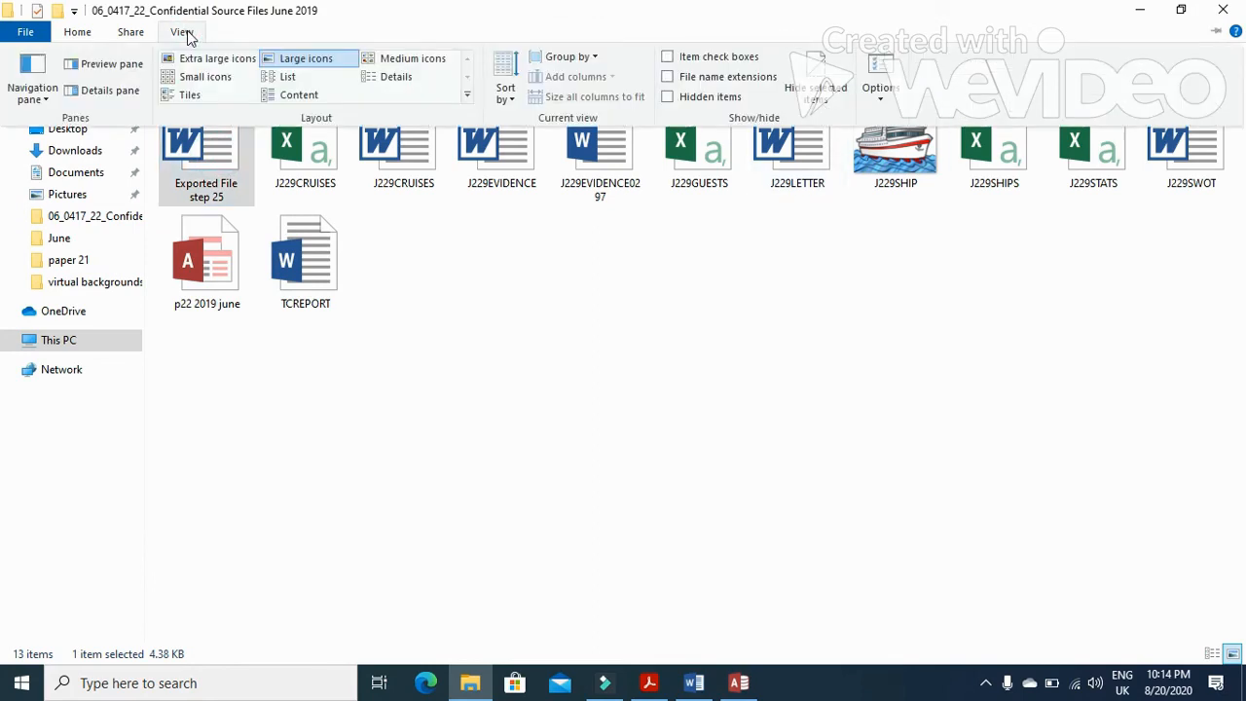
{"action": "left_click", "coordinate": [396, 78]}
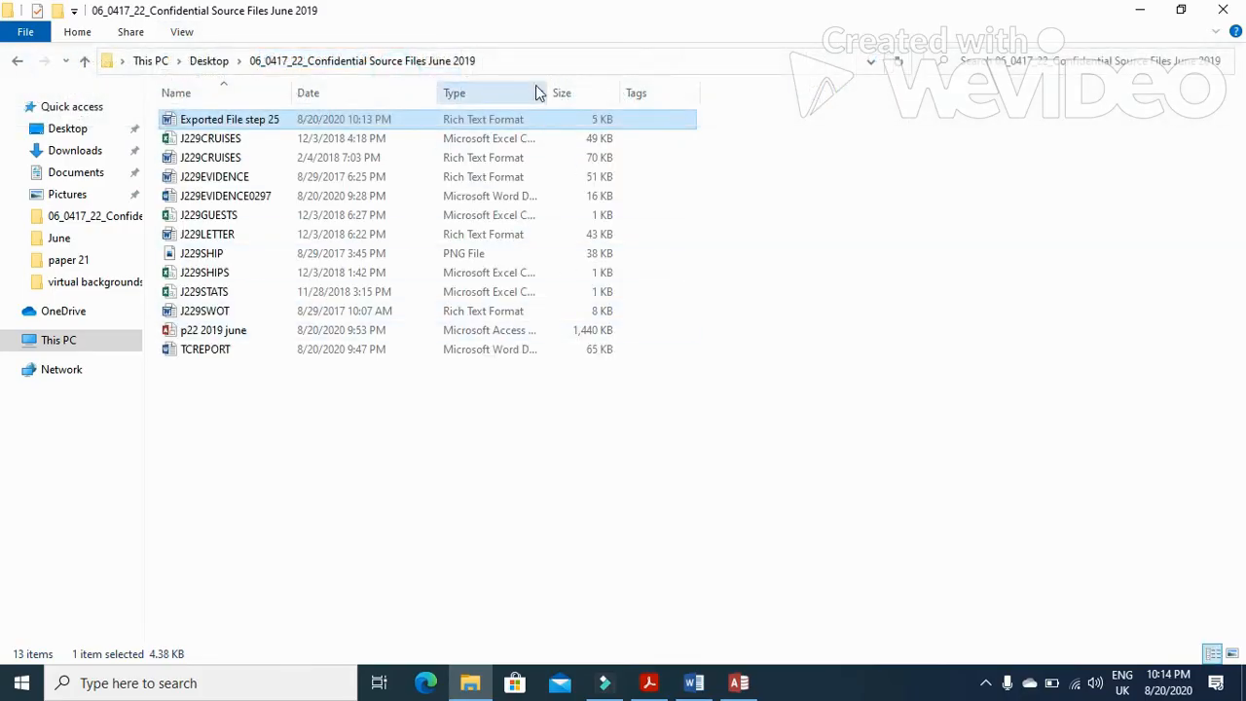
{"action": "double_click", "coordinate": [547, 92]}
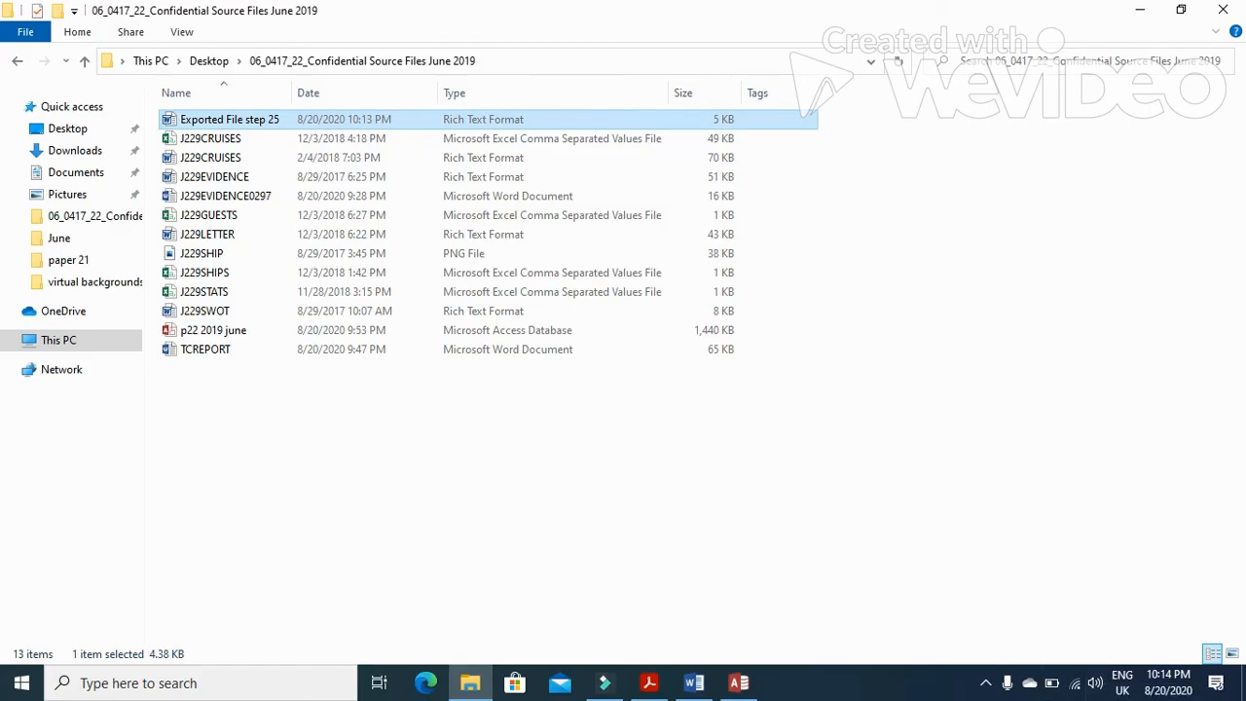
Paste the folder screenshot under the Step 26 – EVIDENCE 10 heading in the Word evidence document.
{"action": "left_click", "coordinate": [694, 683]}
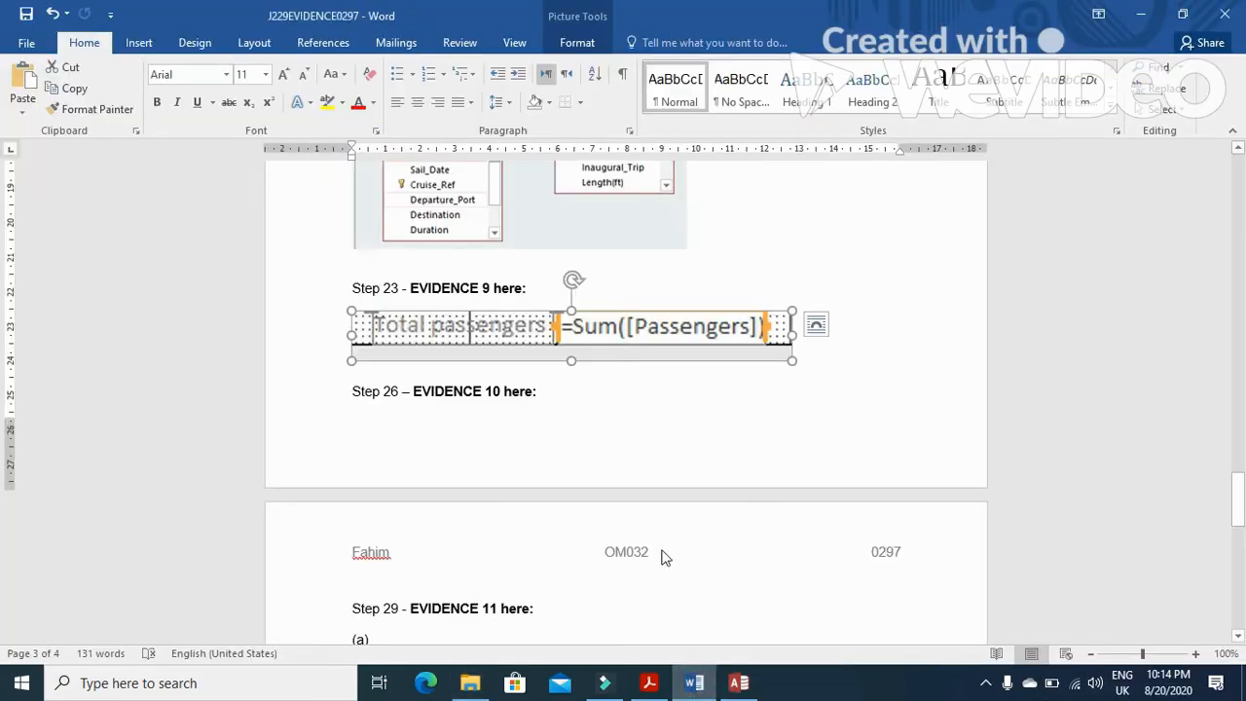
{"action": "left_click", "coordinate": [517, 426]}
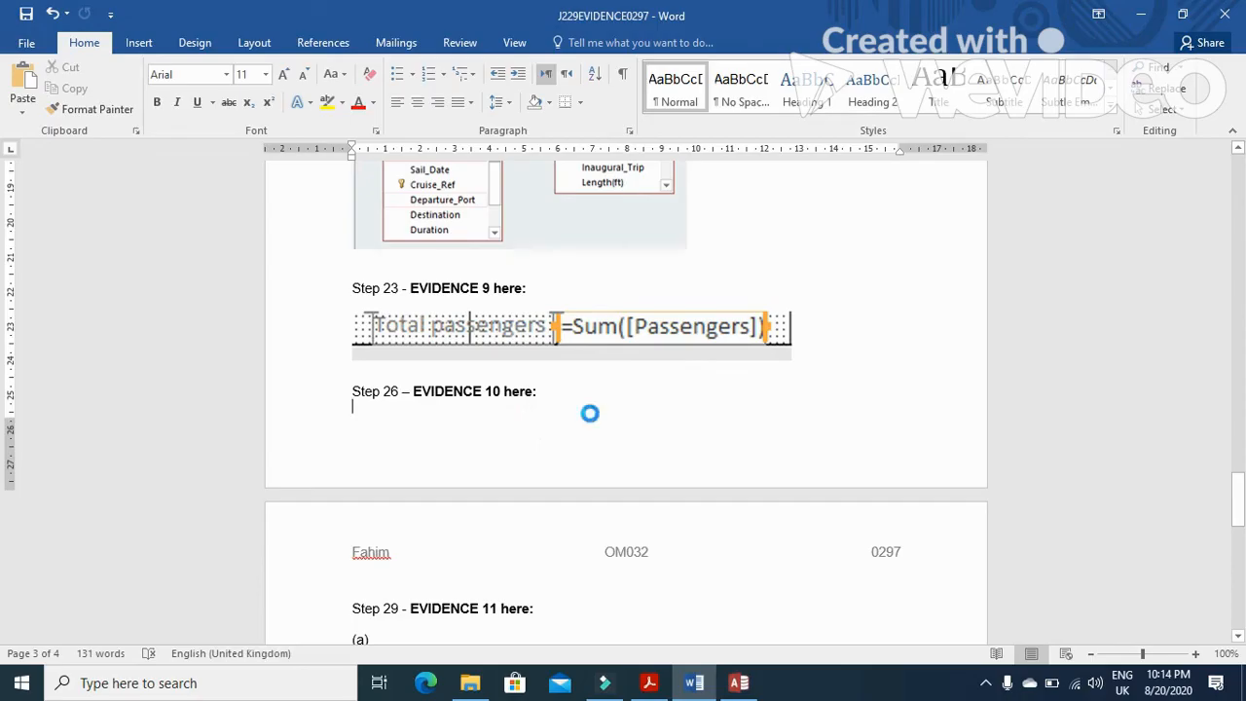
{"action": "key", "text": "ctrl+v"}
{"action": "left_click", "coordinate": [584, 314]}
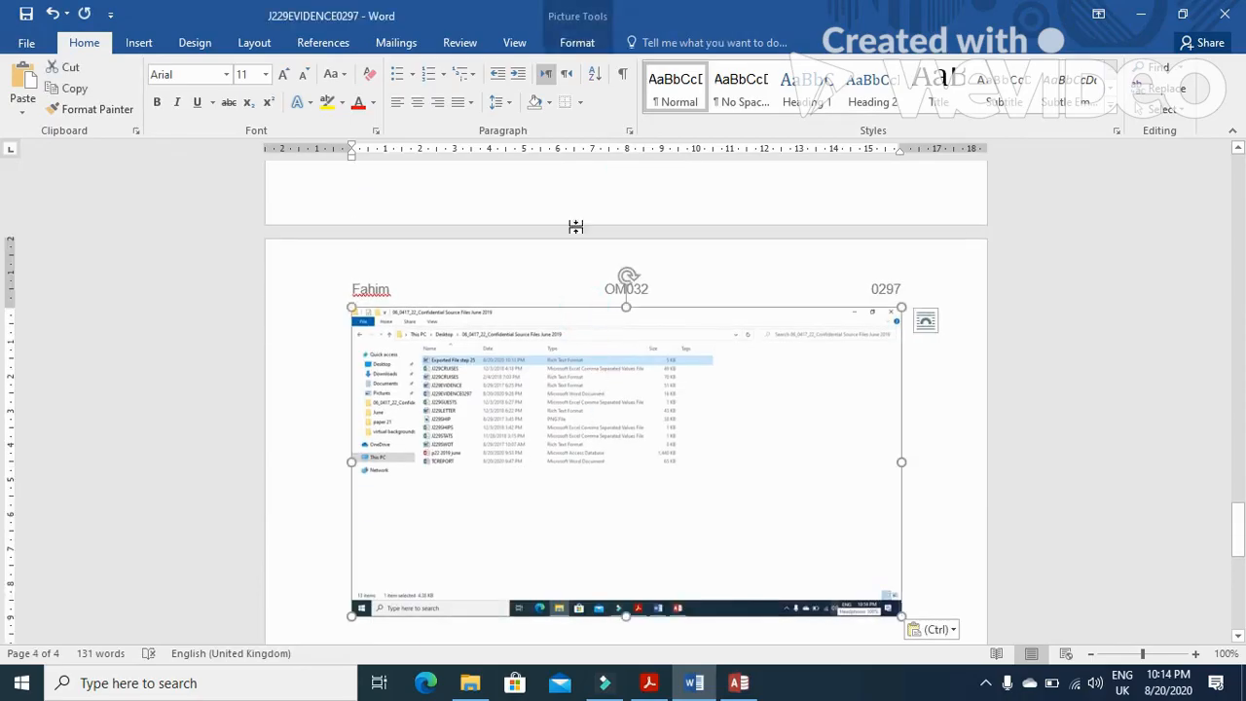
Crop the pasted screenshot around the folder path and file list, and enlarge the cropped picture.
{"action": "left_click", "coordinate": [577, 43]}
{"action": "left_click", "coordinate": [1084, 84]}
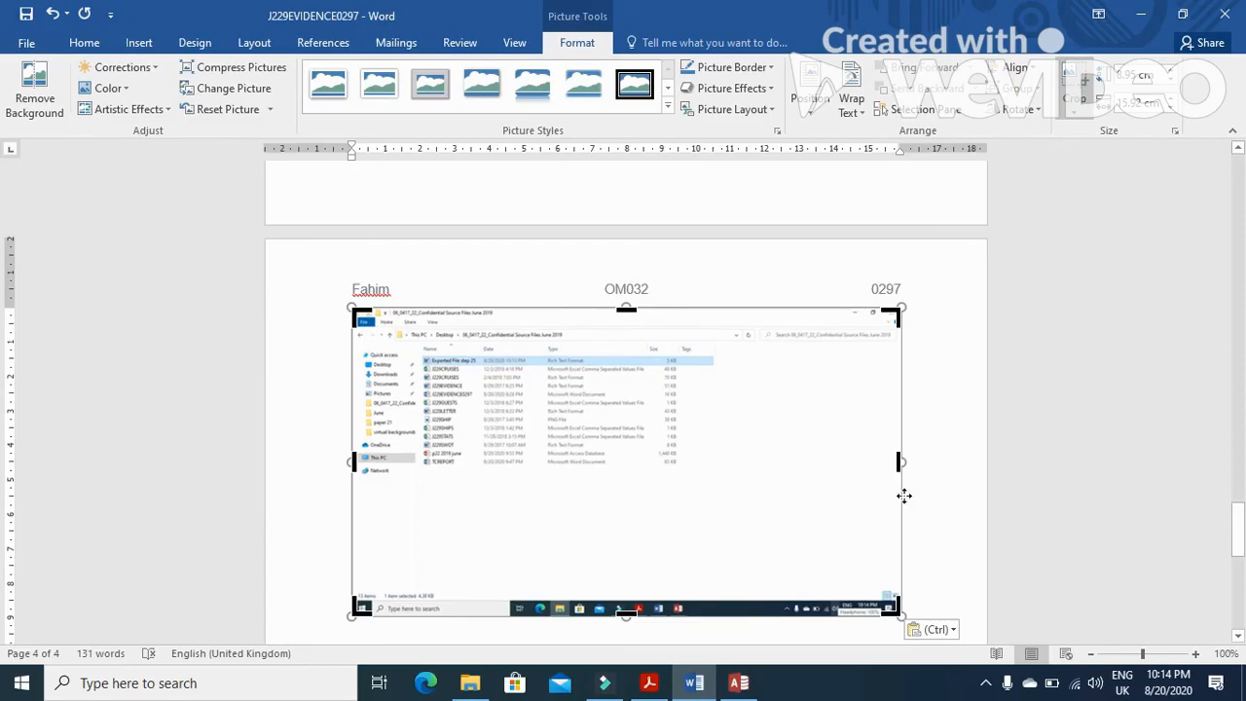
{"action": "left_click_drag", "start_coordinate": [892, 609], "coordinate": [711, 476]}
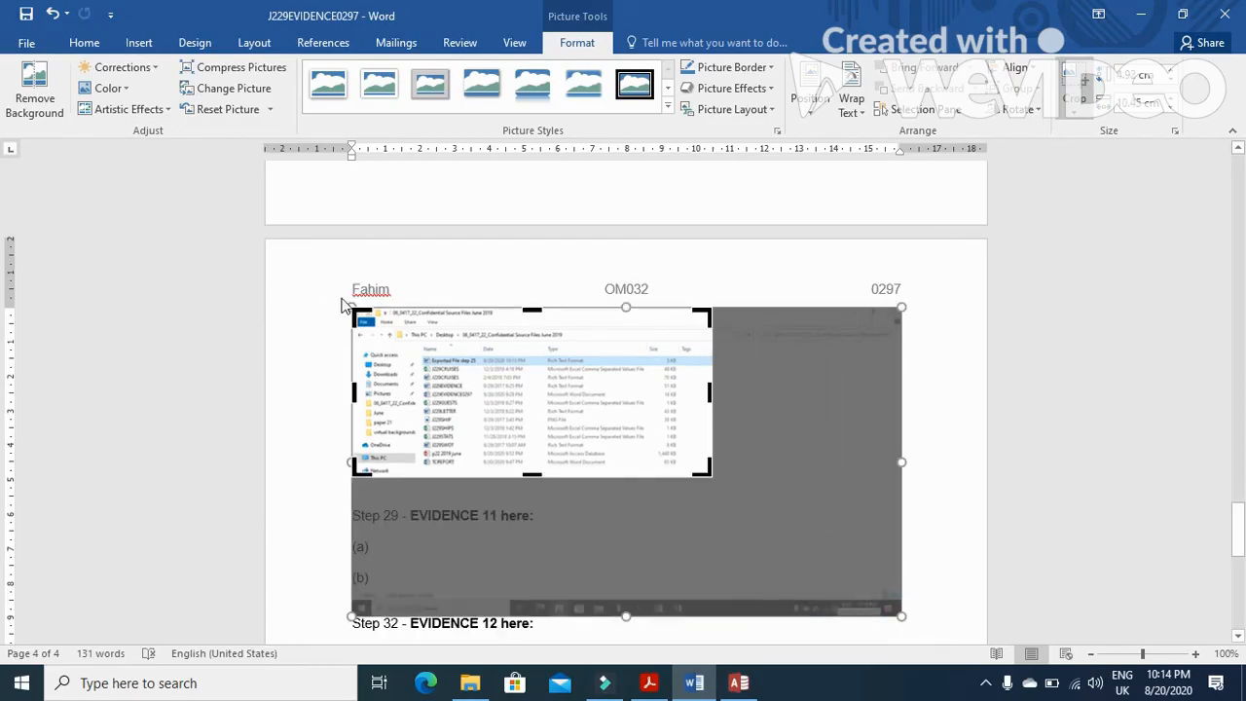
{"action": "left_click_drag", "start_coordinate": [353, 310], "coordinate": [394, 328]}
{"action": "left_click", "coordinate": [902, 352]}
{"action": "left_click", "coordinate": [637, 365]}
{"action": "left_click_drag", "start_coordinate": [671, 453], "coordinate": [860, 564]}
Return to the exam paper and review the requirements of questions 26, 25 and 24.
{"action": "key", "text": "alt+Tab"}
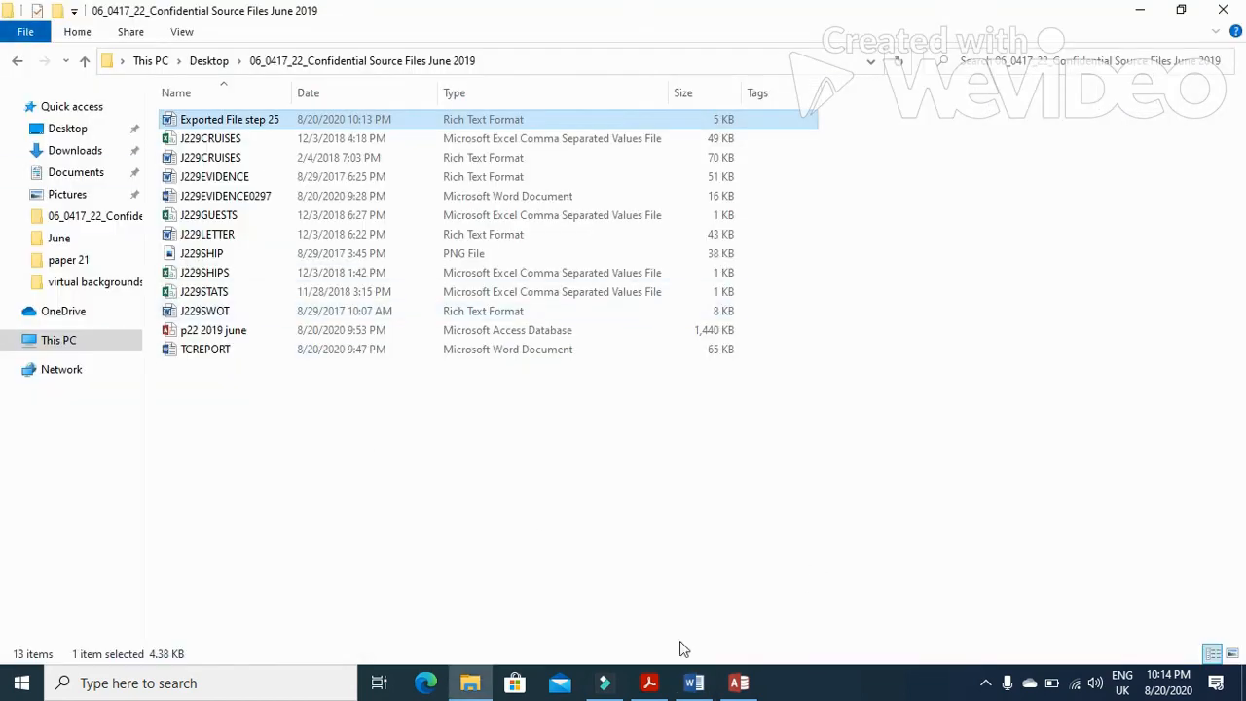
{"action": "left_click", "coordinate": [649, 683]}
{"action": "scroll", "coordinate": [509, 413], "scroll_direction": "down", "scroll_amount": 8}
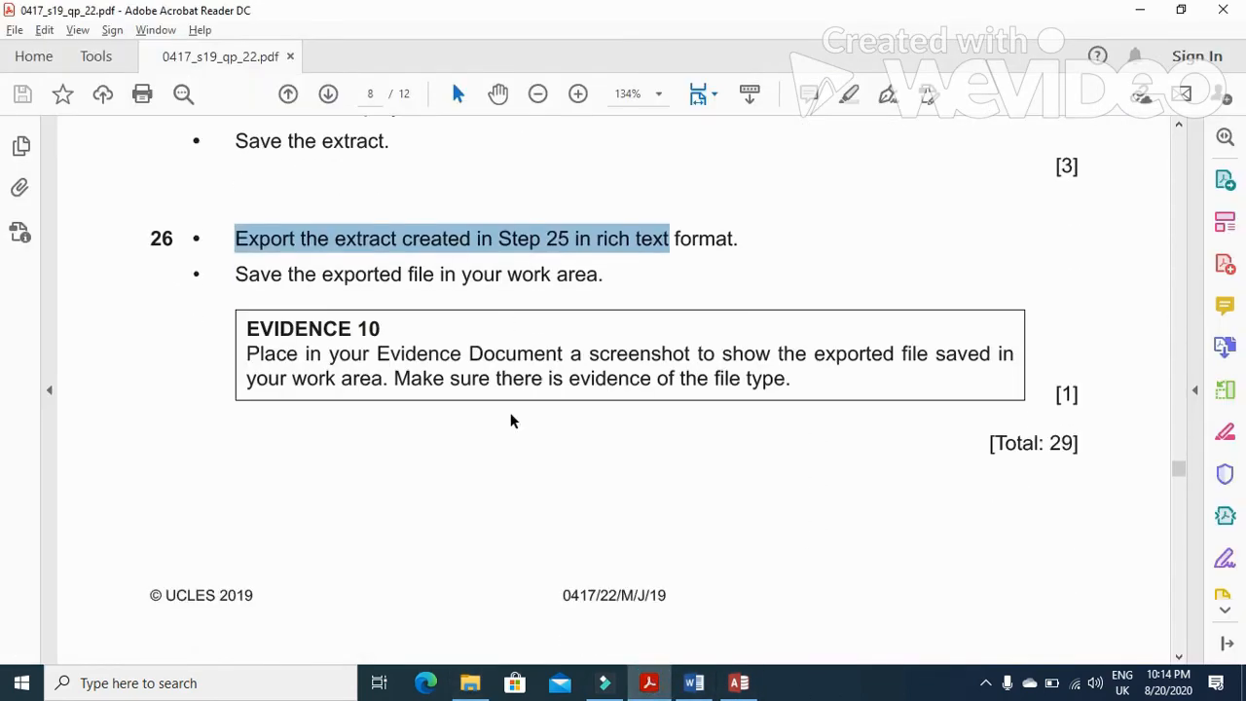
{"action": "scroll", "coordinate": [511, 419], "scroll_direction": "up", "scroll_amount": 3}
{"action": "scroll", "coordinate": [514, 421], "scroll_direction": "up", "scroll_amount": 3}
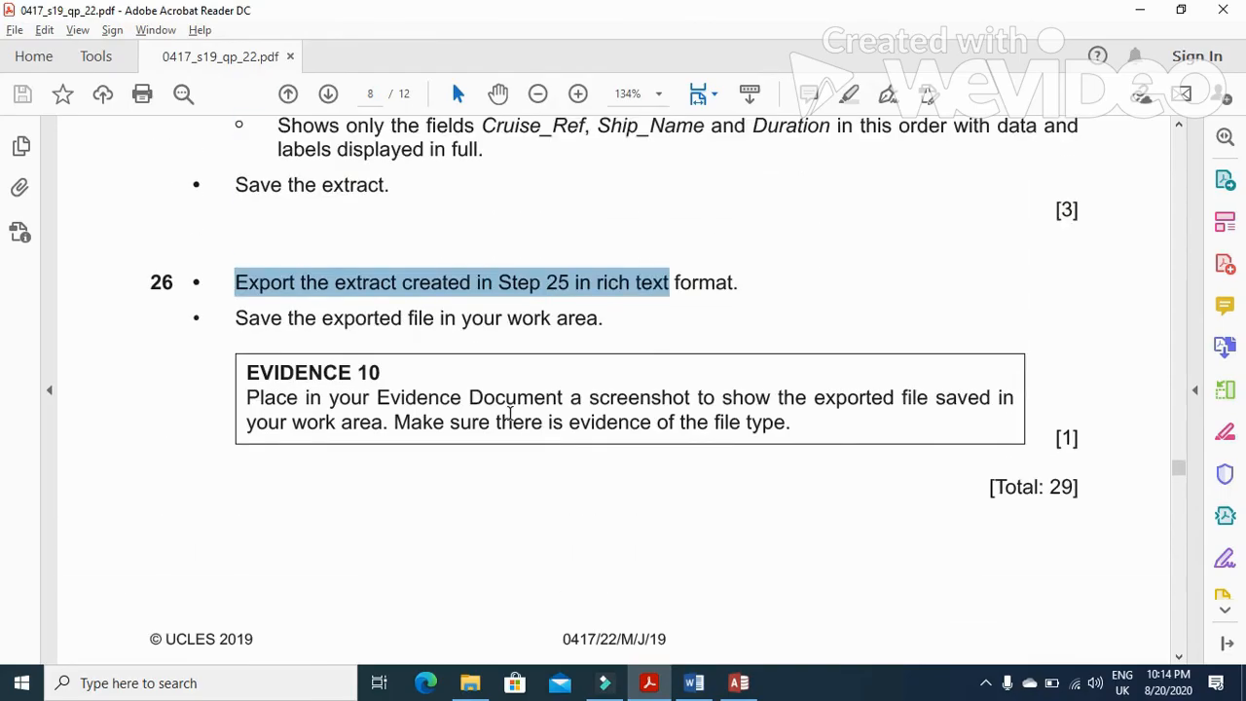
{"action": "scroll", "coordinate": [509, 413], "scroll_direction": "up", "scroll_amount": 5}
{"action": "scroll", "coordinate": [509, 413], "scroll_direction": "up", "scroll_amount": 7}
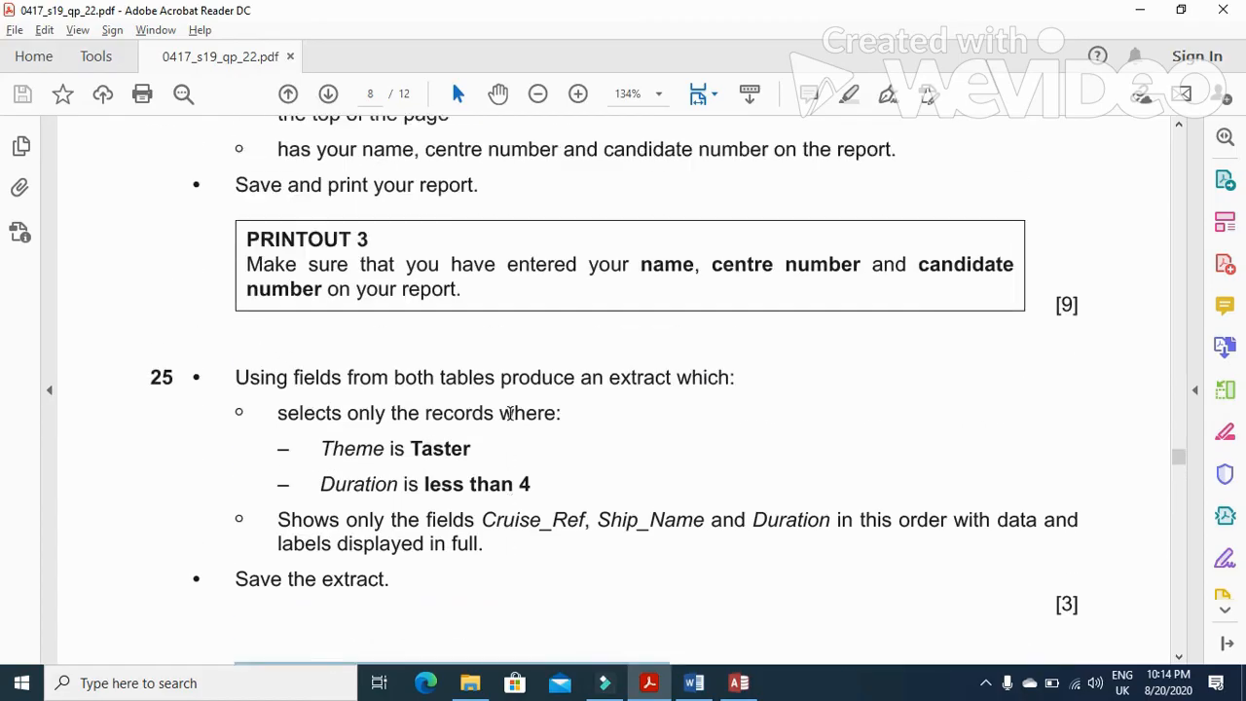
{"action": "scroll", "coordinate": [509, 413], "scroll_direction": "up", "scroll_amount": 2}
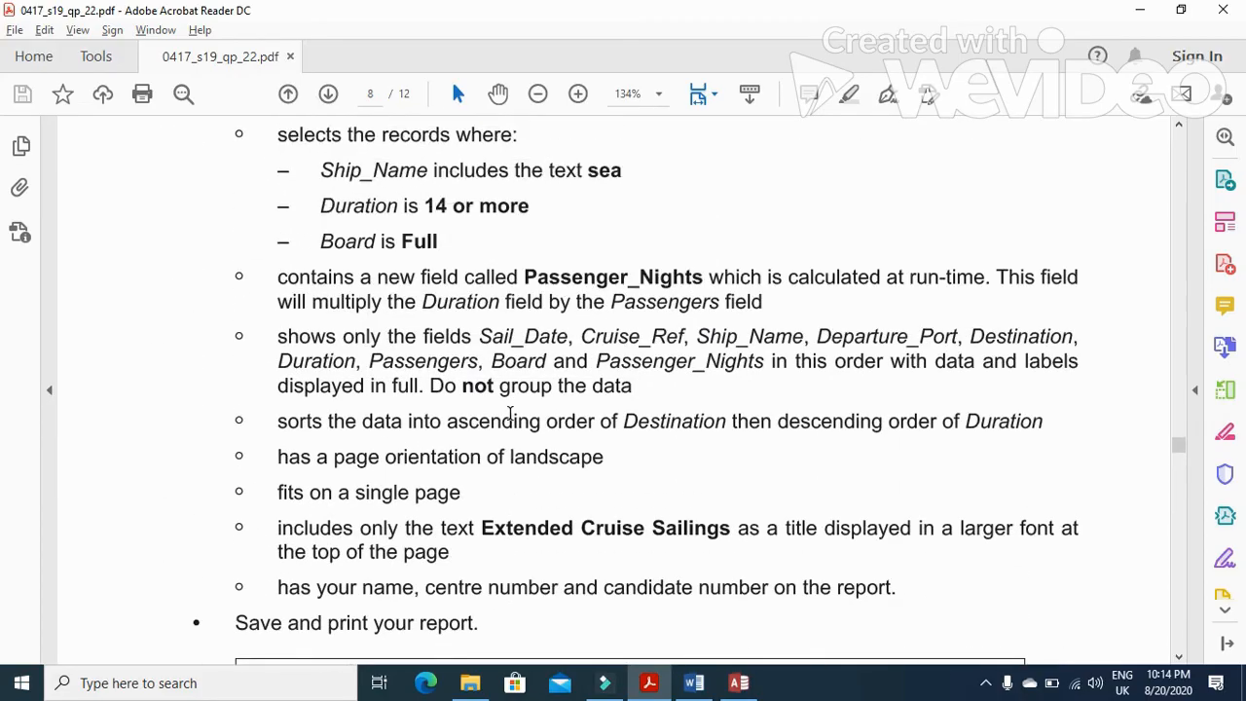